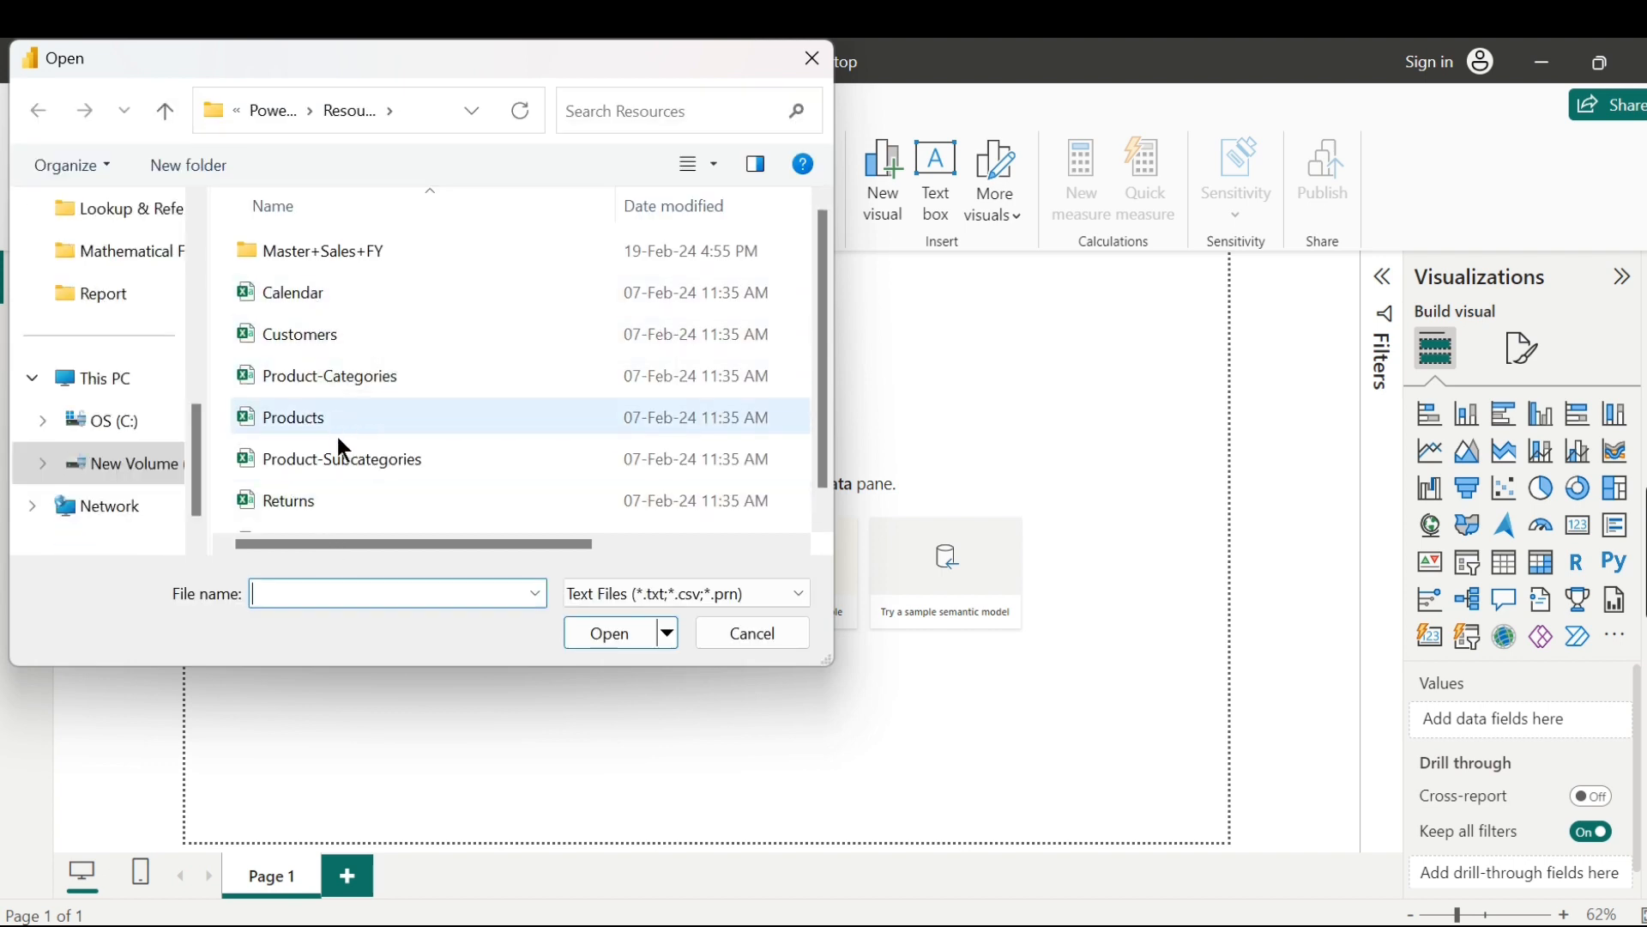
Import the Products CSV file from the Resources folder, review its columns in the preview, and load it.
click(316, 417)
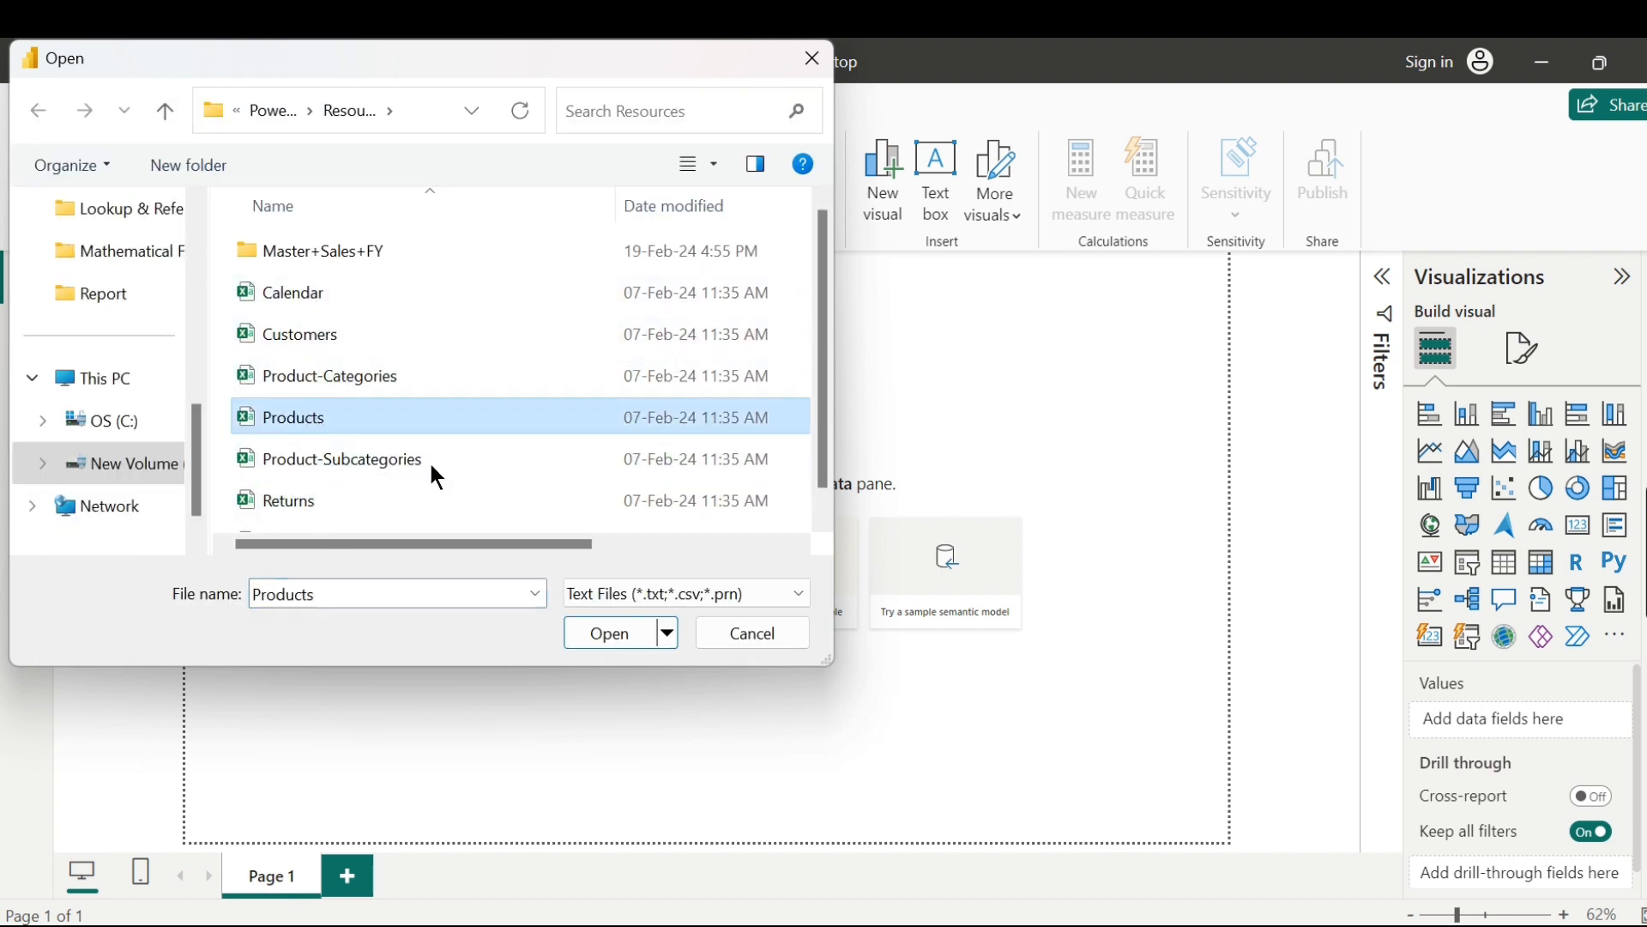
click(625, 636)
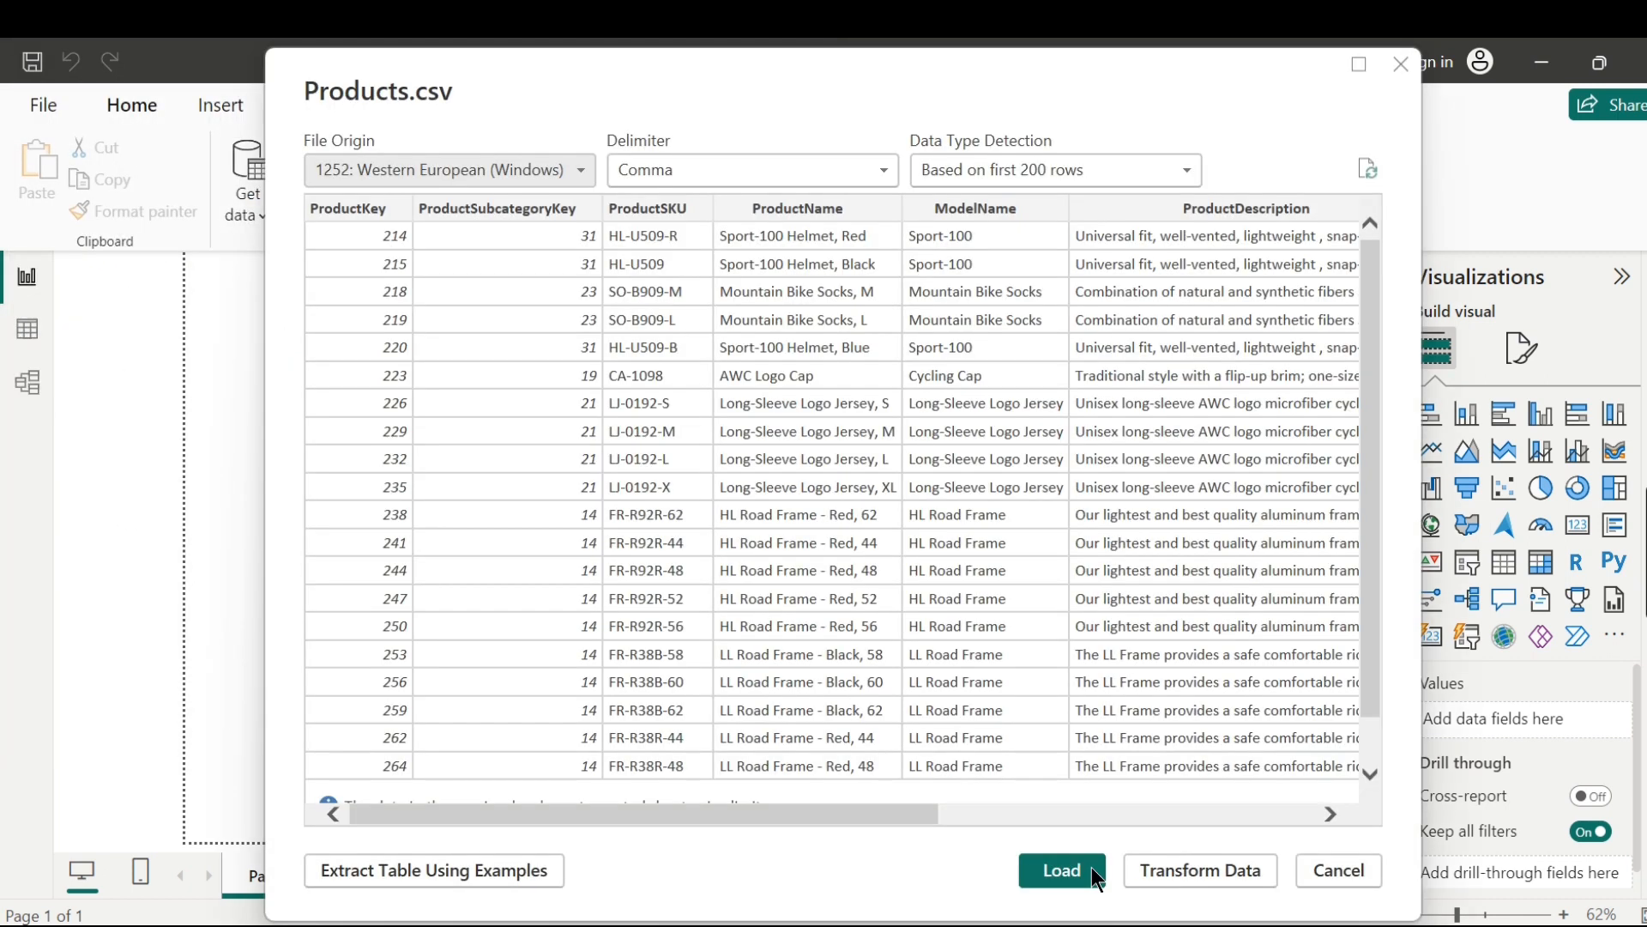
scroll(480, 436, down, 2)
scroll(549, 506, up, 2)
drag(718, 812, 611, 784)
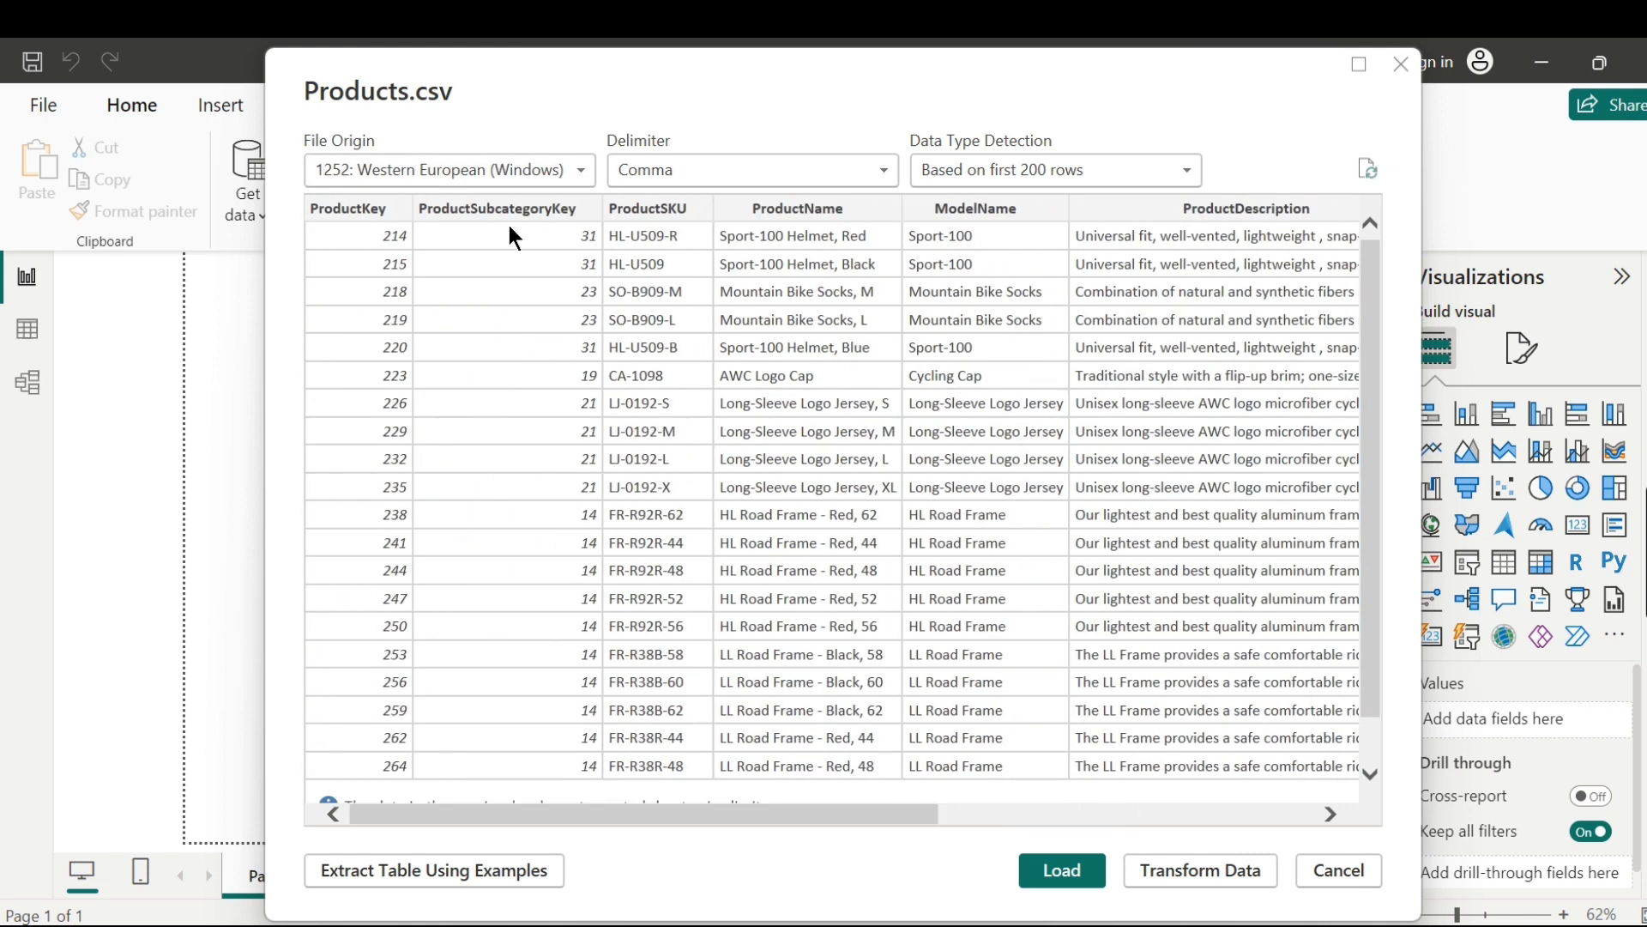
drag(807, 807, 1240, 793)
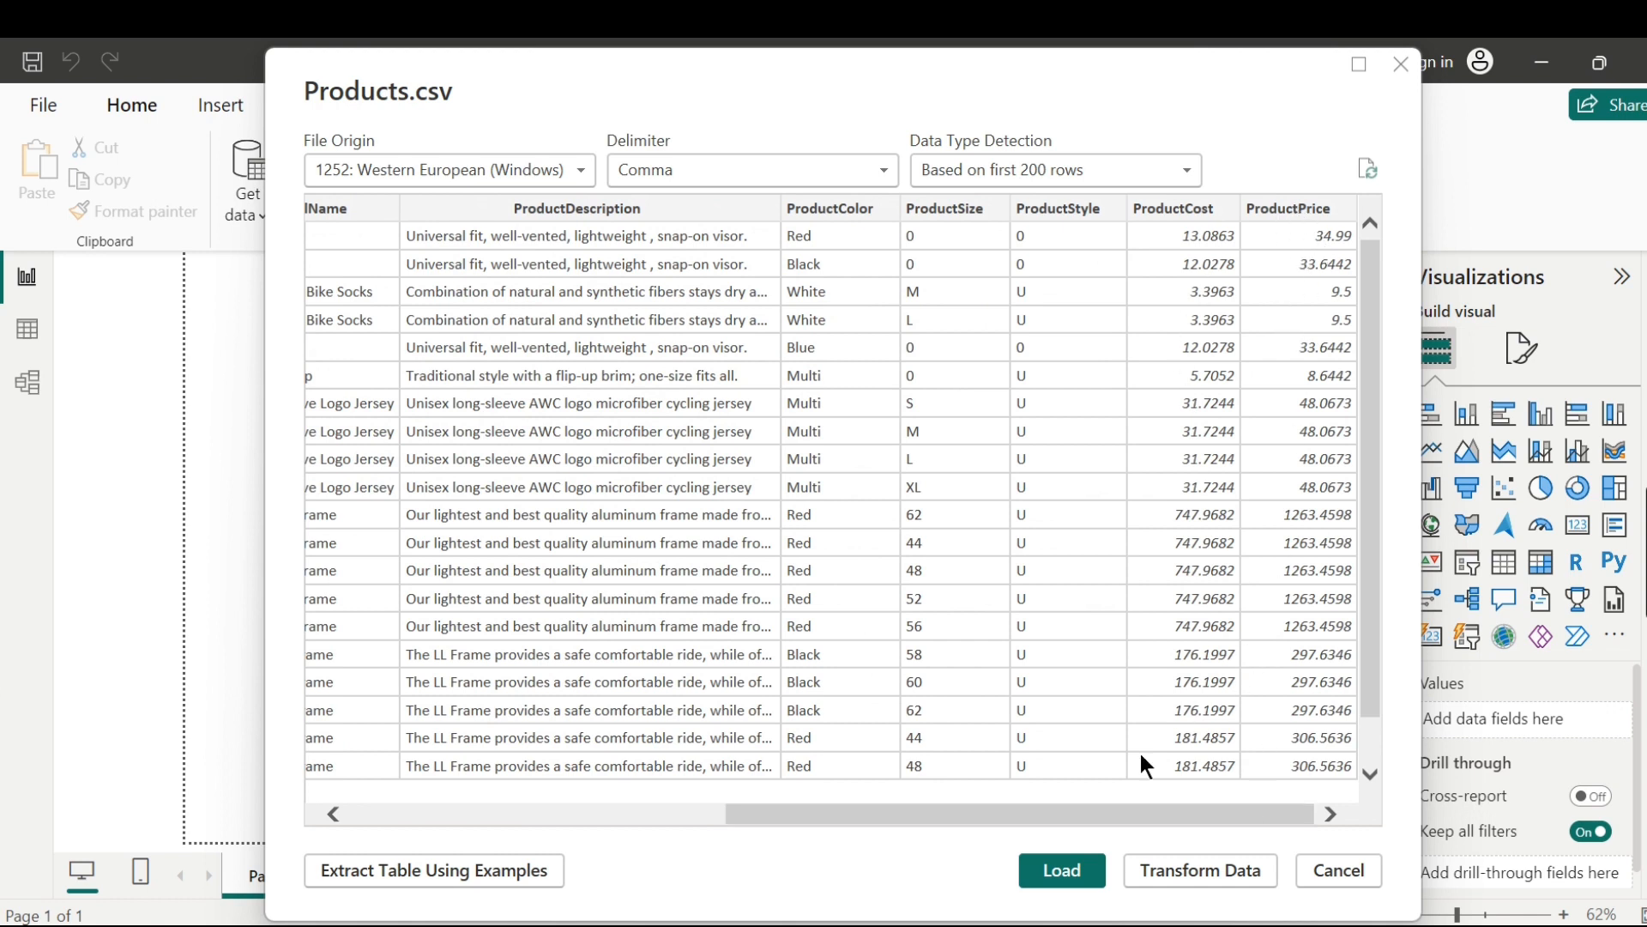
drag(1017, 812, 652, 697)
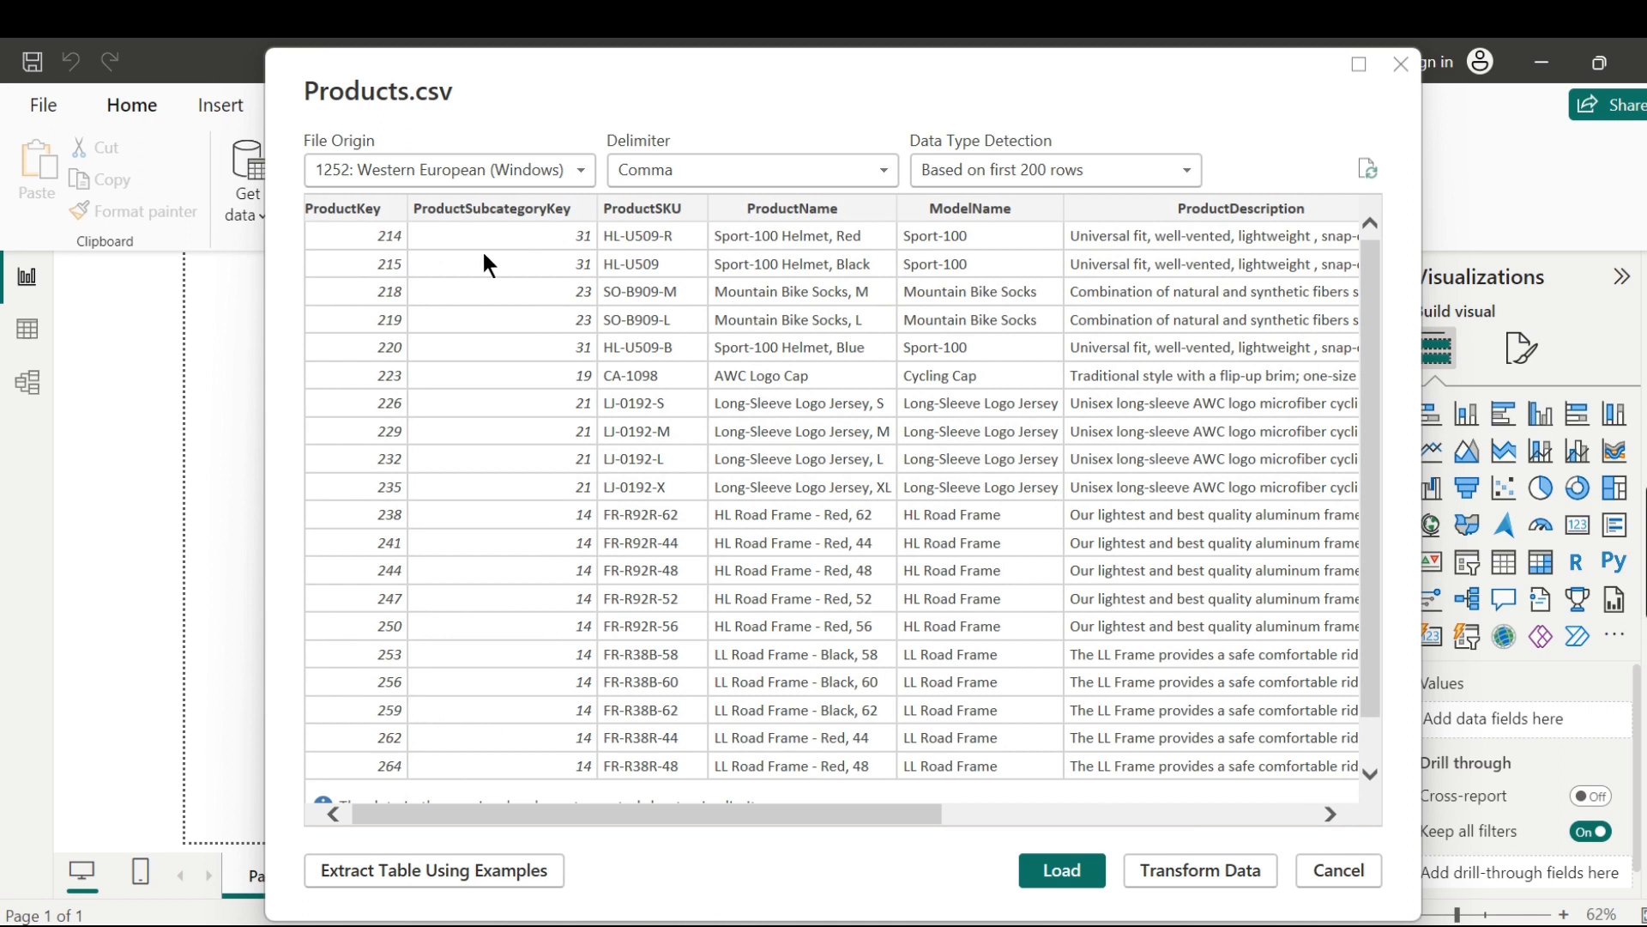
drag(859, 824, 1316, 807)
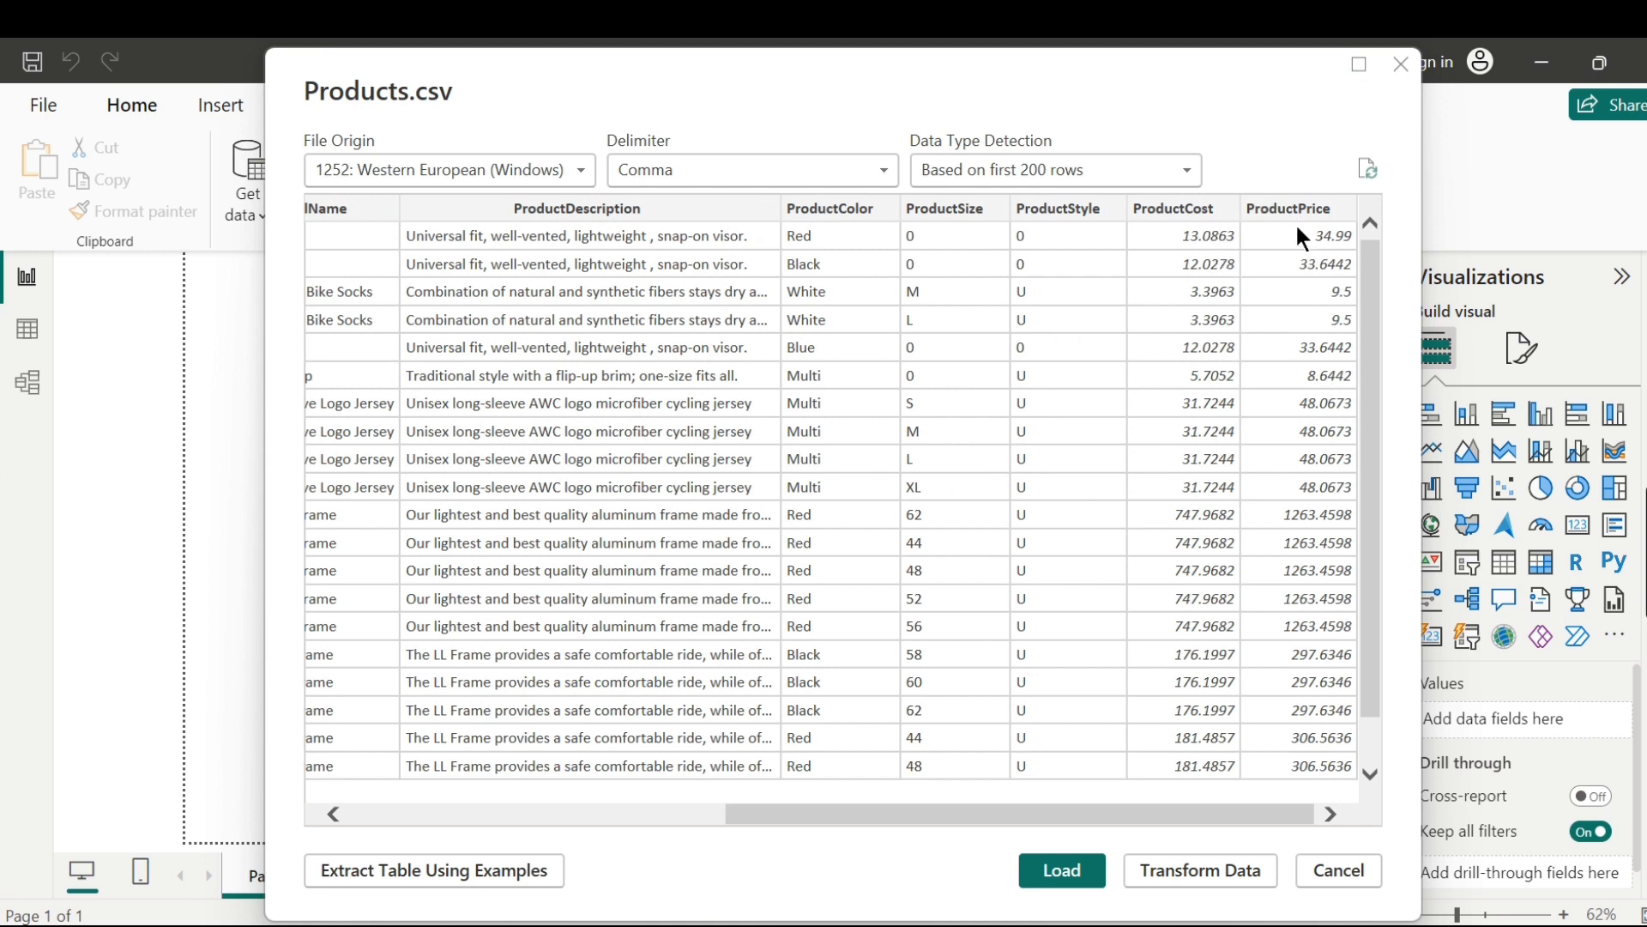
drag(1197, 811, 582, 790)
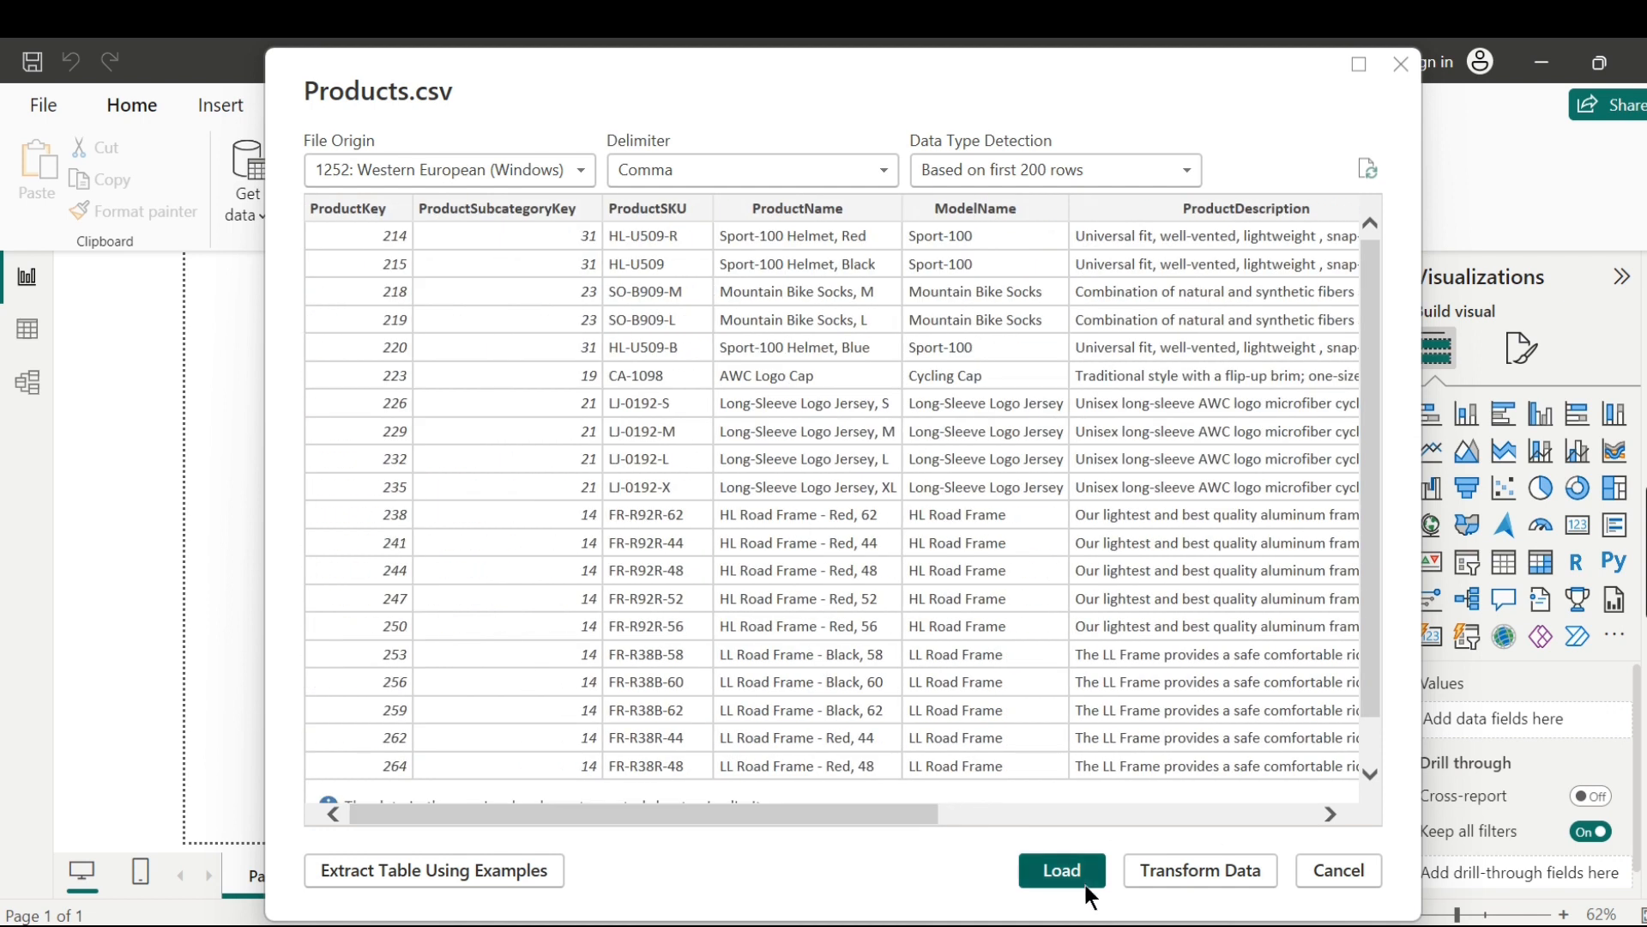
click(1064, 868)
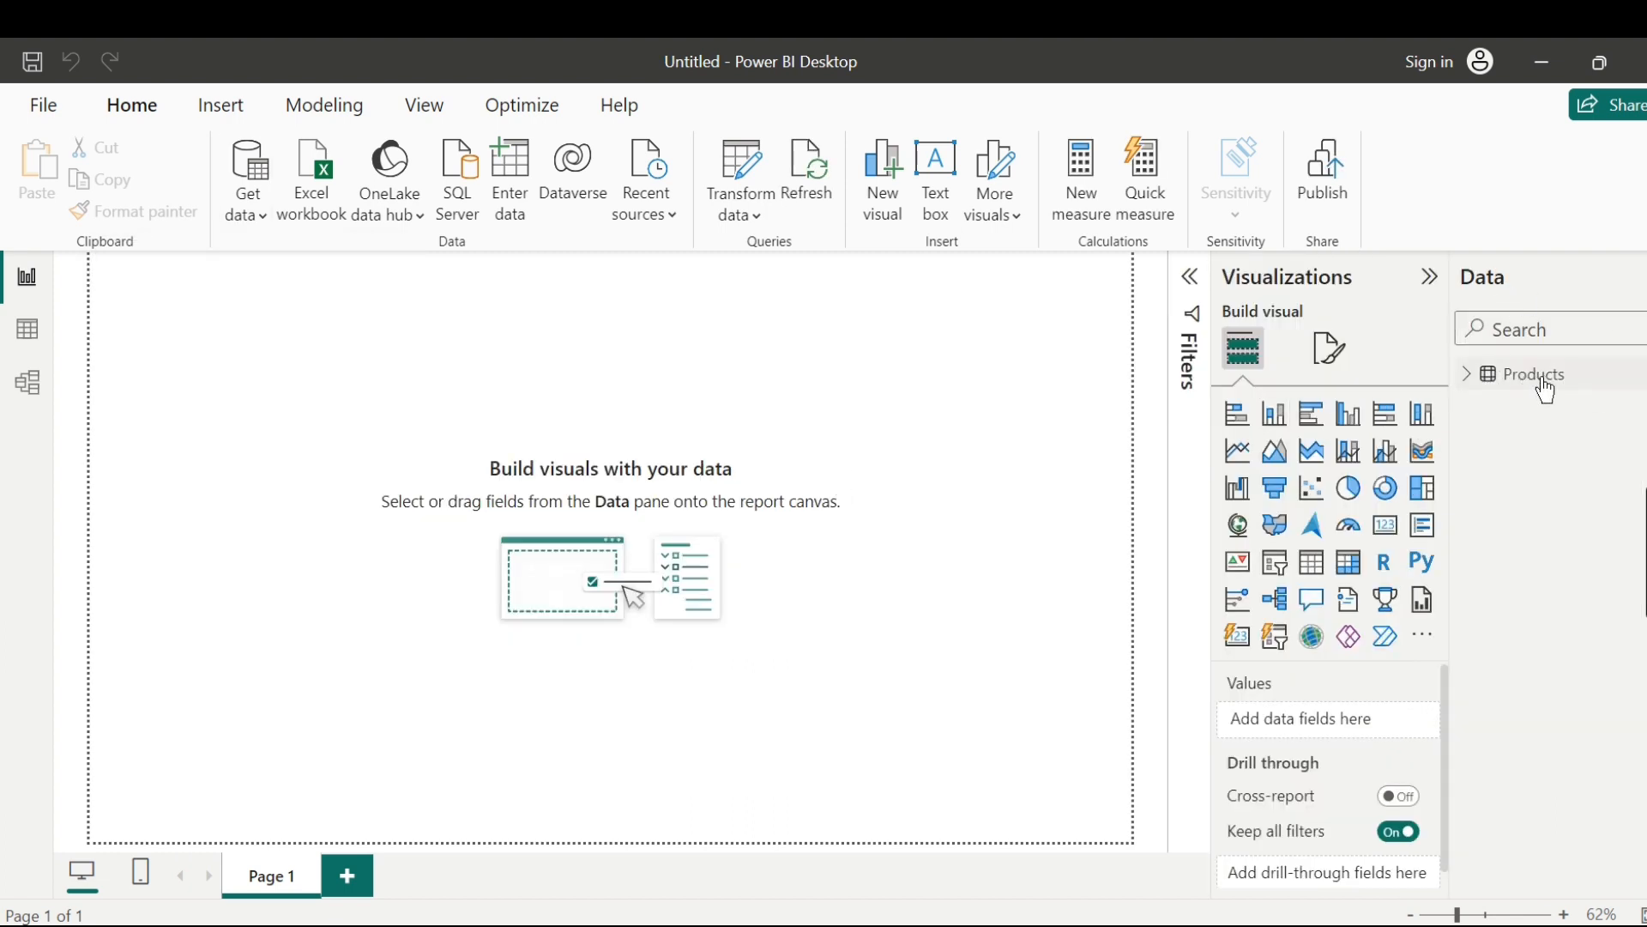
Inspect the list of fields in the loaded Products table.
click(1540, 387)
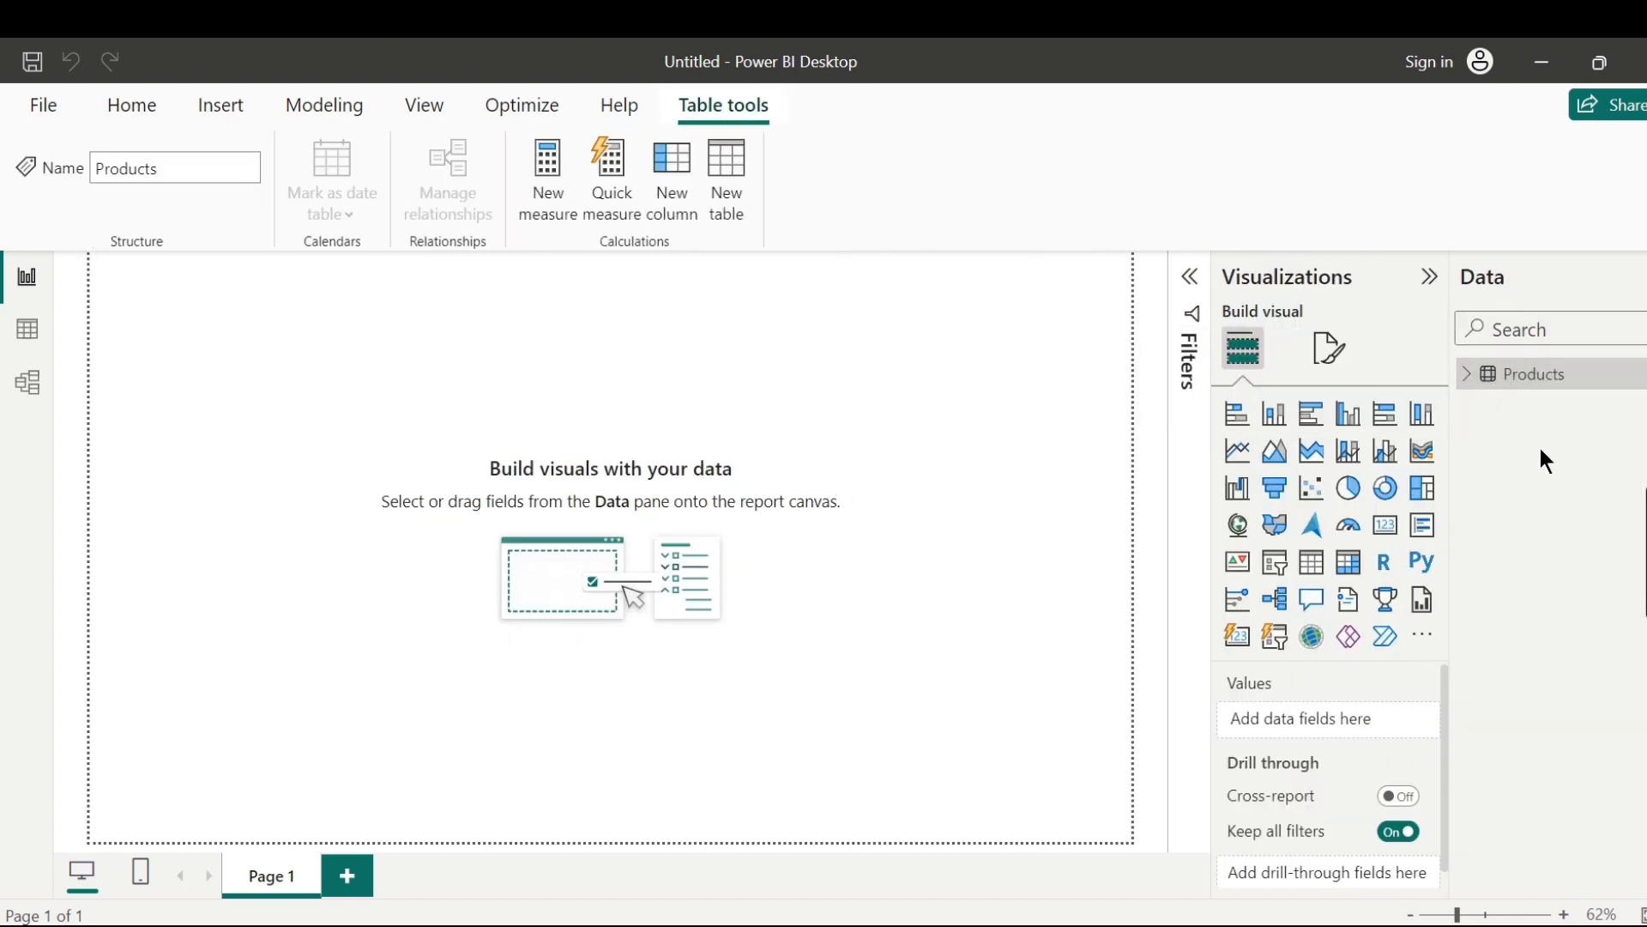
click(1482, 388)
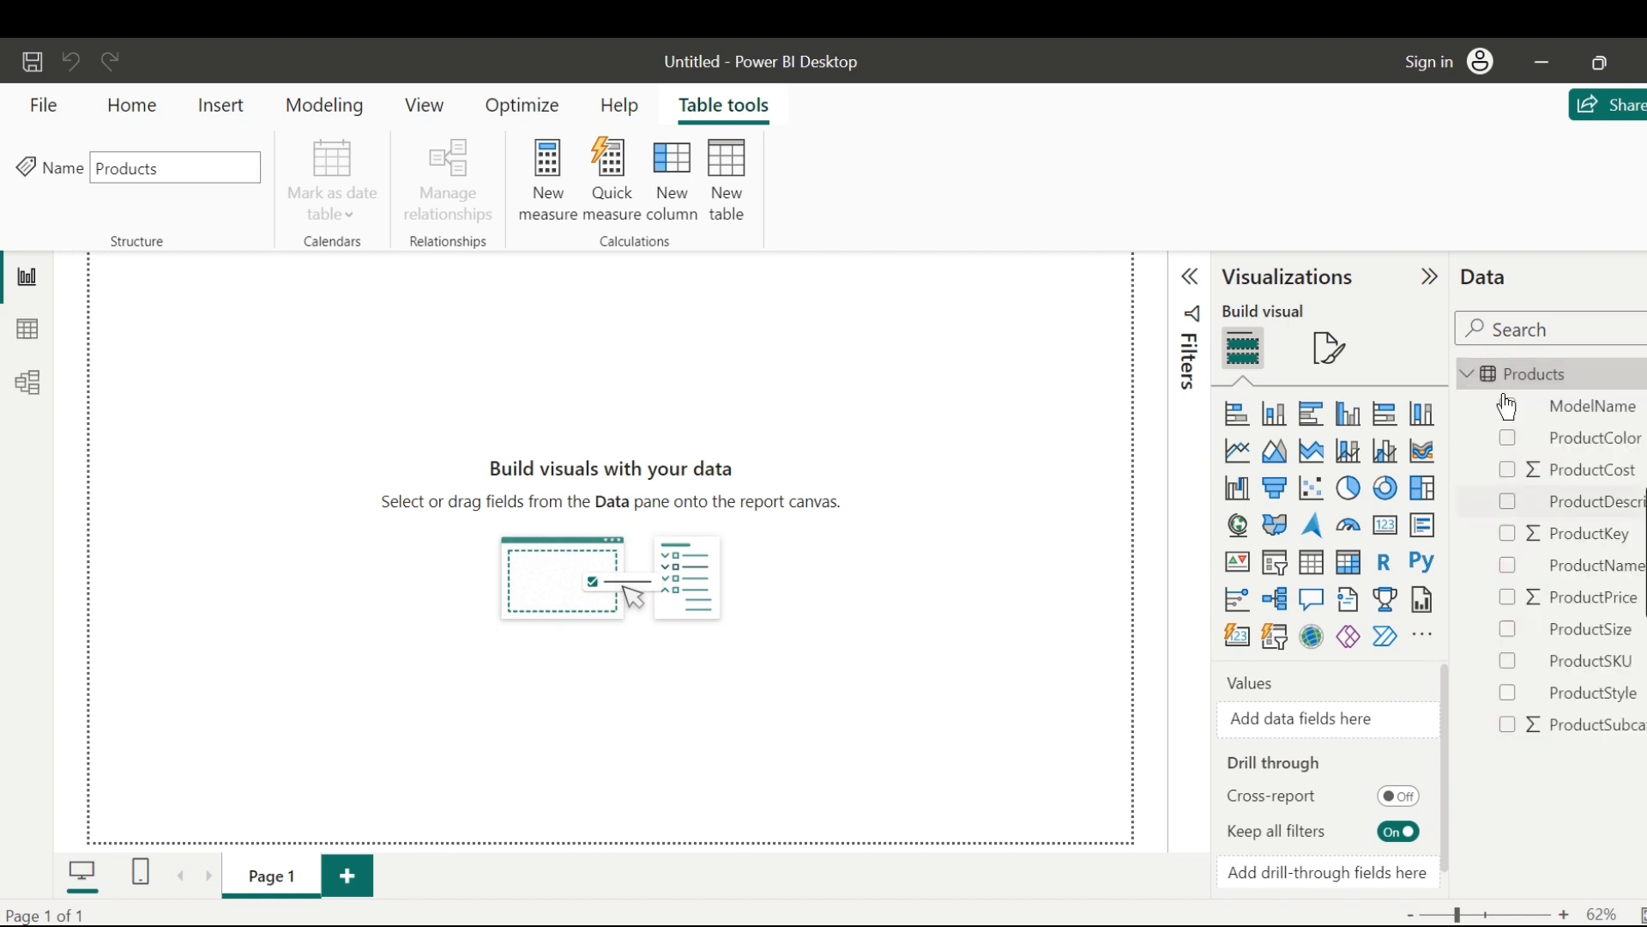
click(1465, 375)
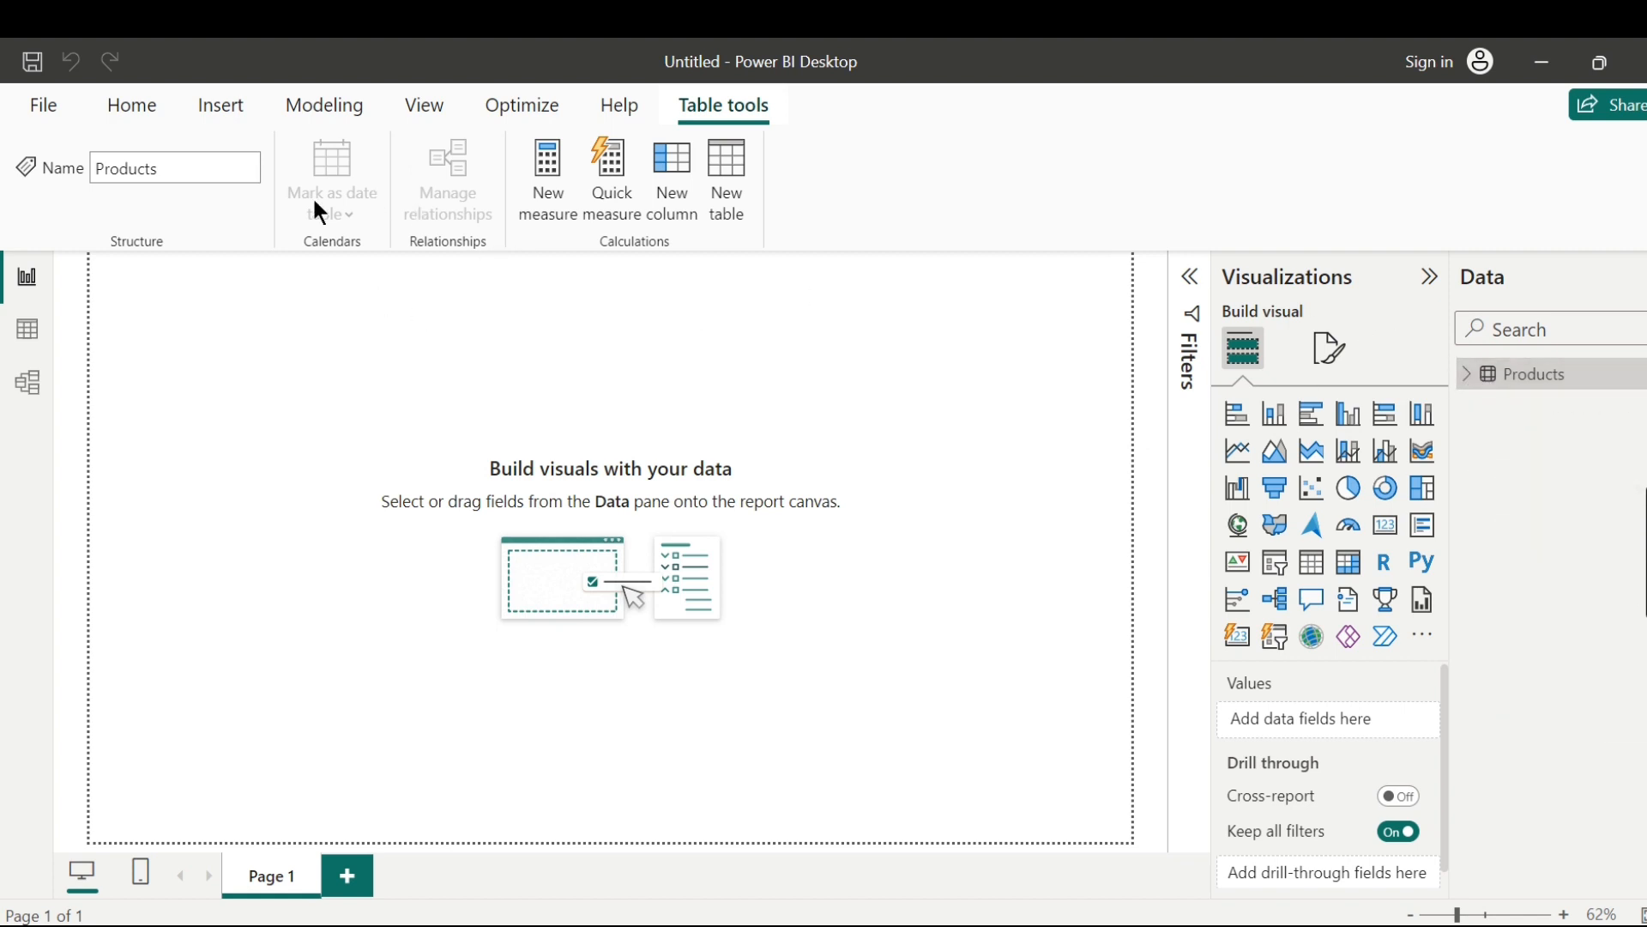
Import Sales-2015.csv from the Master Sales FY folder as a Text/CSV source and open it for transformation in Power Query Editor.
click(133, 107)
click(257, 215)
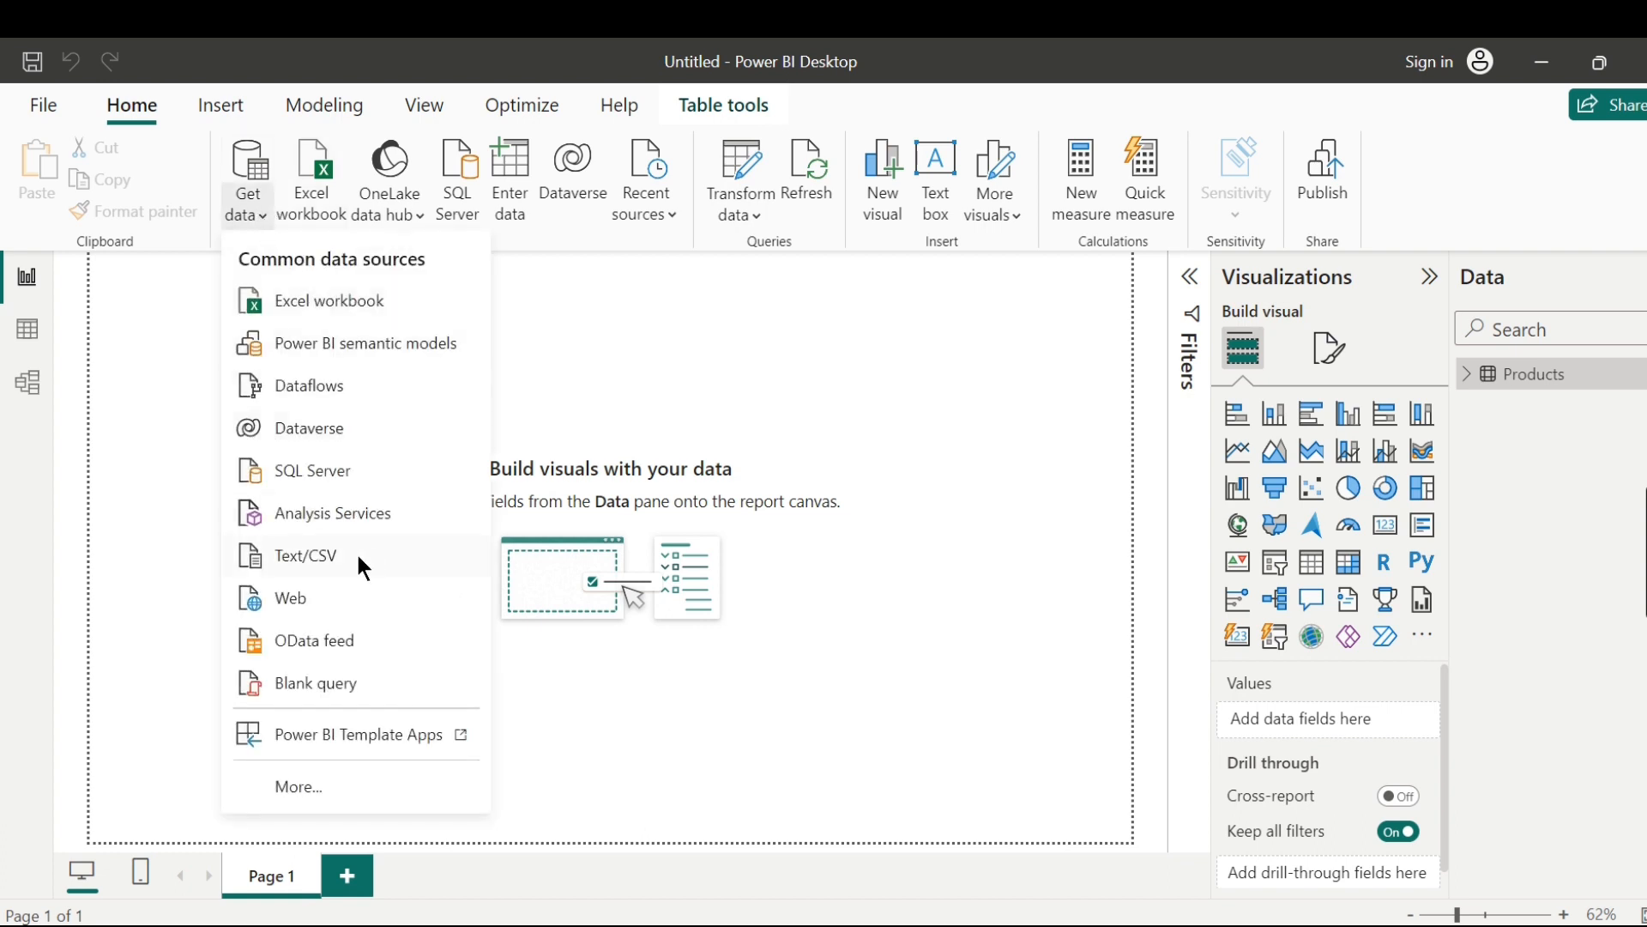
click(371, 557)
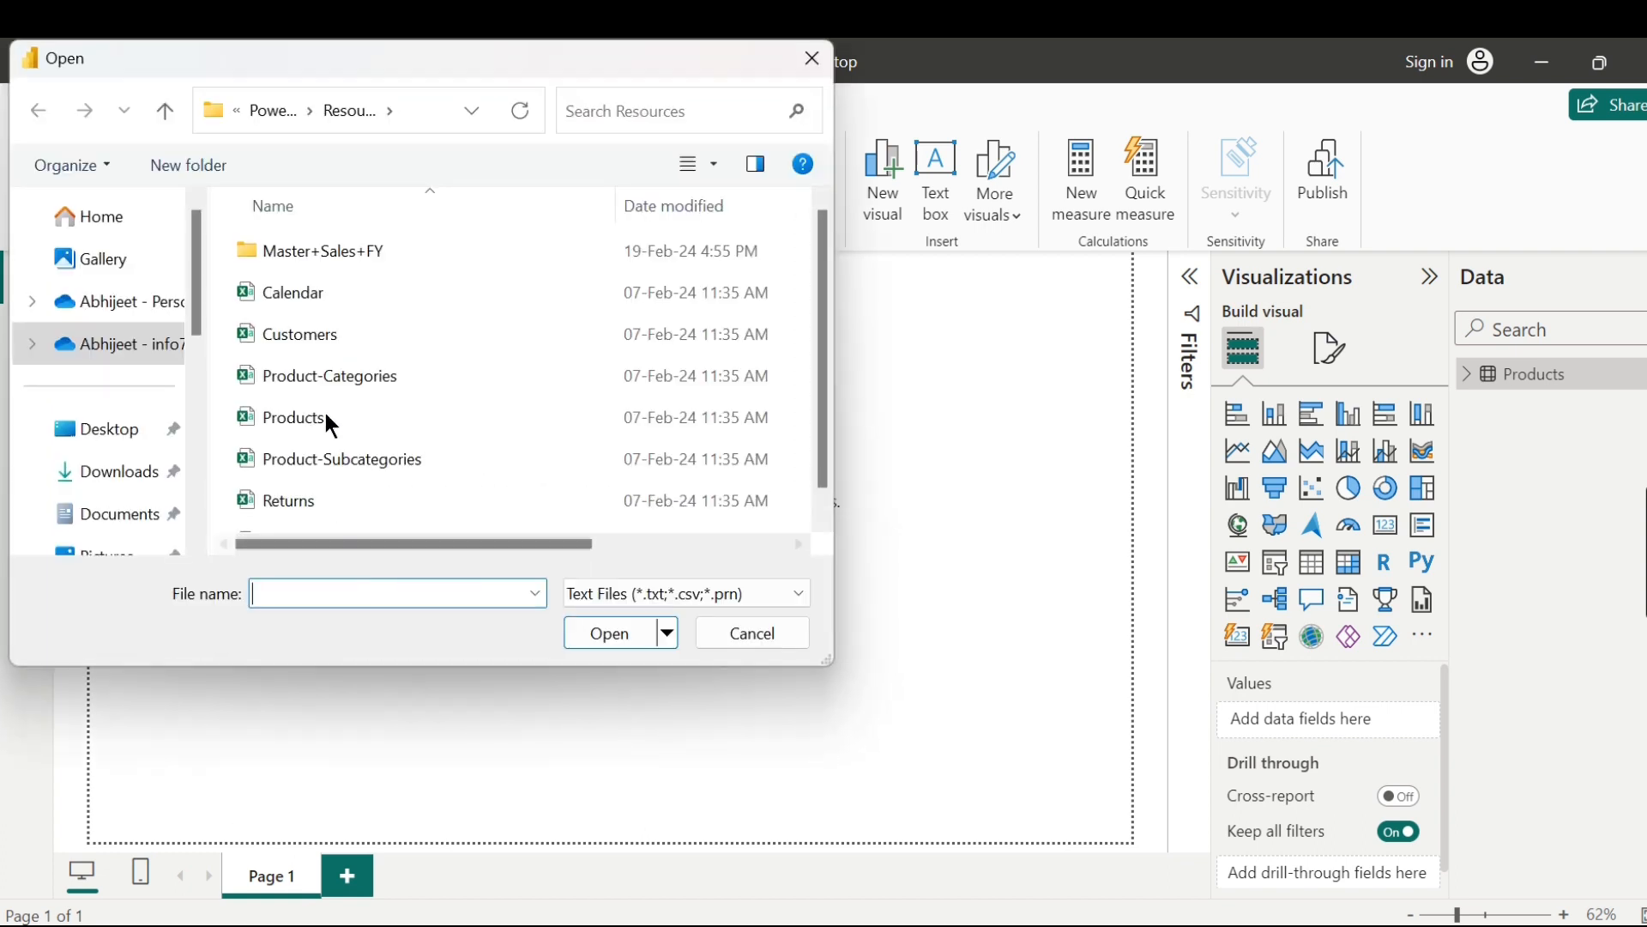
double_click(316, 250)
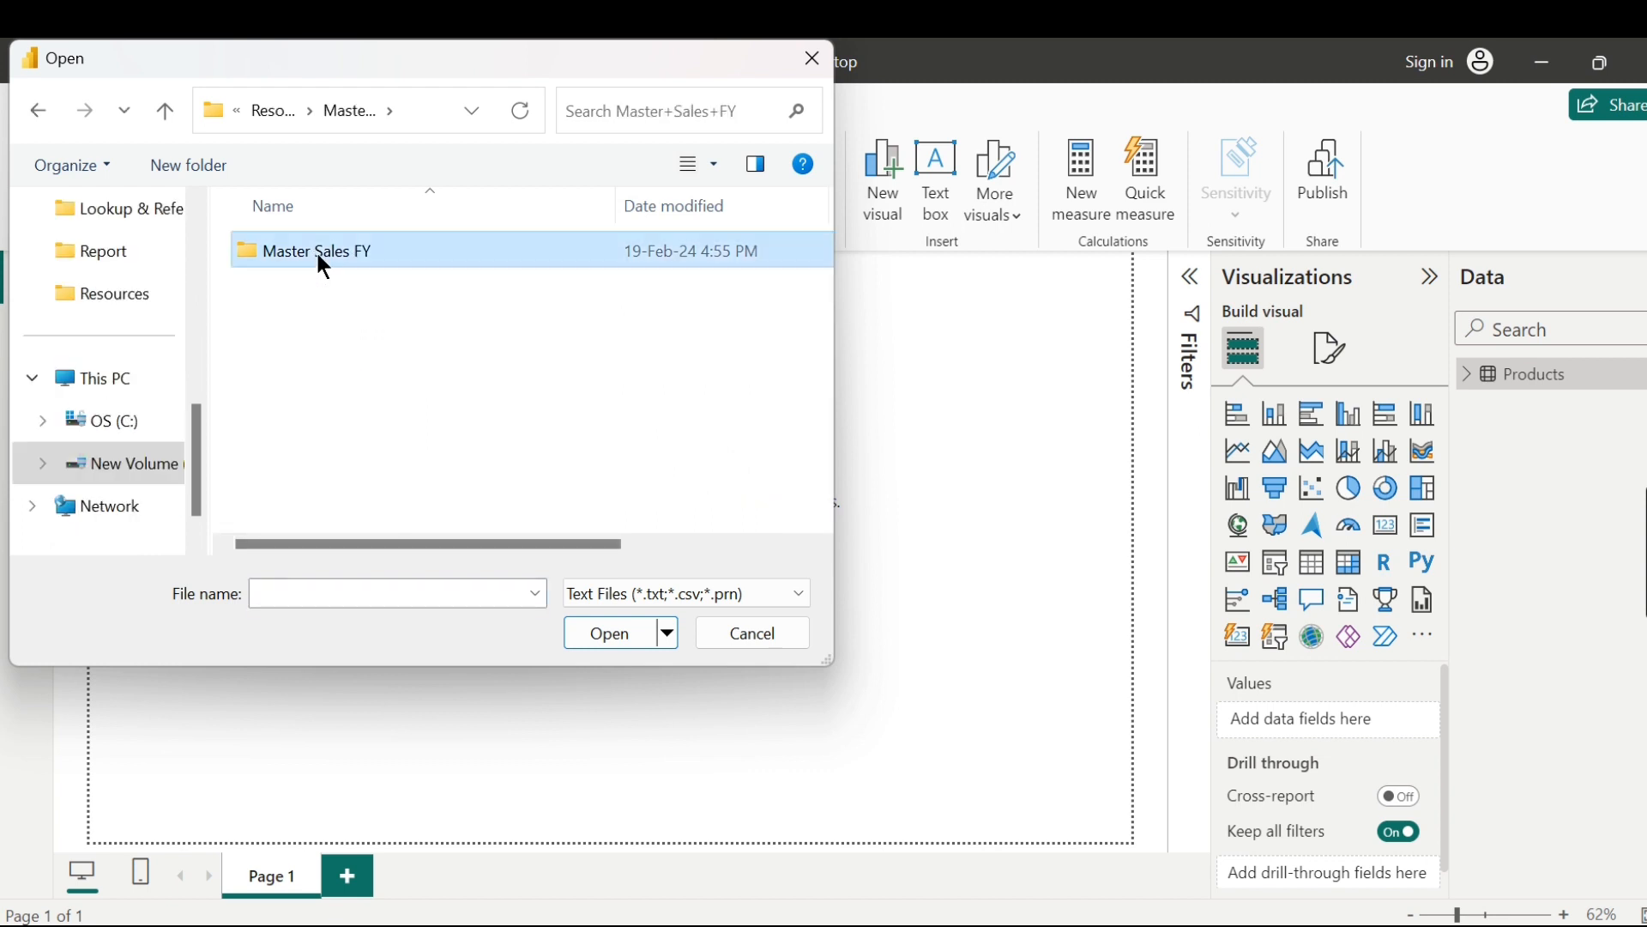
double_click(314, 254)
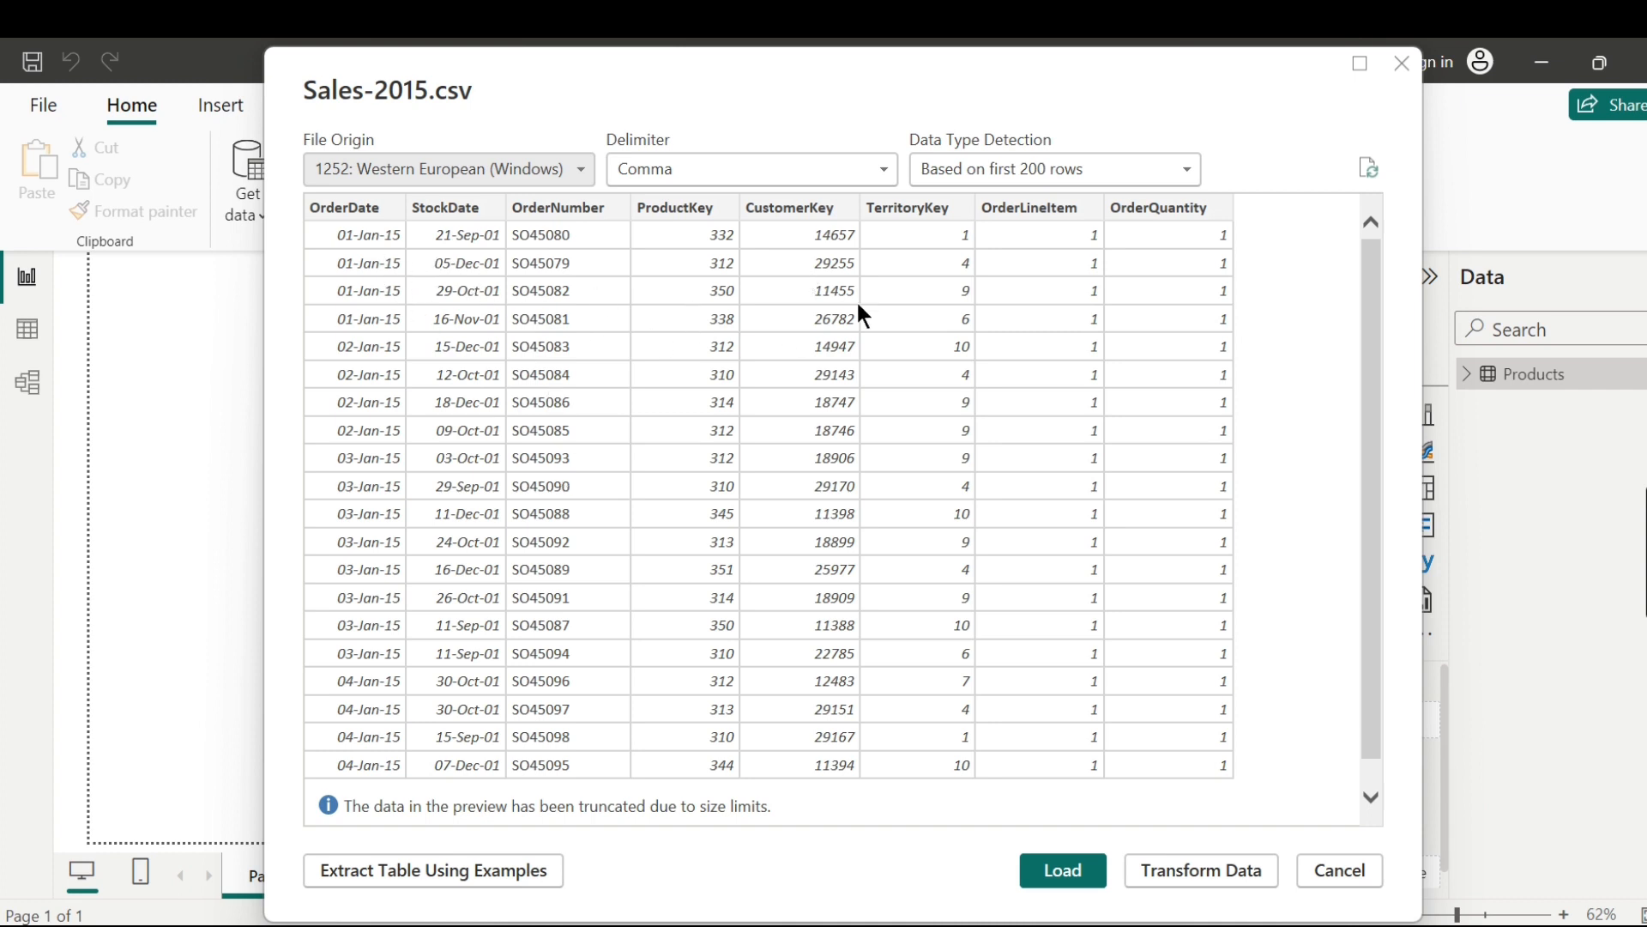
click(1181, 871)
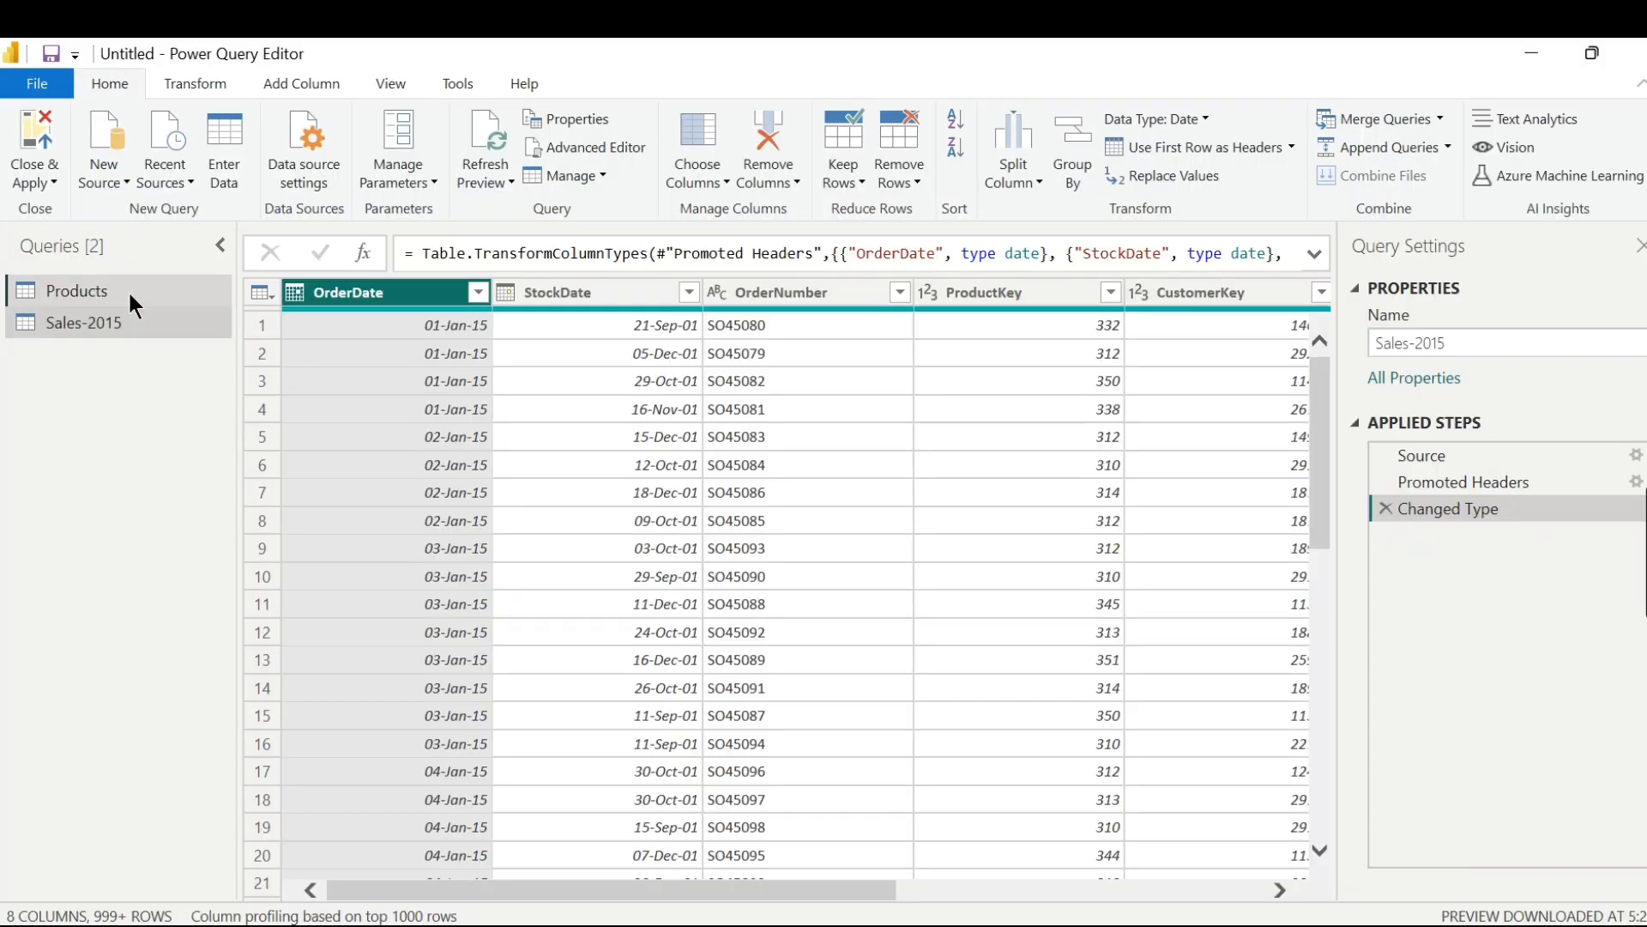
Examine the Sales-2015 columns, including OrderNumber and OrderQuantity, and compare them with the Products query to find the shared ProductKey column.
click(127, 290)
click(121, 322)
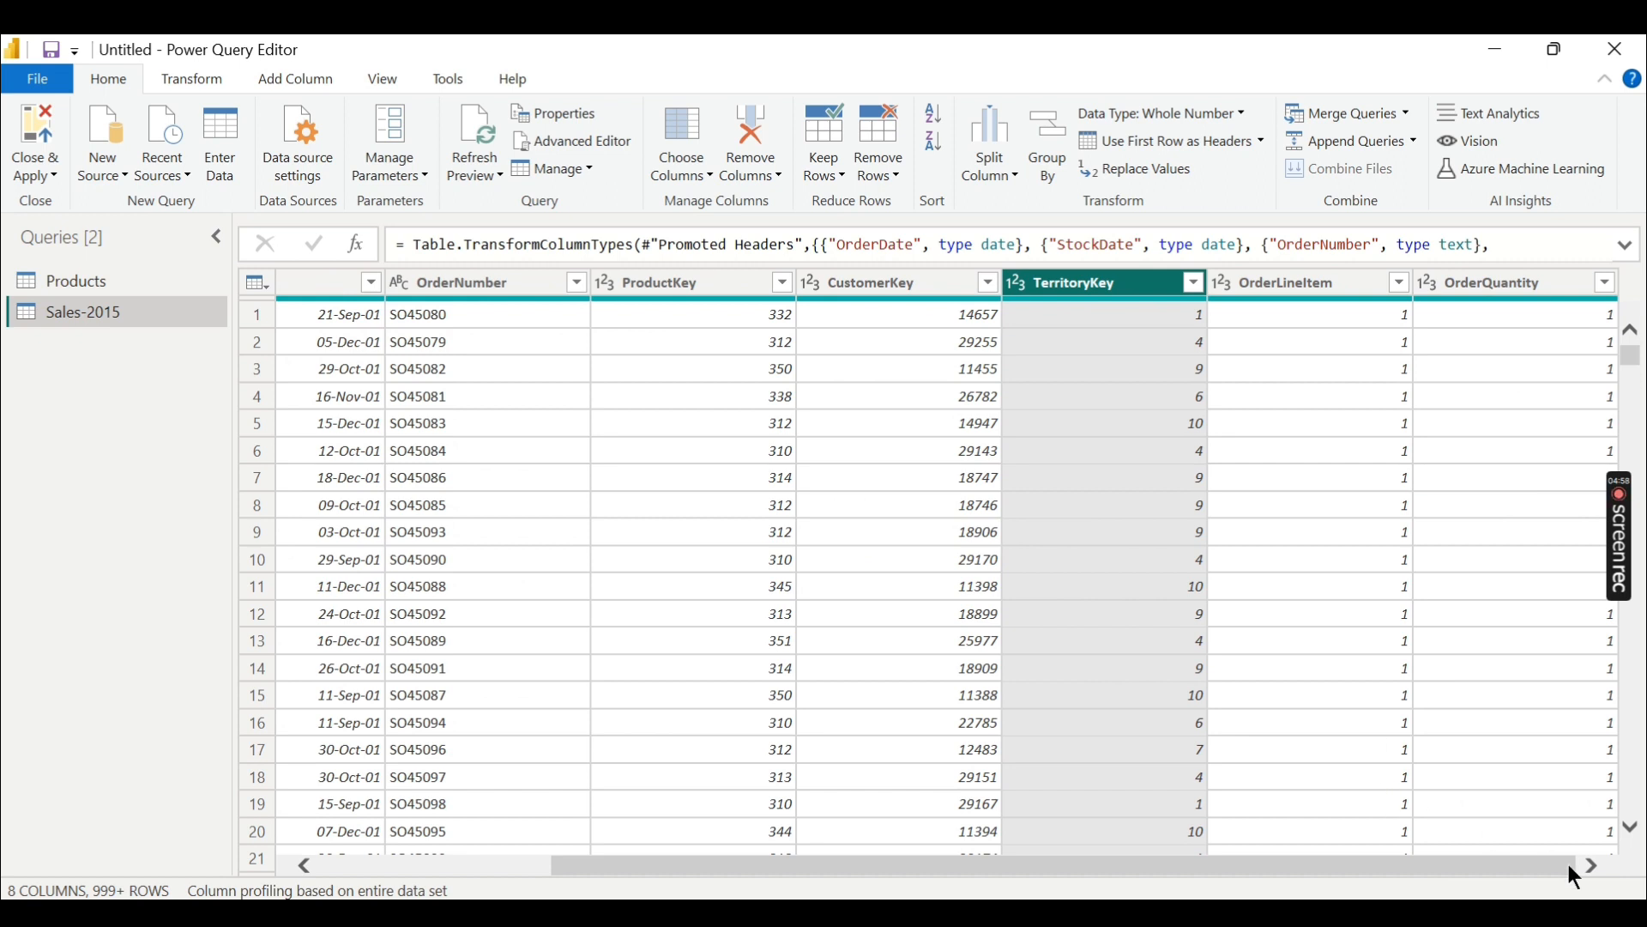
click(1565, 315)
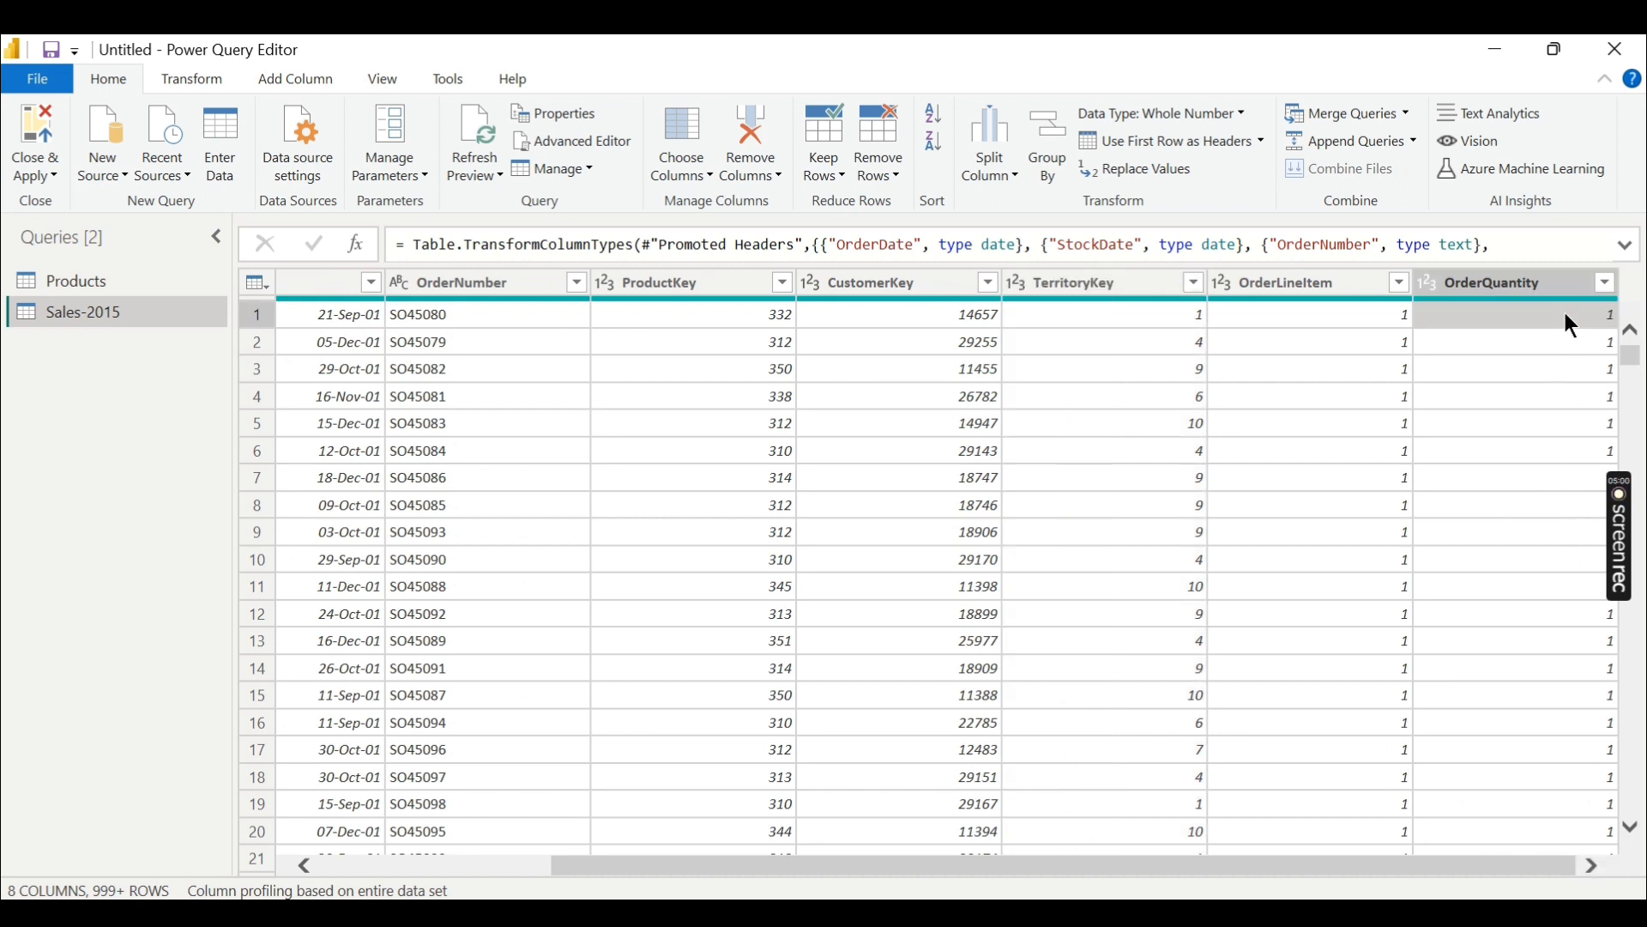
drag(1082, 712, 157, 423)
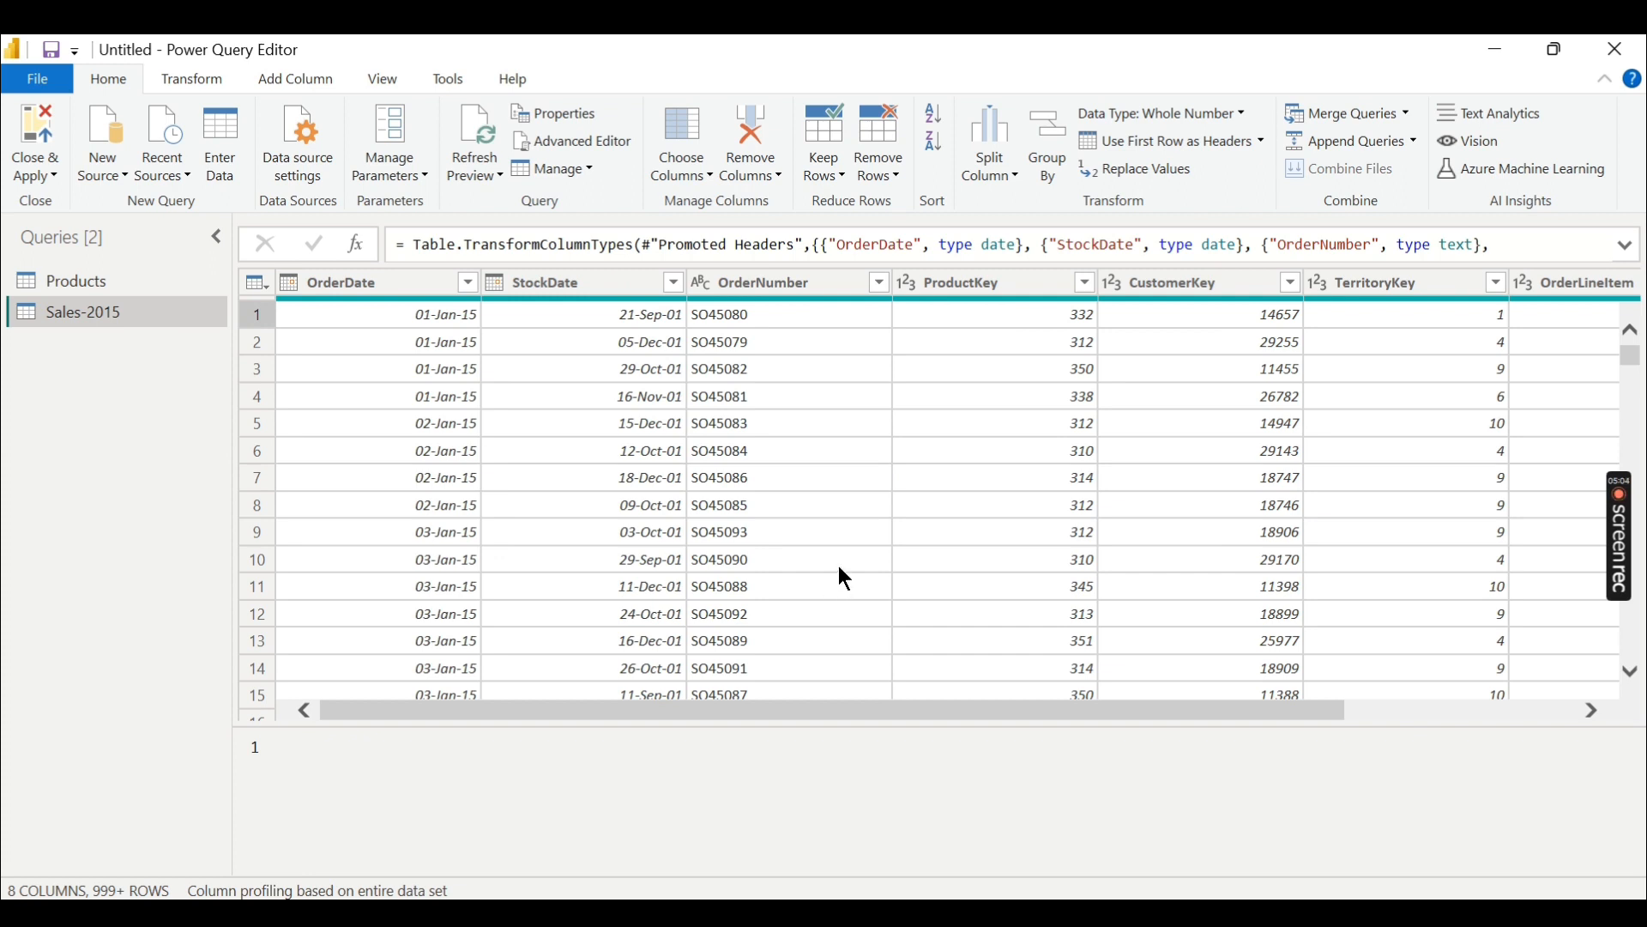
drag(987, 714, 1219, 714)
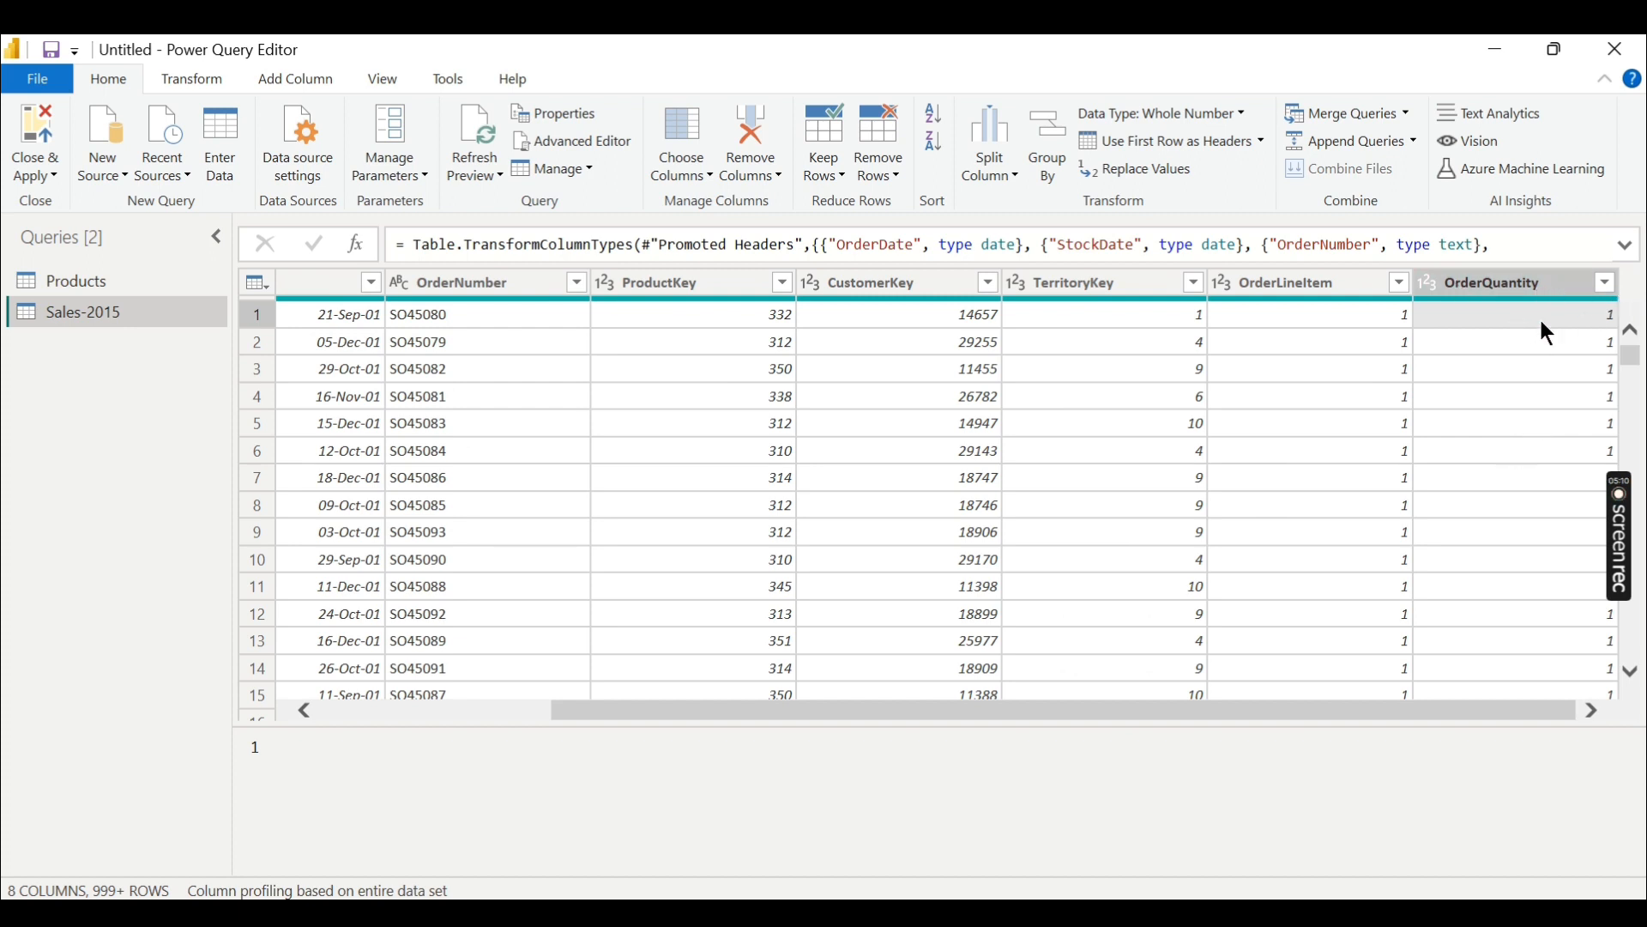
drag(853, 714, 518, 708)
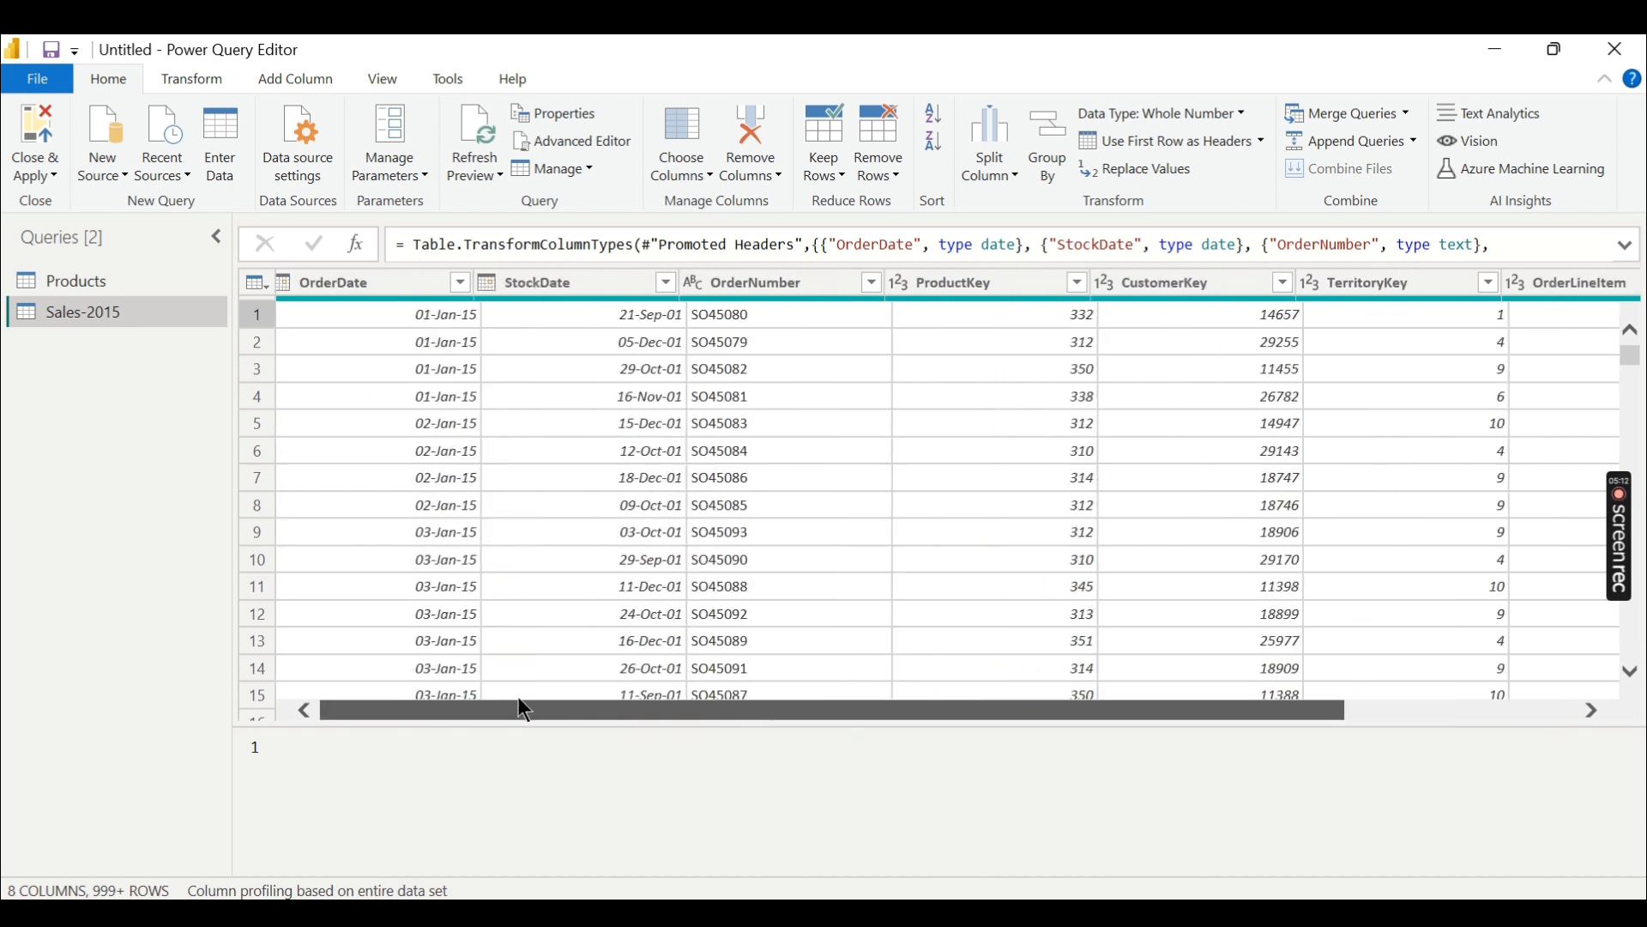
click(764, 323)
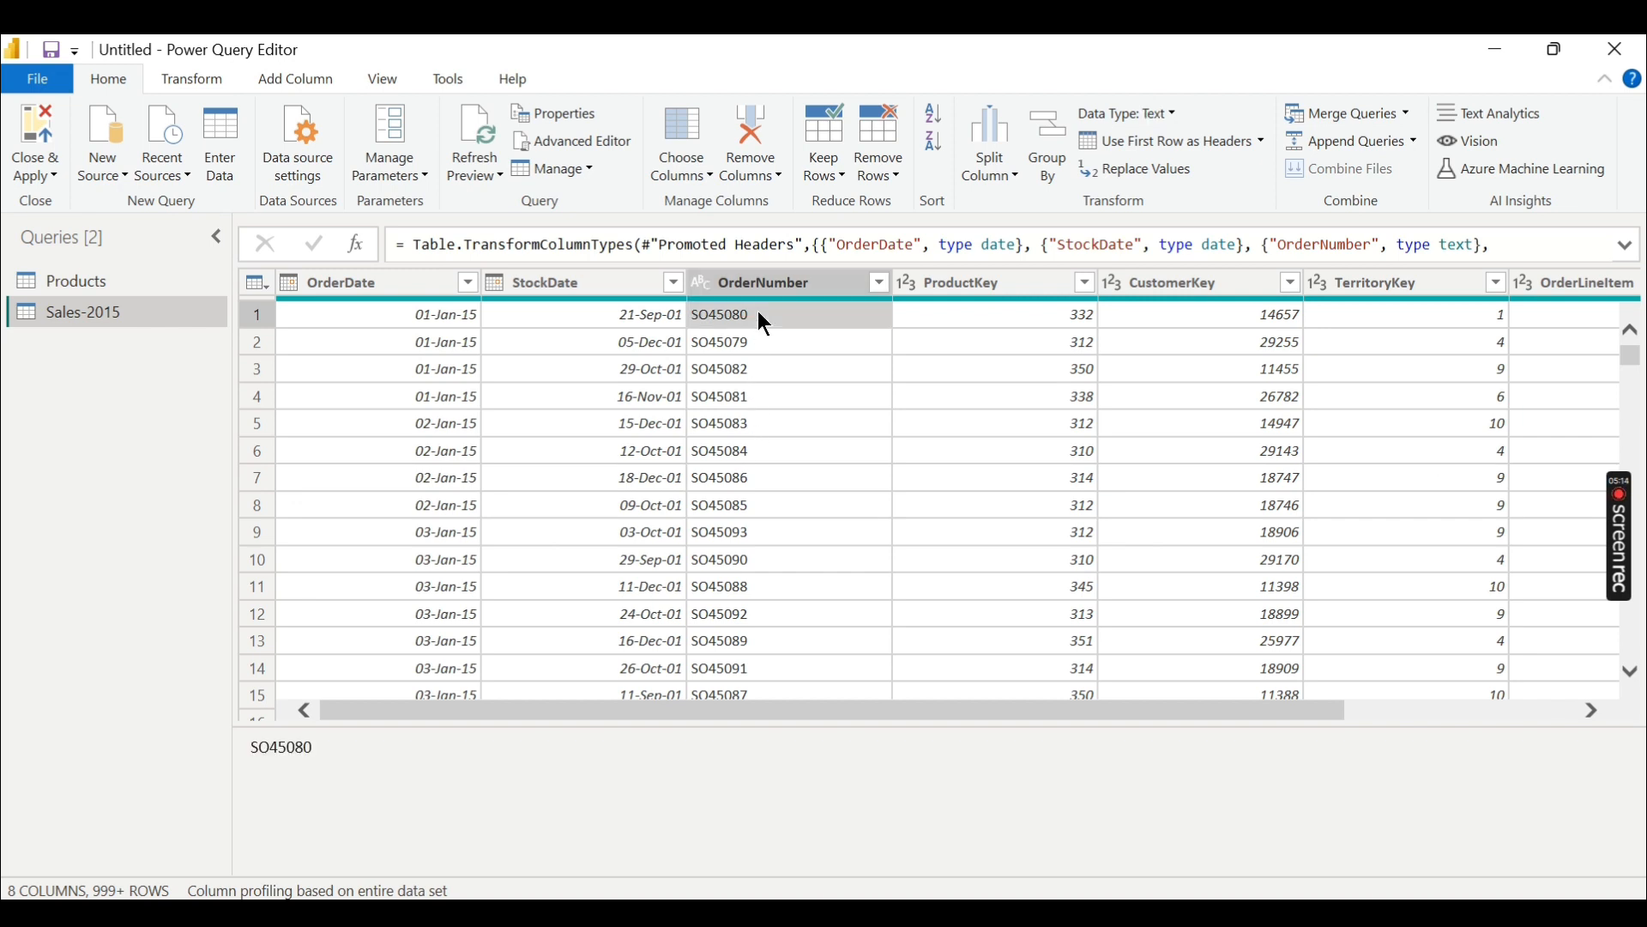
click(1021, 318)
click(105, 279)
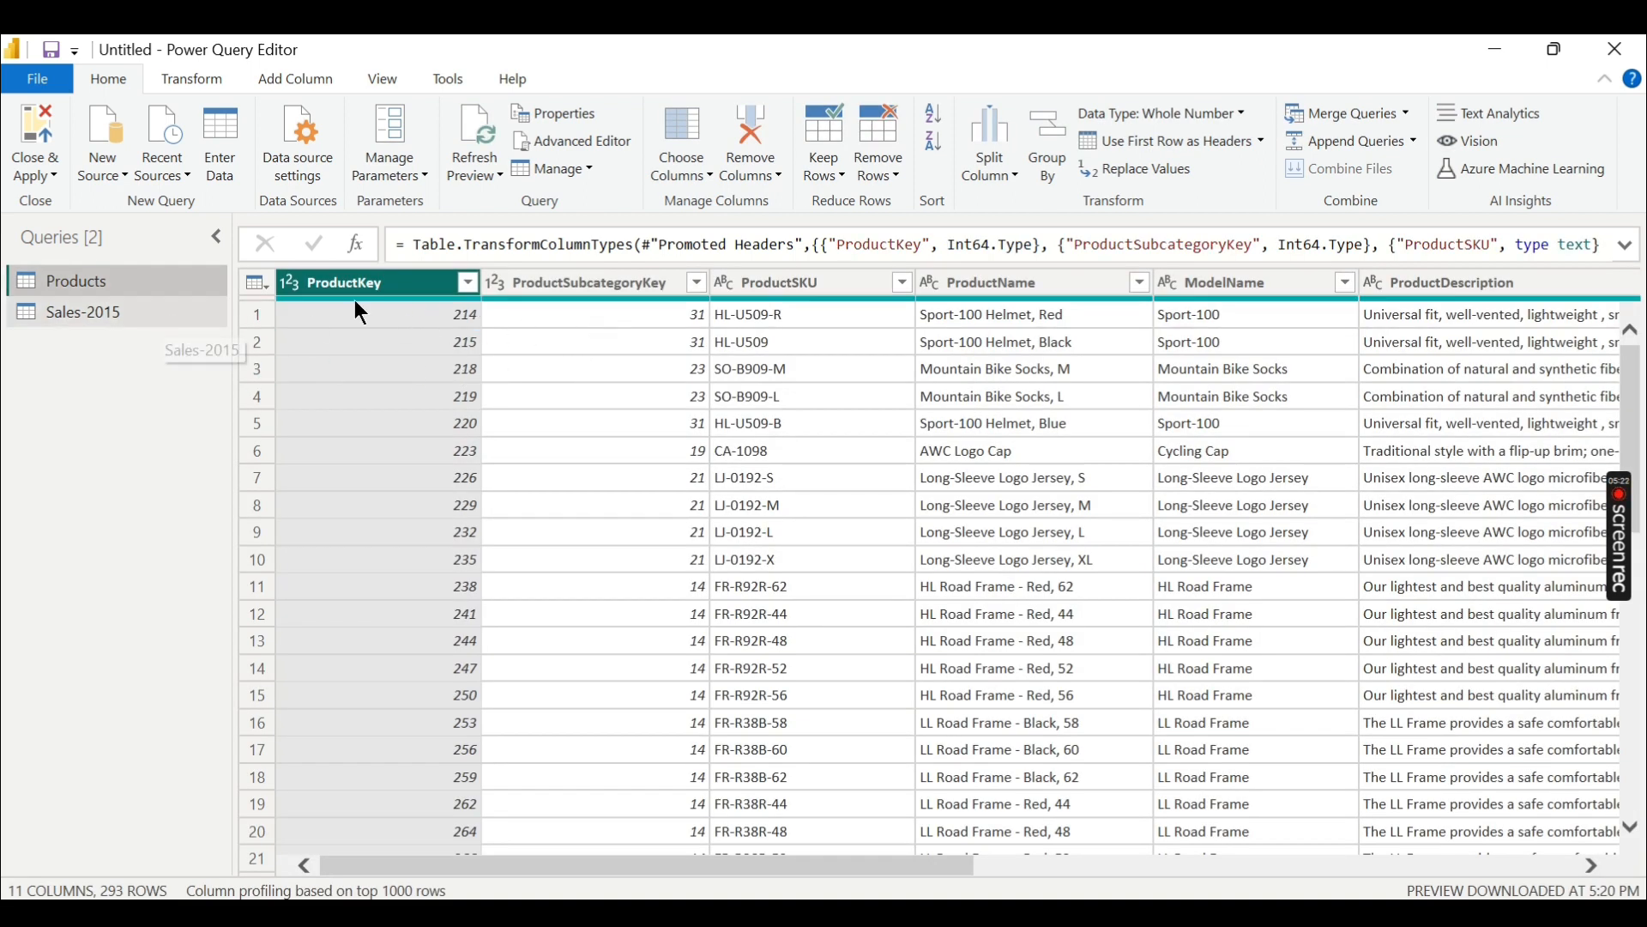
click(119, 316)
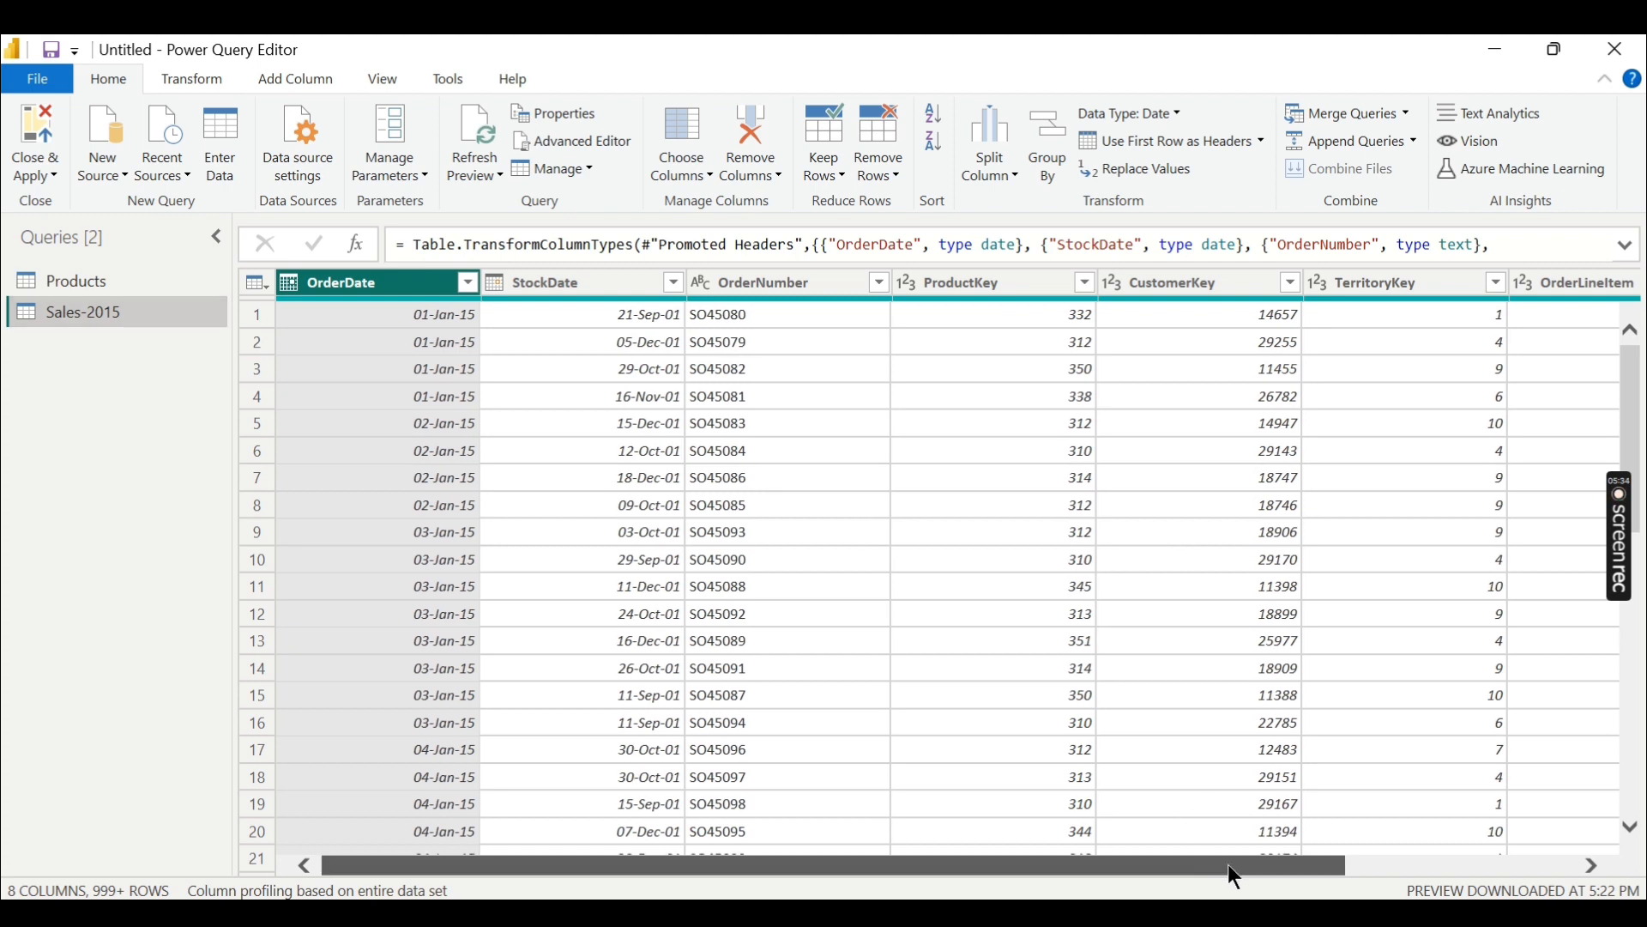
drag(1202, 863, 1521, 868)
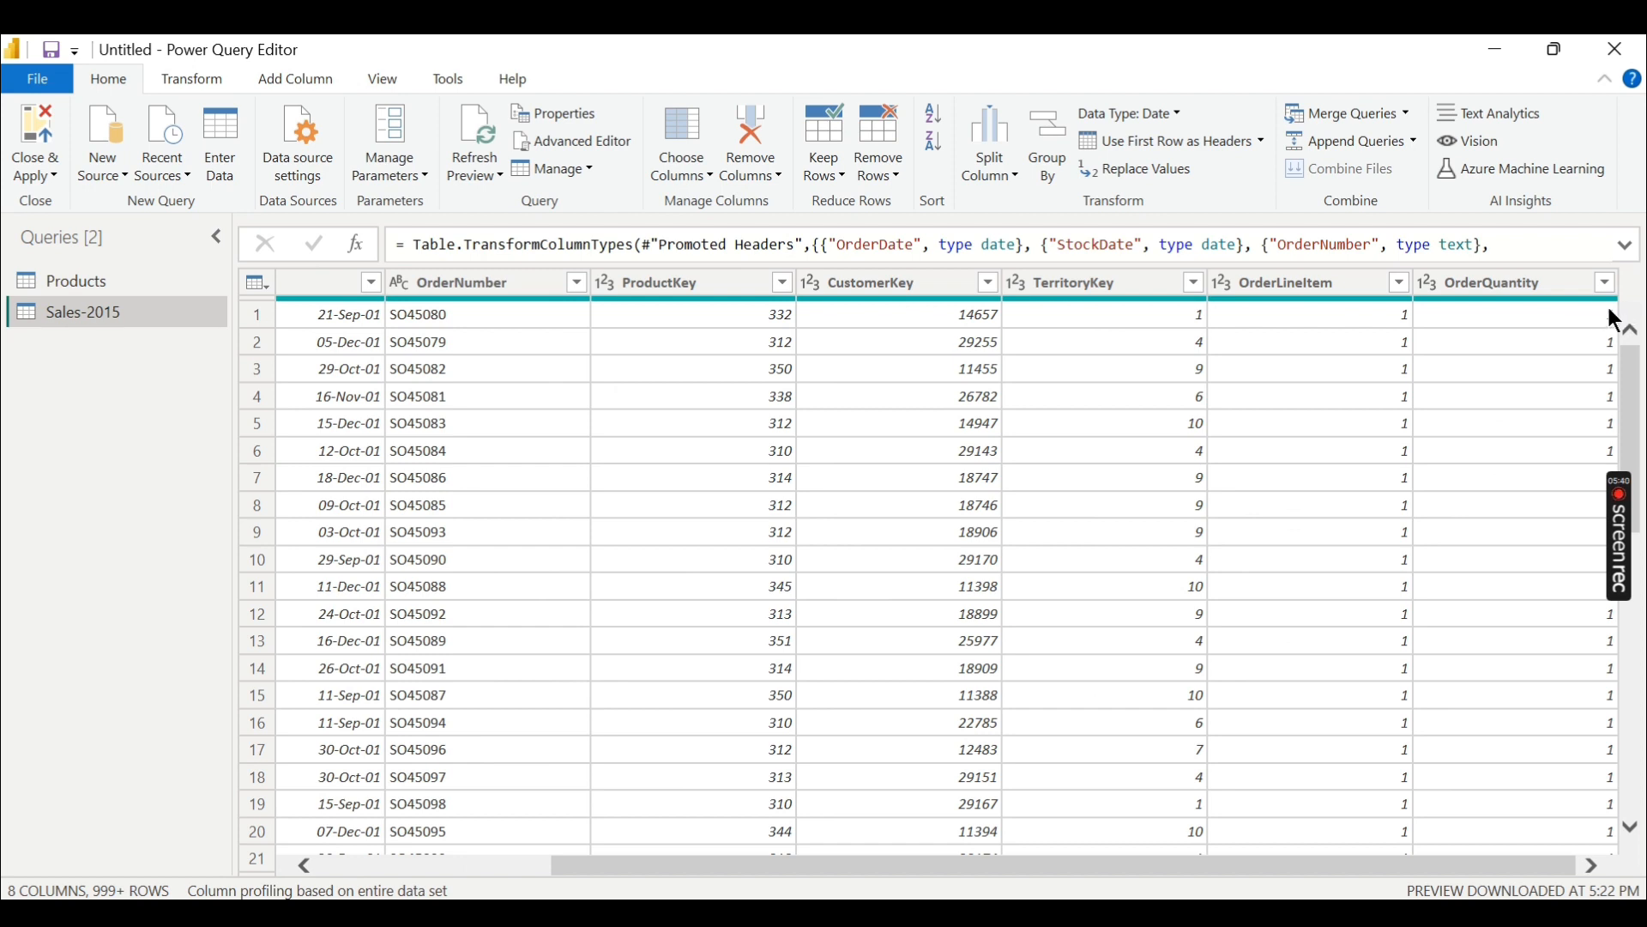
drag(1258, 872, 913, 860)
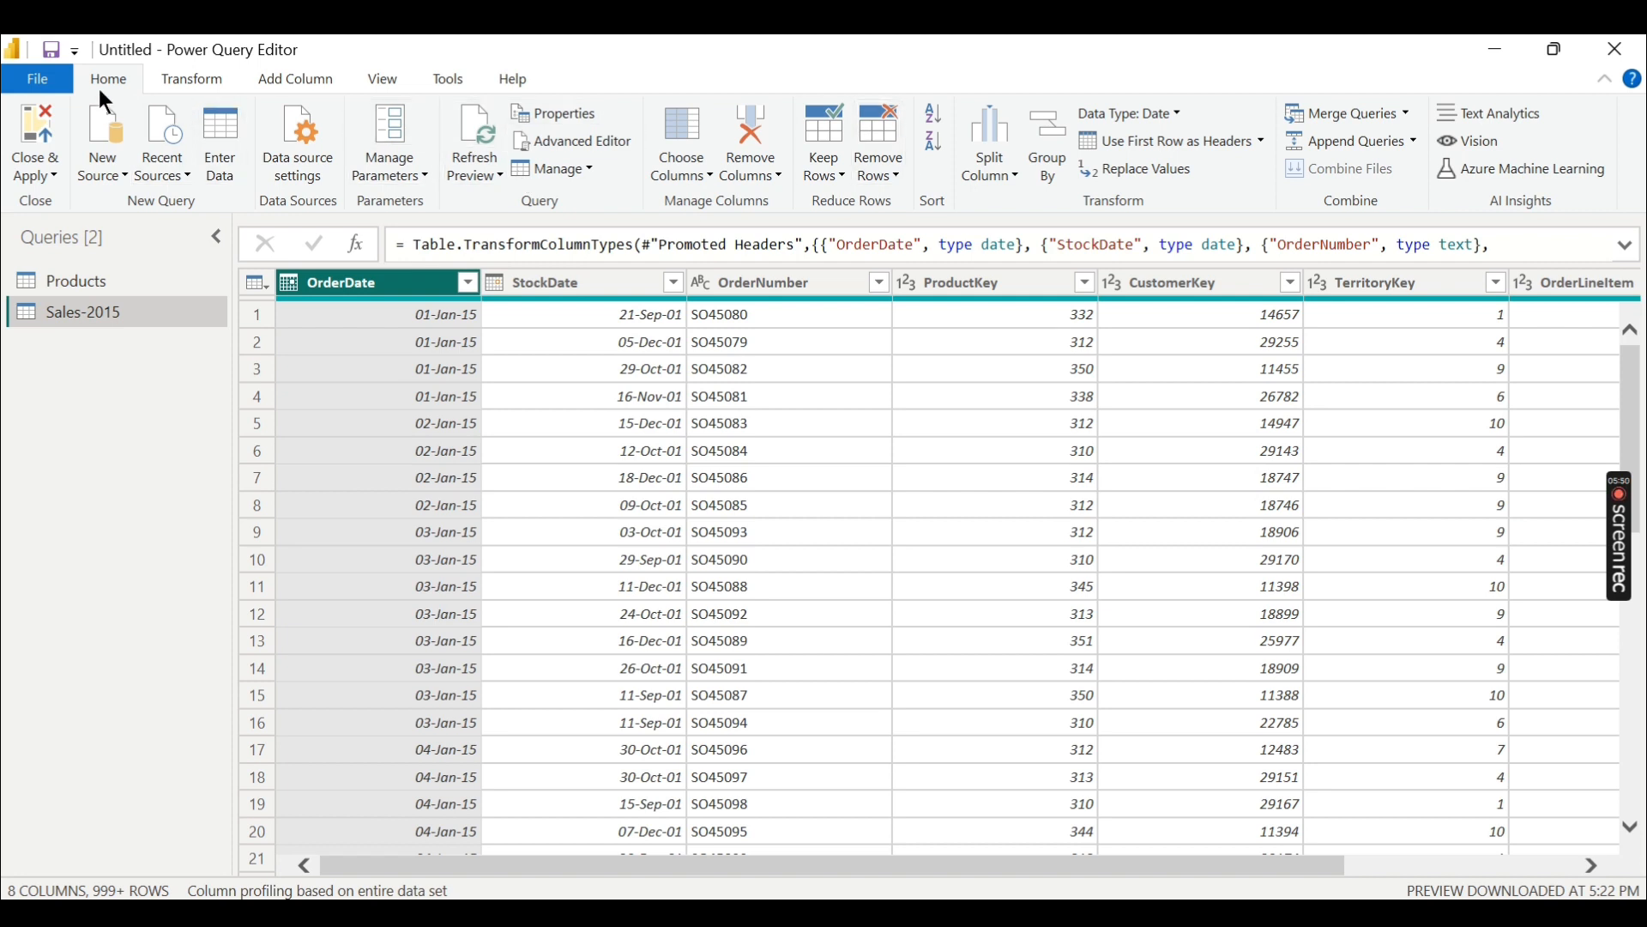
Merge the Products query into Sales-2015, matching on ProductKey in both tables with a Left Outer join.
click(1406, 116)
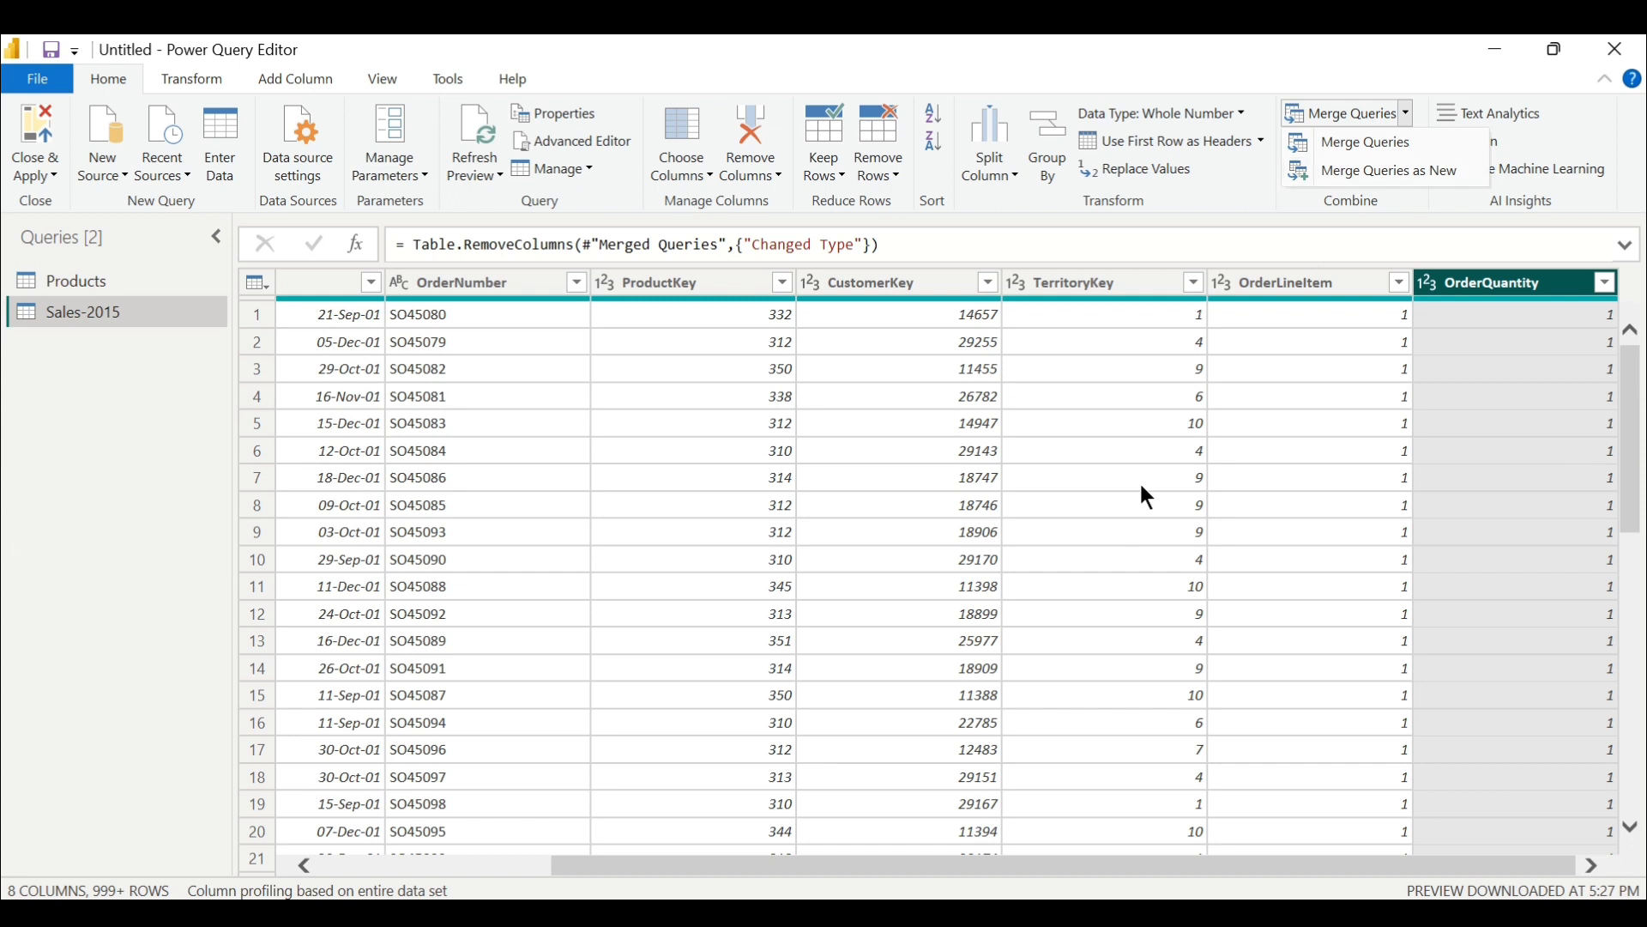
click(1380, 145)
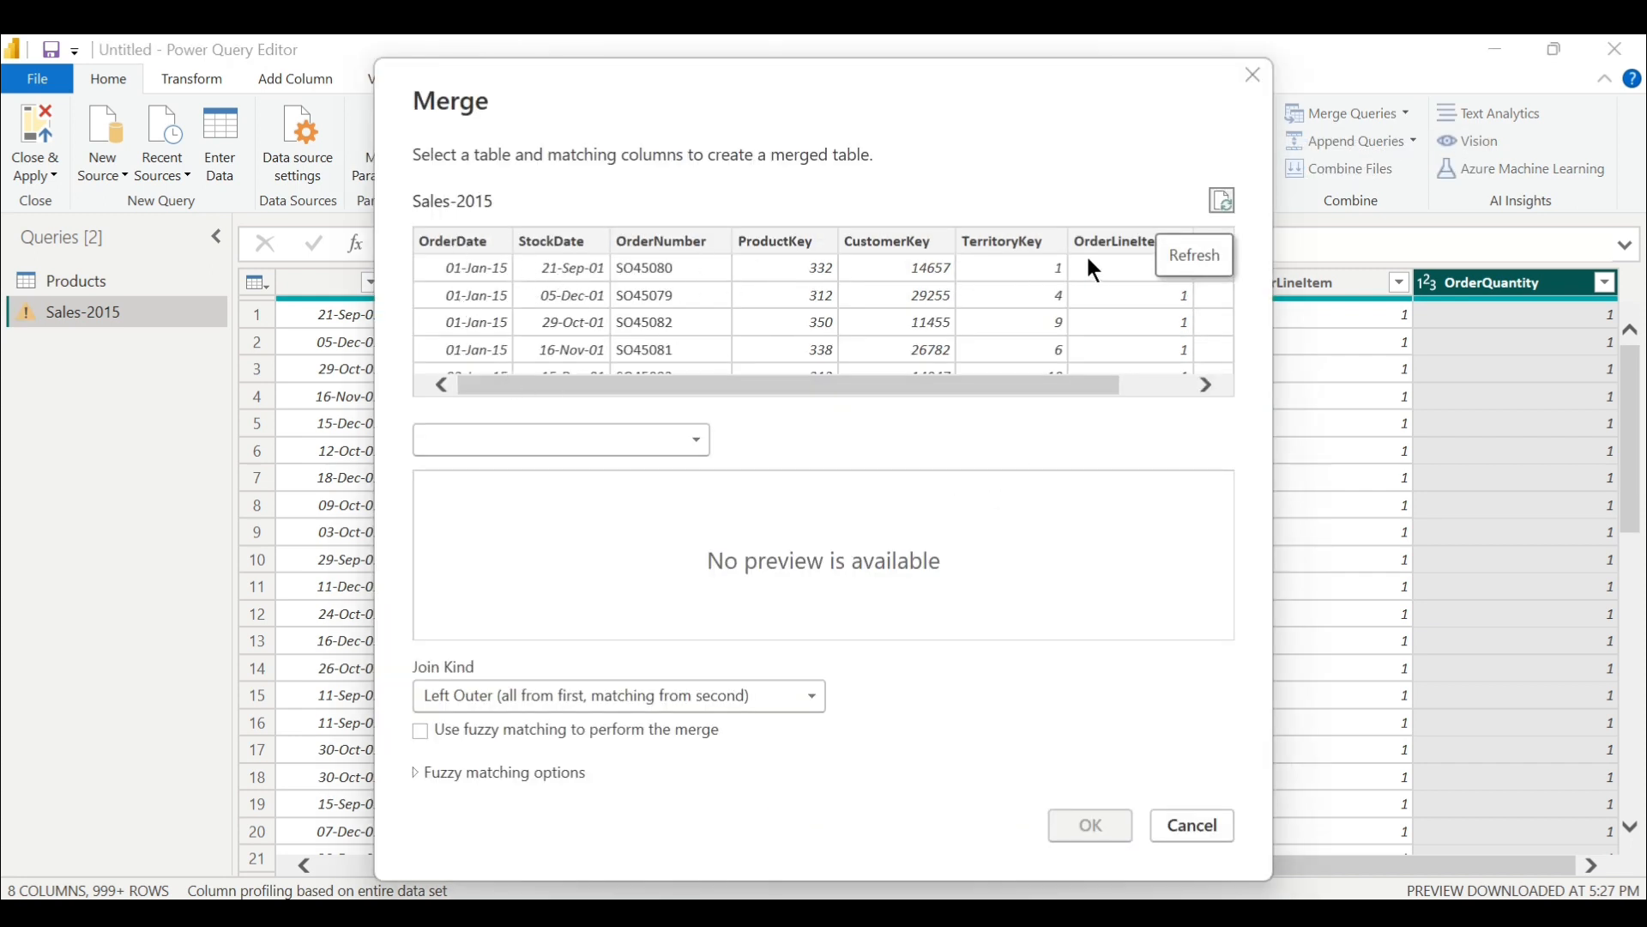
click(591, 439)
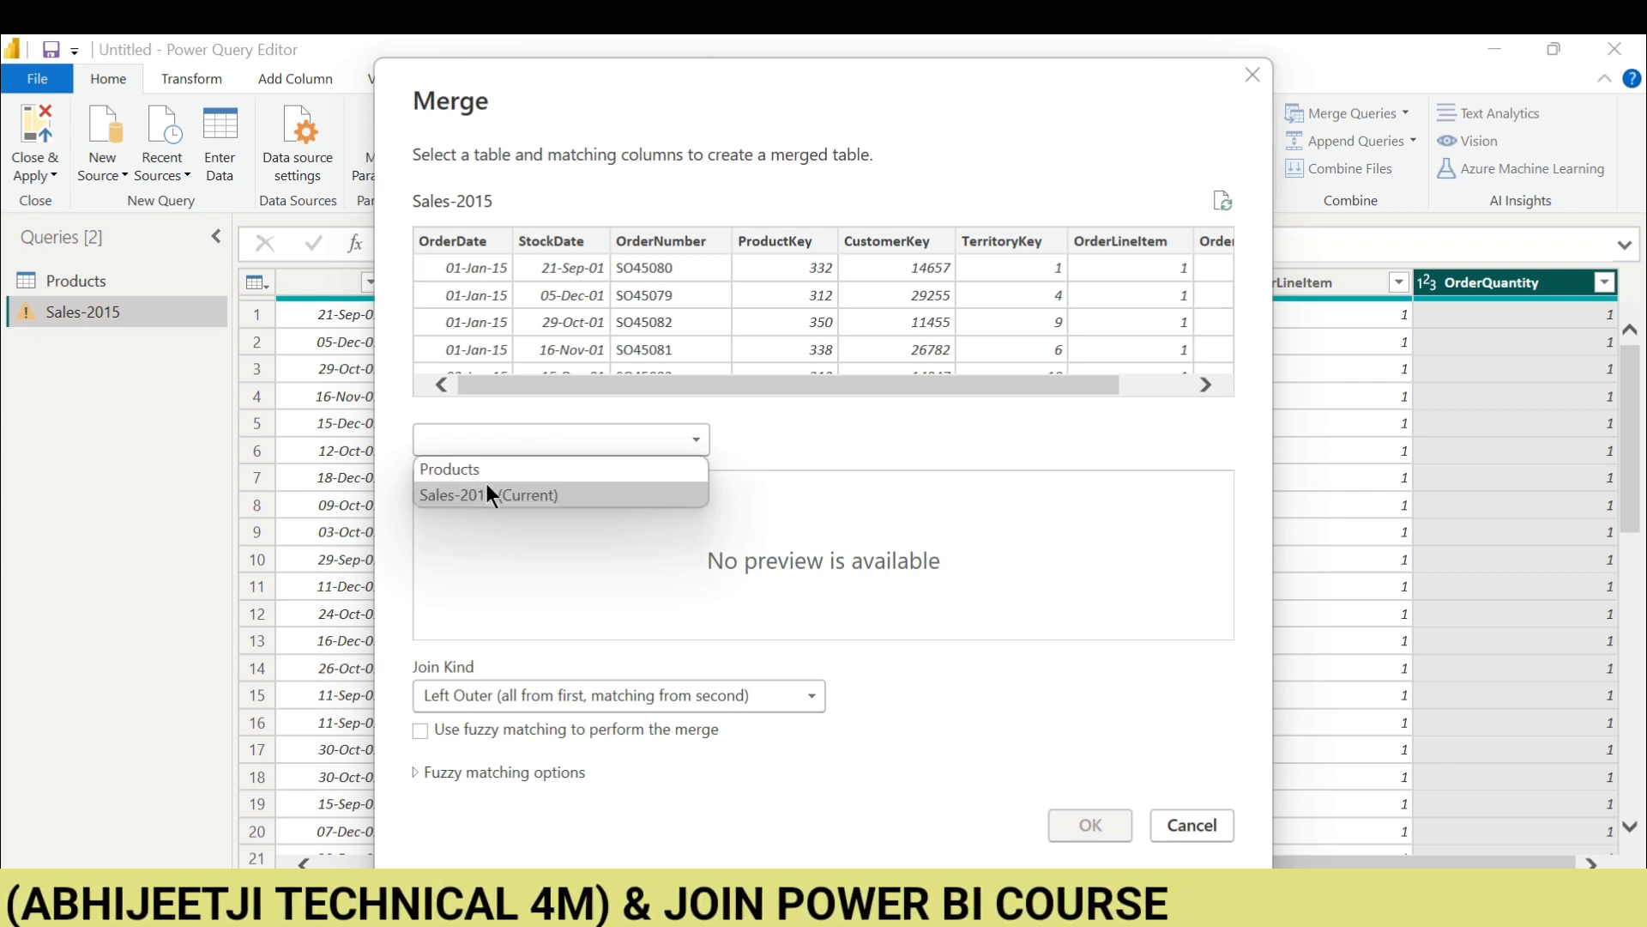
click(813, 242)
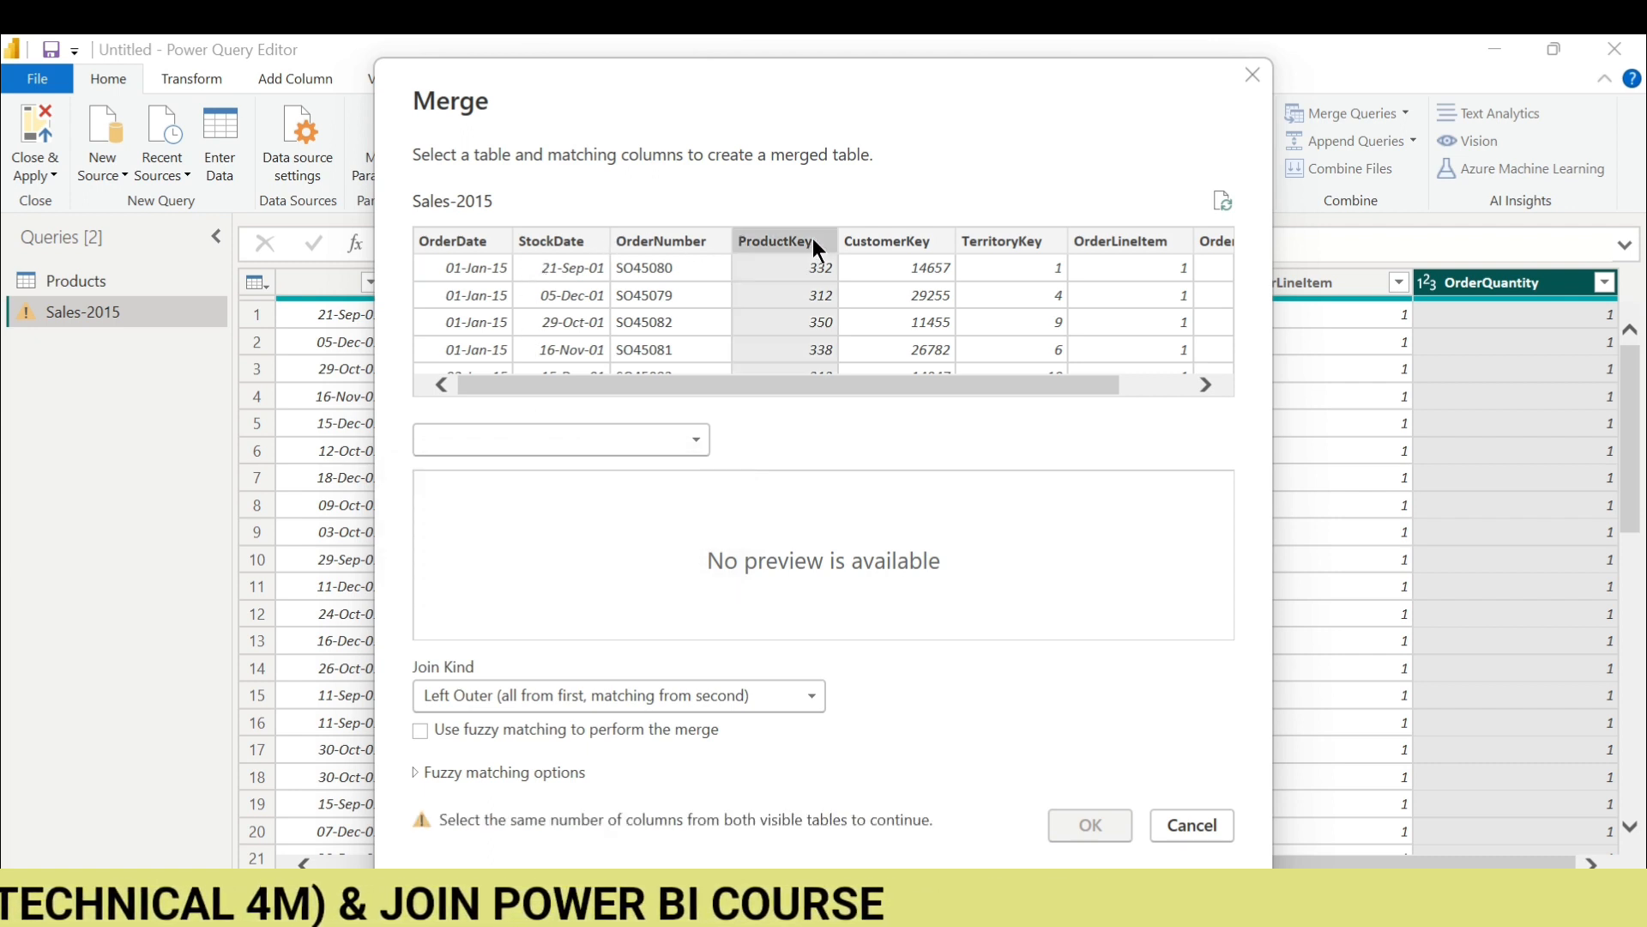
click(534, 433)
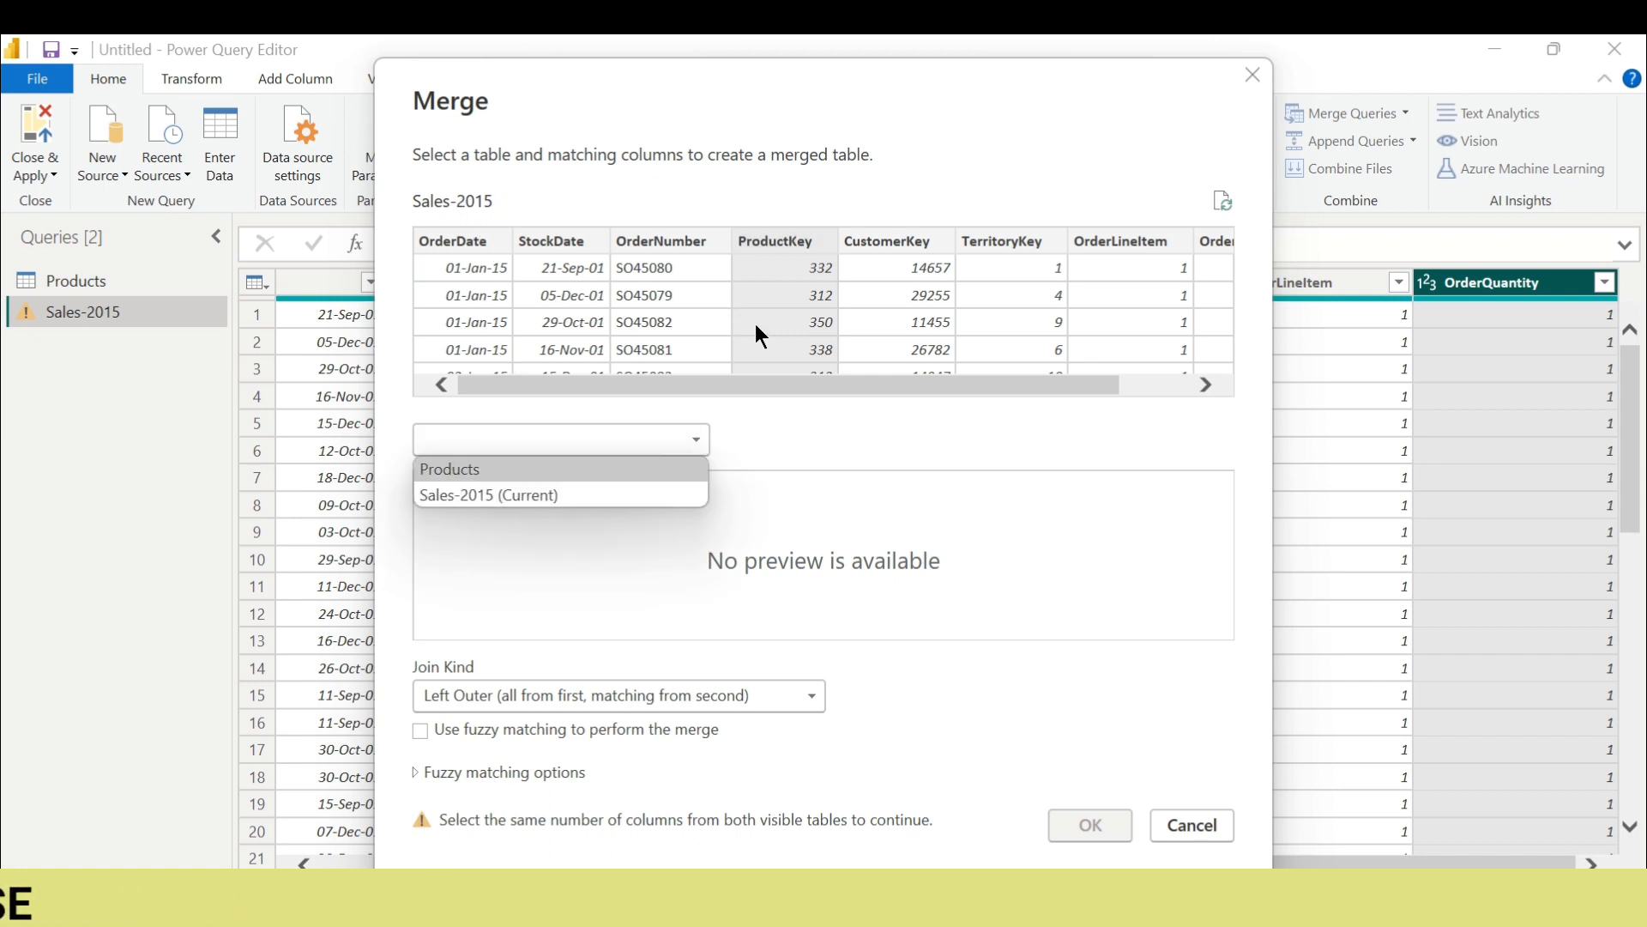
click(489, 474)
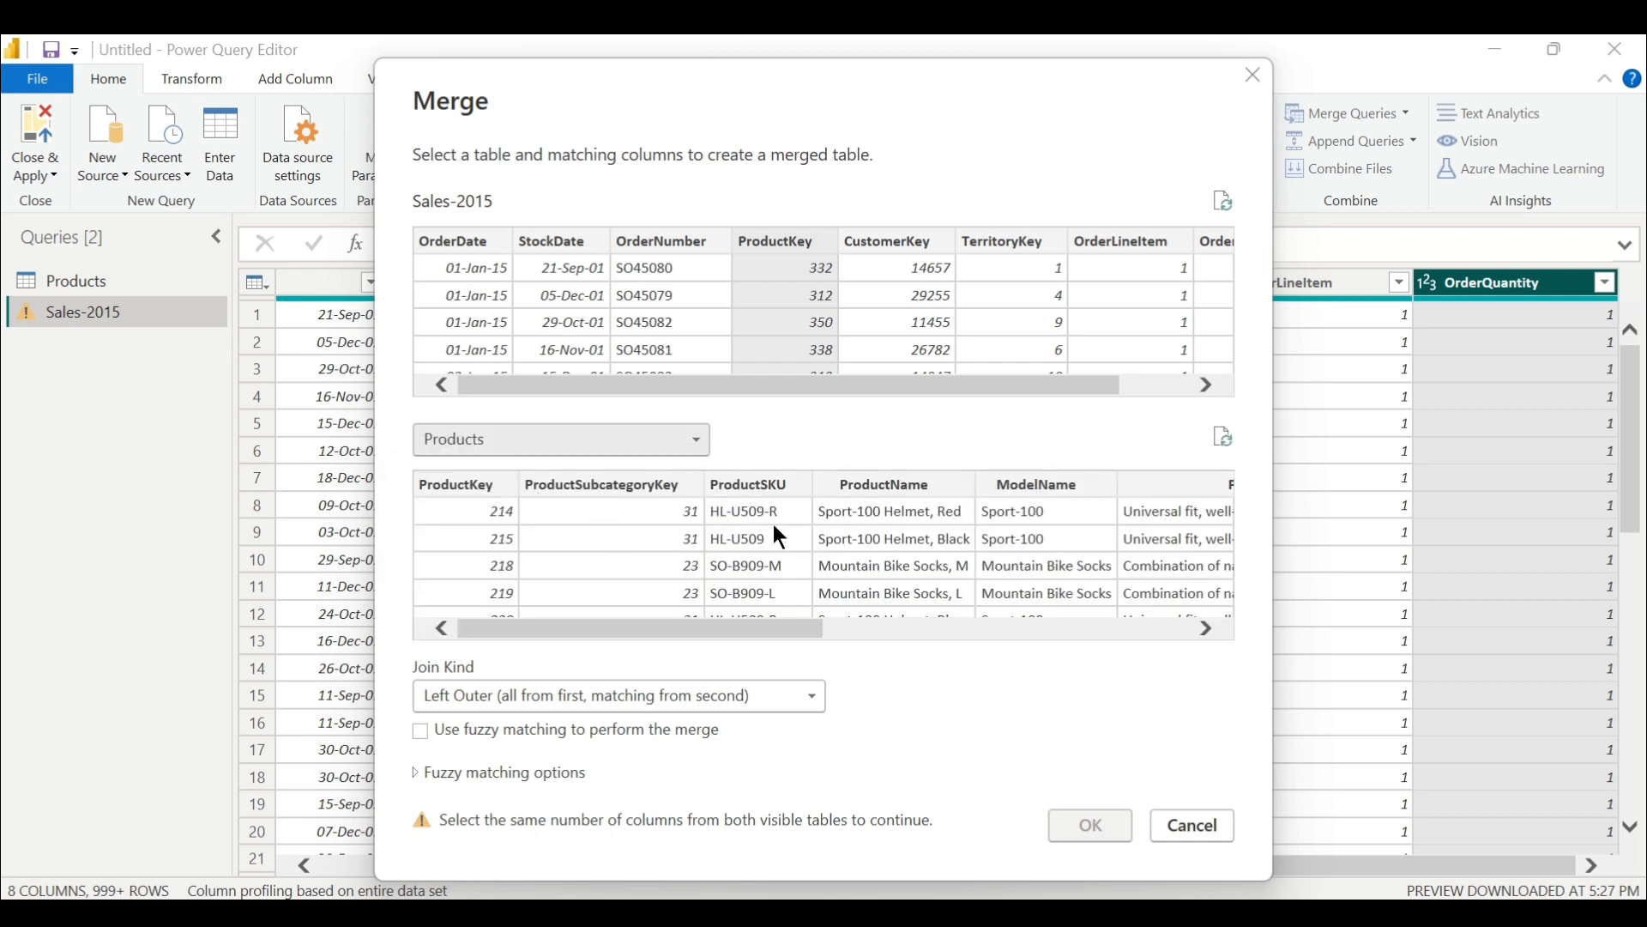
click(460, 484)
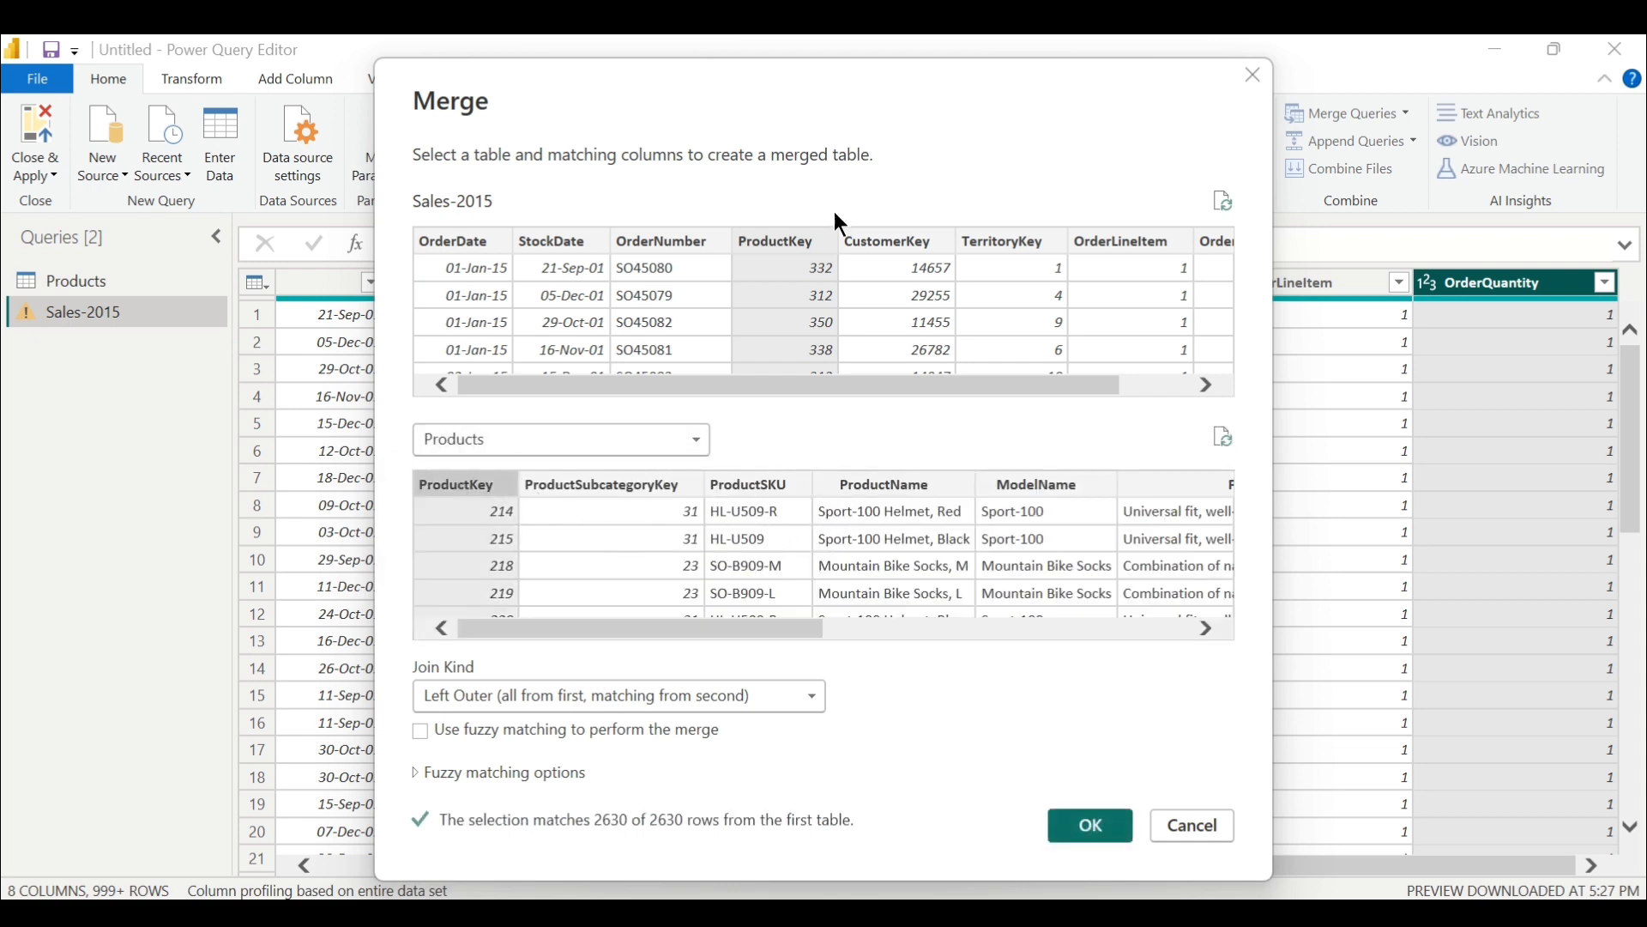
drag(770, 630, 638, 602)
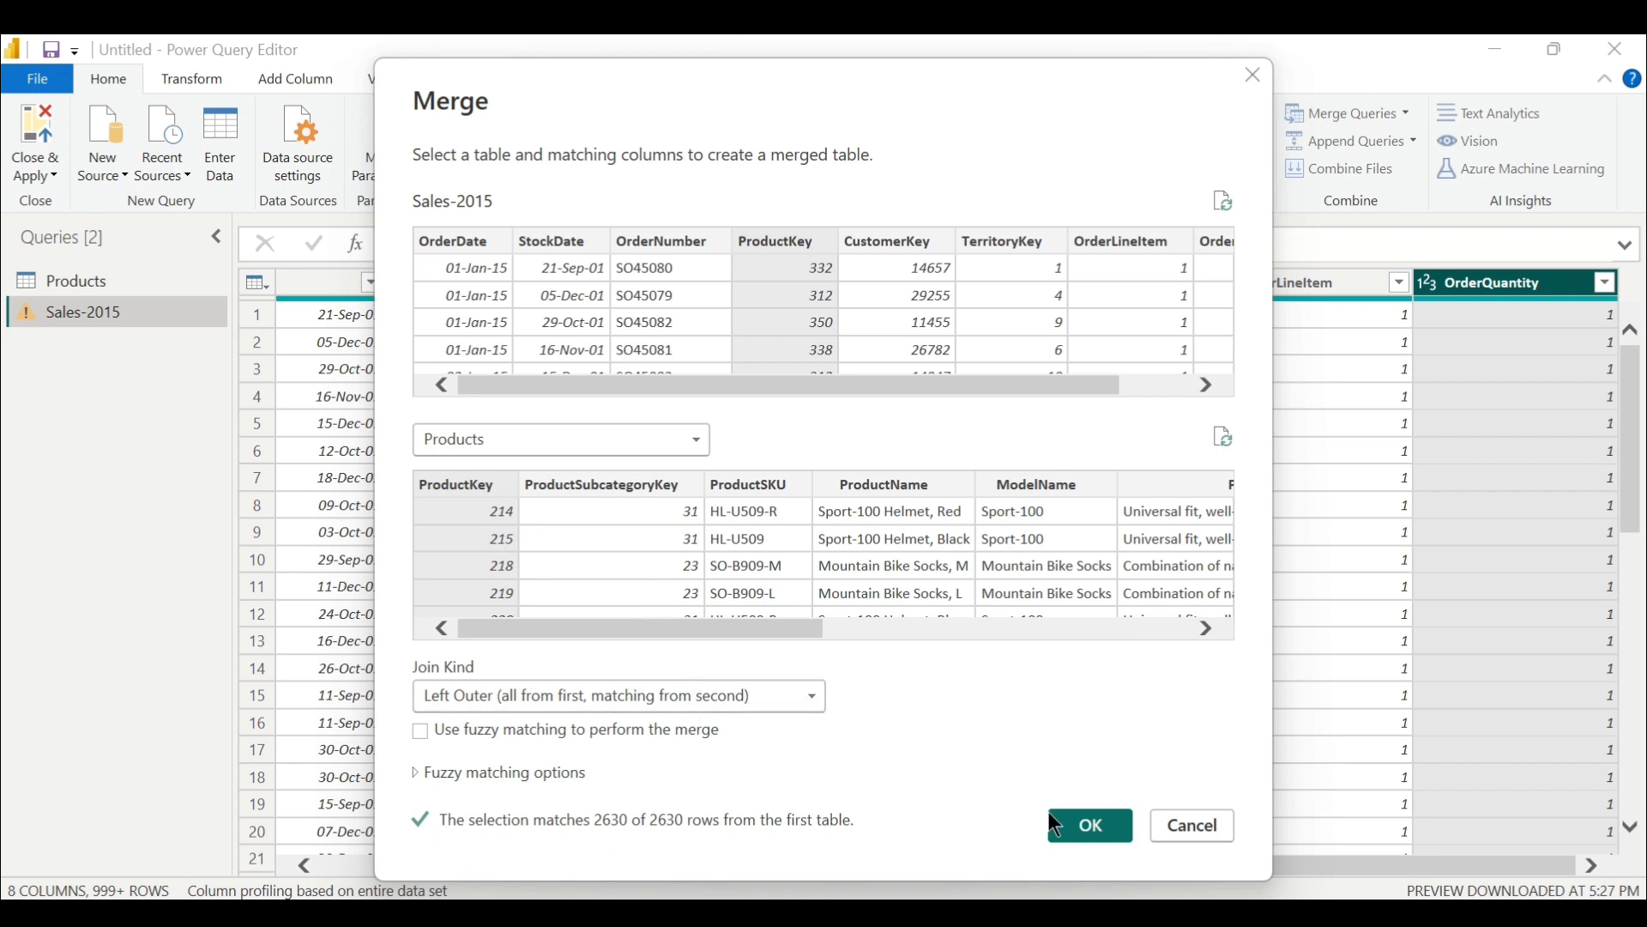
click(1091, 829)
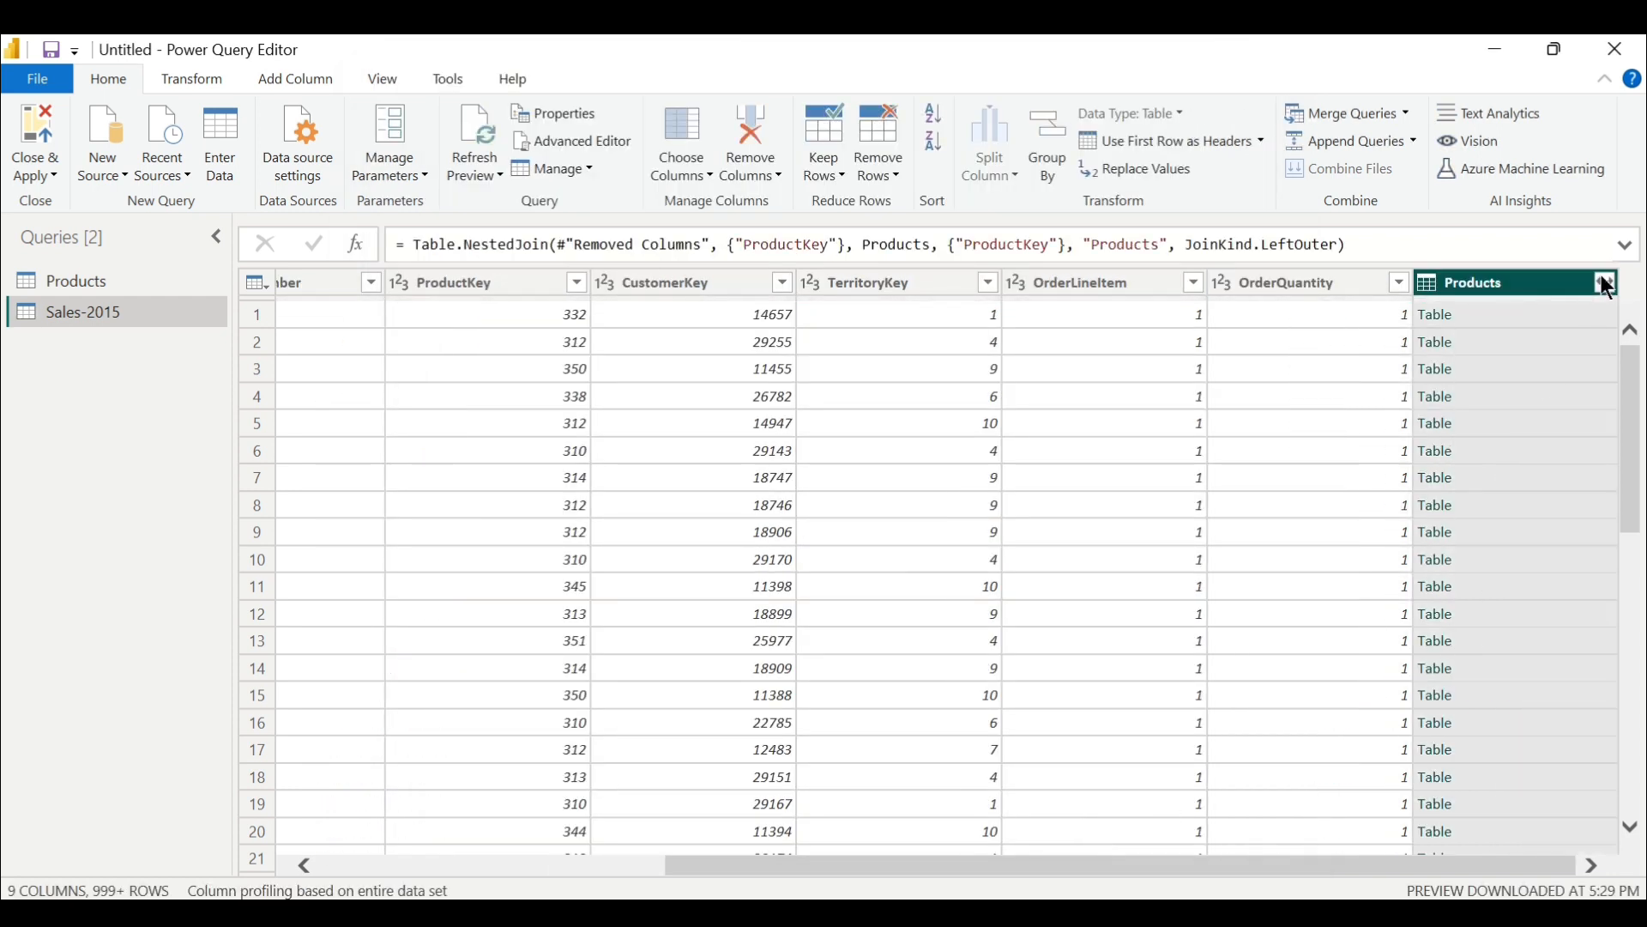
Expand the merged Products column in Sales-2015 to bring in only ProductPrice, without the original column name as prefix.
click(1609, 283)
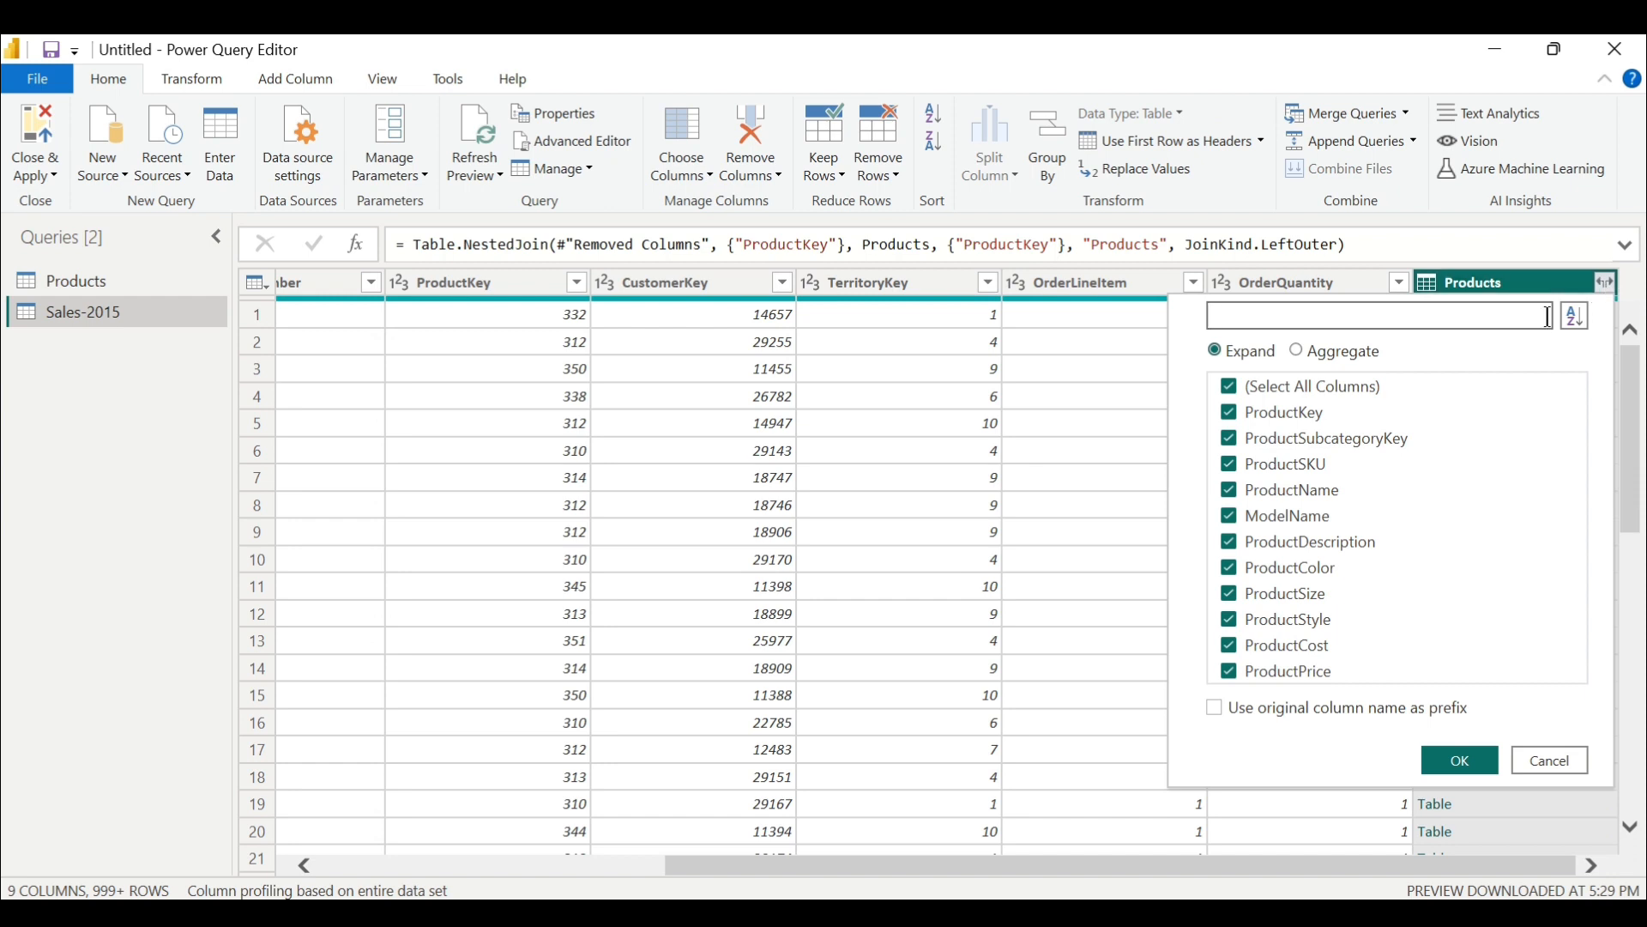
click(1232, 391)
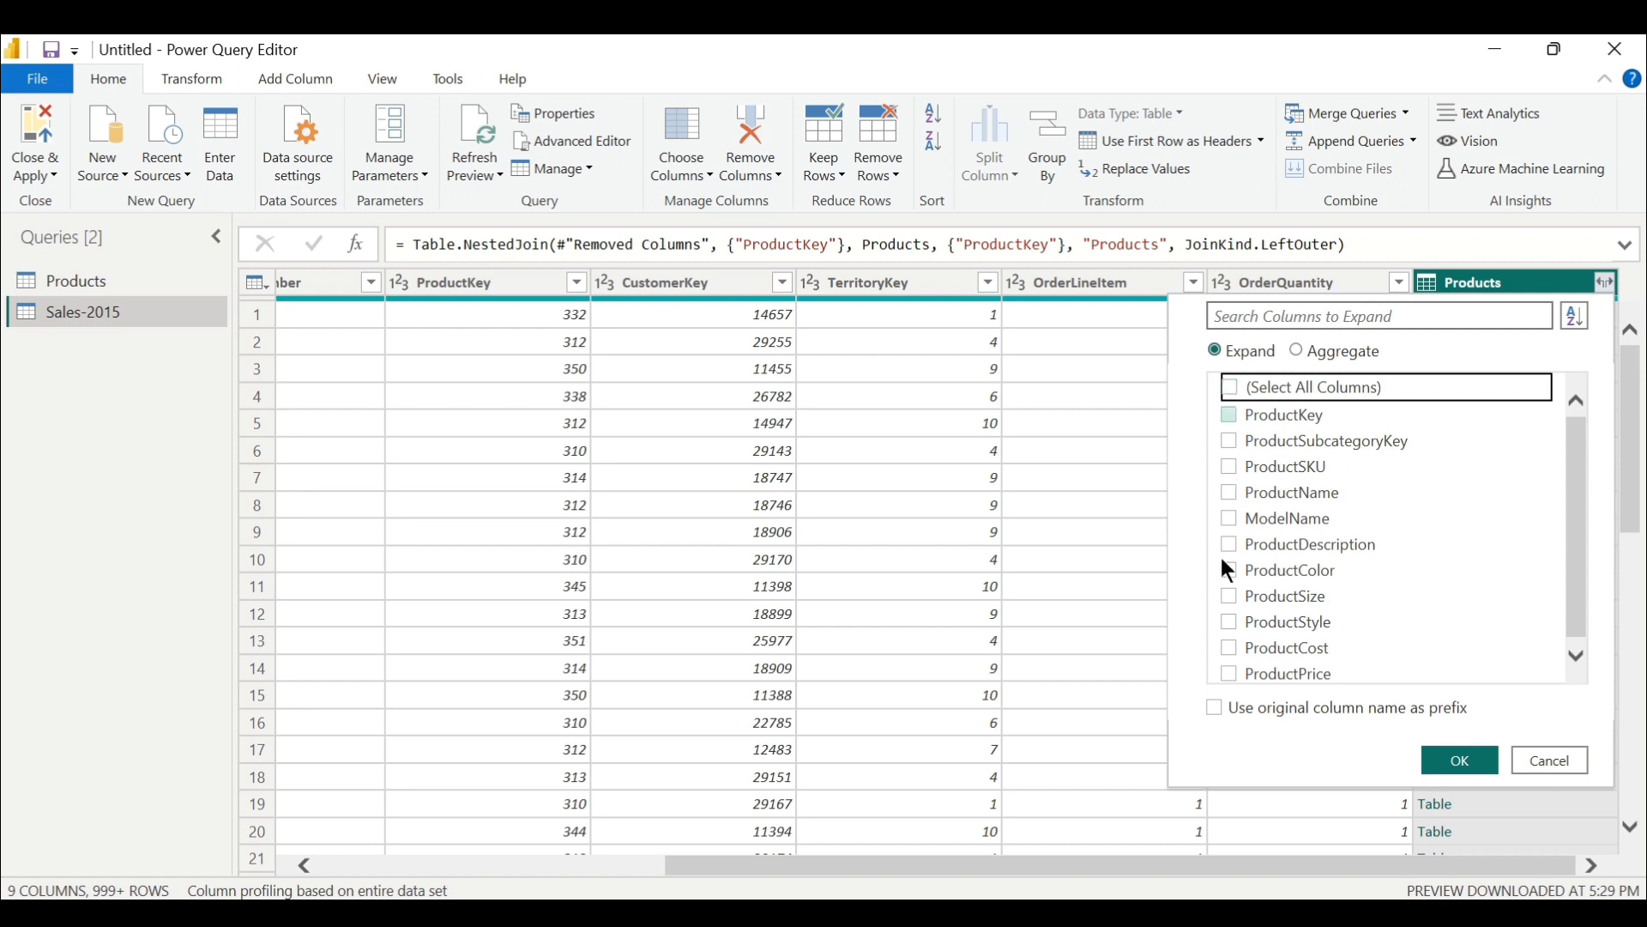
click(1230, 674)
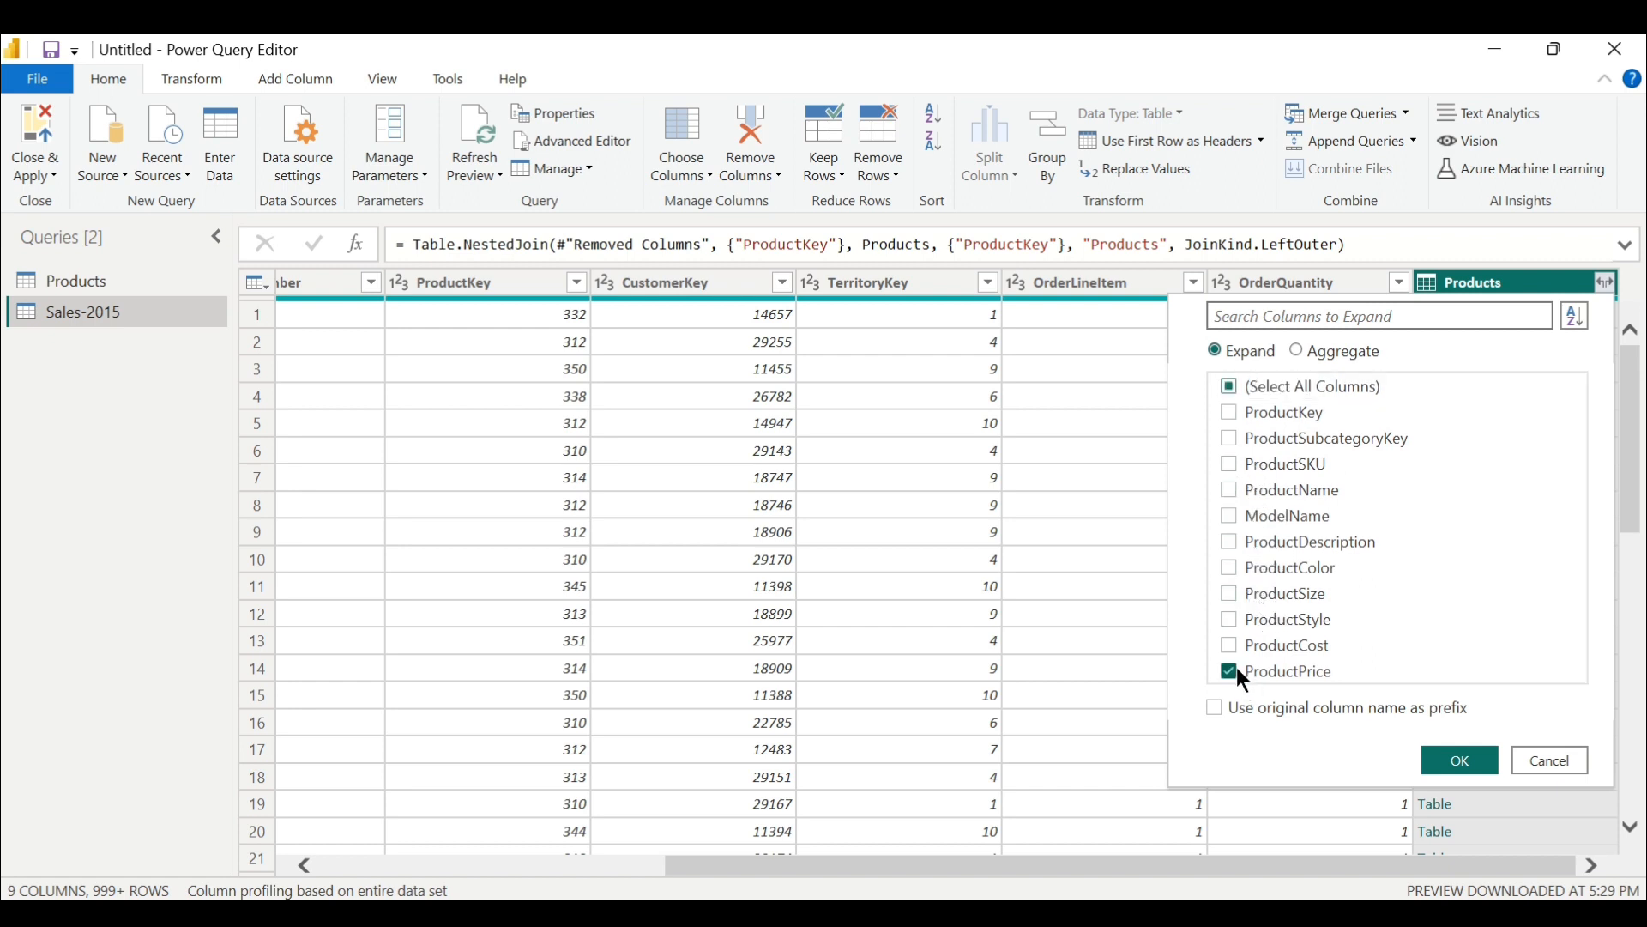
click(1454, 760)
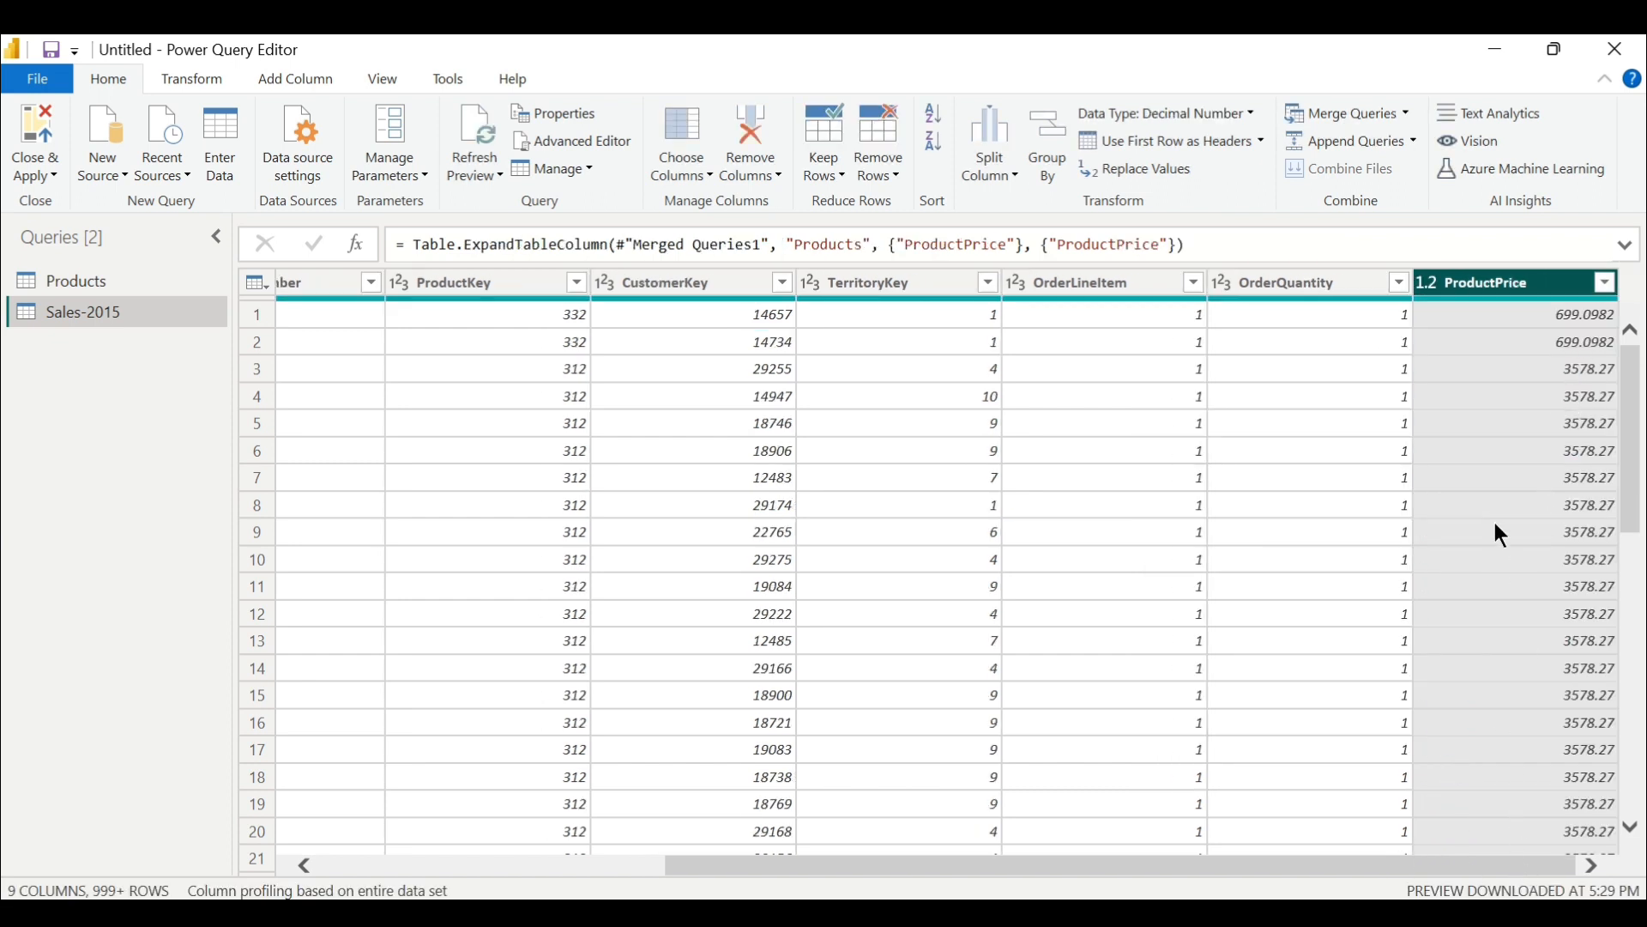
Add a column to Sales-2015 that multiplies OrderQuantity by ProductPrice, using the standard Multiply operation on both selected columns.
drag(975, 856, 437, 810)
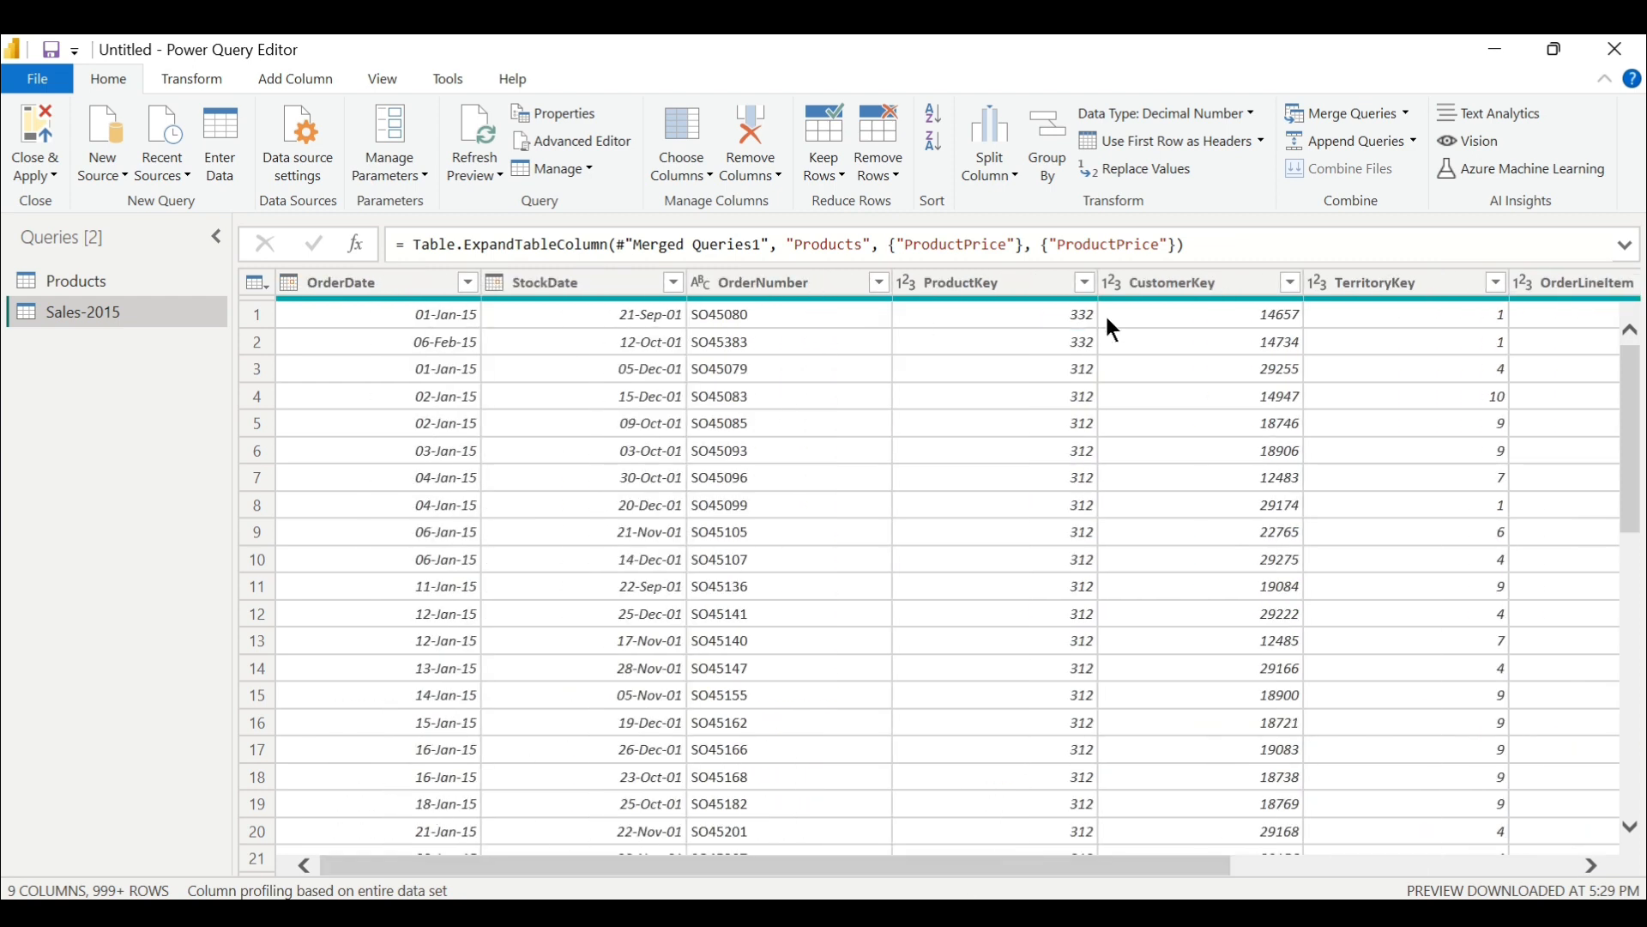
drag(1088, 860, 1523, 860)
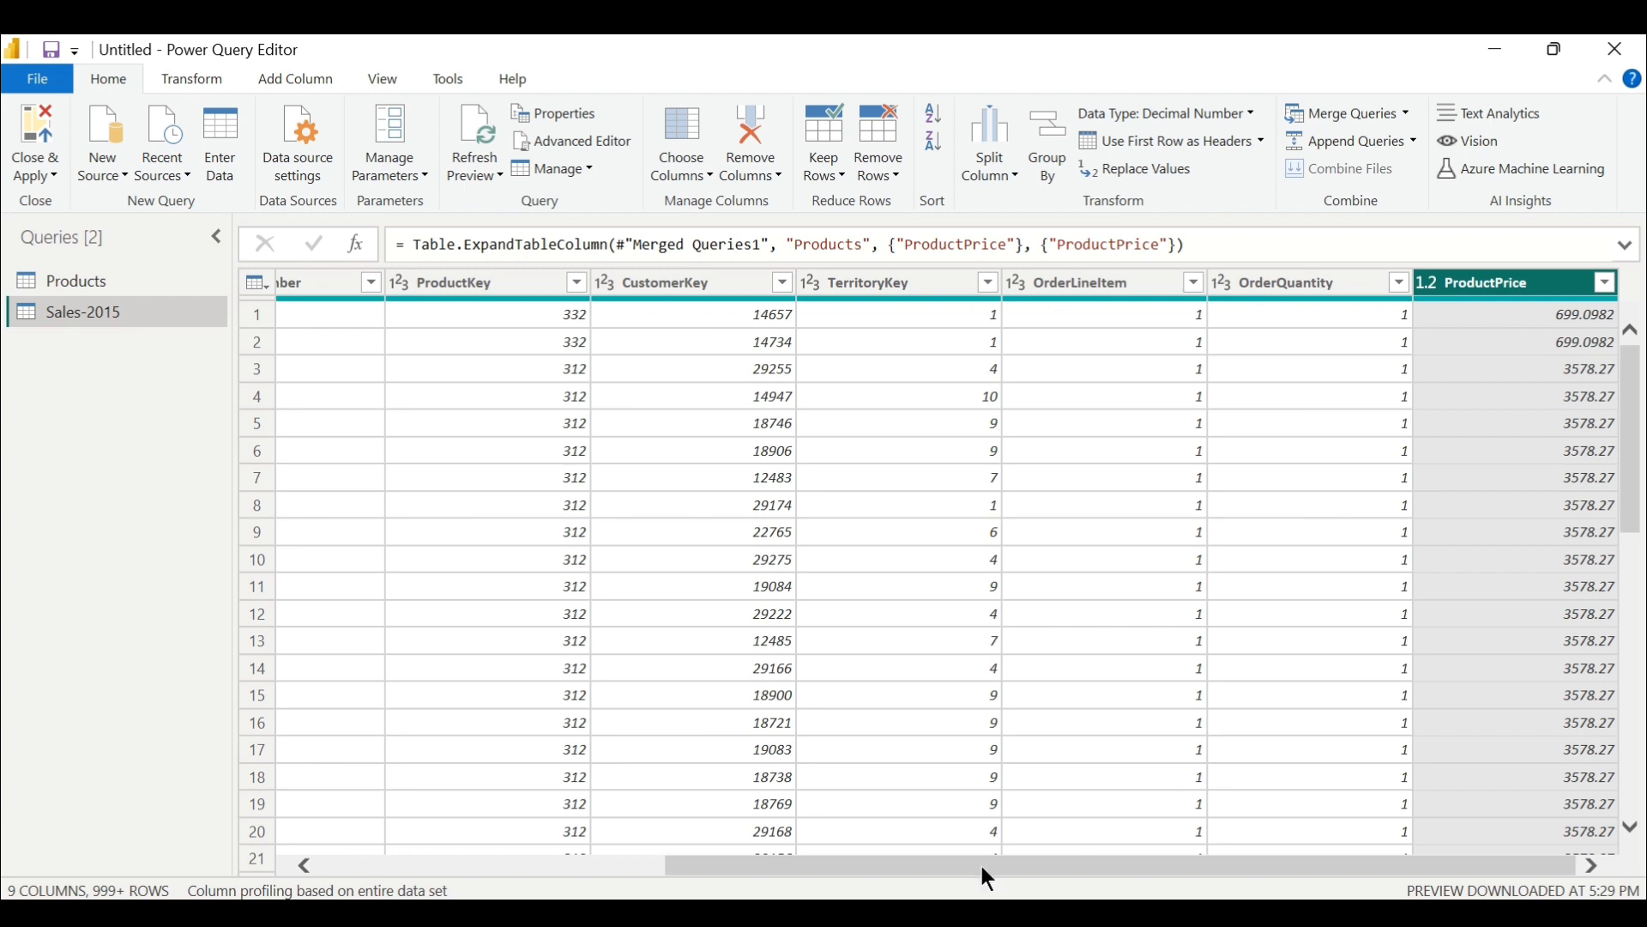
drag(979, 857, 662, 800)
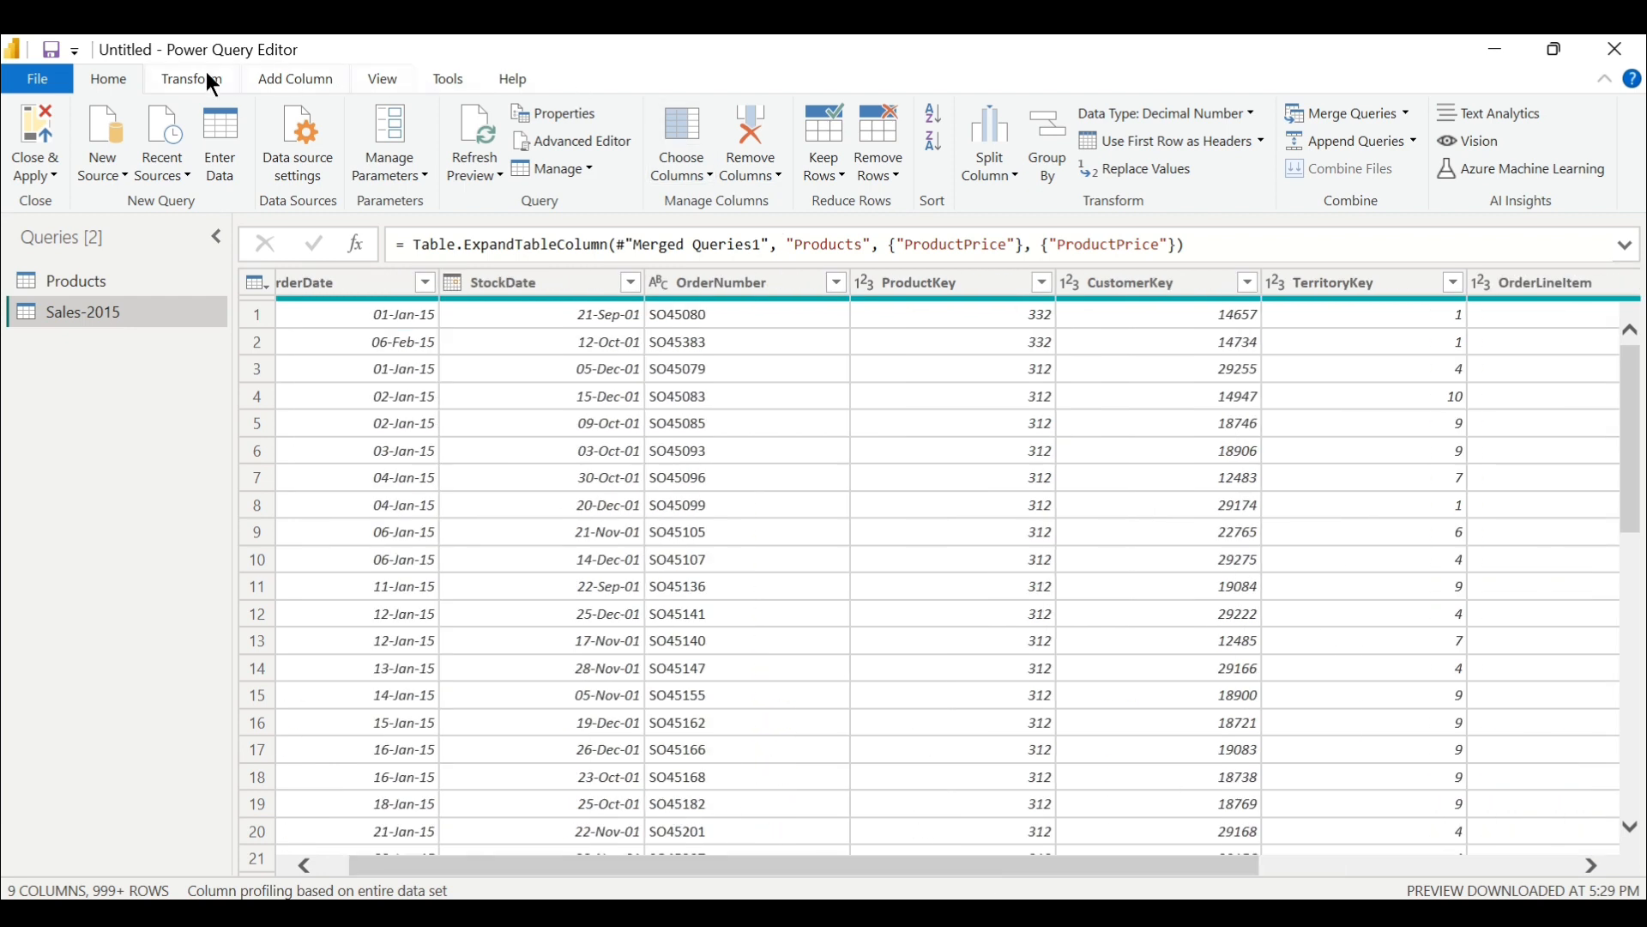
click(311, 75)
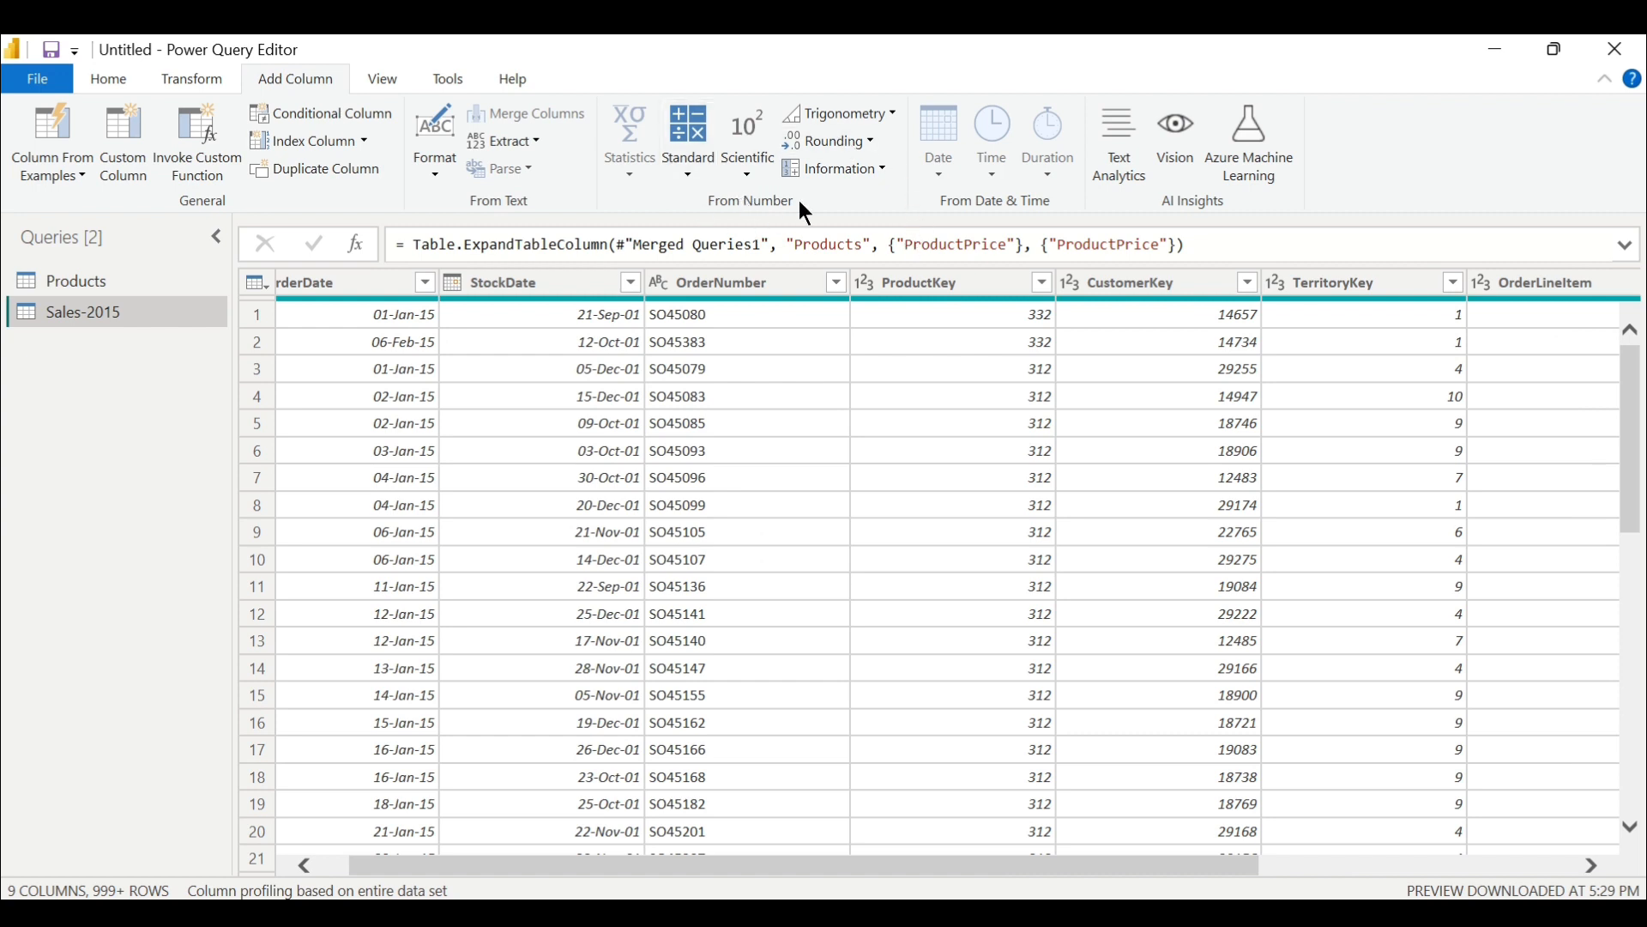
click(698, 176)
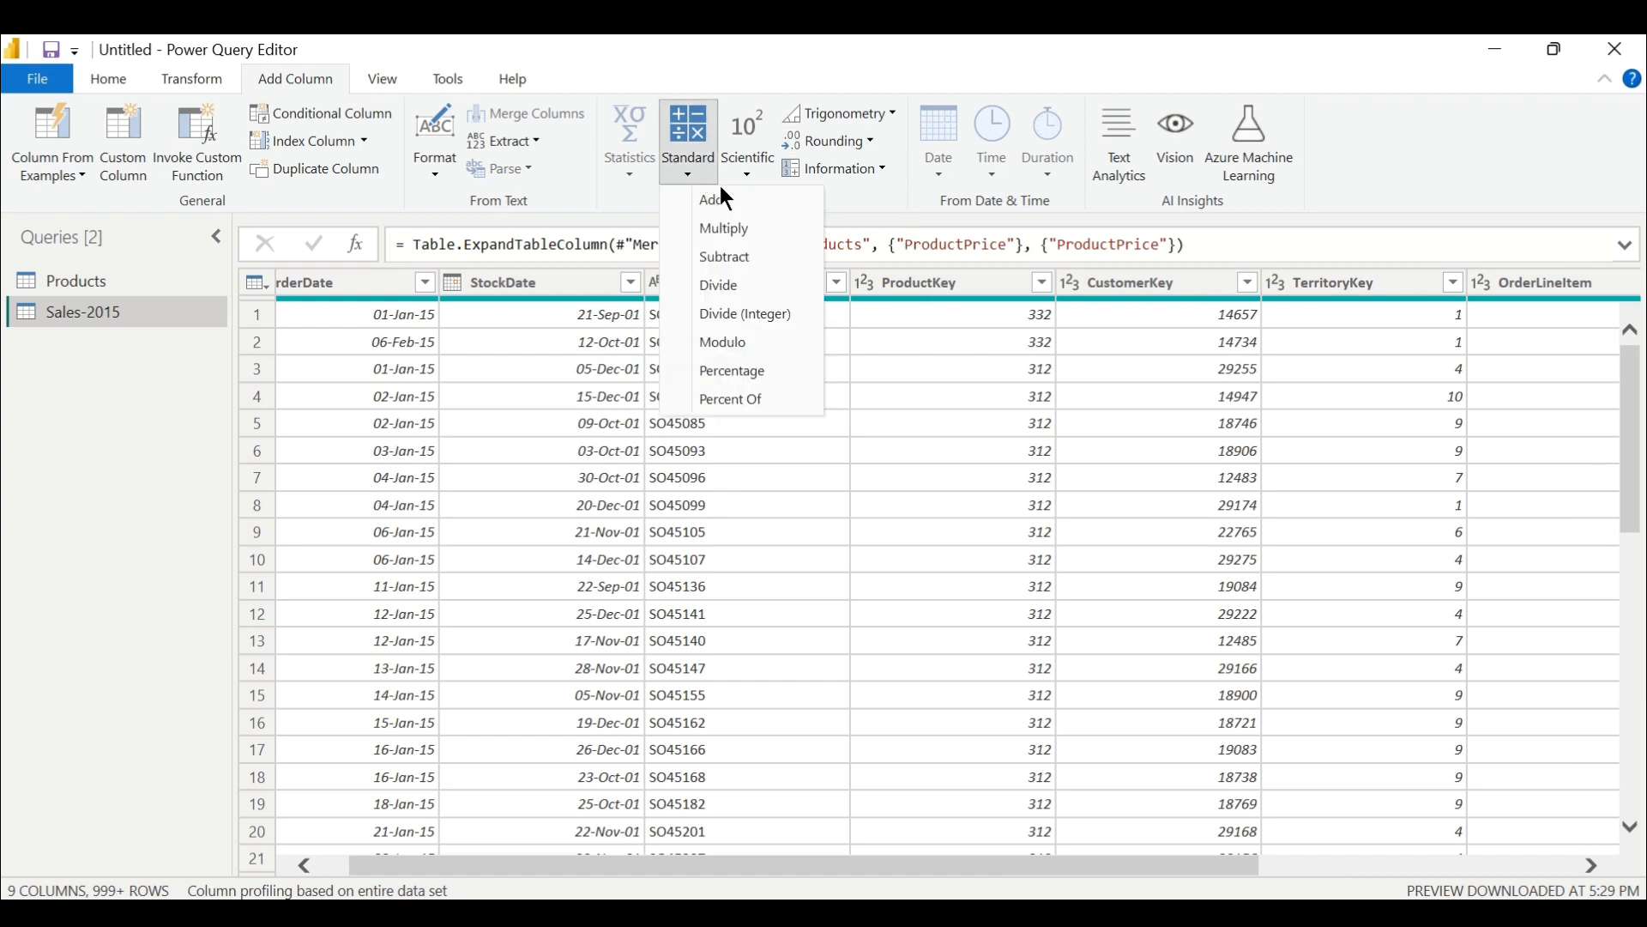
click(1174, 865)
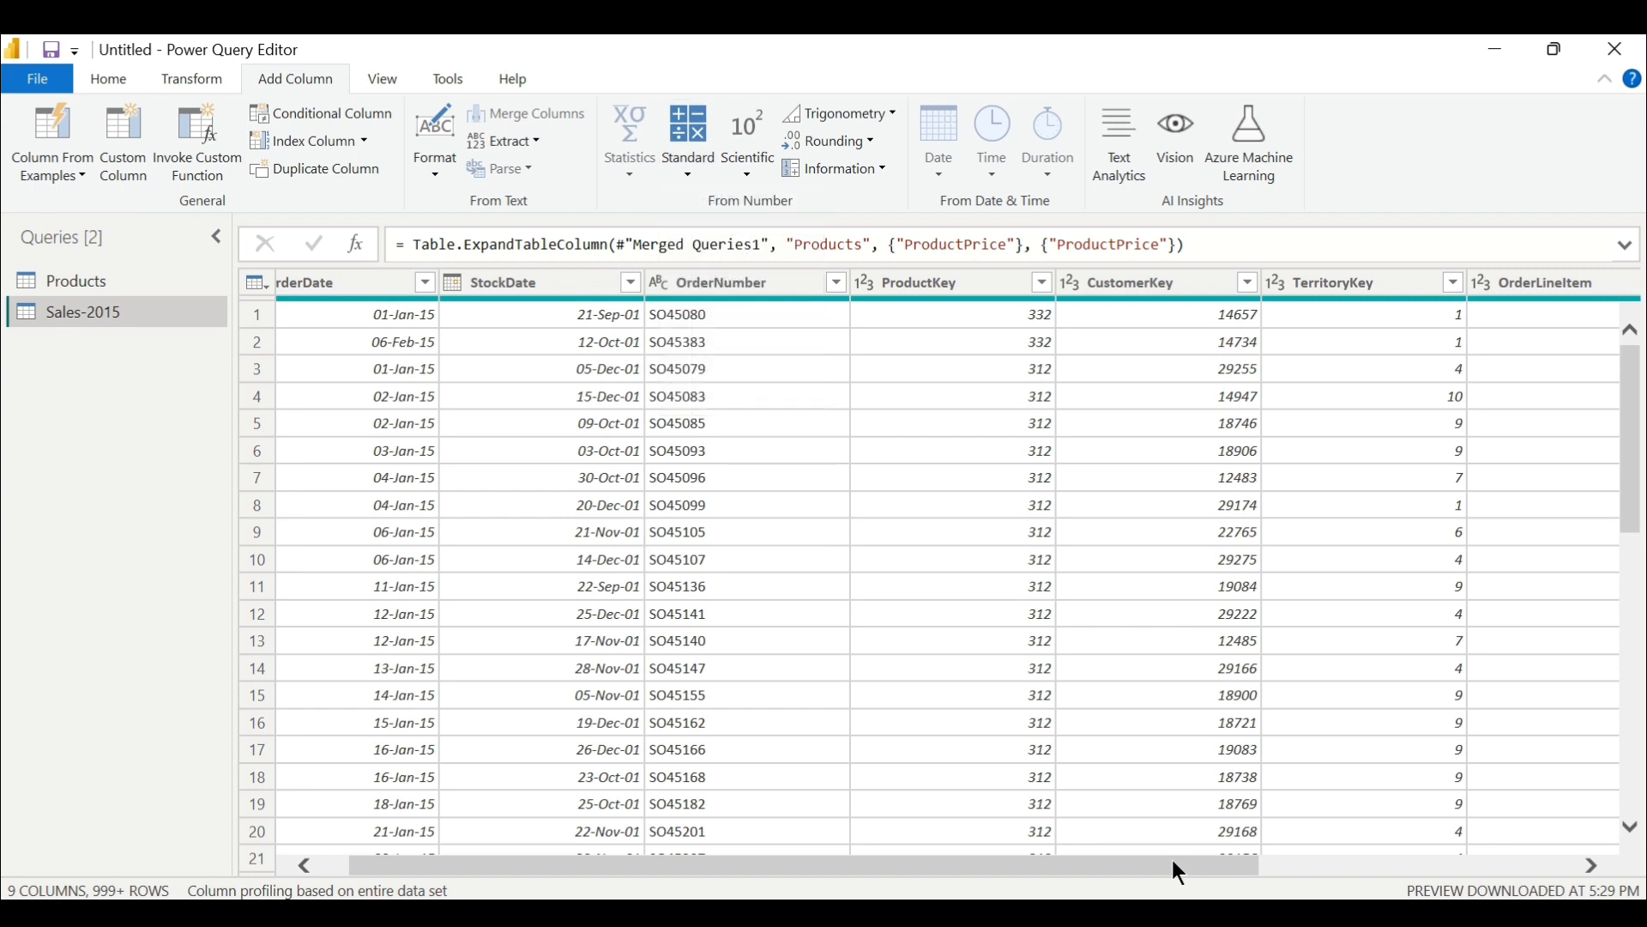
click(1328, 866)
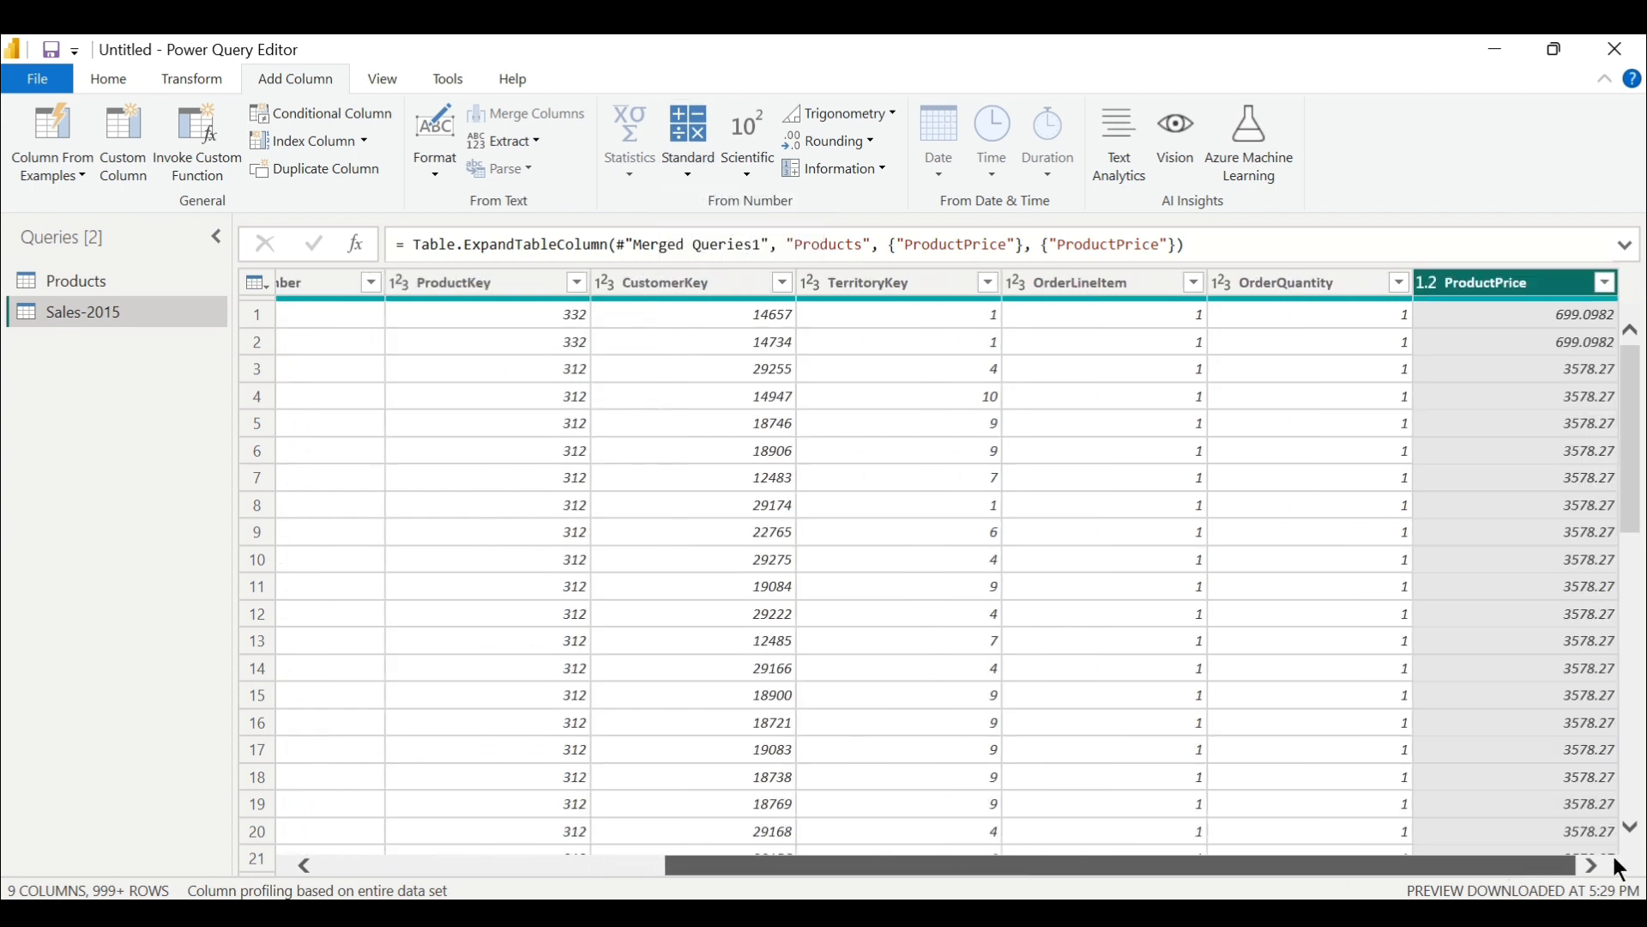
click(1362, 286)
ctrl+click(1516, 287)
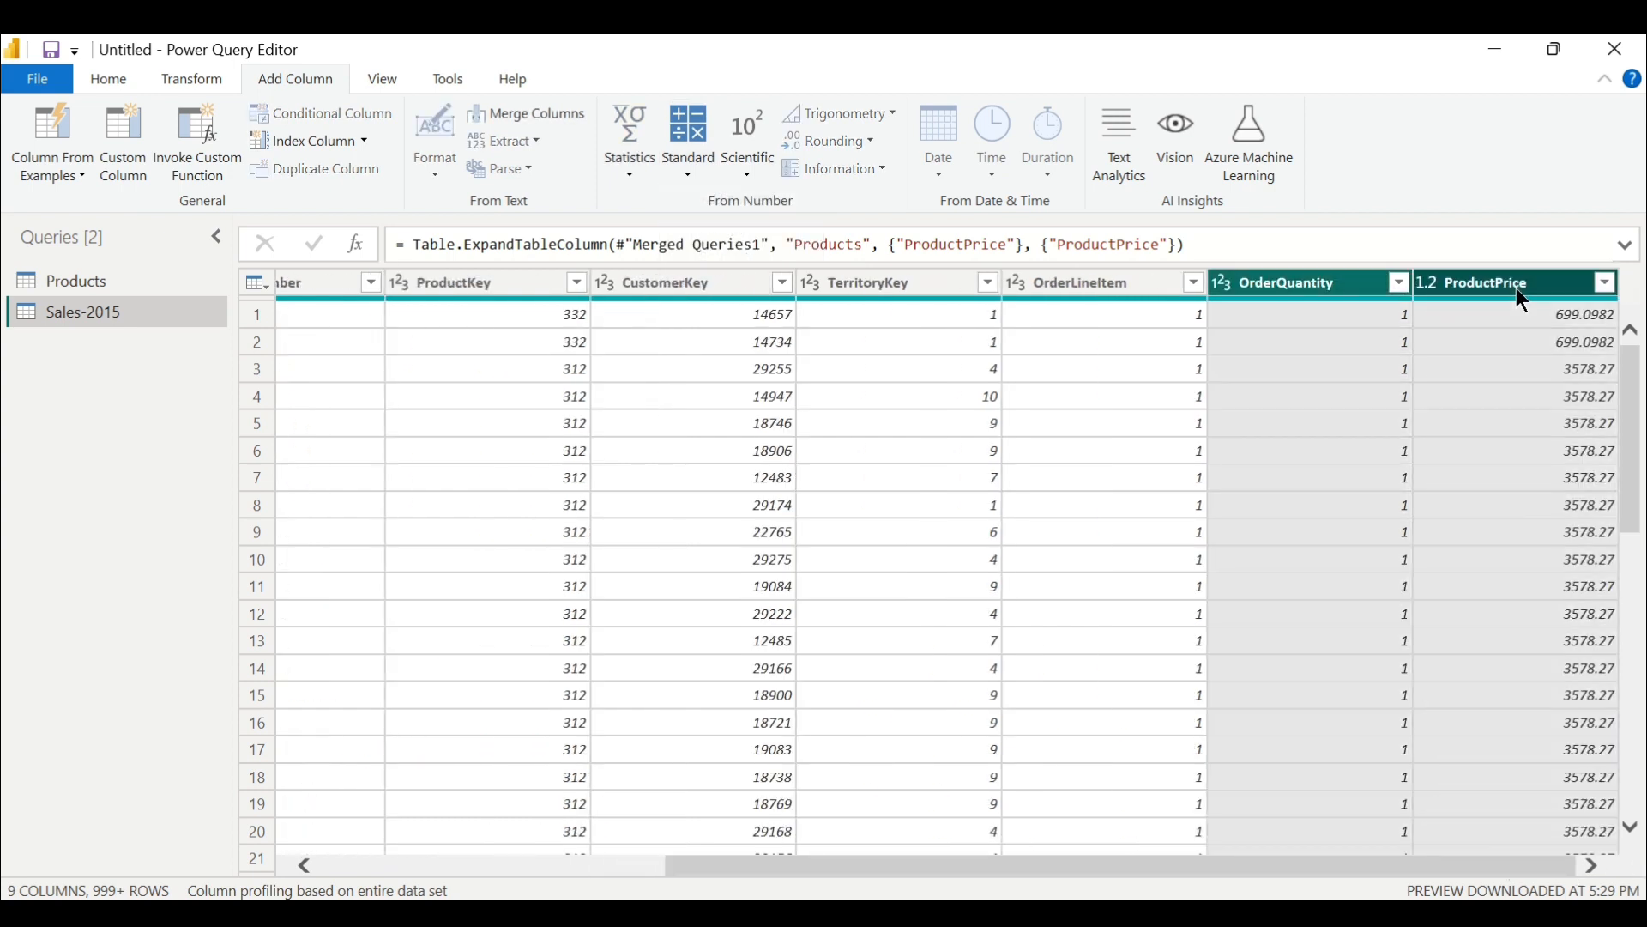
click(697, 173)
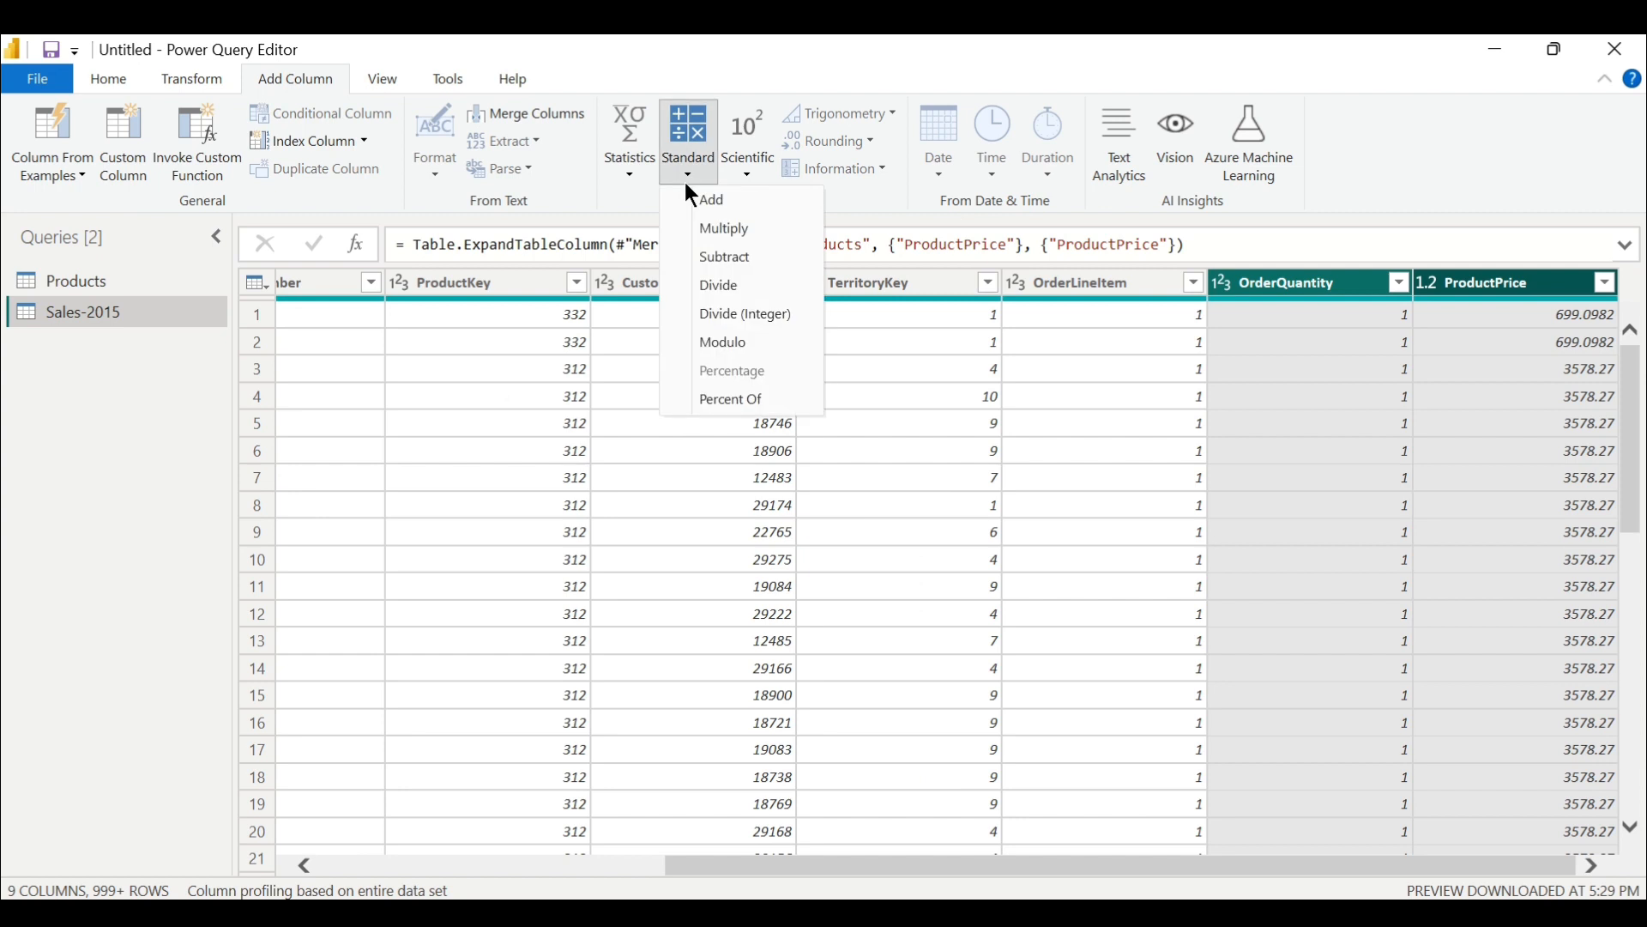
click(719, 226)
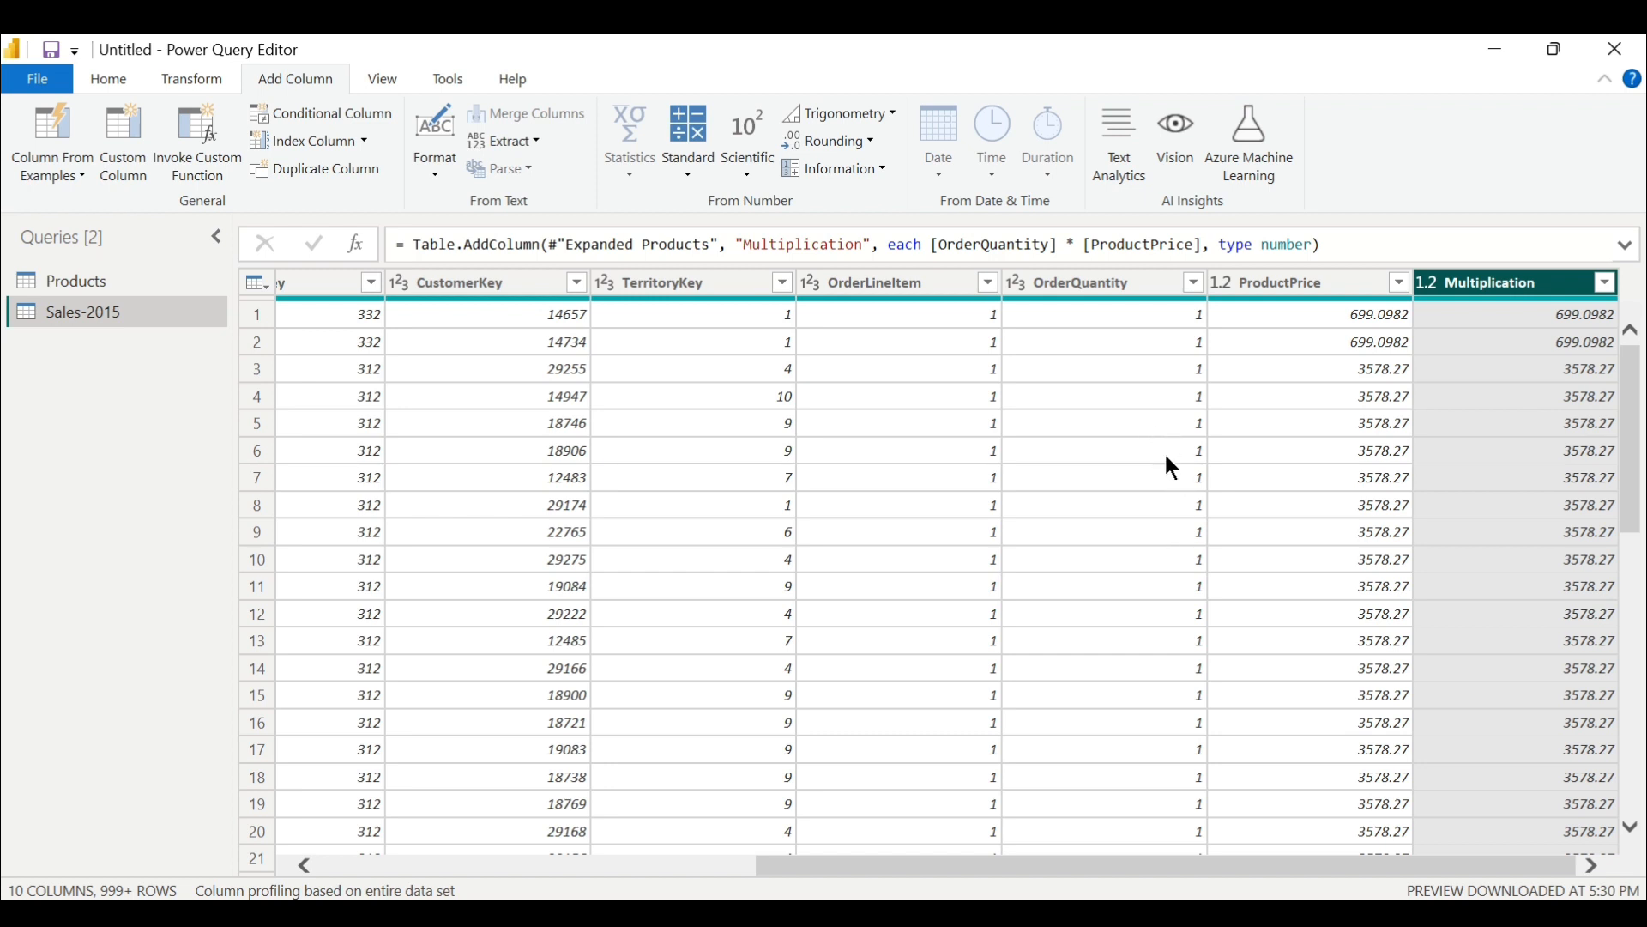
Remove the Multiplication column from Sales-2015.
click(1194, 453)
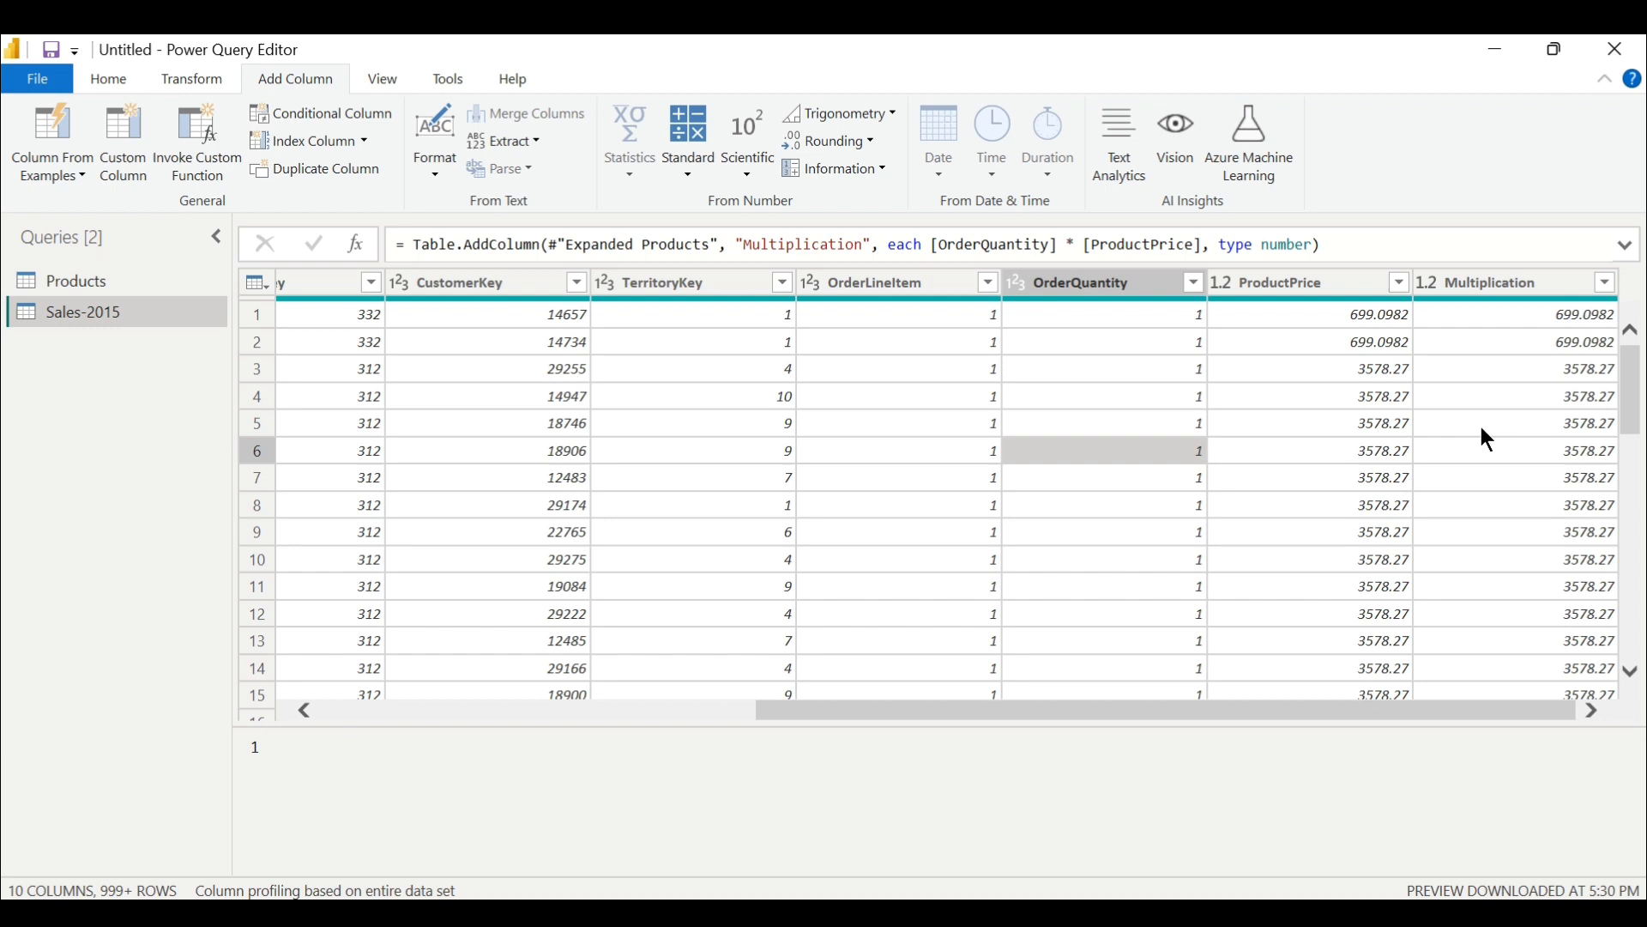
click(1496, 290)
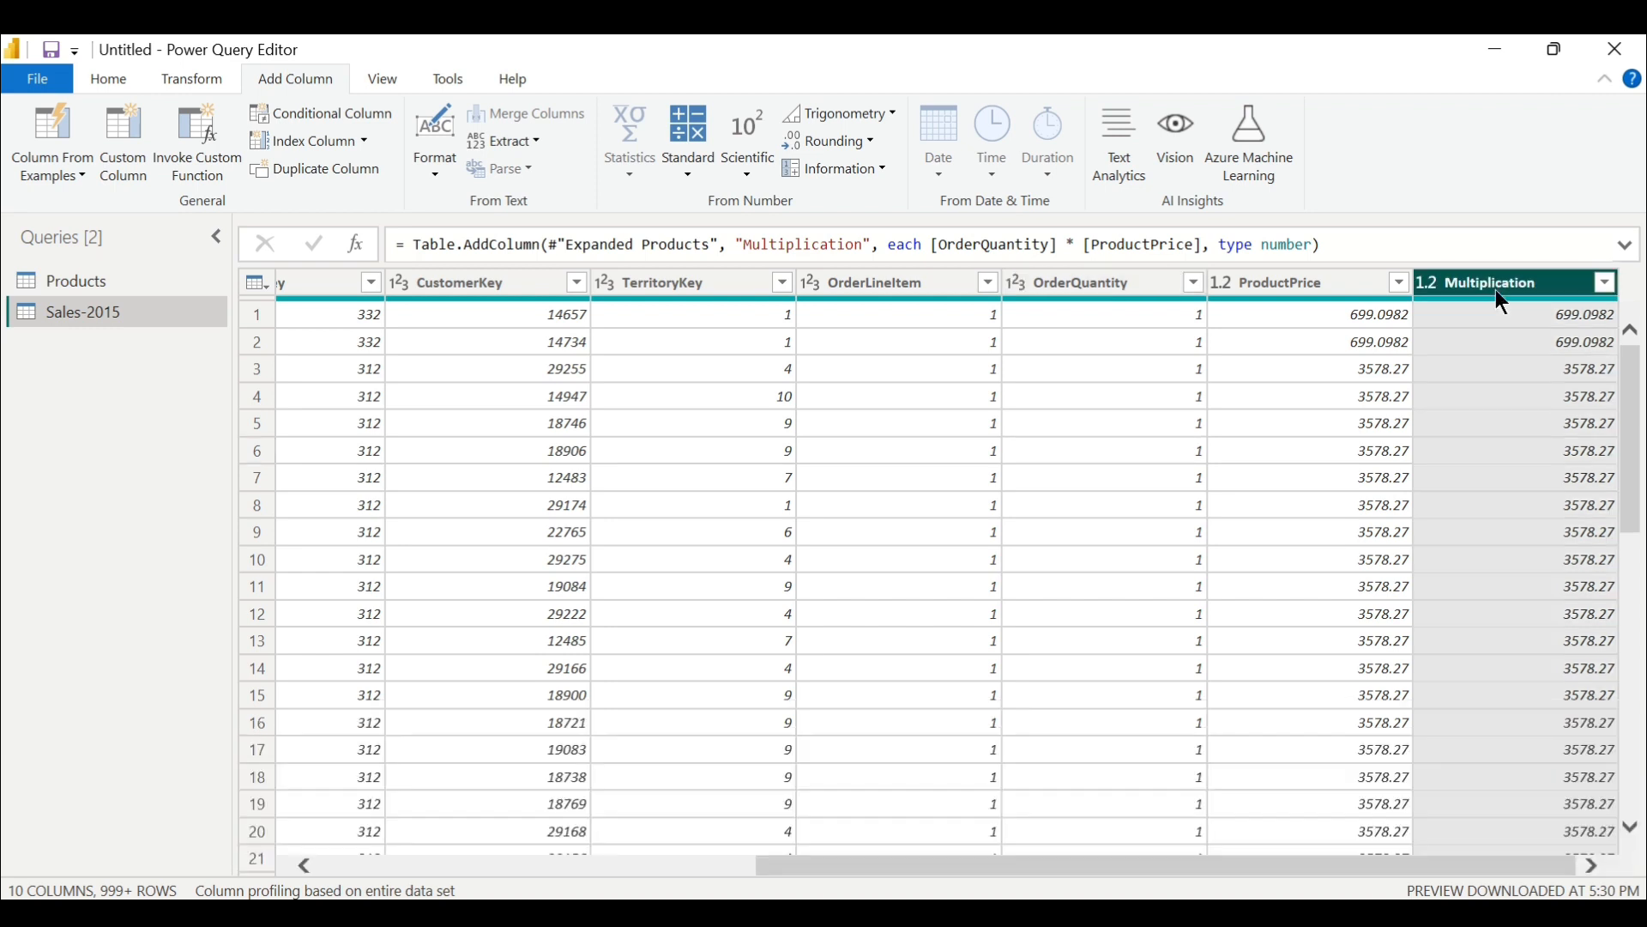
right_click(1495, 290)
click(1451, 338)
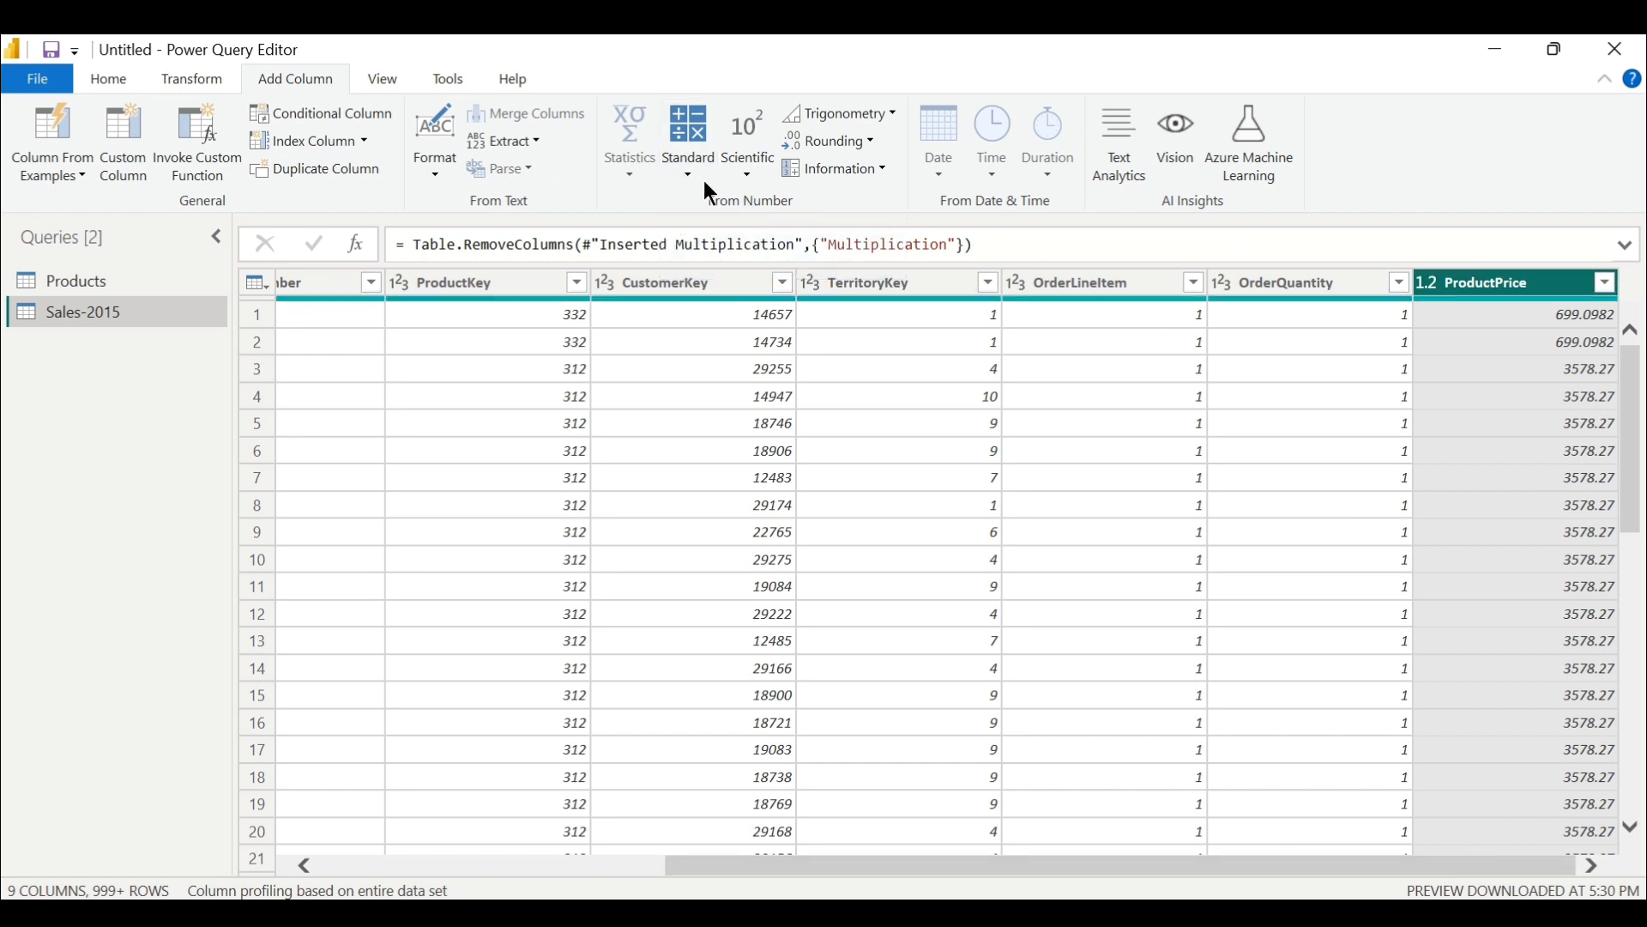
Add a Multiply column based on OrderQuantity alone, using the values in the ProductPrice column as the multiplier.
click(677, 173)
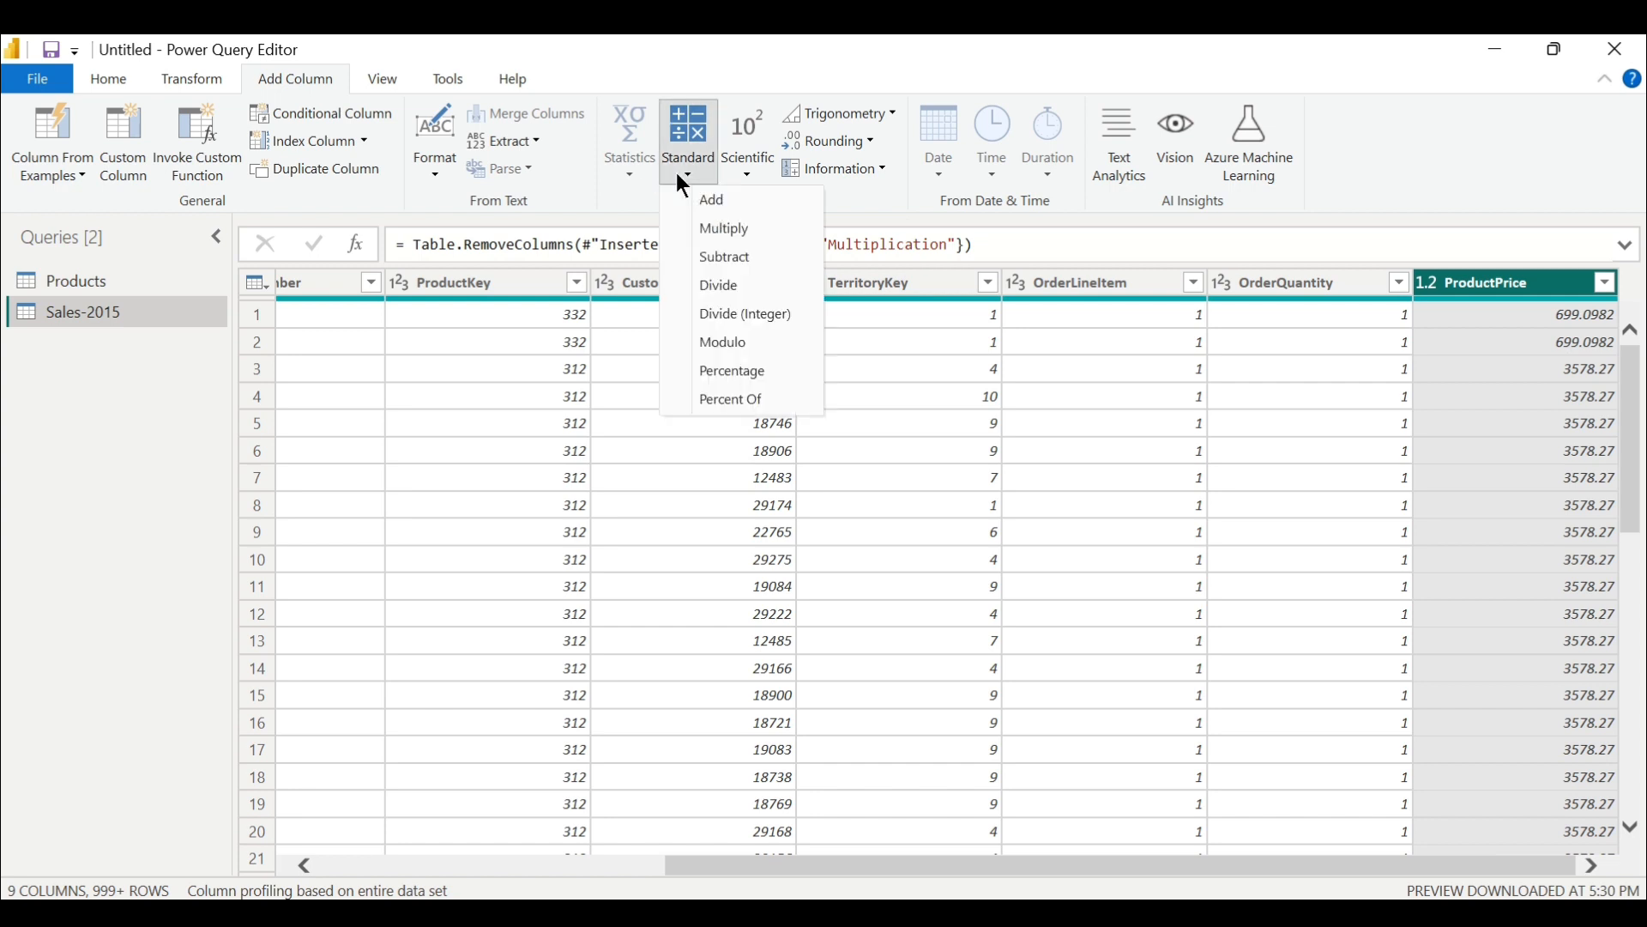
click(1326, 283)
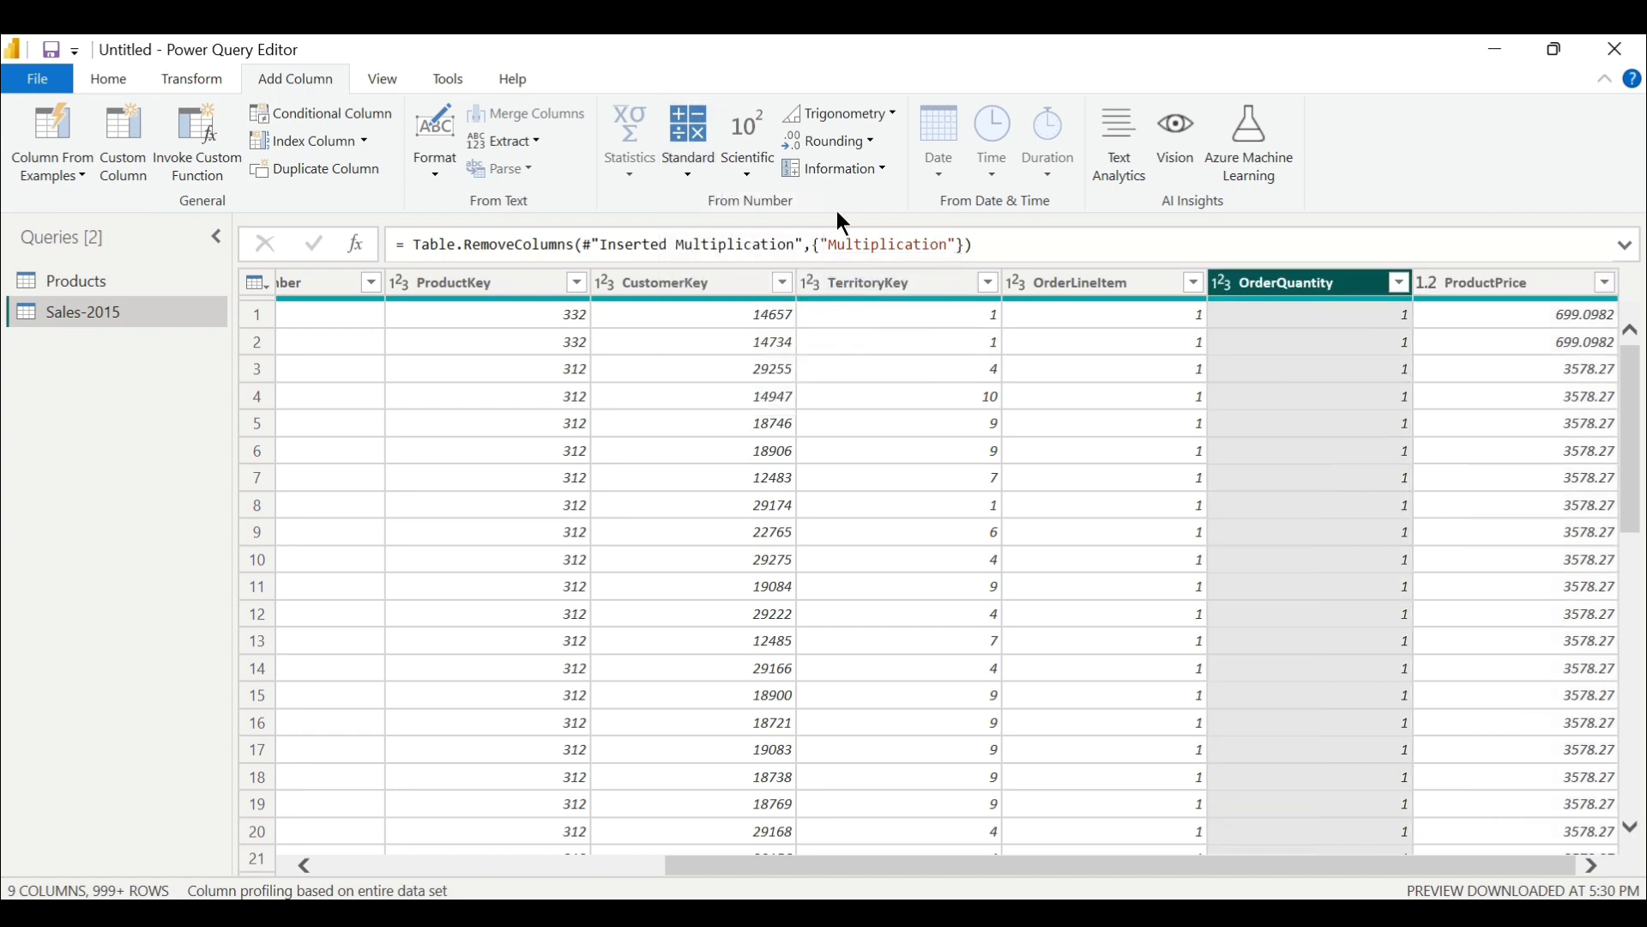
click(691, 168)
click(722, 221)
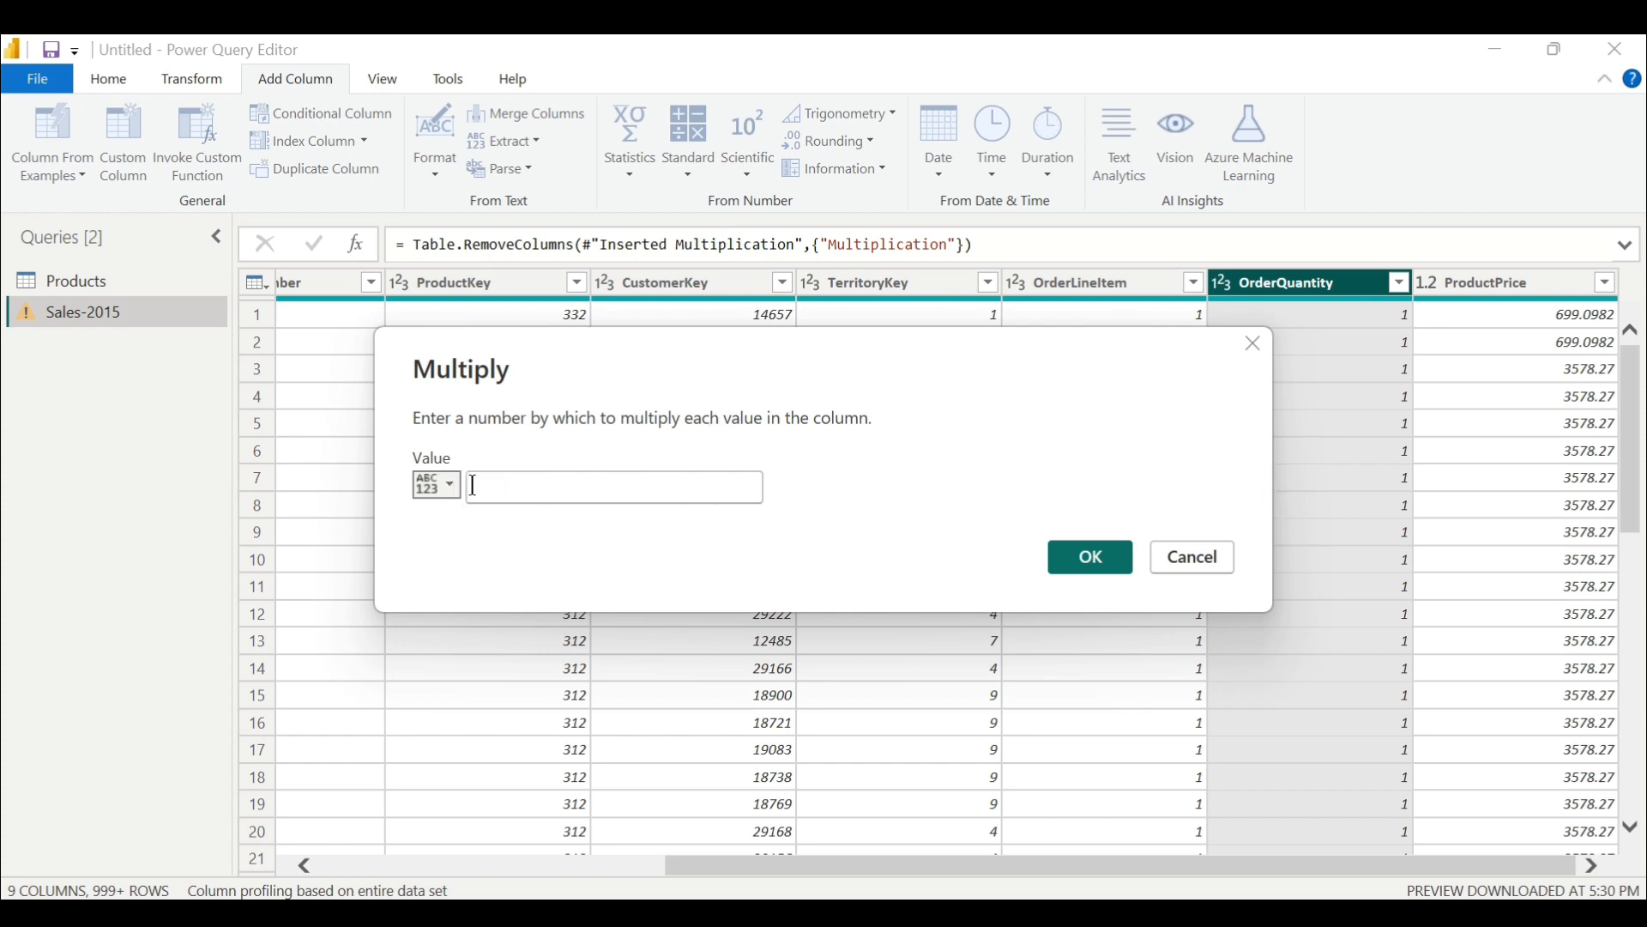
click(449, 485)
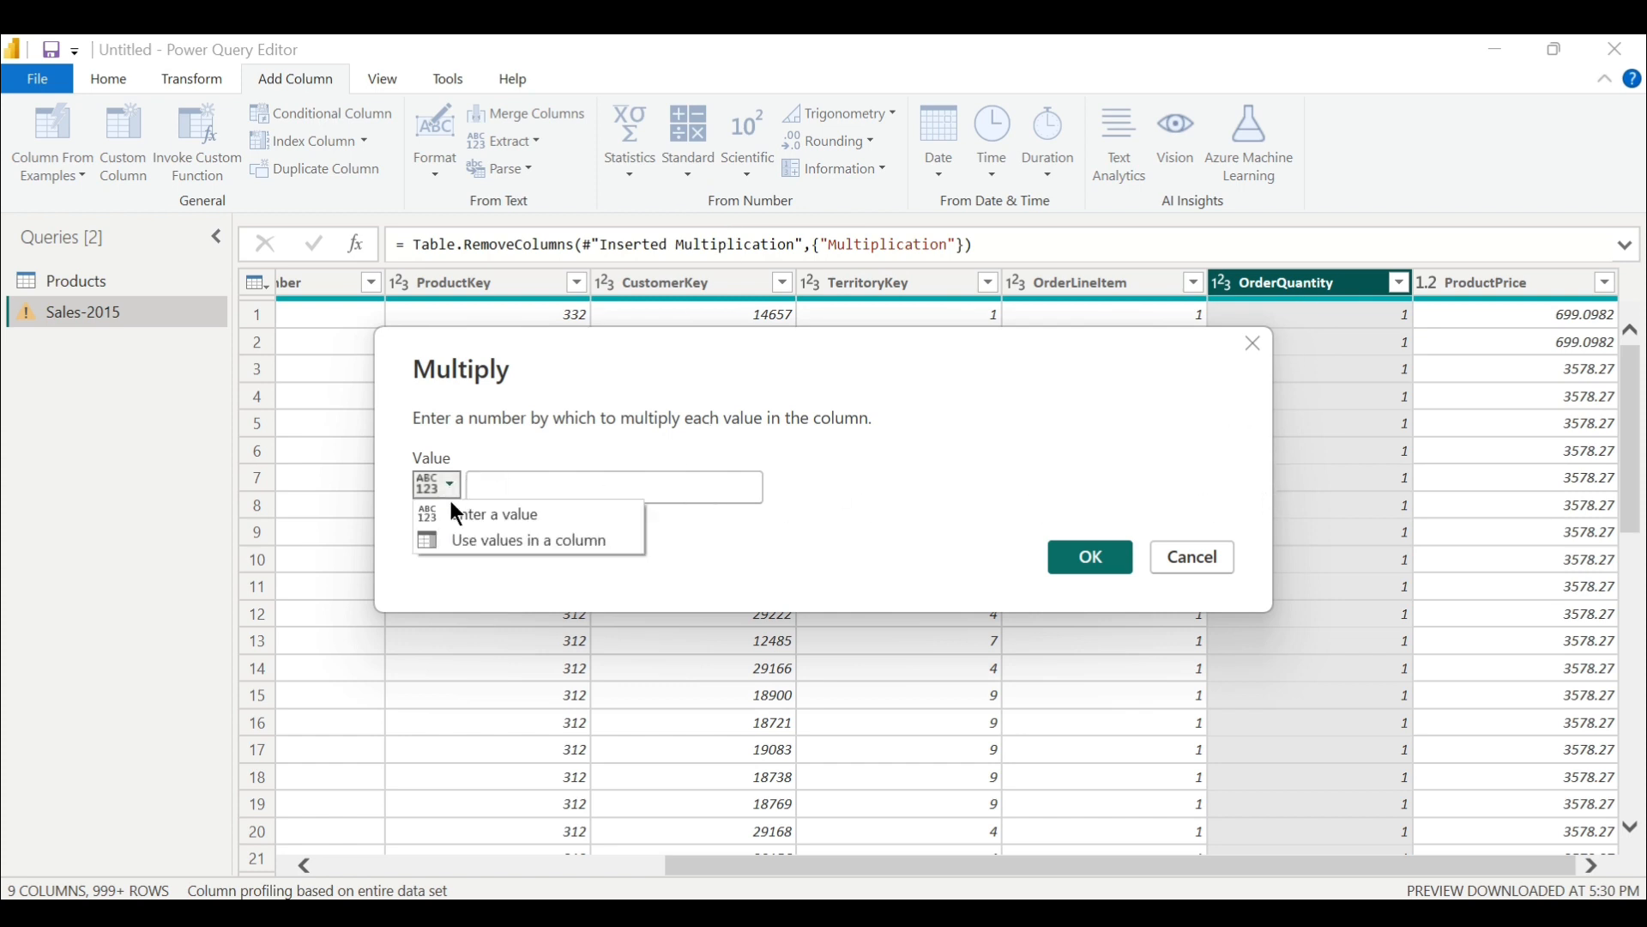
click(542, 540)
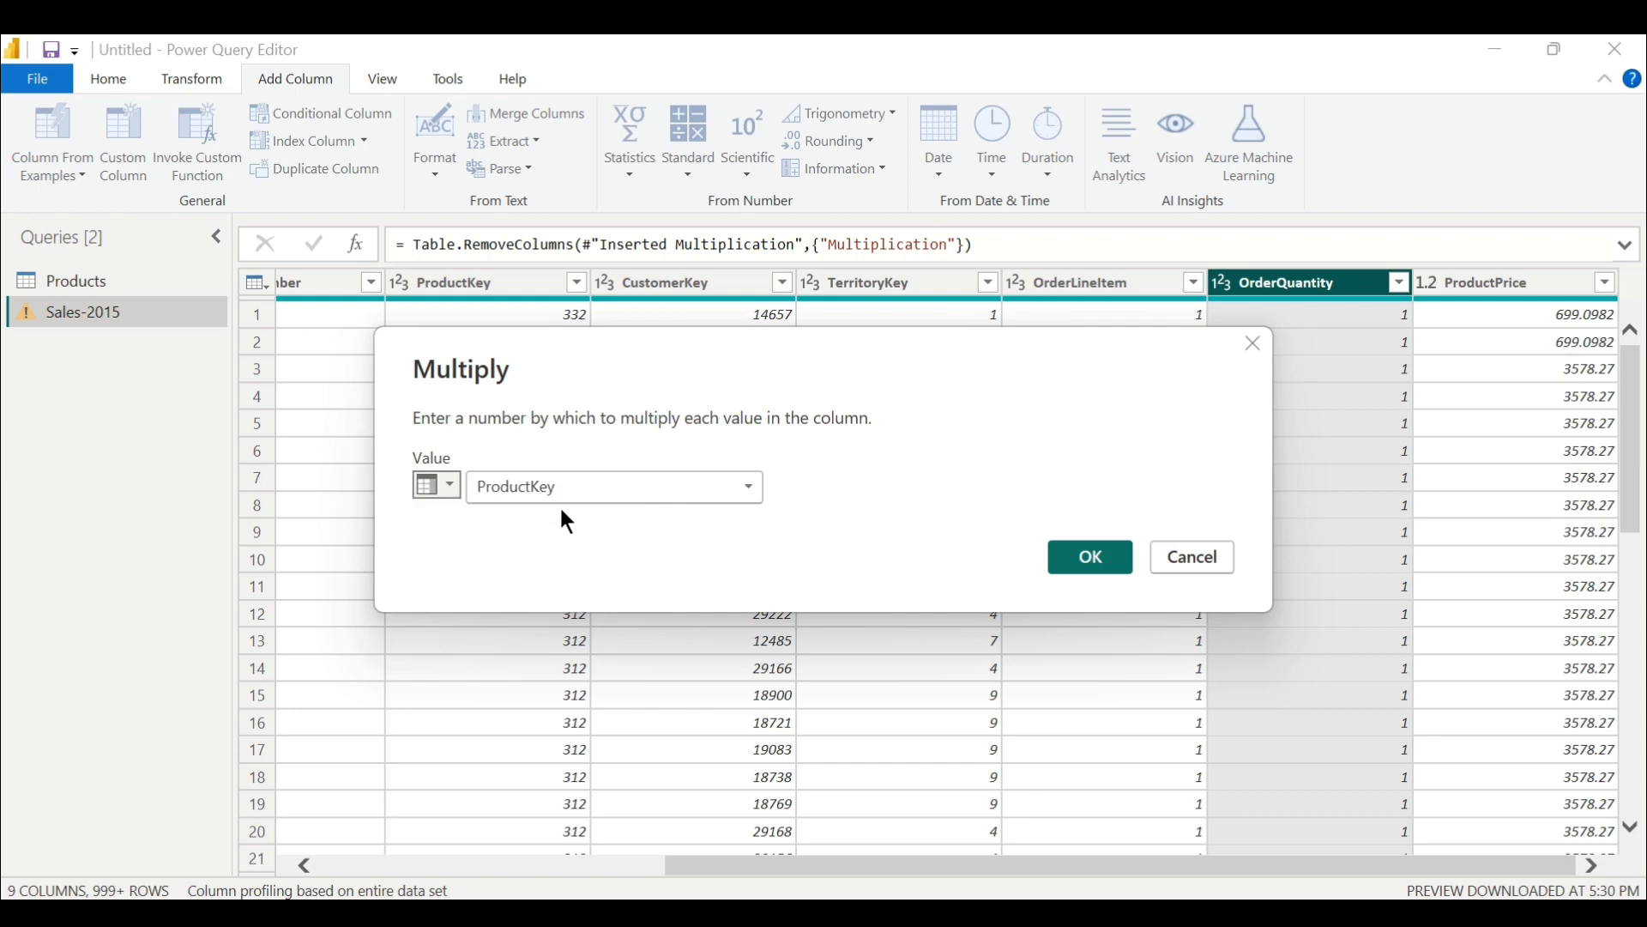
click(583, 489)
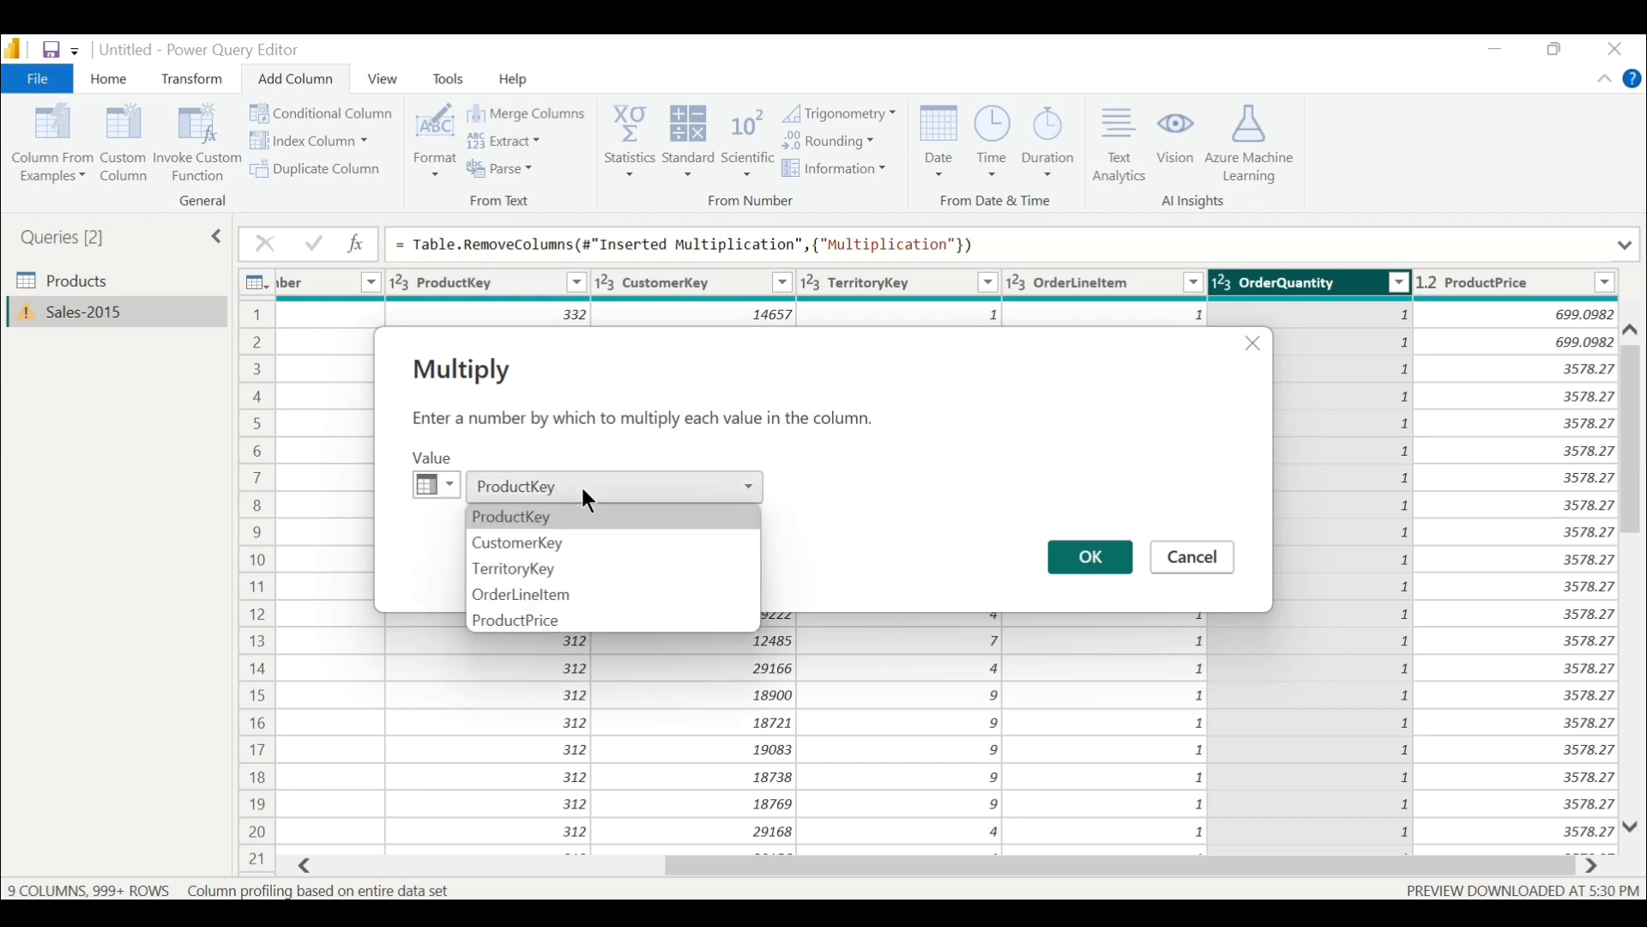
click(537, 619)
click(1088, 567)
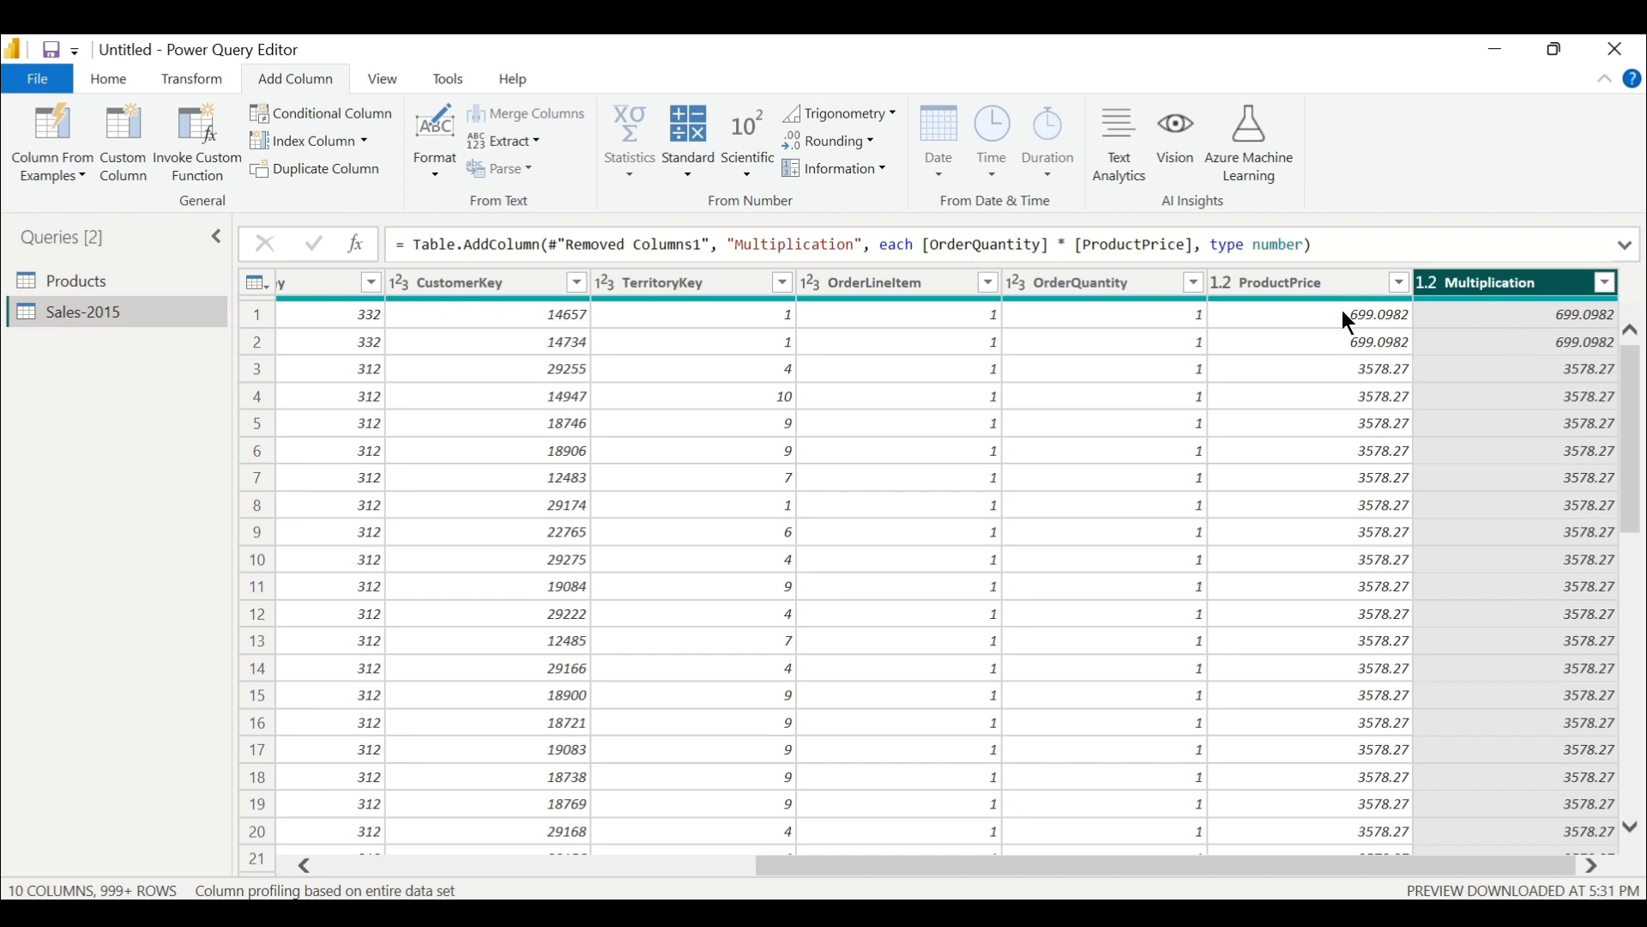
Delete the newly added Multiplication column again, leaving ProductPrice as the last column.
right_click(1447, 289)
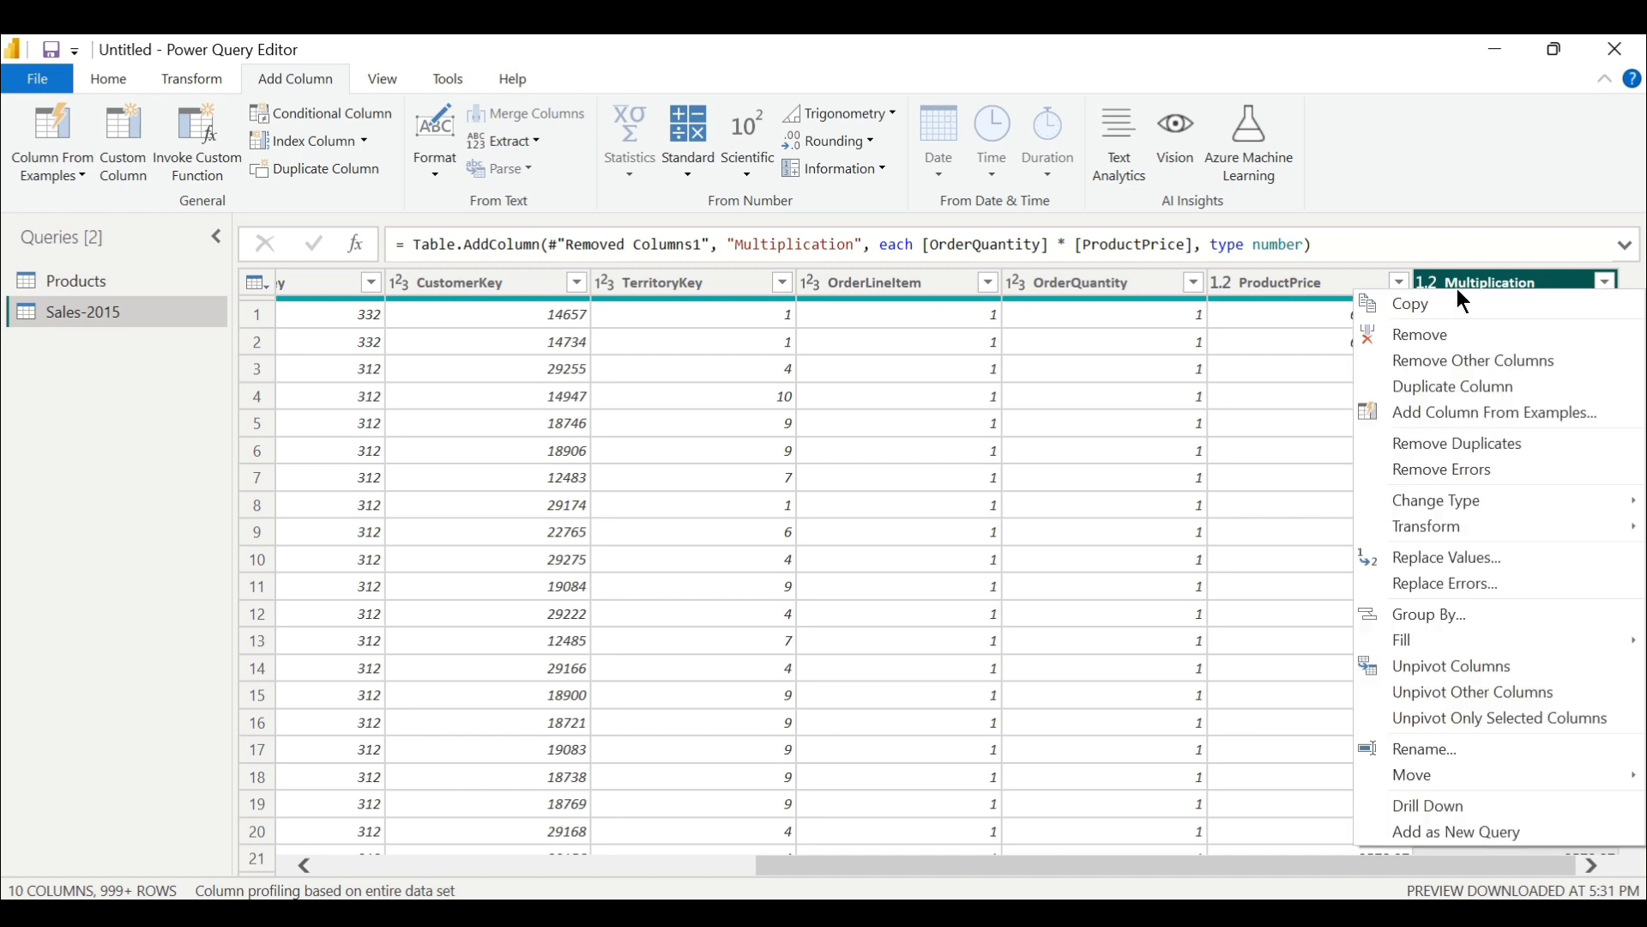
click(1430, 339)
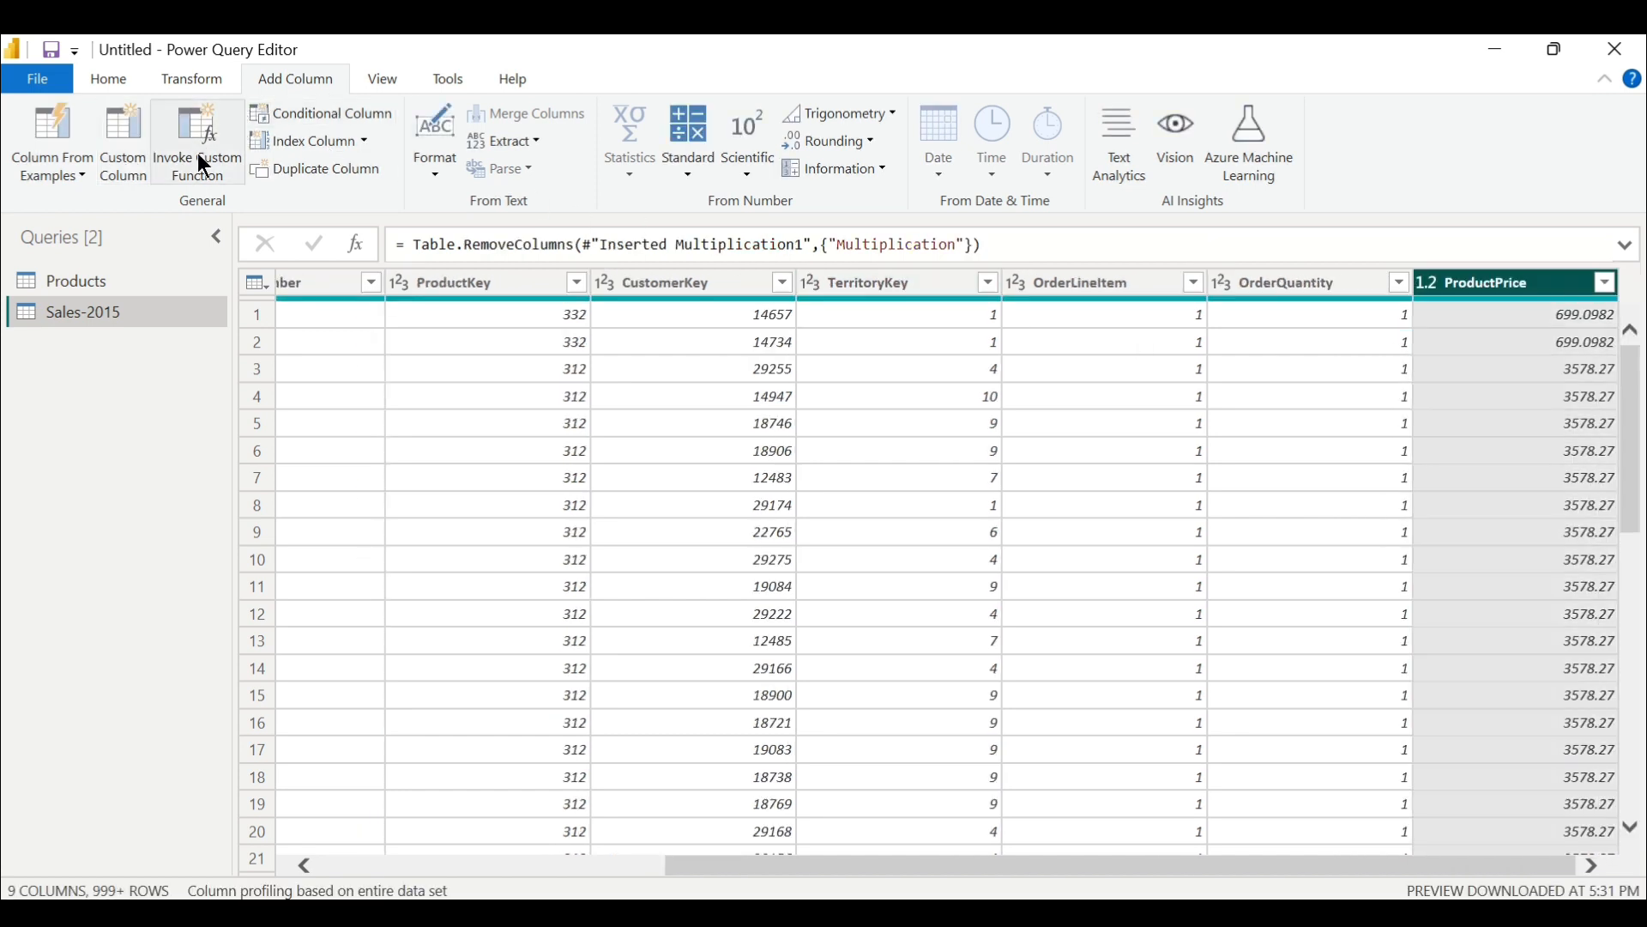
click(317, 116)
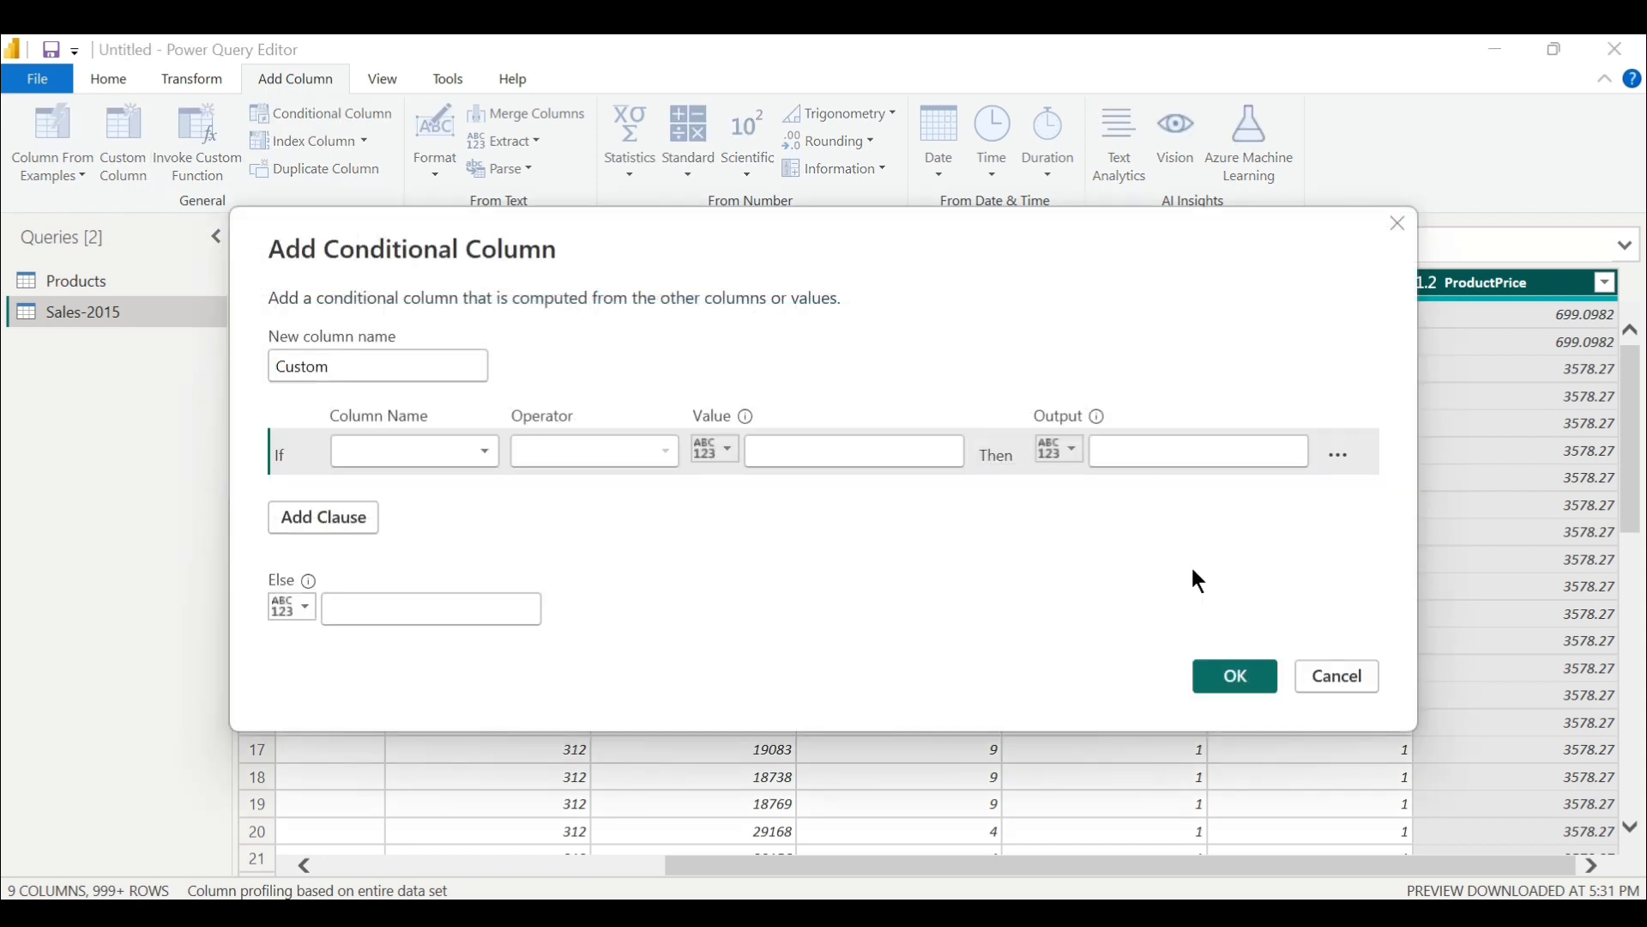
click(1336, 674)
Start a custom column in Sales-2015 and name it Revenue.
click(121, 141)
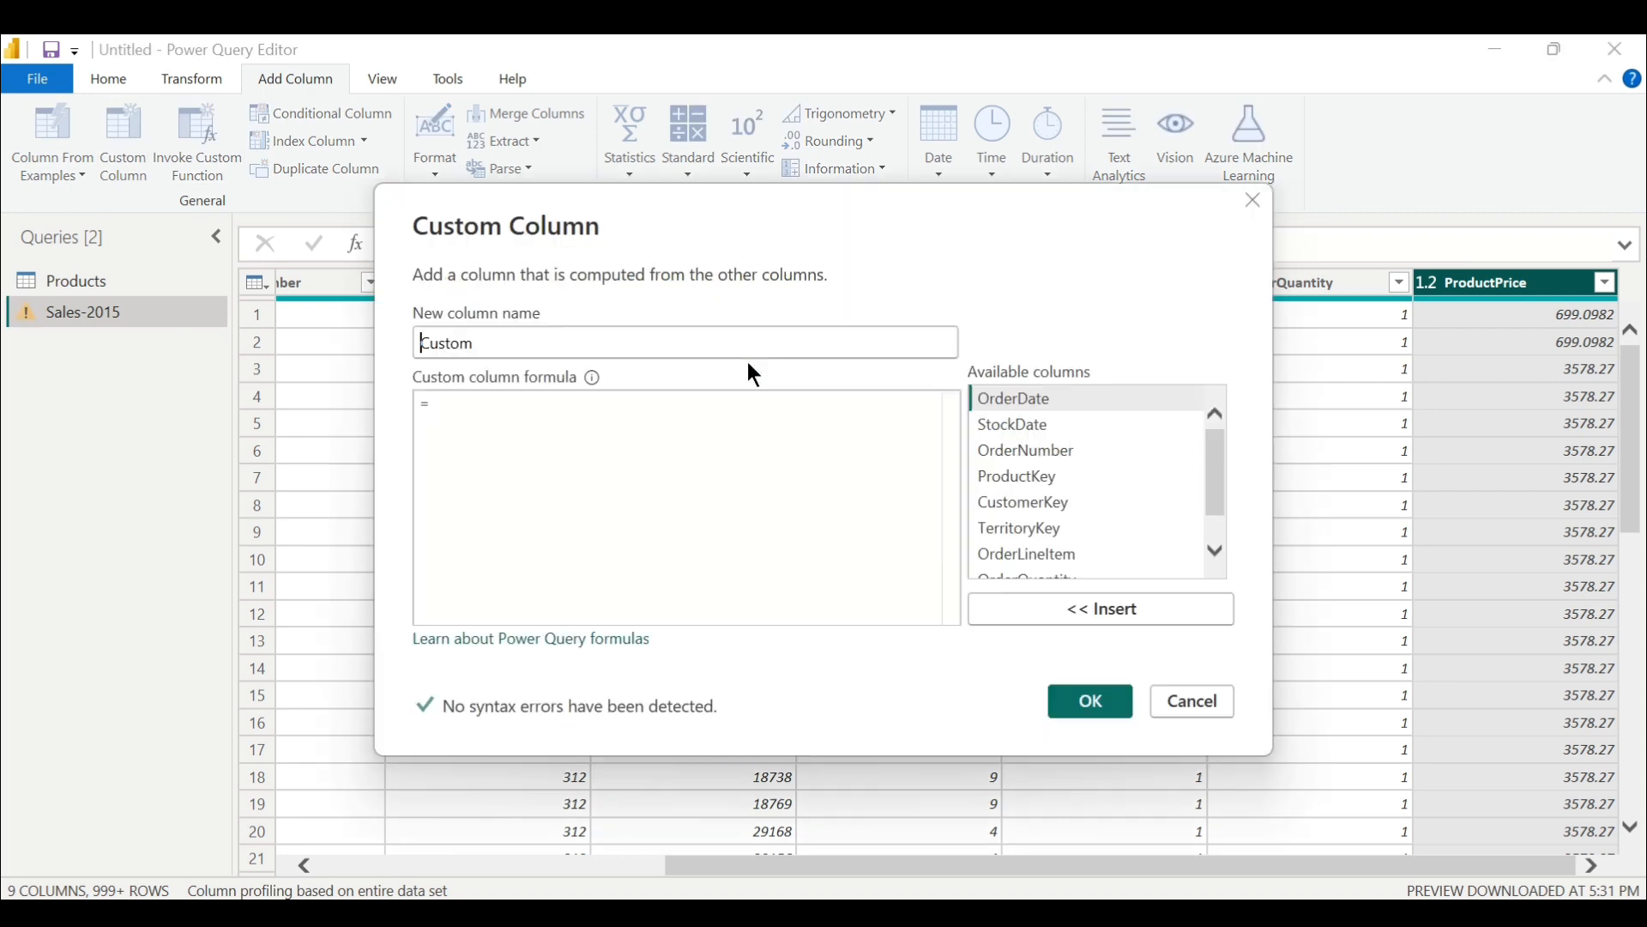
drag(515, 337, 346, 350)
text(Re)
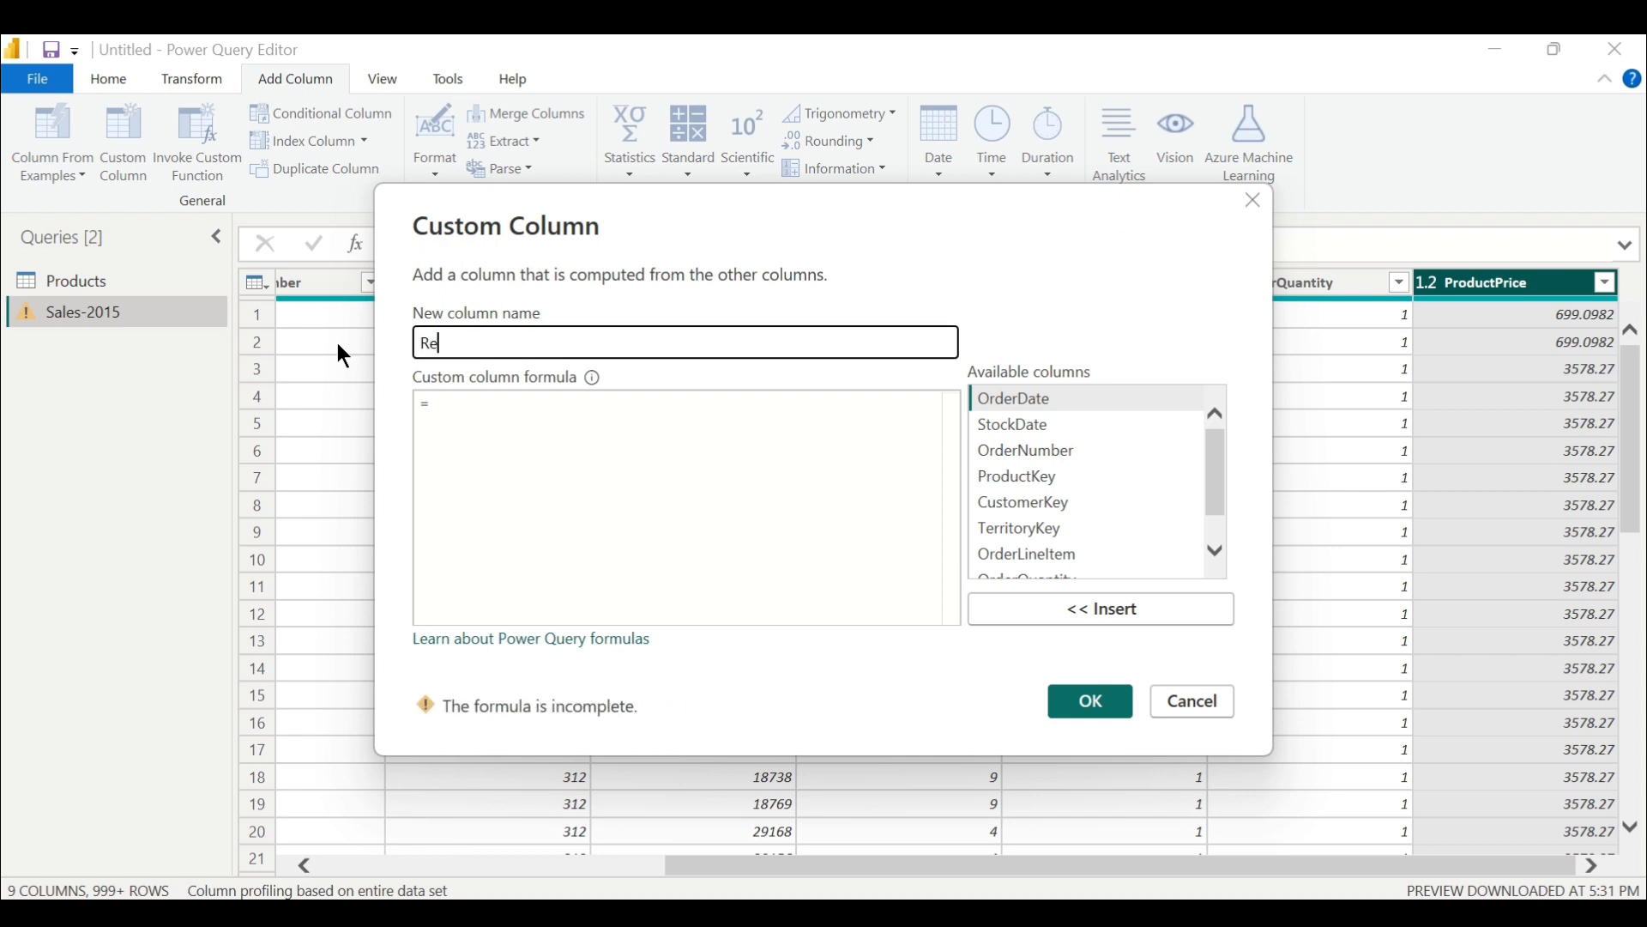
text(venue)
Define the Revenue formula as [OrderQuantity]*[ProductPrice] and create the custom column.
click(584, 412)
scroll(1132, 489, down, 2)
scroll(1132, 489, up, 2)
scroll(1118, 479, down, 1)
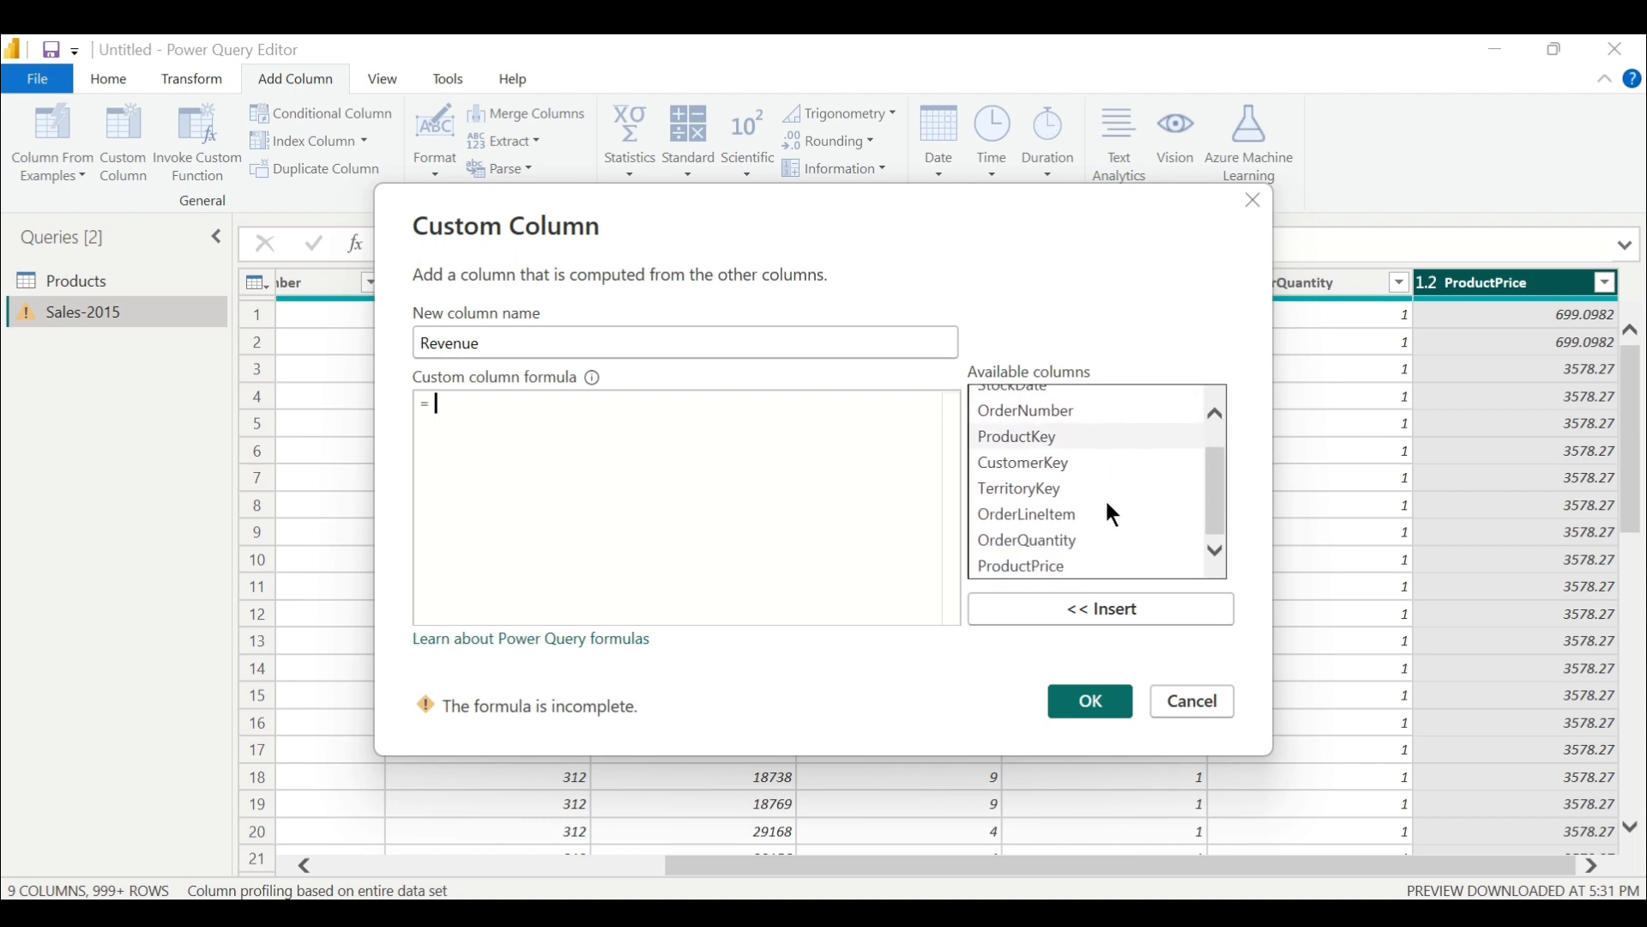
click(1064, 542)
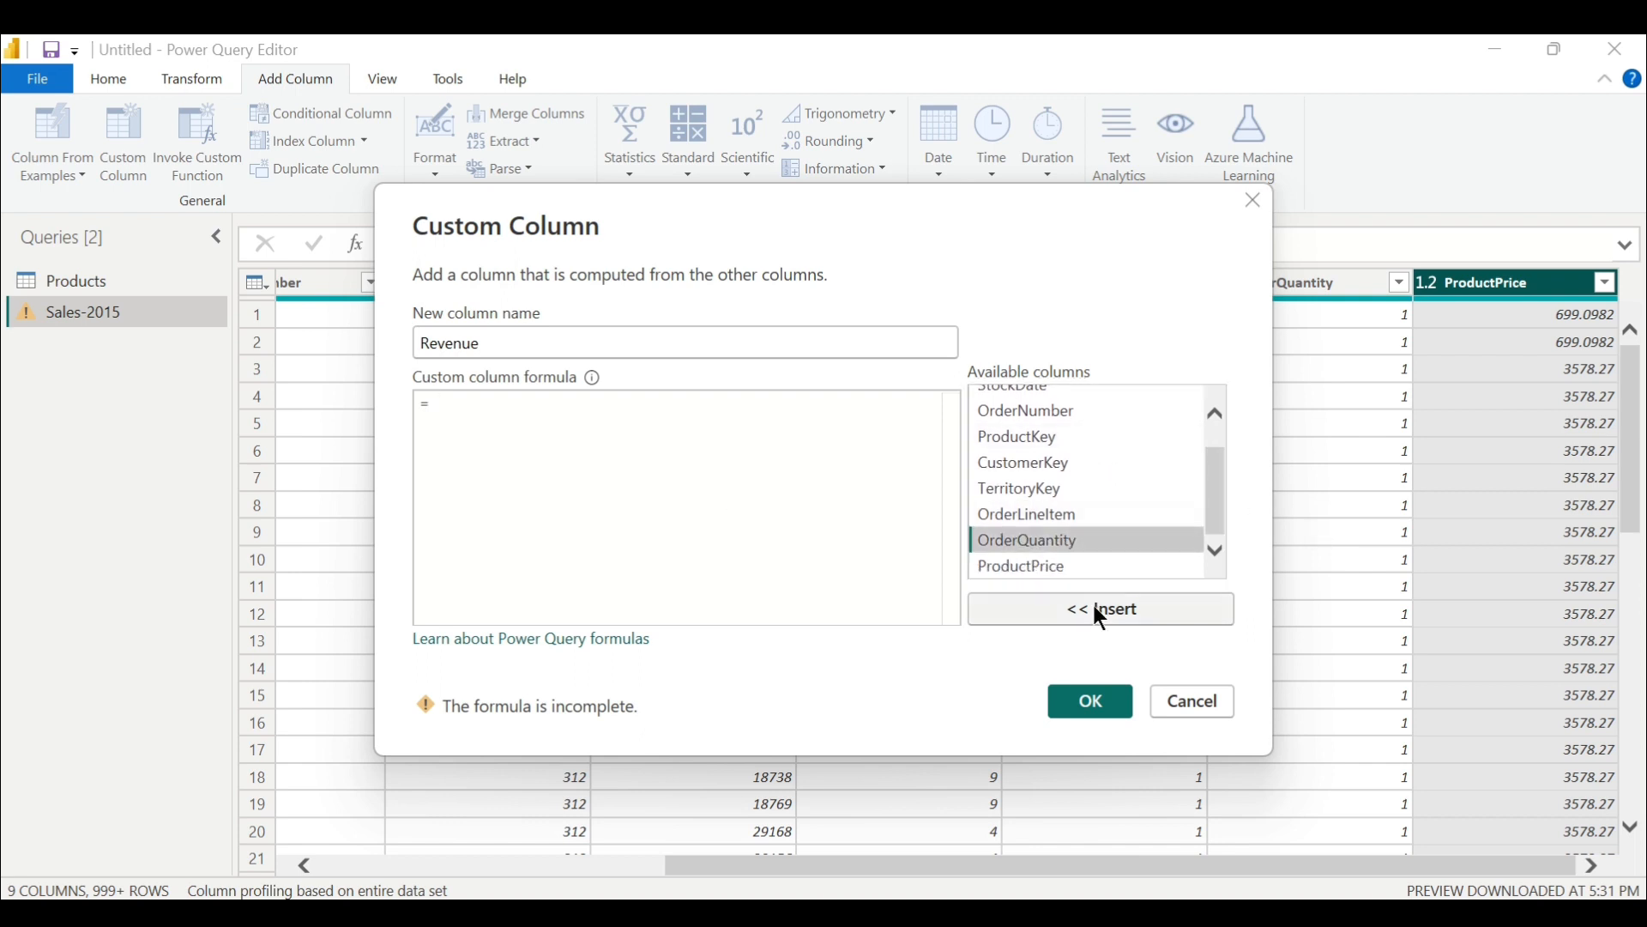
click(1094, 607)
text(*)
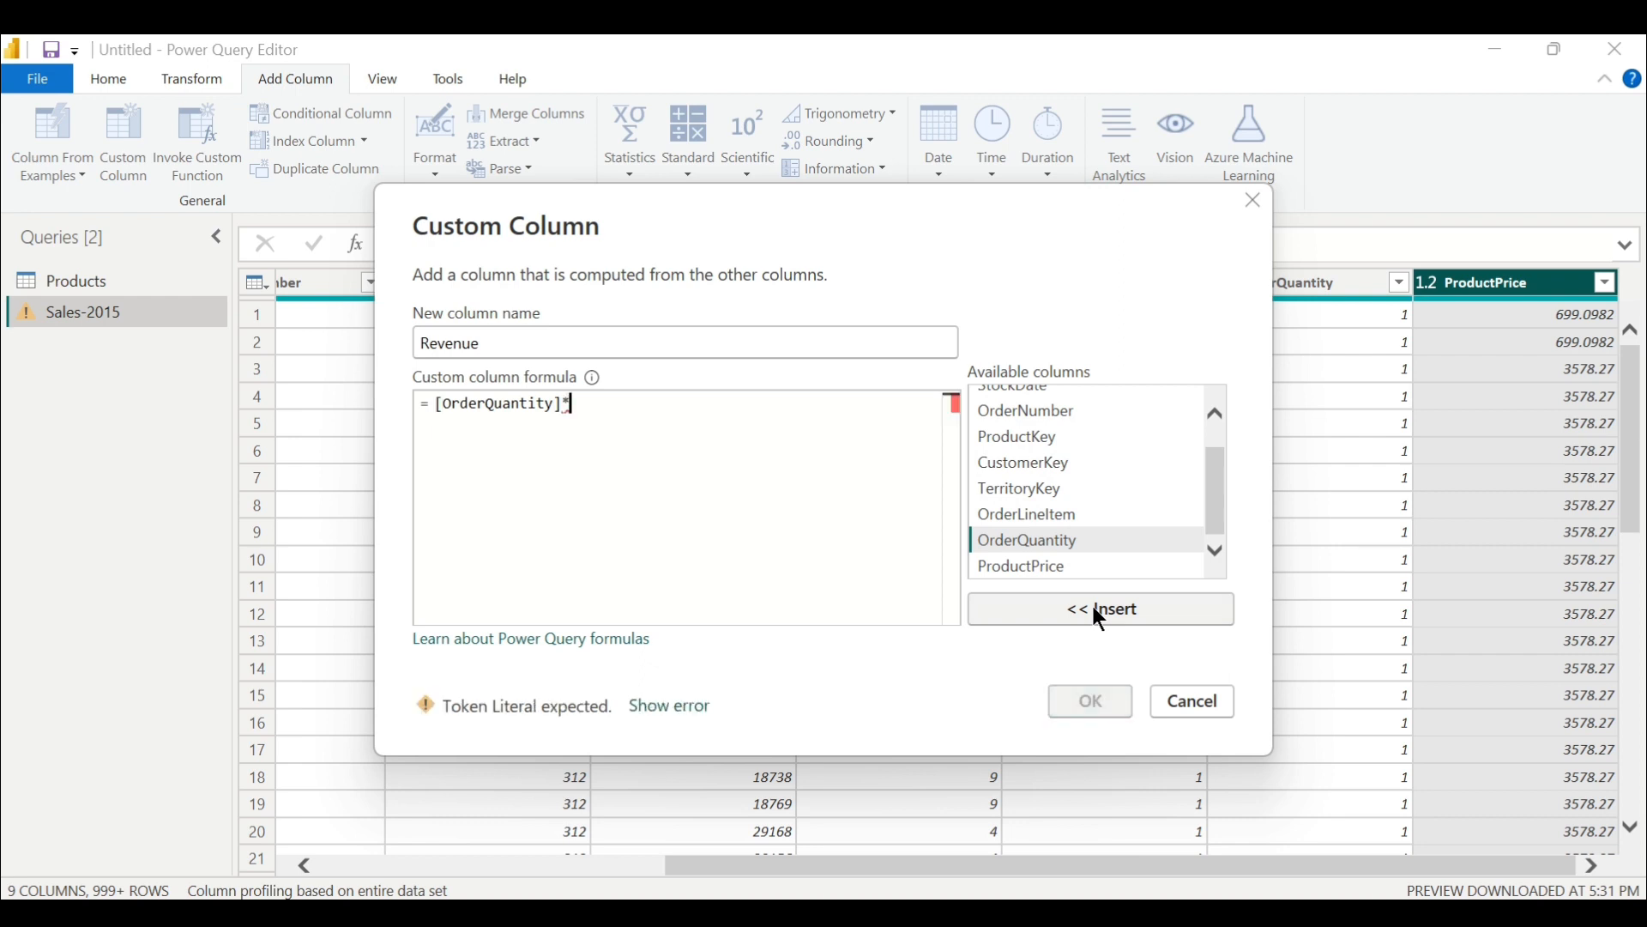
click(1052, 567)
click(1072, 607)
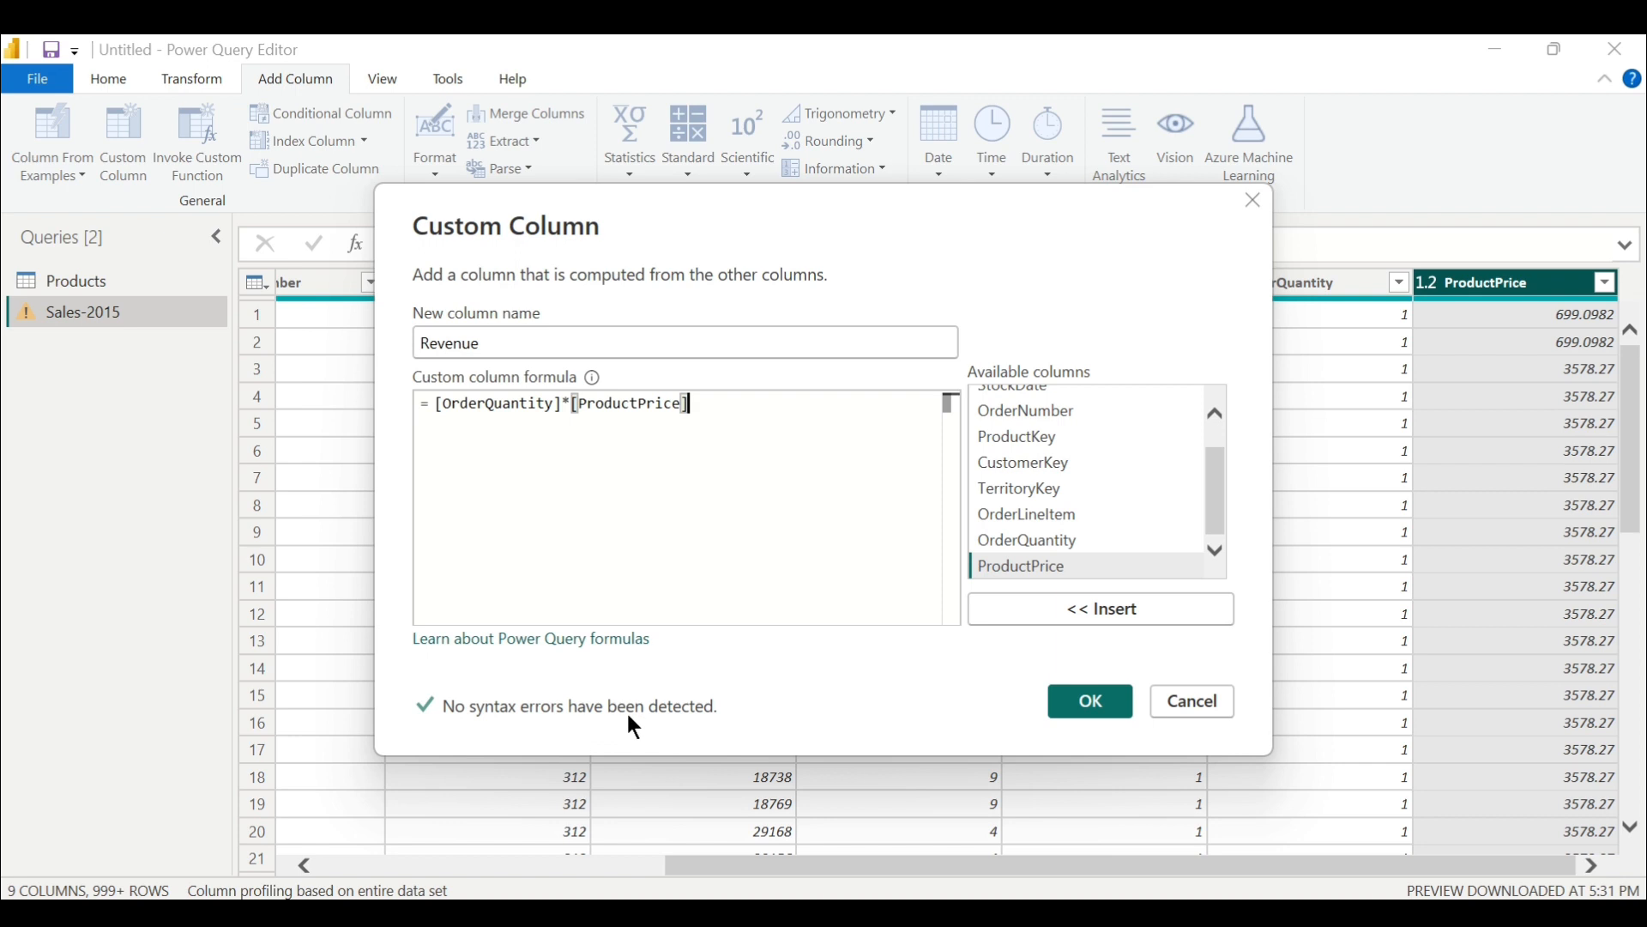
click(1077, 702)
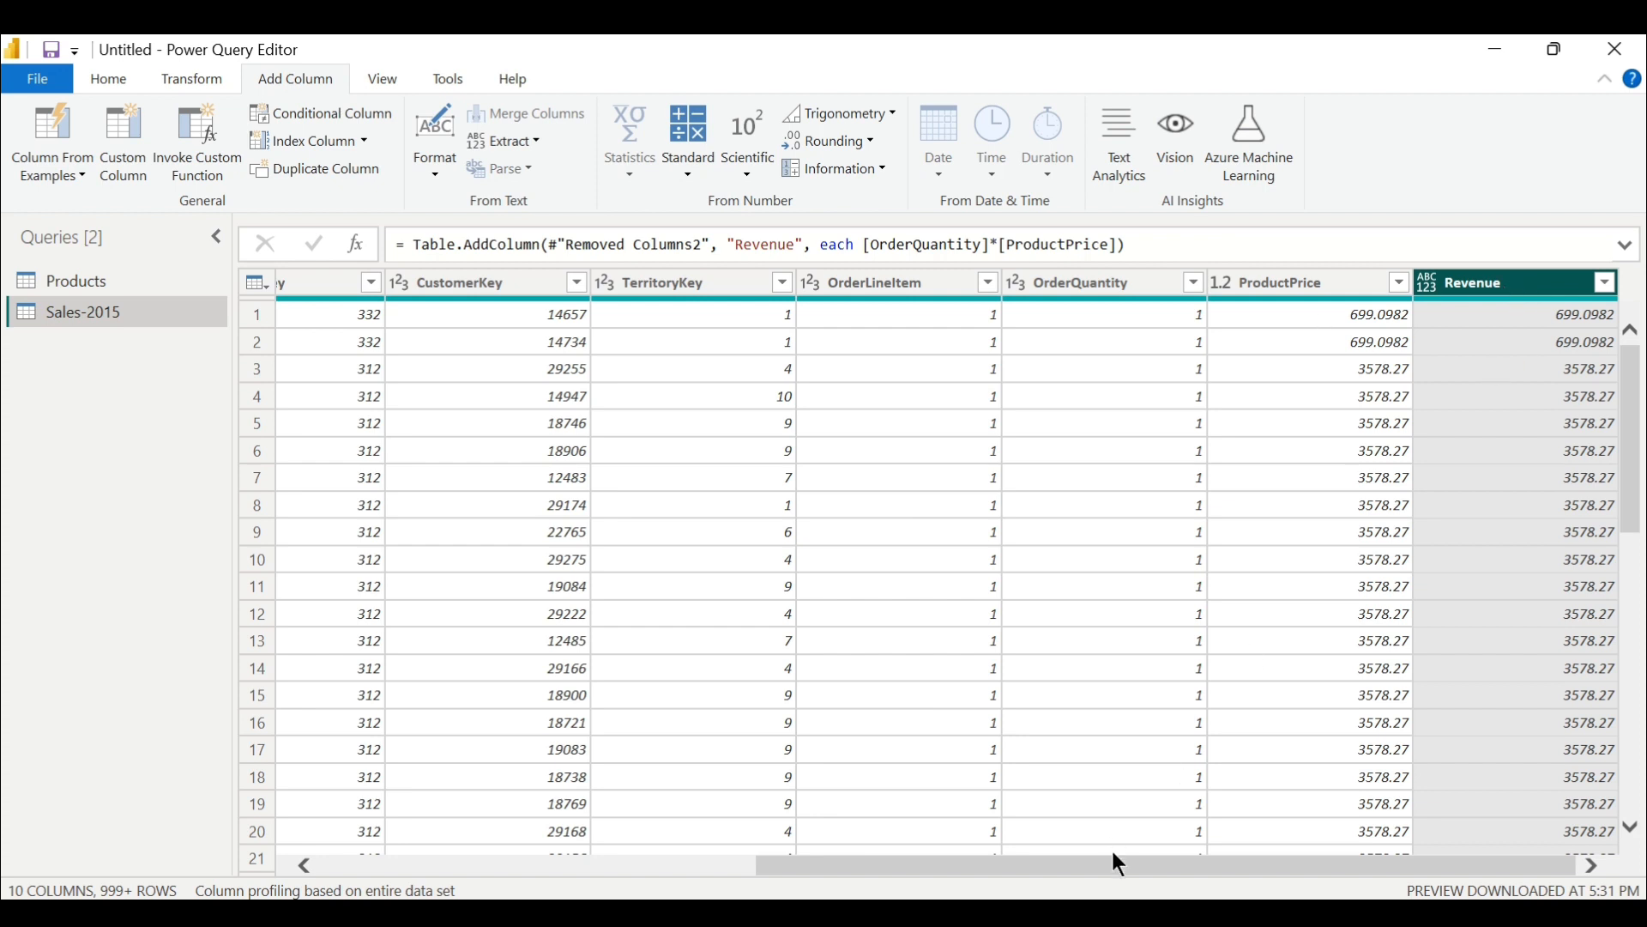
drag(1122, 864, 632, 830)
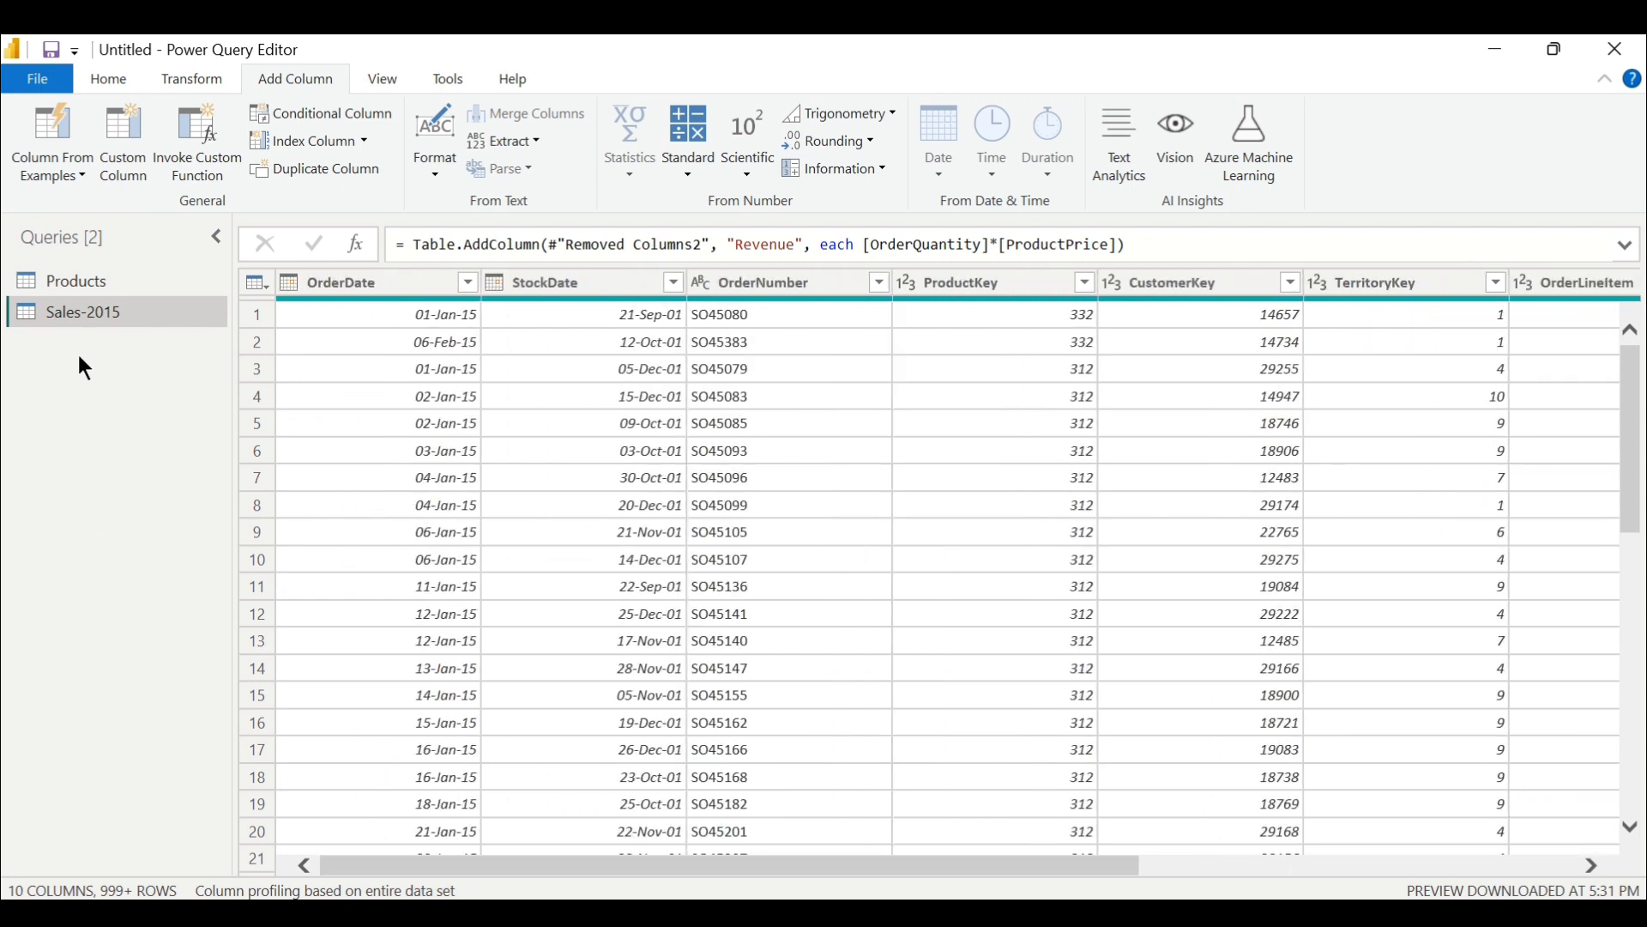
Import Sales-2016.csv from the master sales folder as a new query, using the Text/CSV source and the default import settings.
click(131, 74)
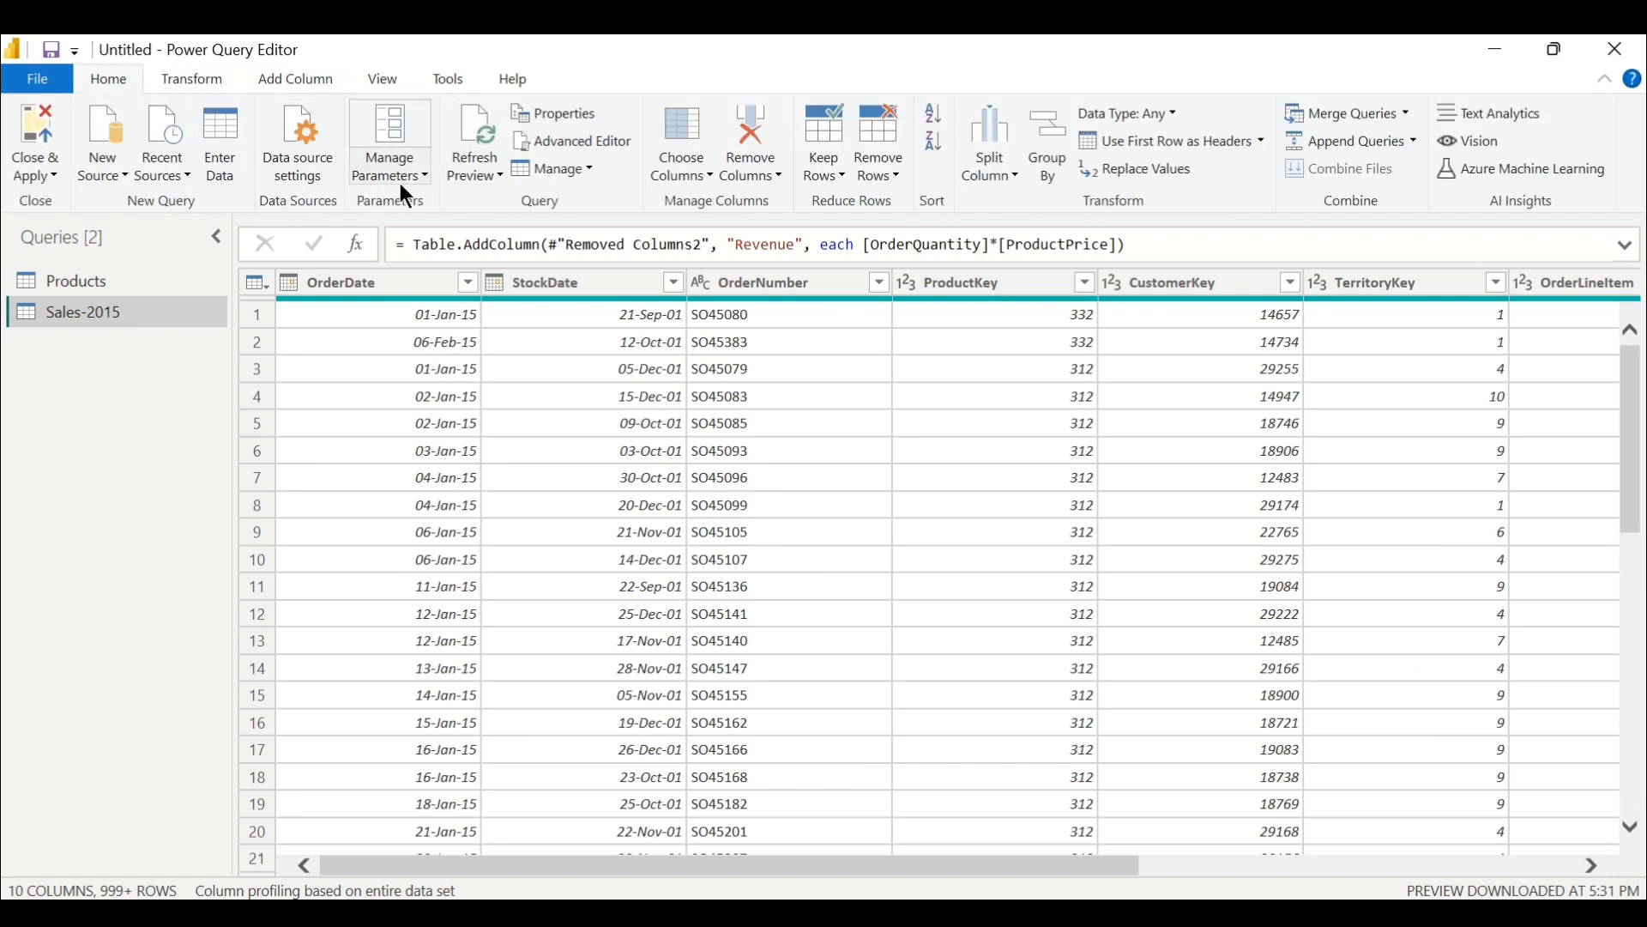
click(184, 176)
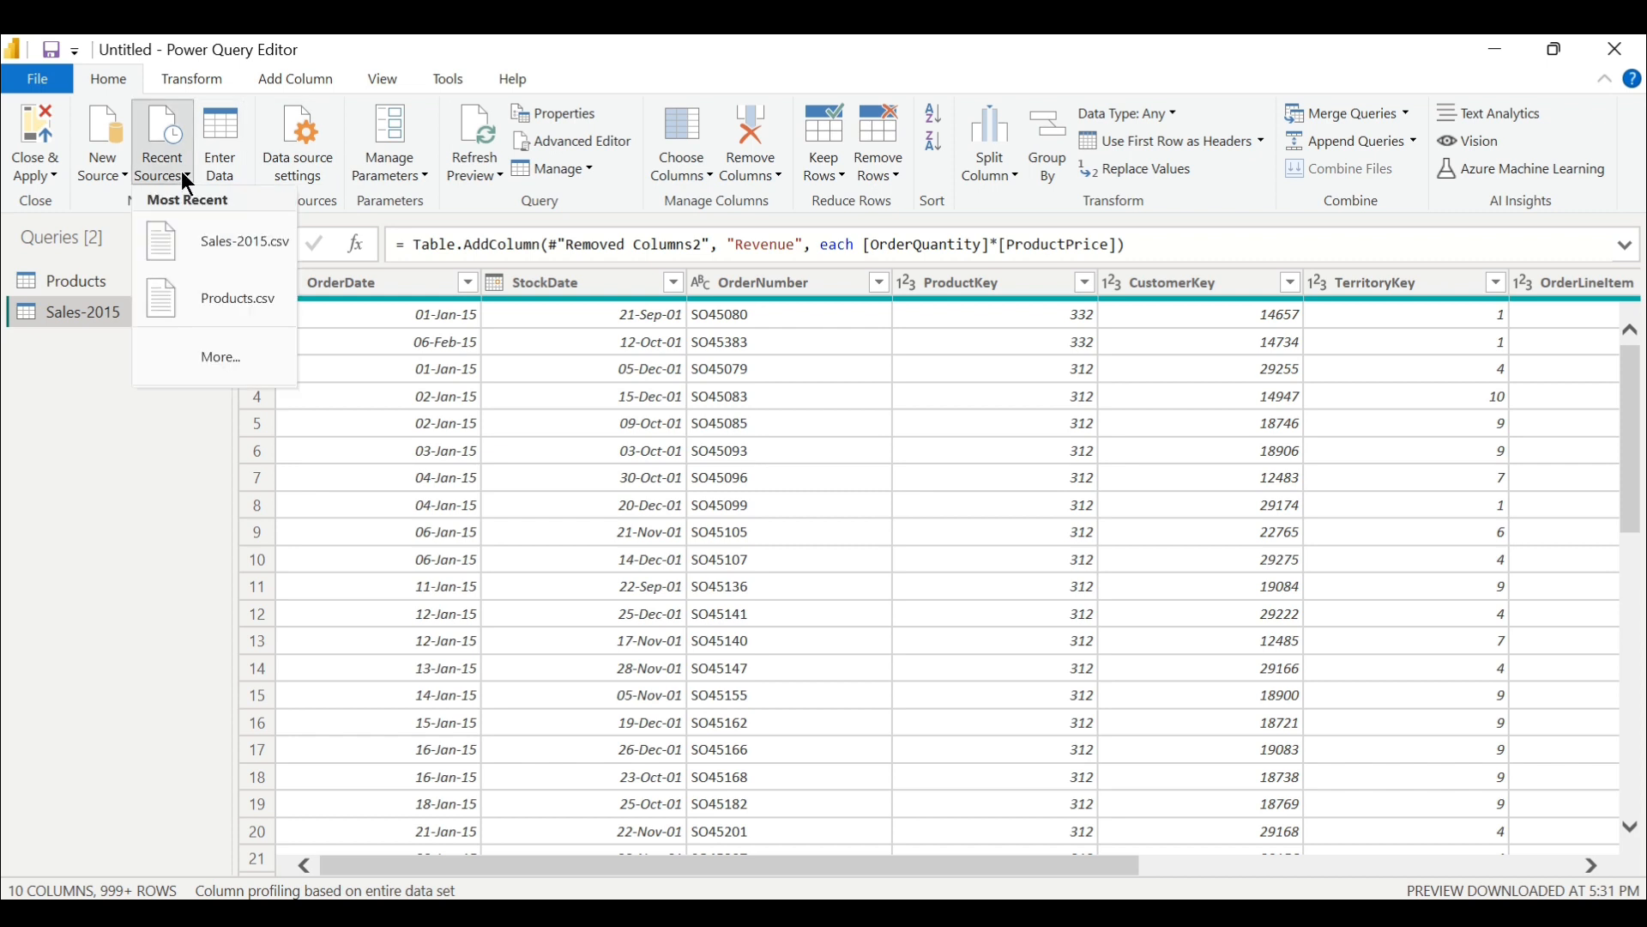
click(182, 172)
click(111, 170)
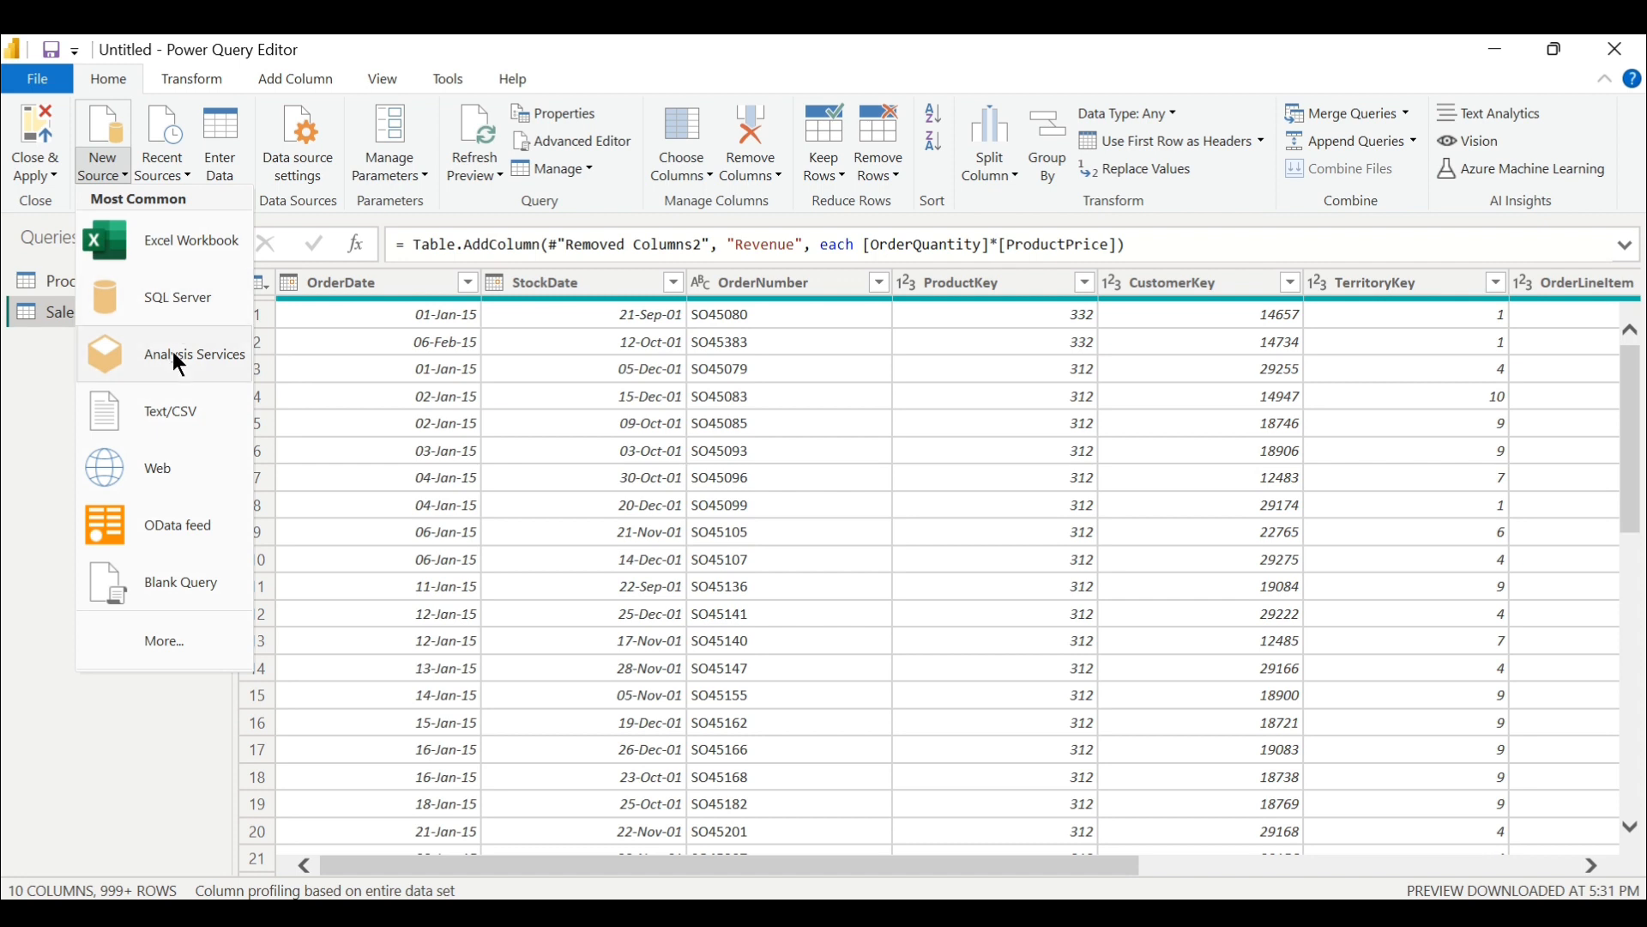
click(176, 412)
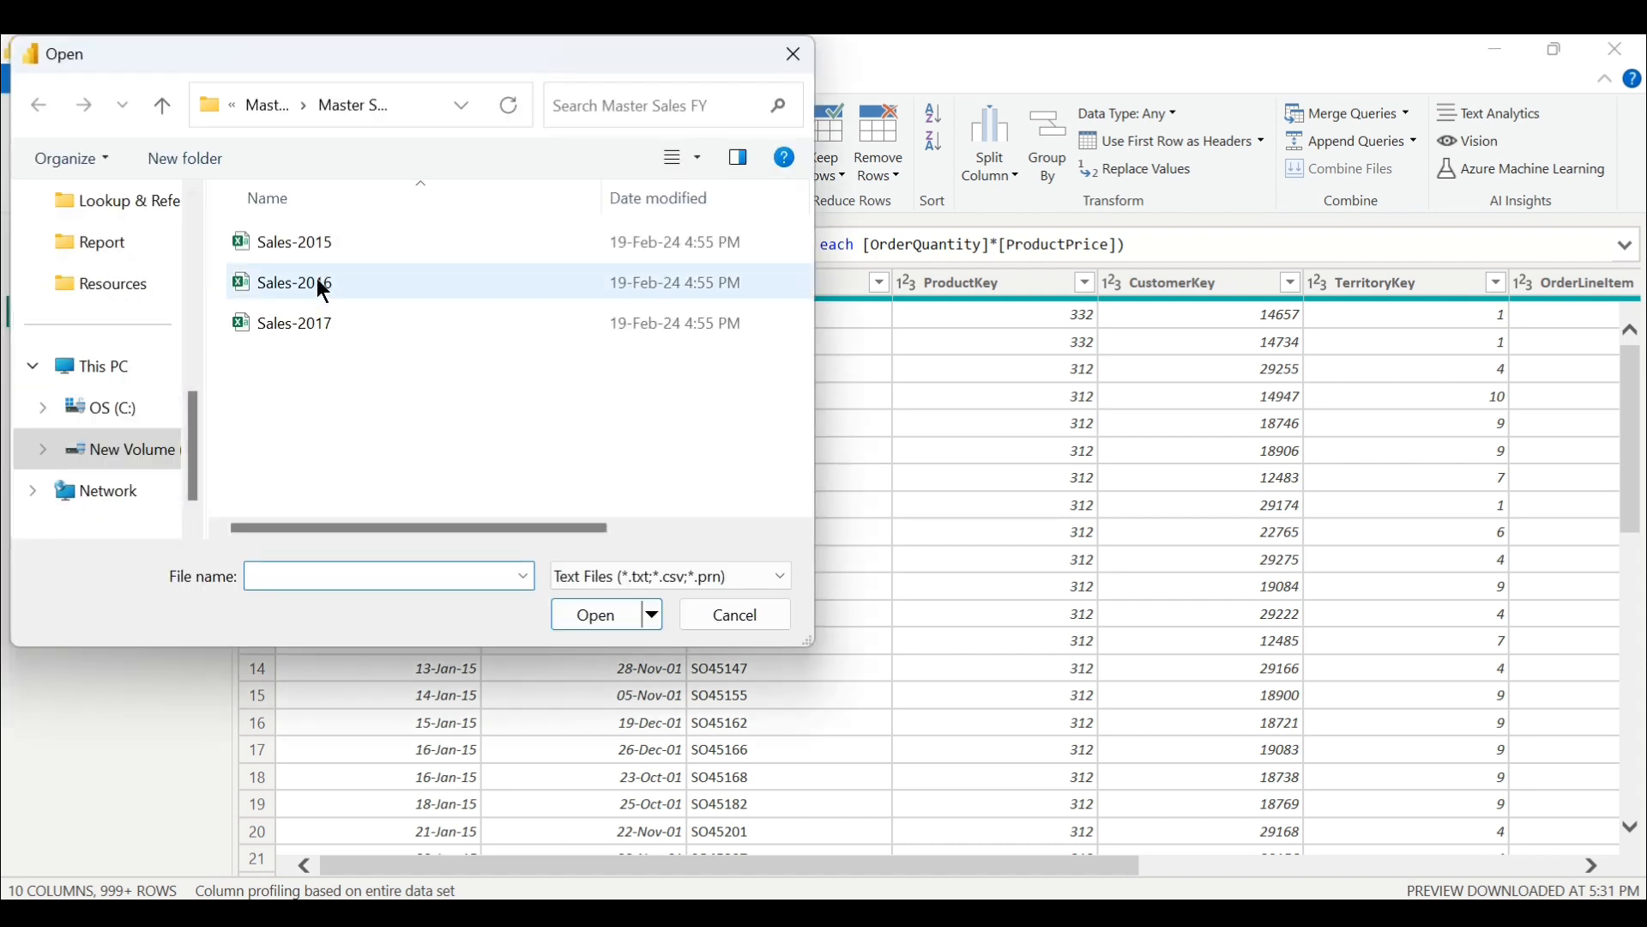
double_click(317, 281)
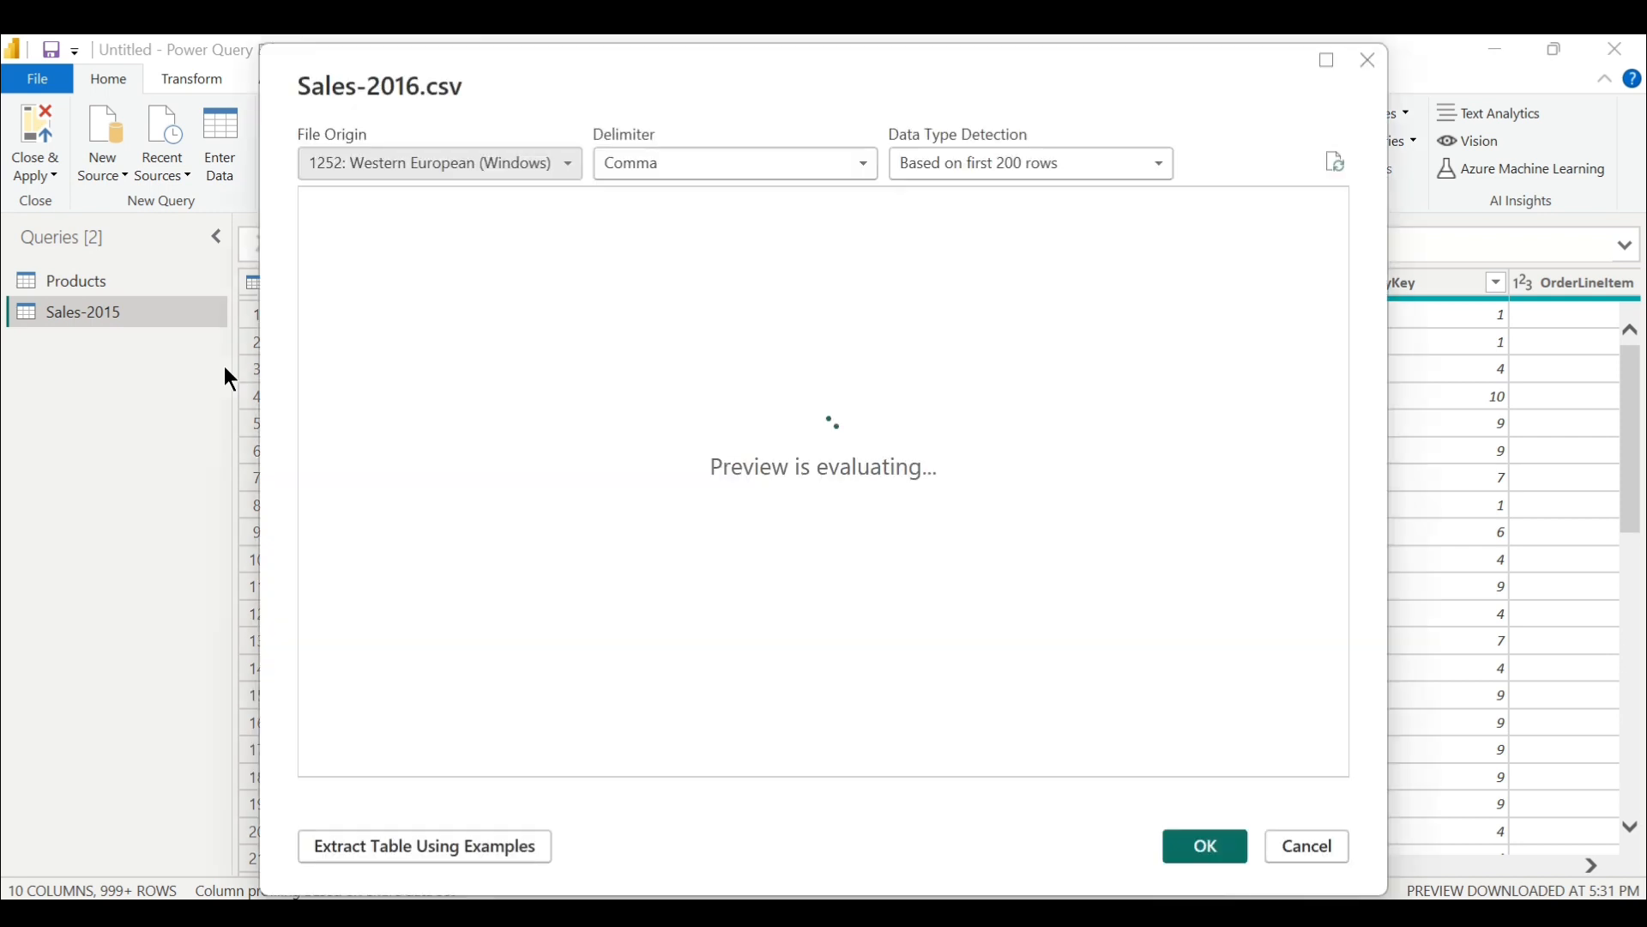
click(1225, 849)
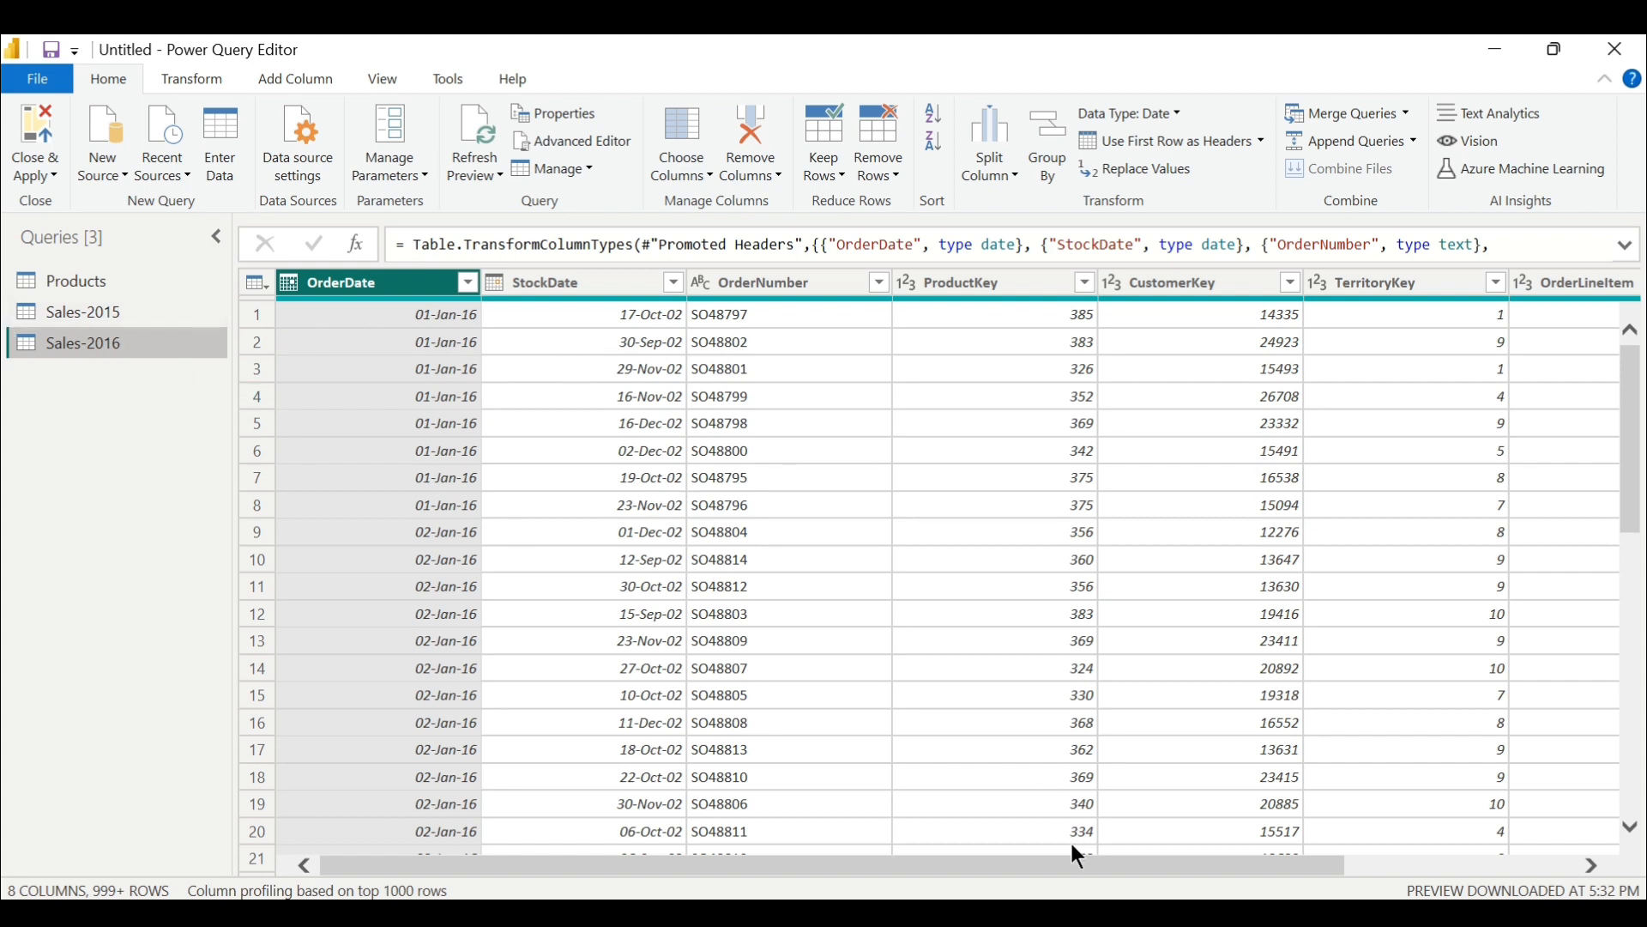
Check the full list of distinct OrderQuantity values in Sales-2016 without applying a filter.
drag(1073, 858, 1548, 868)
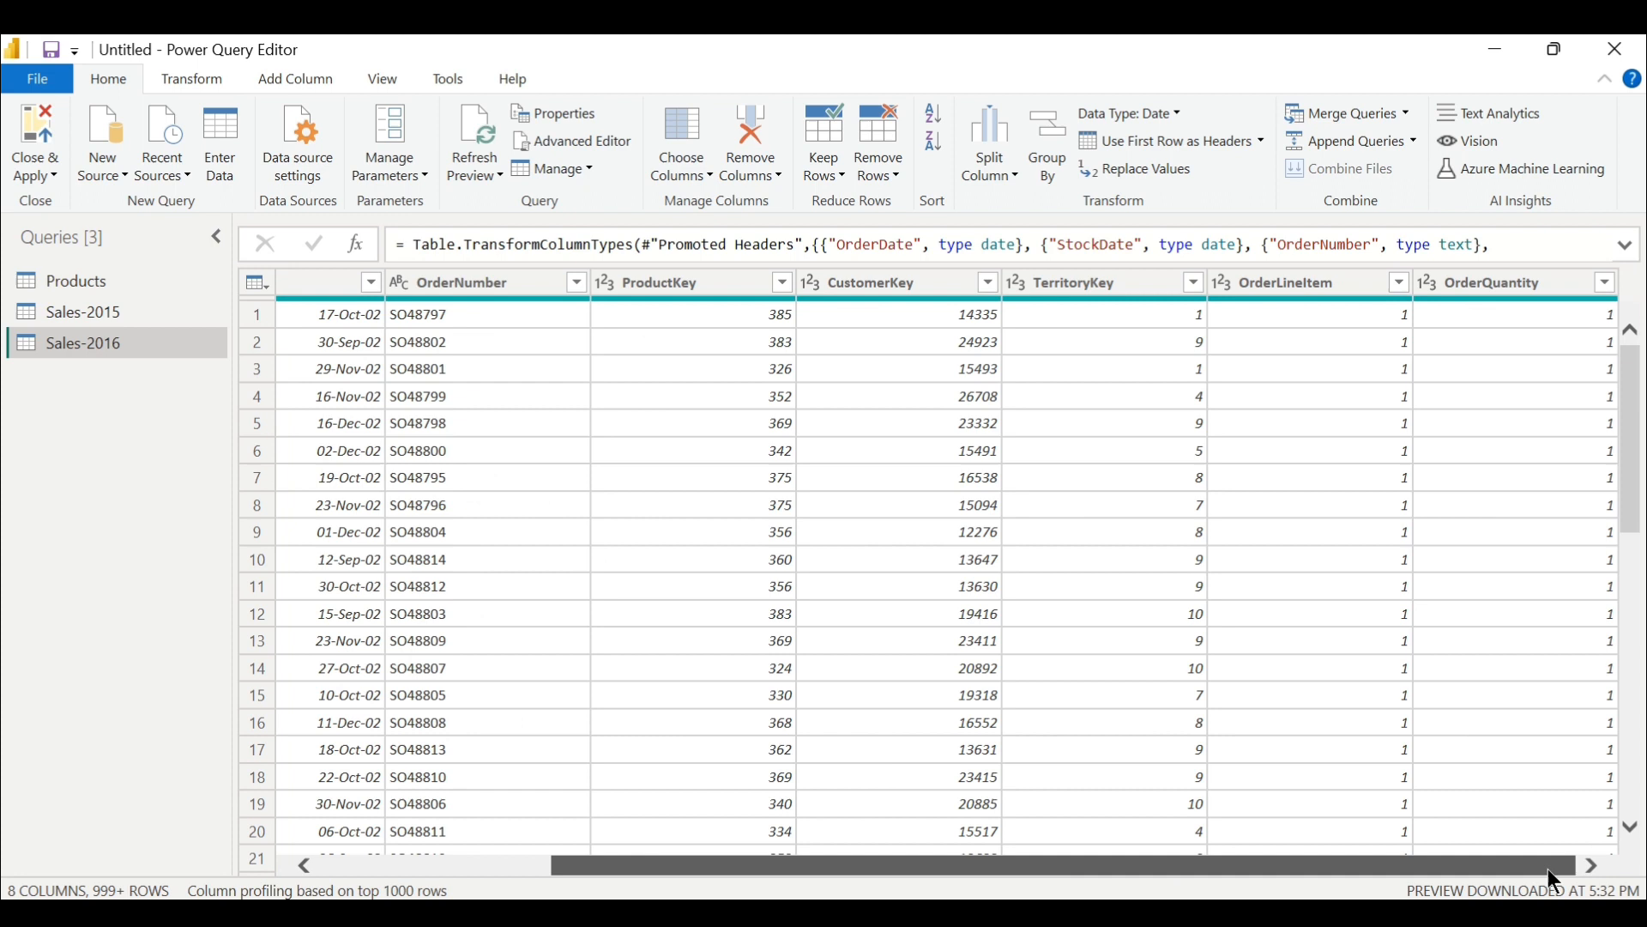
click(1606, 282)
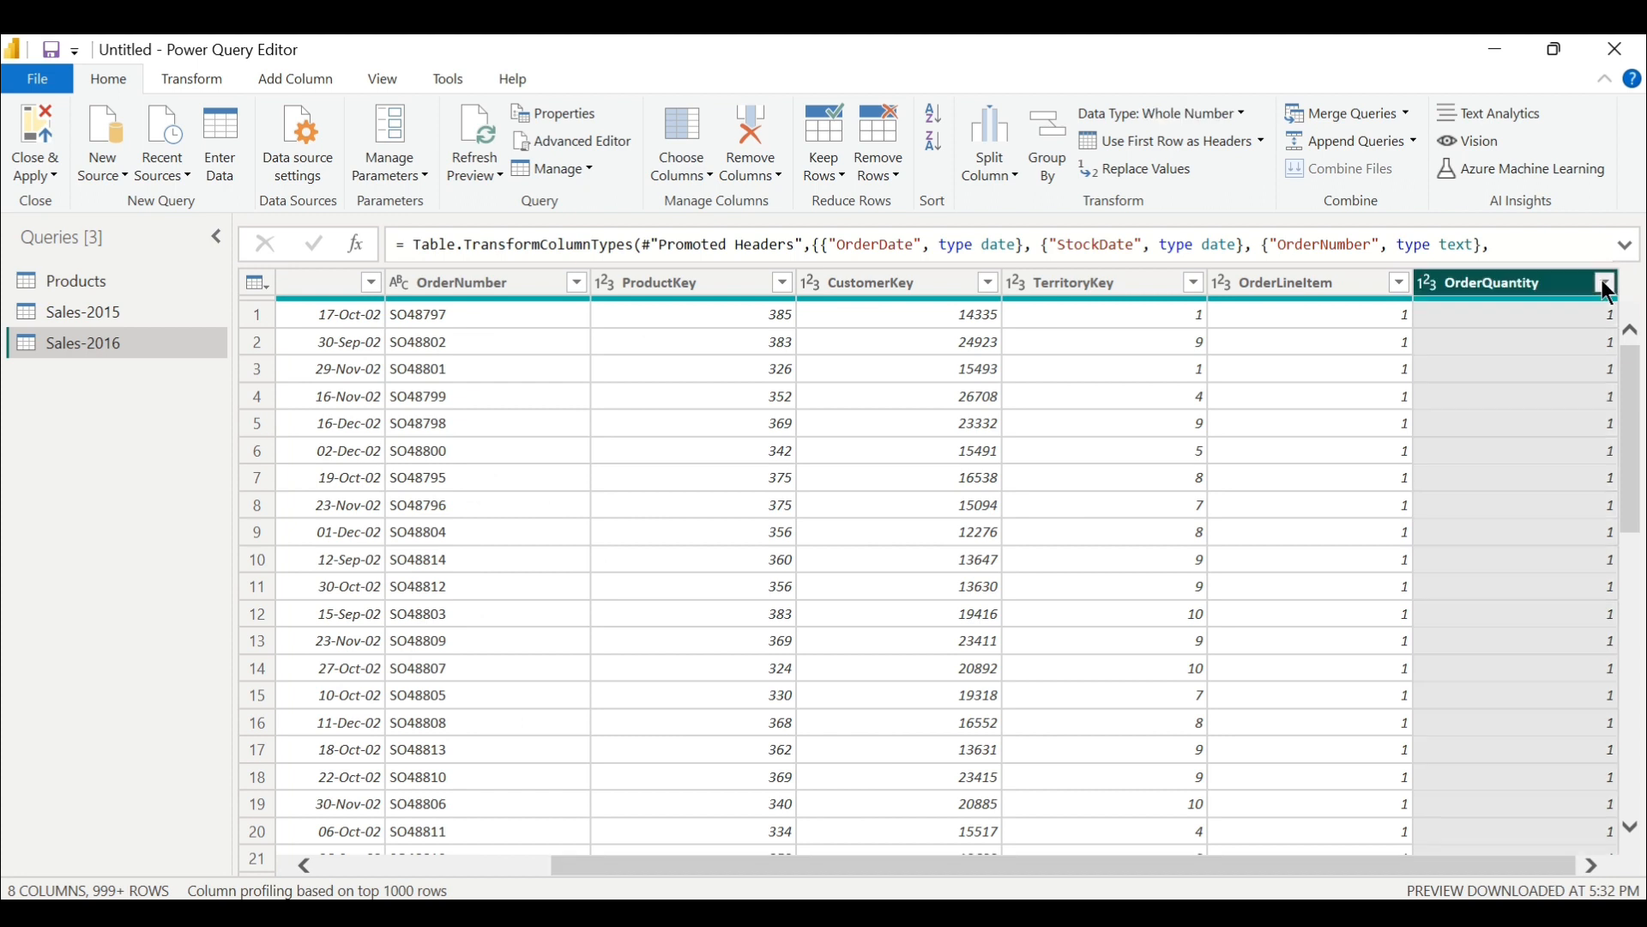
click(1544, 697)
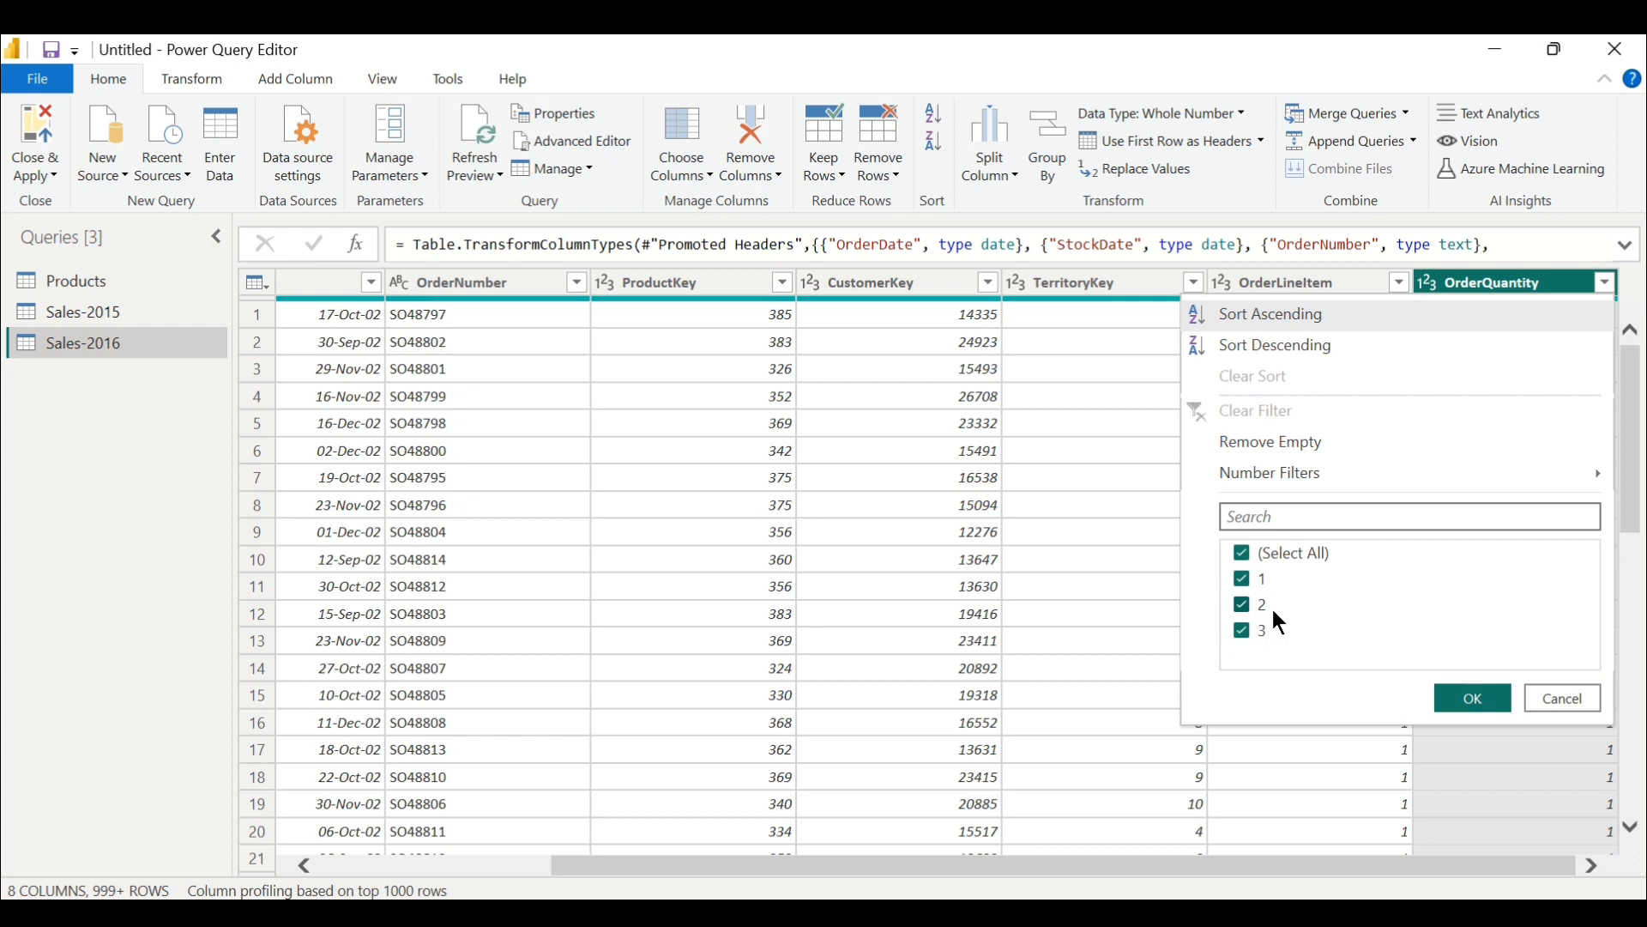
click(1555, 697)
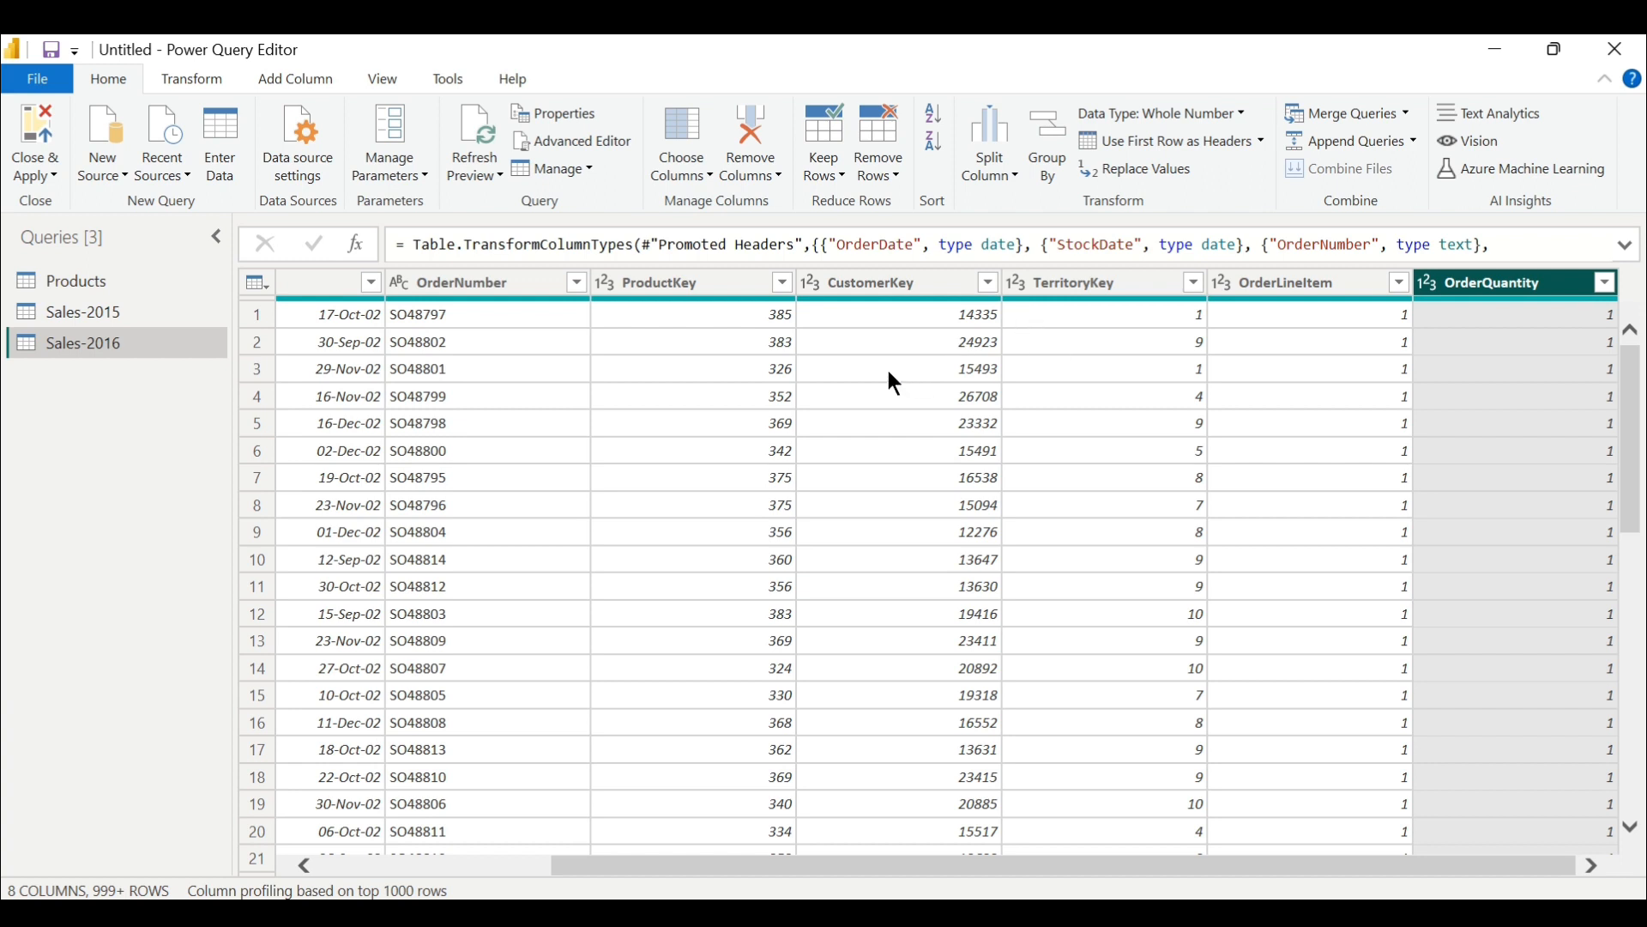
Remove the Revenue and ProductPrice columns from the Sales-2015 query.
click(90, 312)
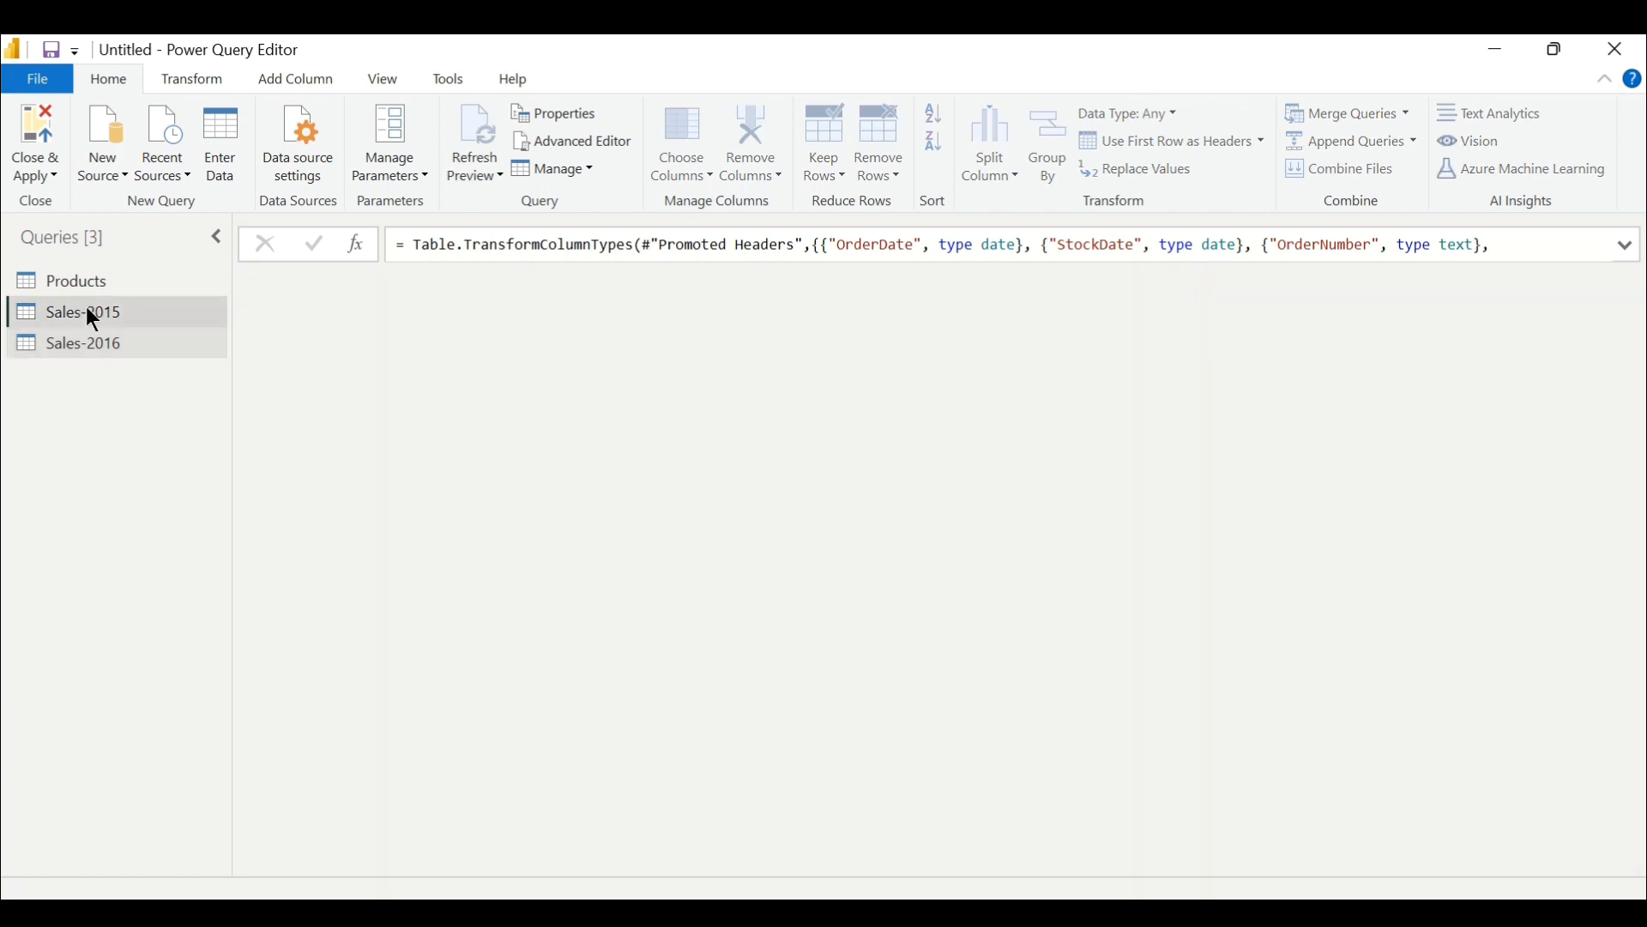
drag(1078, 868, 1588, 865)
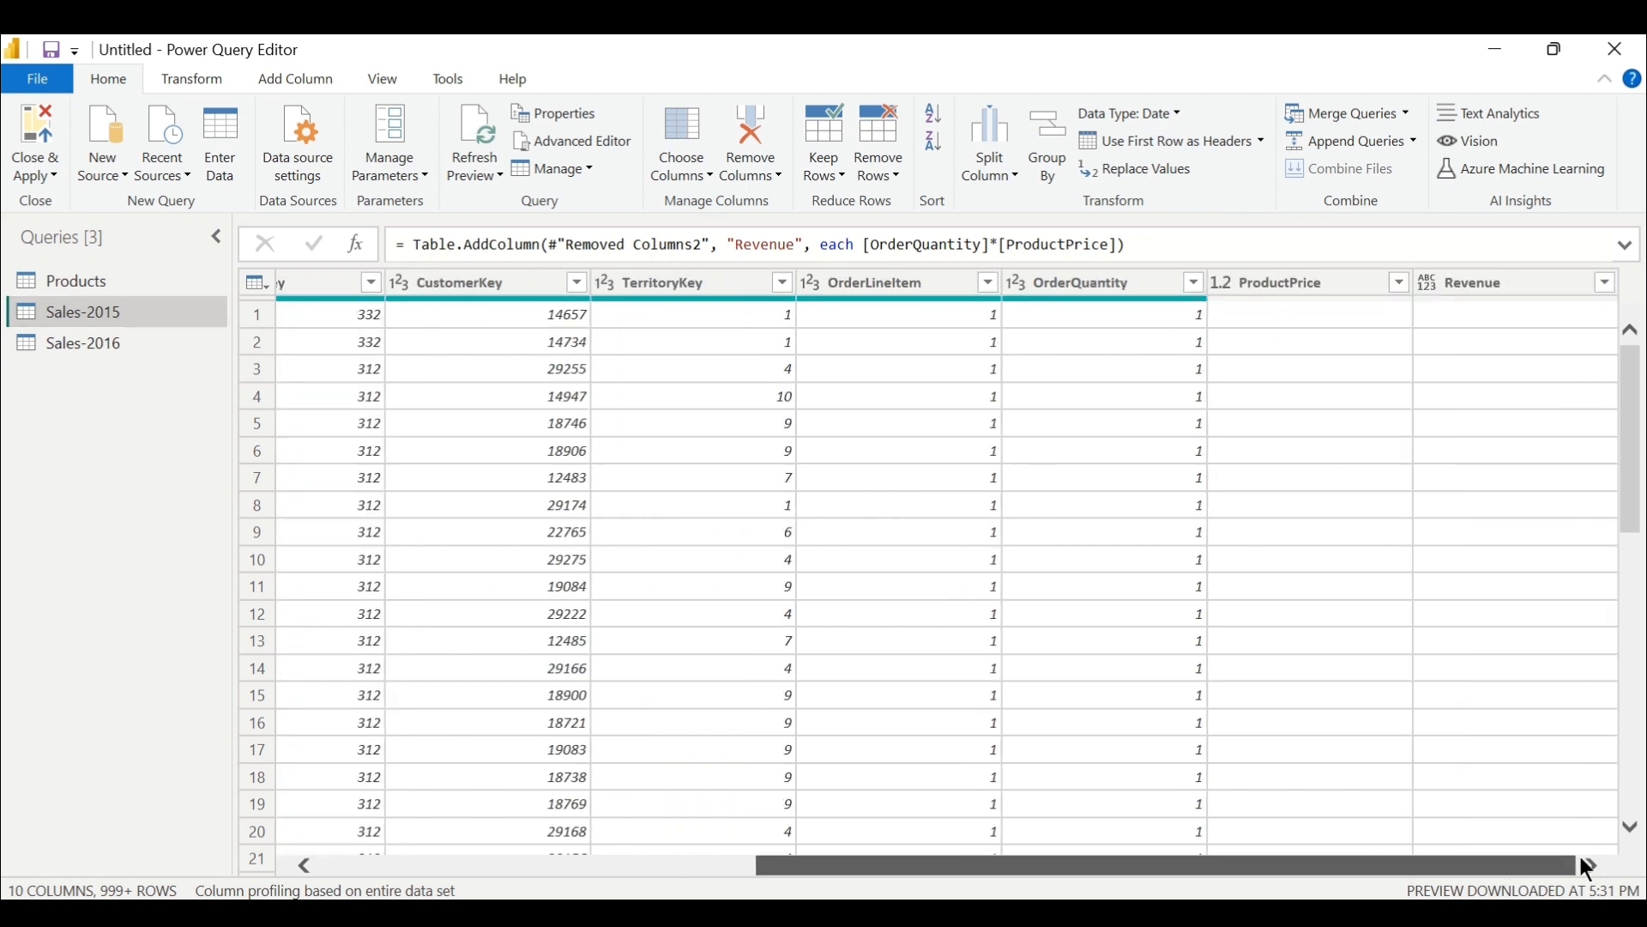
right_click(1507, 287)
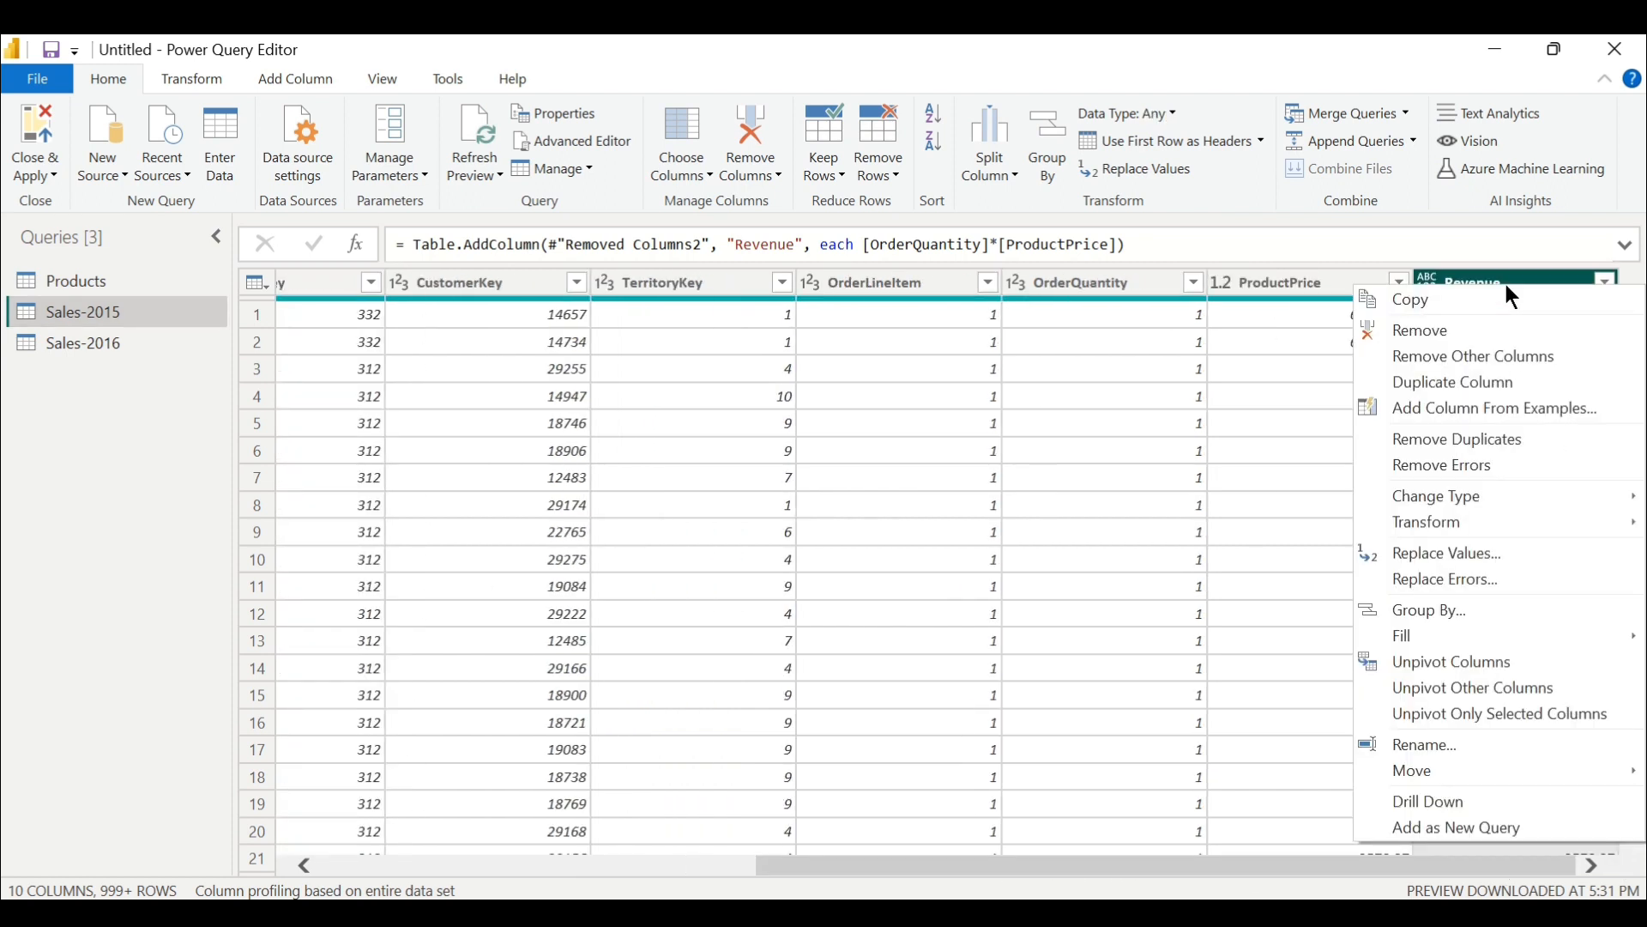
click(1453, 333)
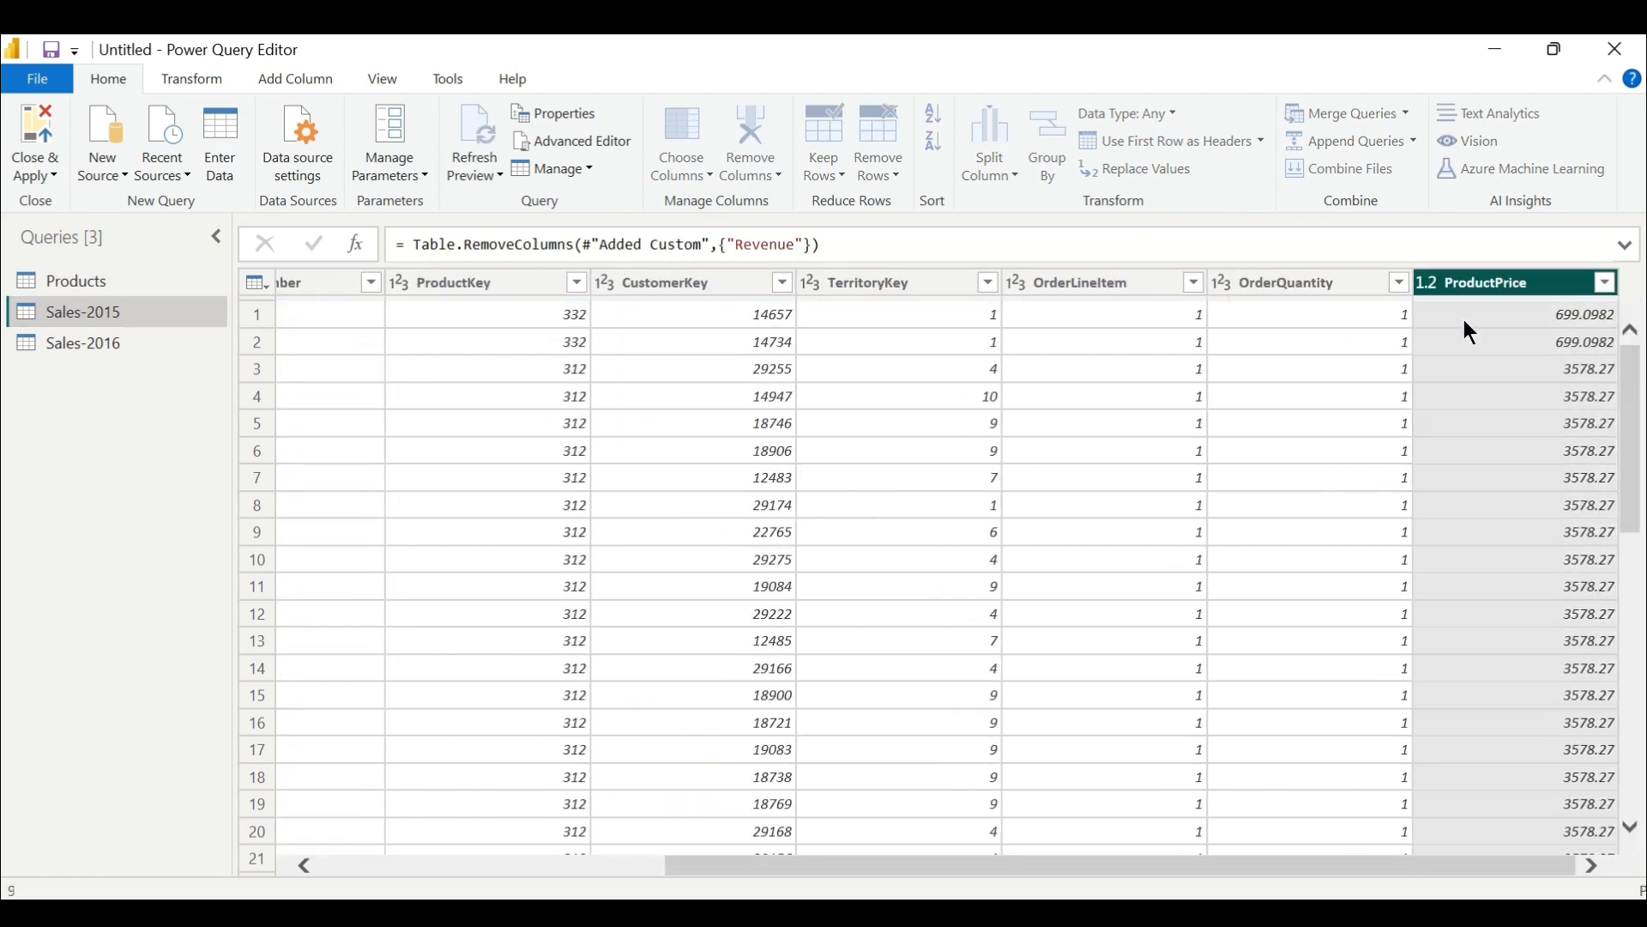
right_click(1510, 289)
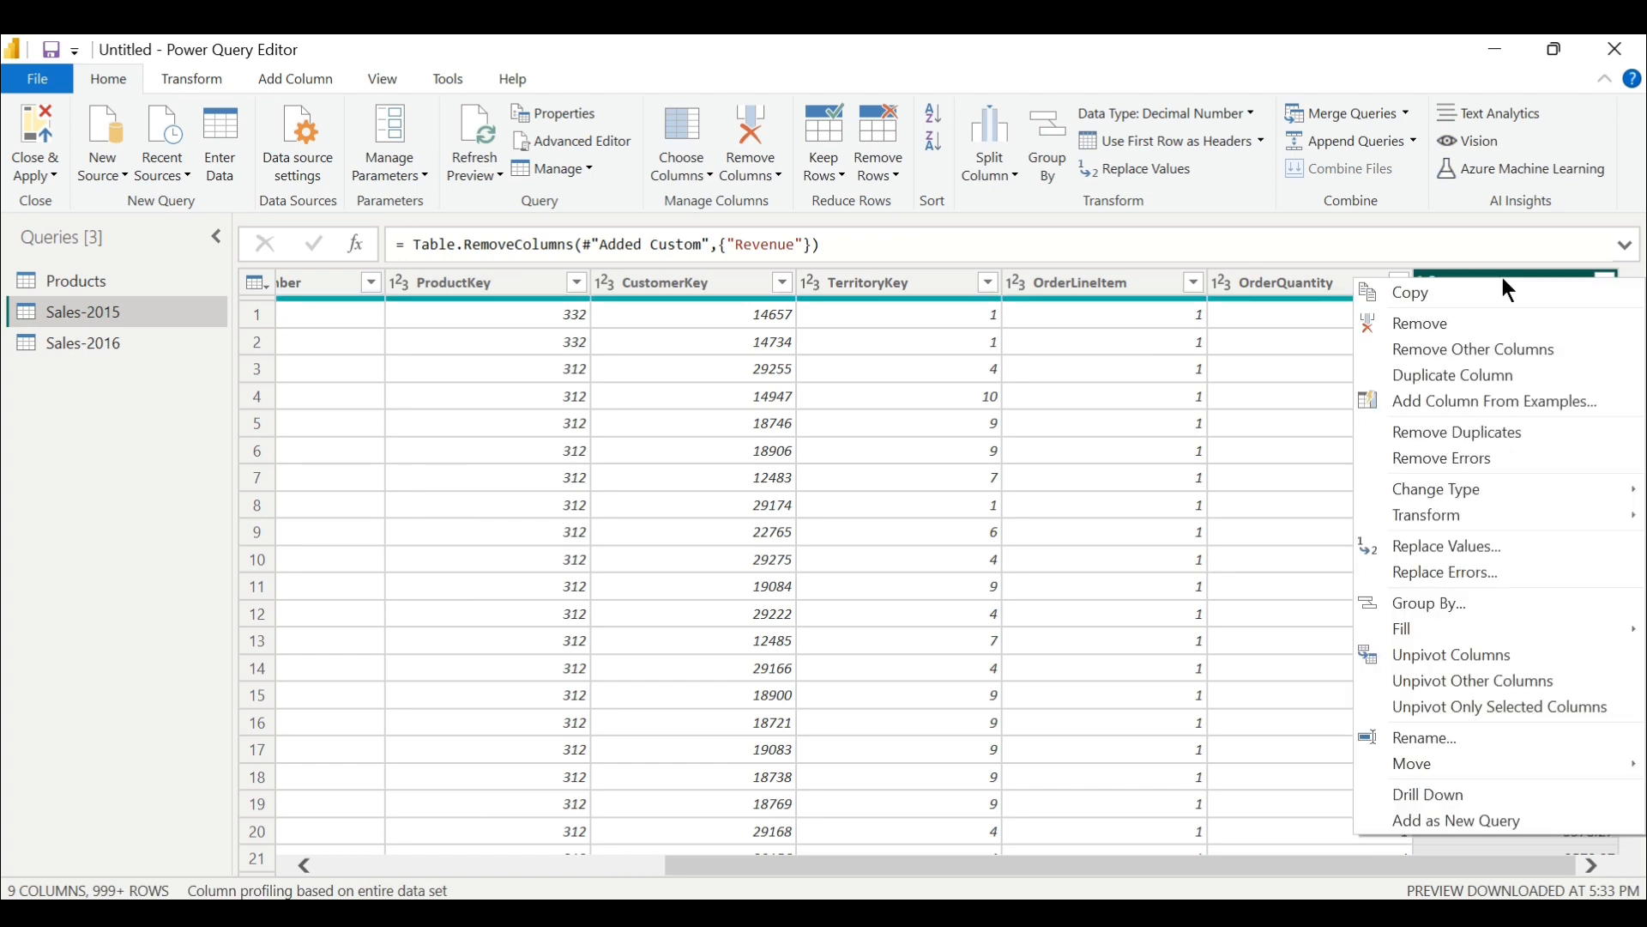
click(1463, 320)
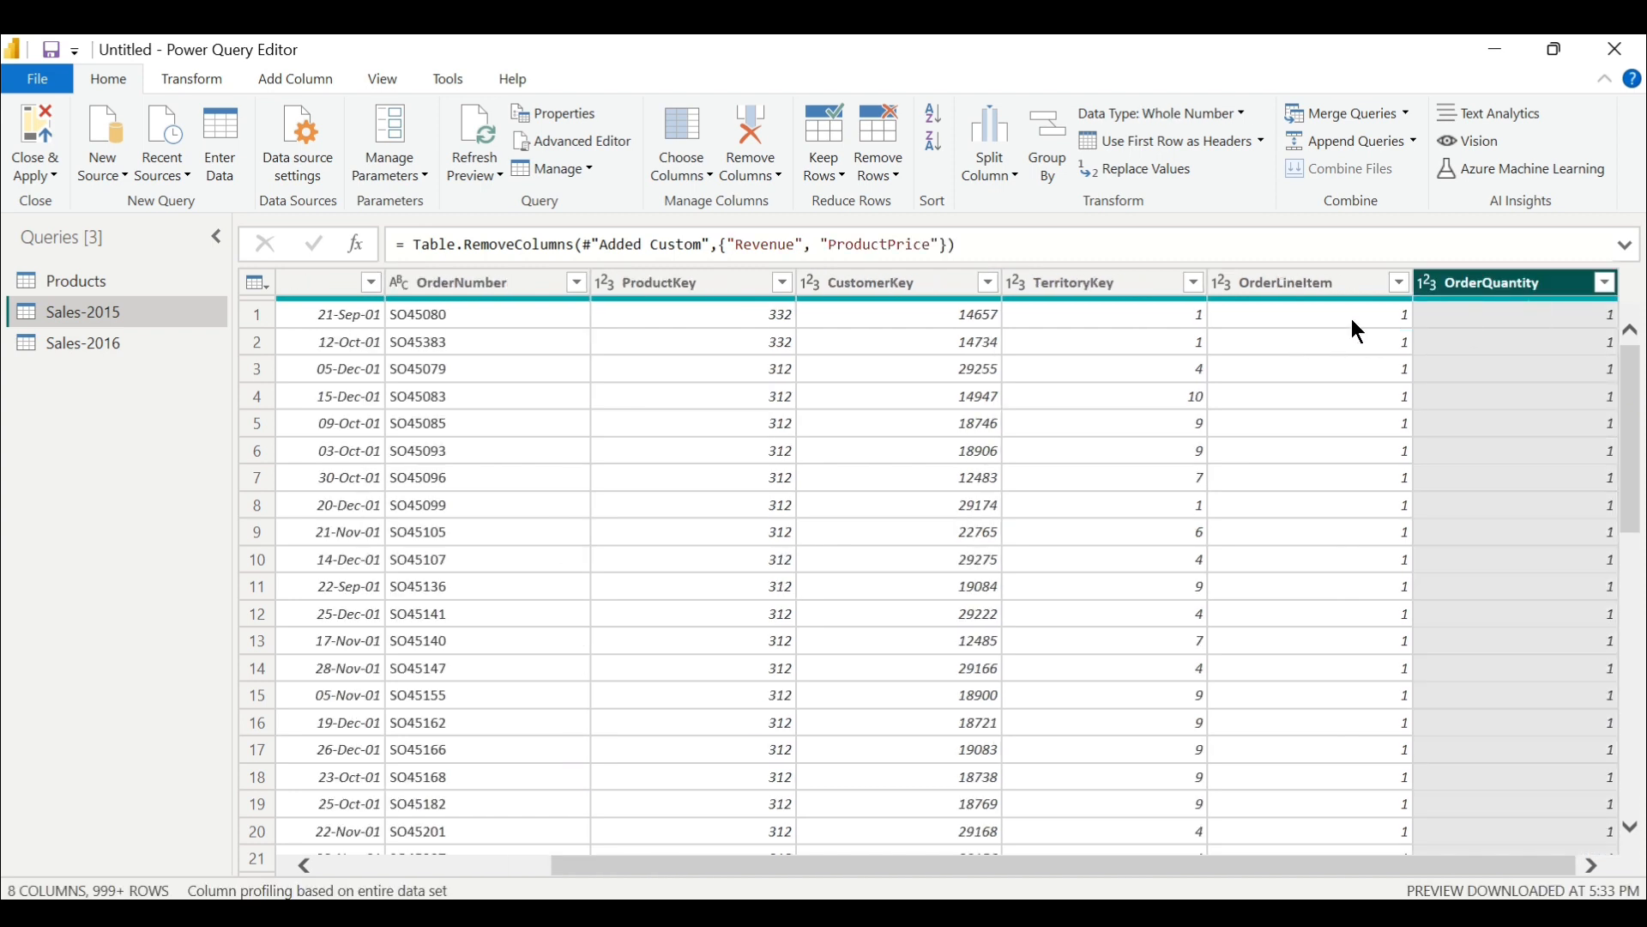
drag(1172, 867, 845, 862)
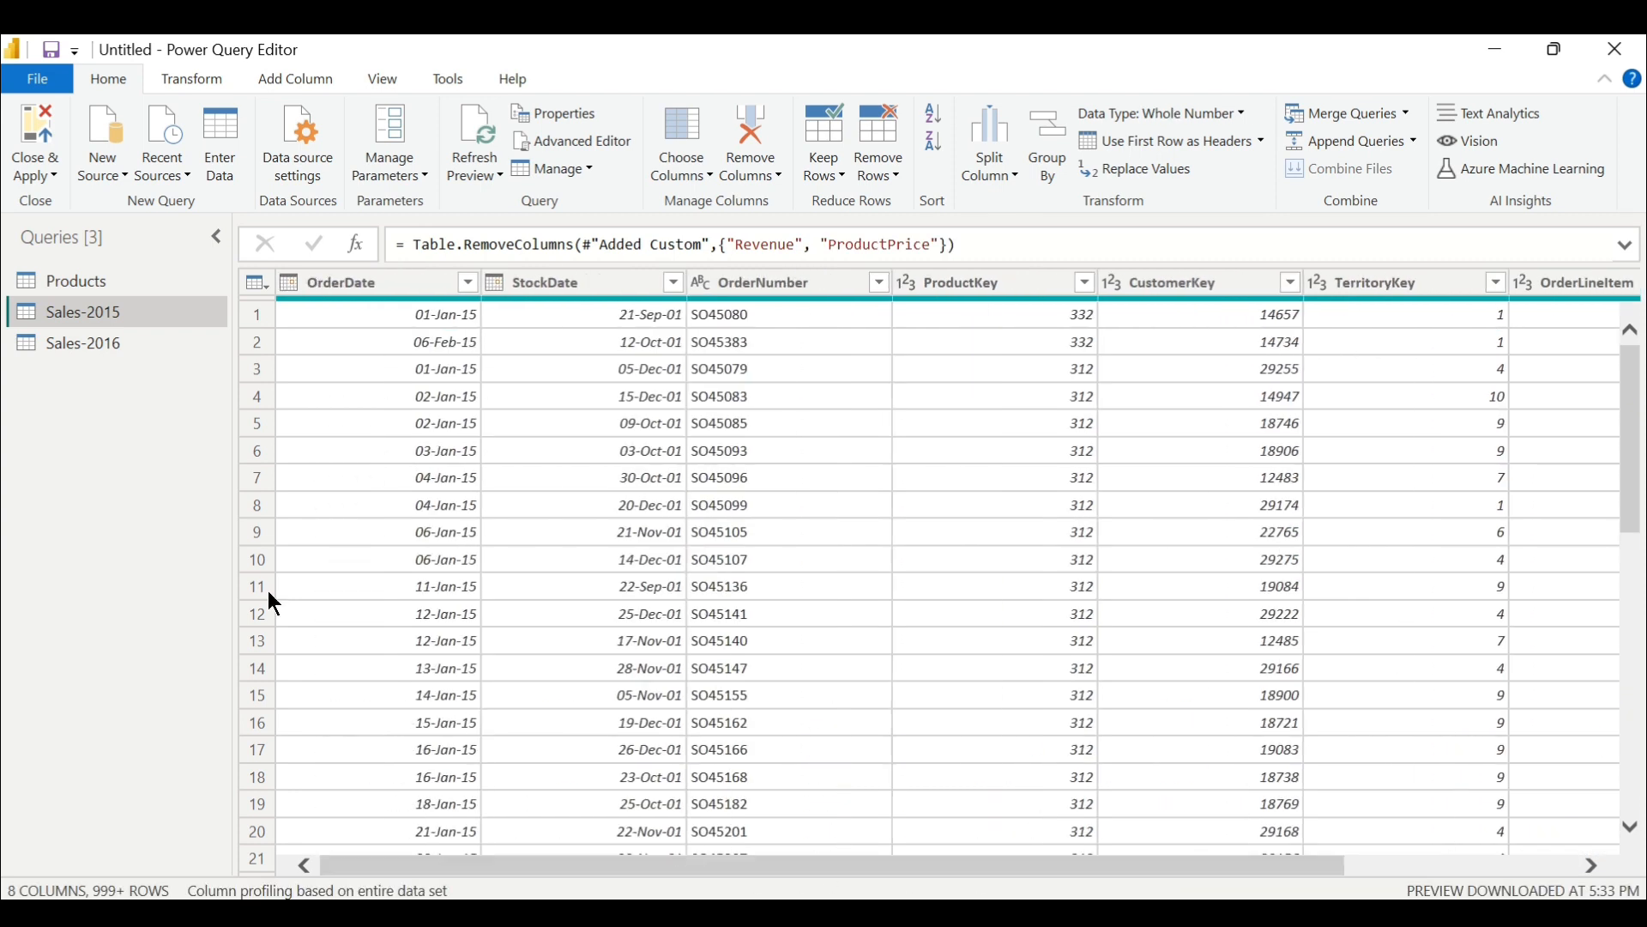
Append Sales-2016 as the first table and Sales-2015 as the second table into a new query.
click(116, 347)
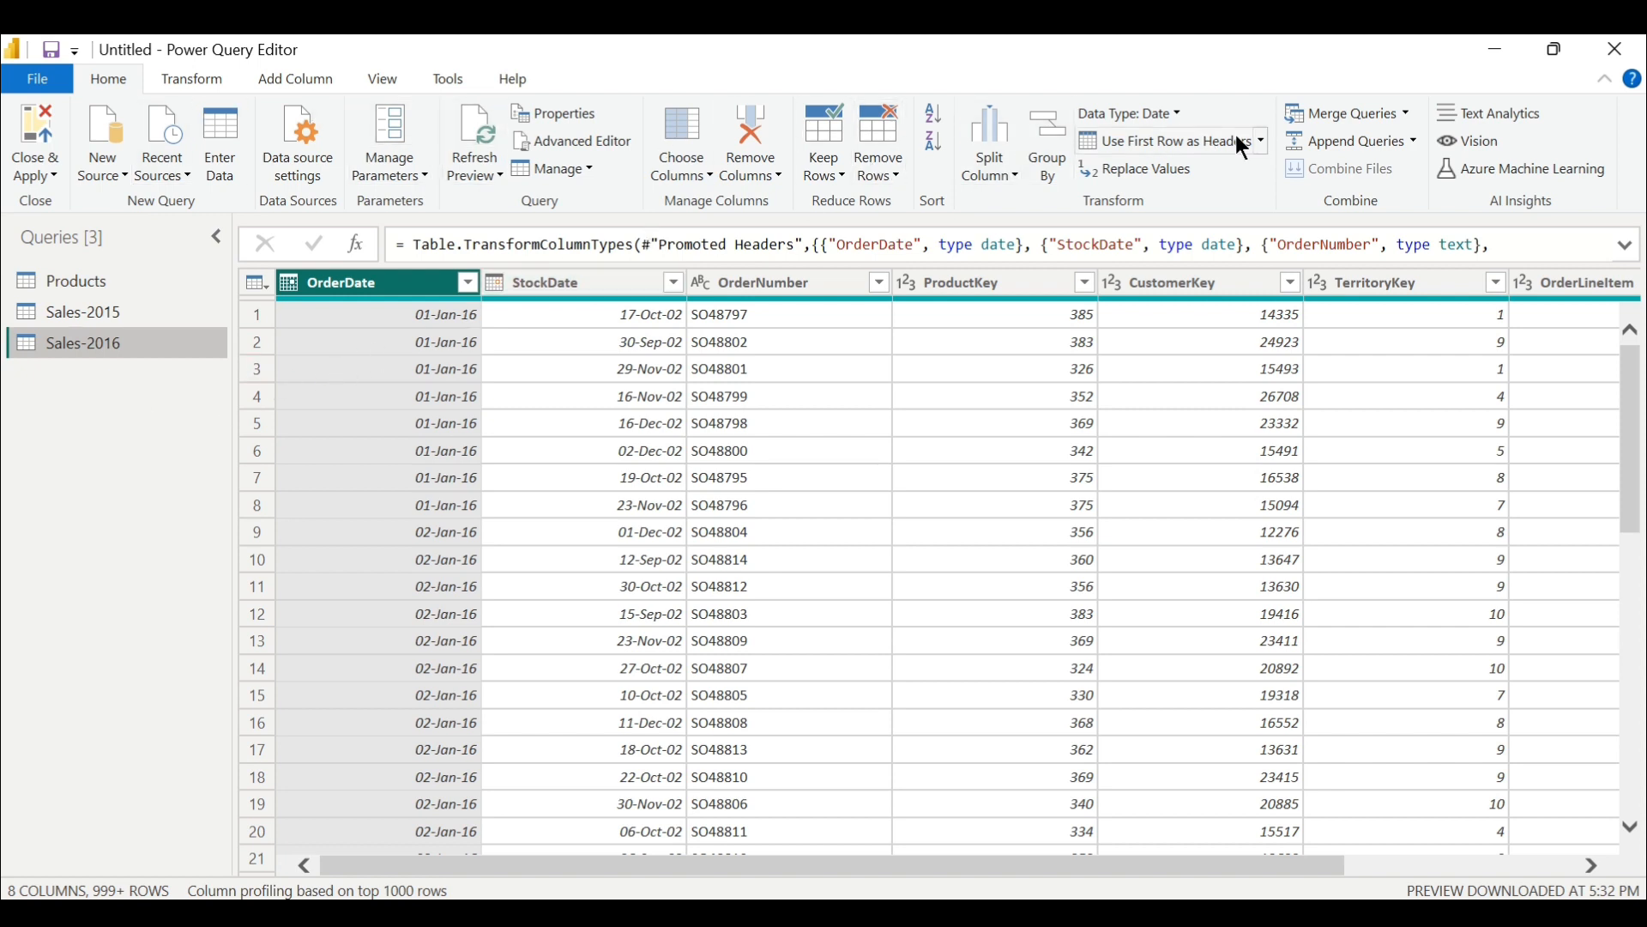
click(1414, 143)
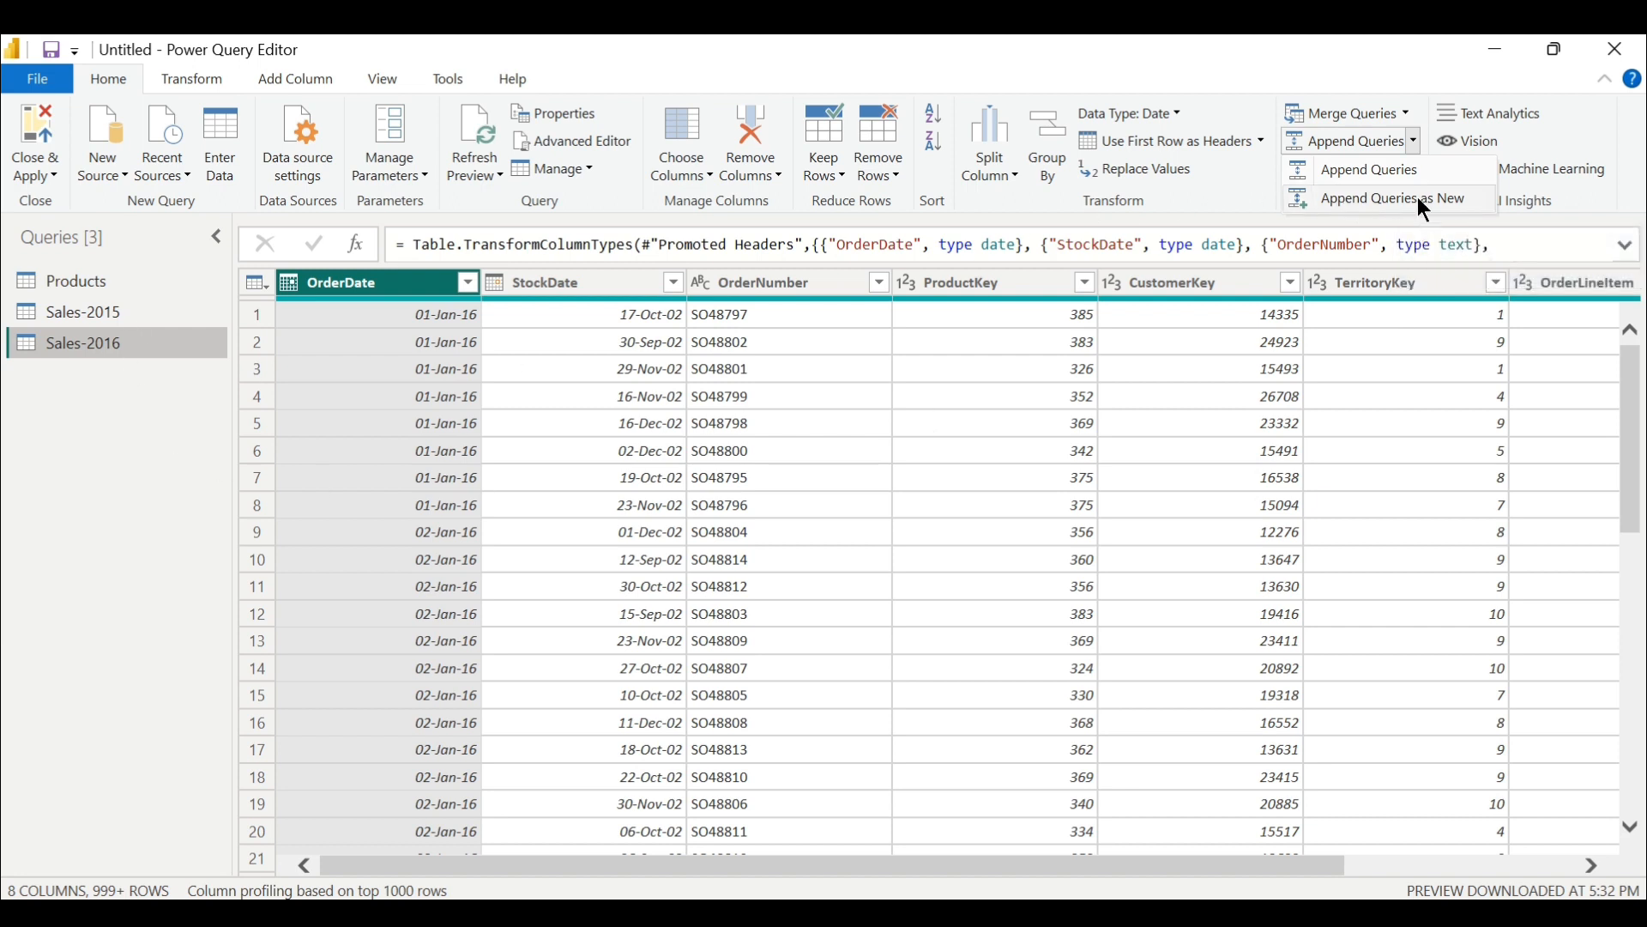
click(1407, 112)
click(1407, 112)
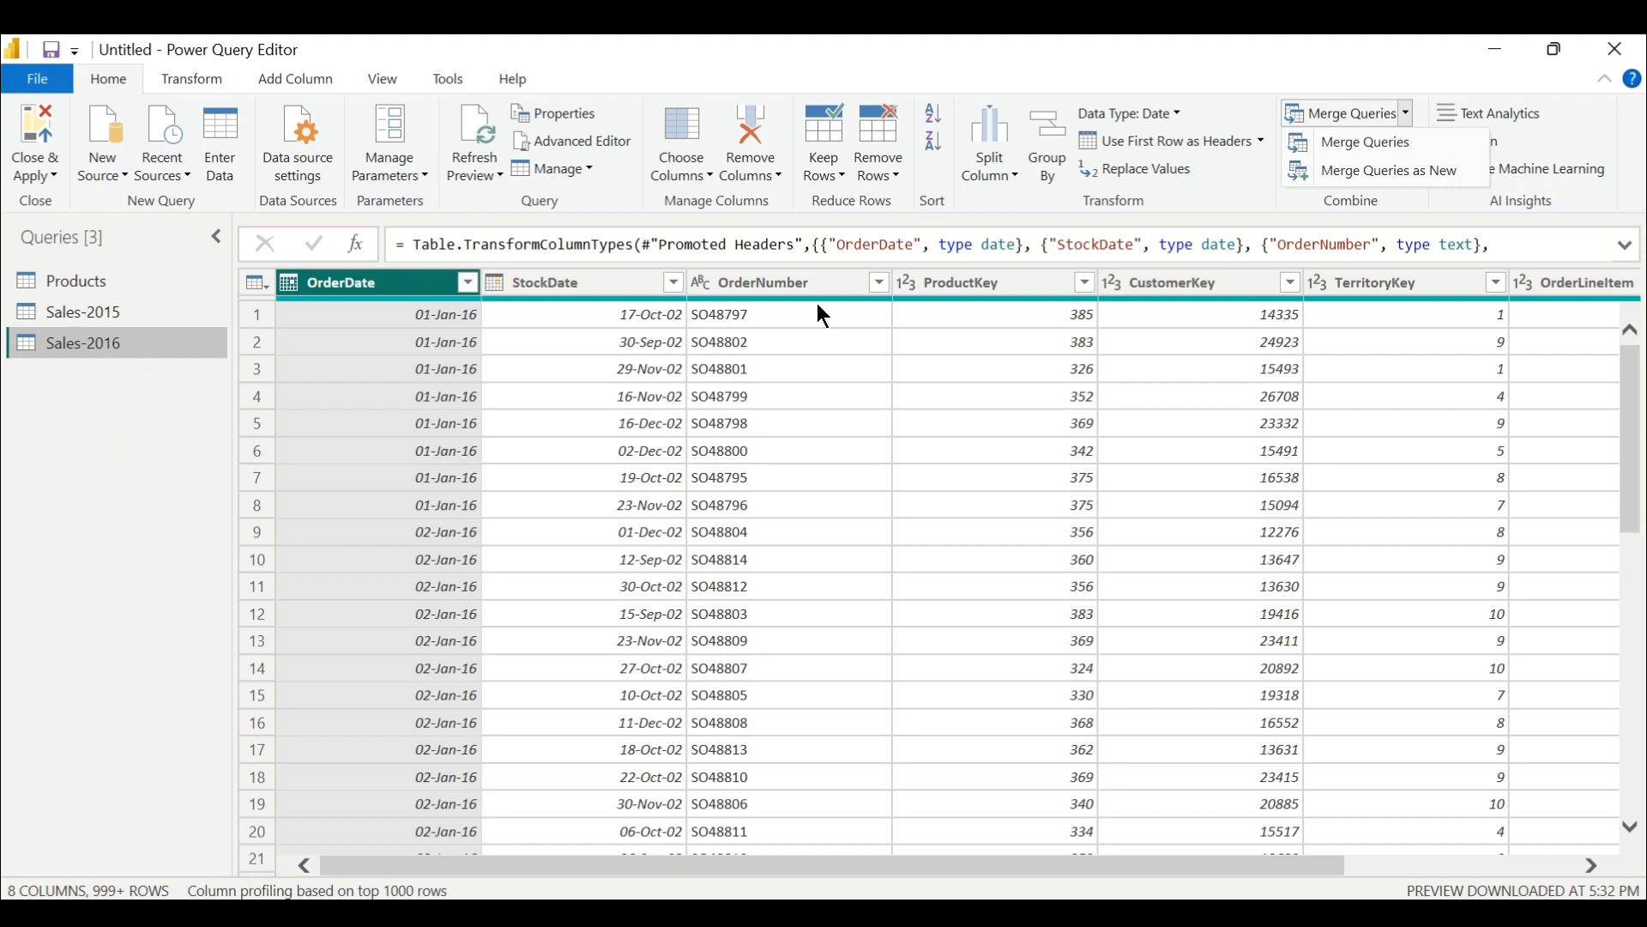
click(1408, 112)
click(1414, 142)
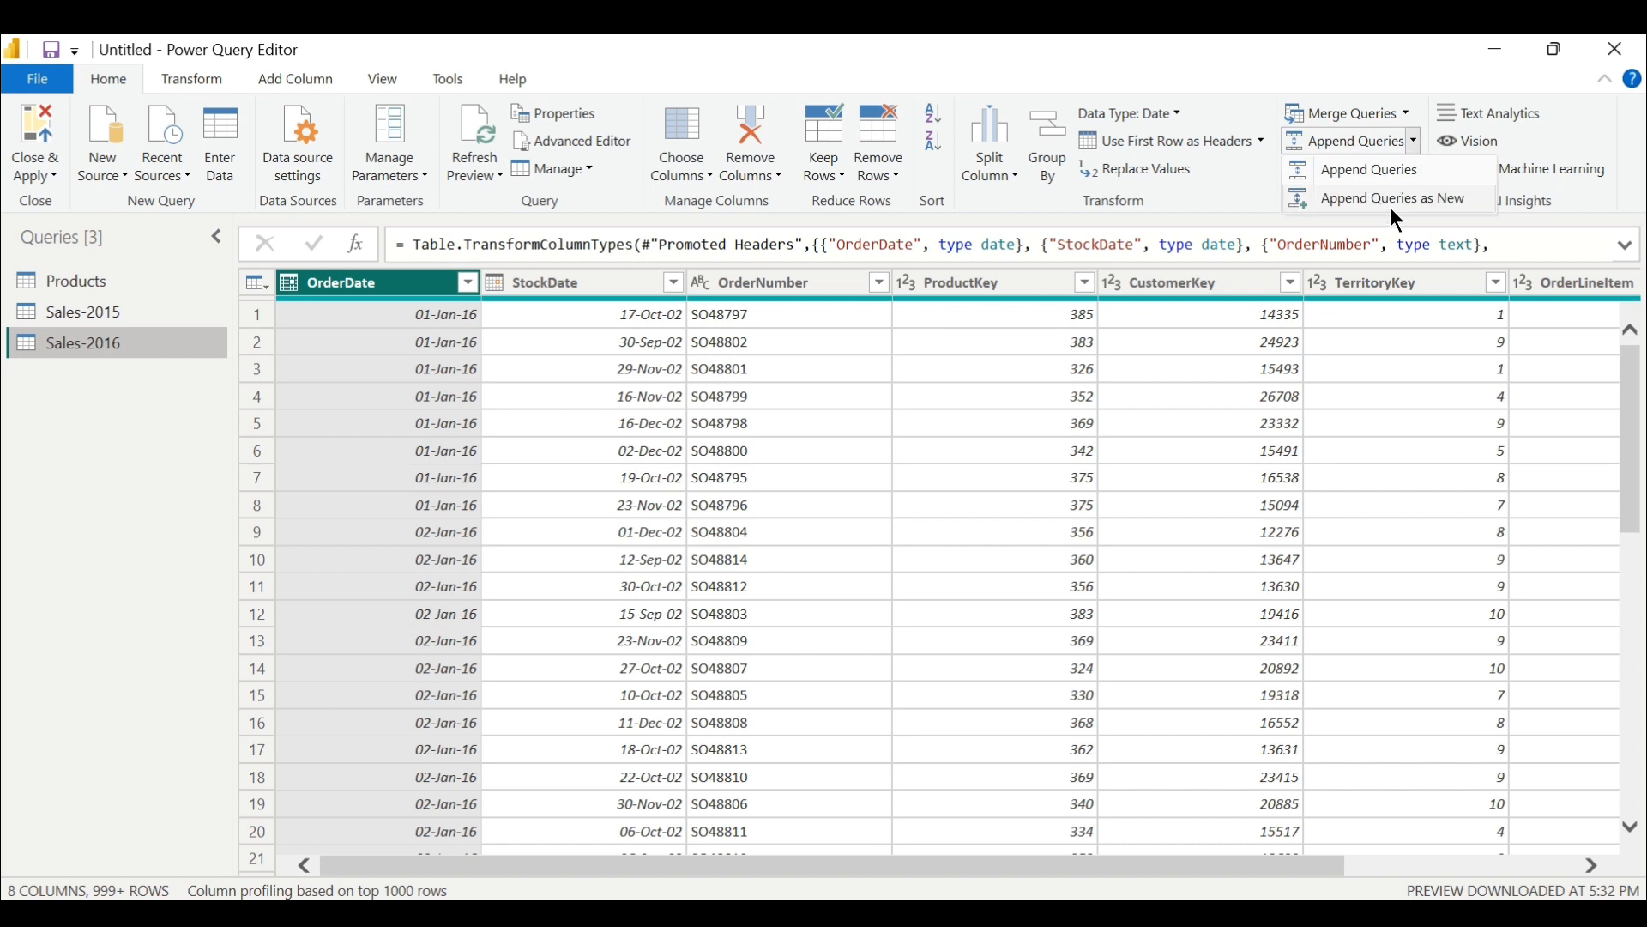
click(1403, 199)
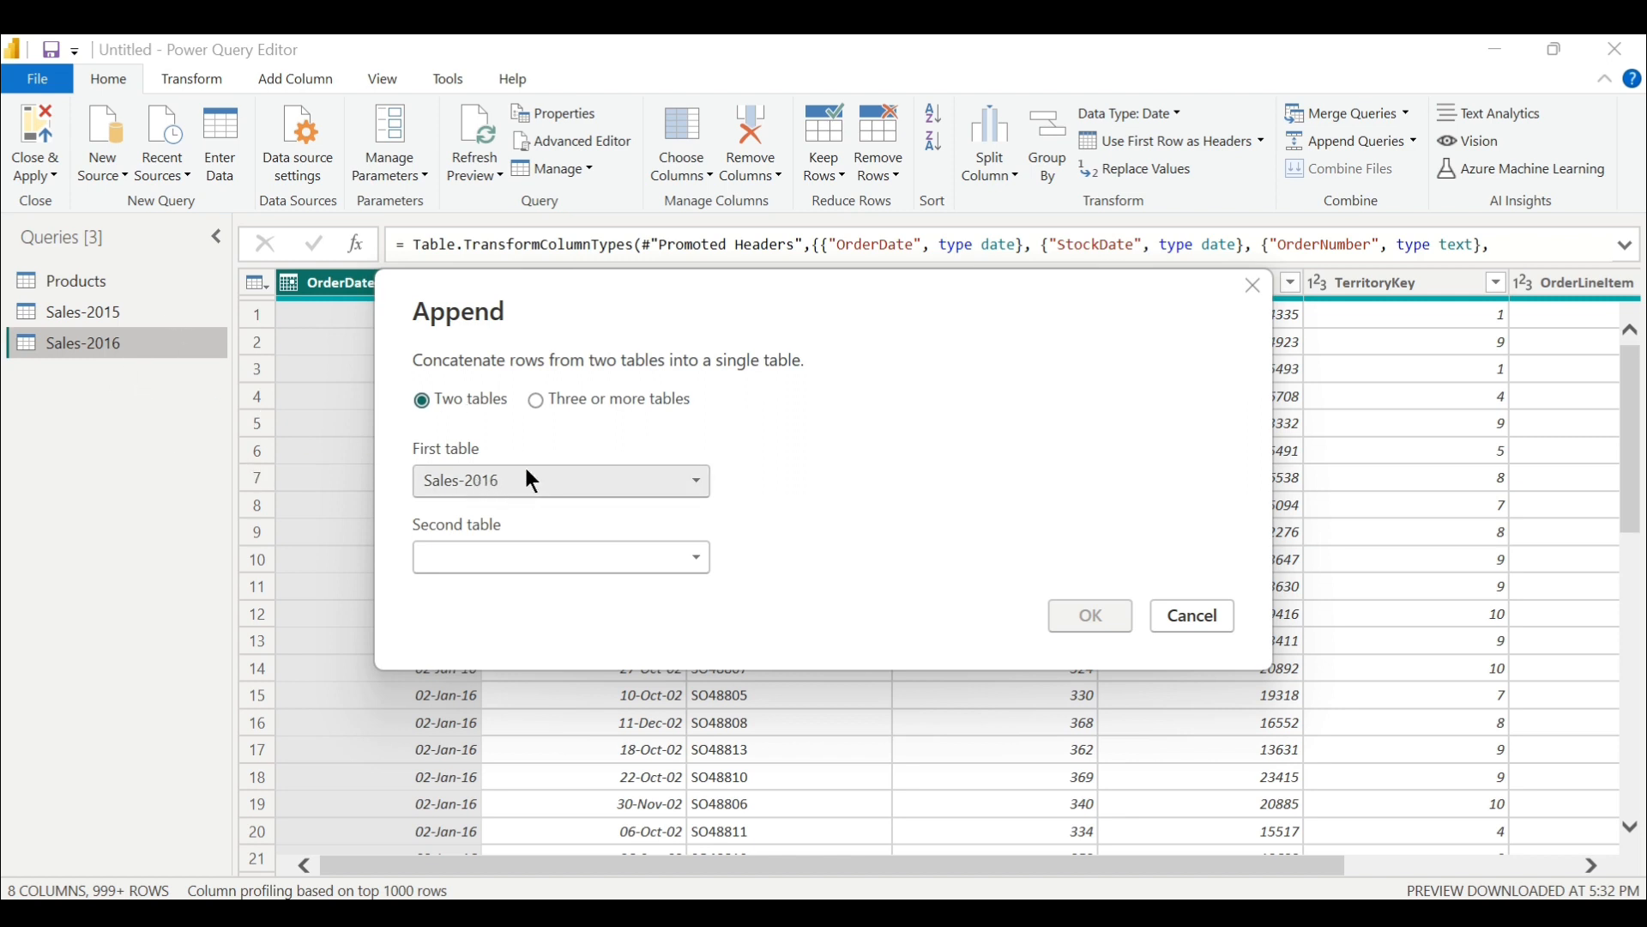
click(501, 562)
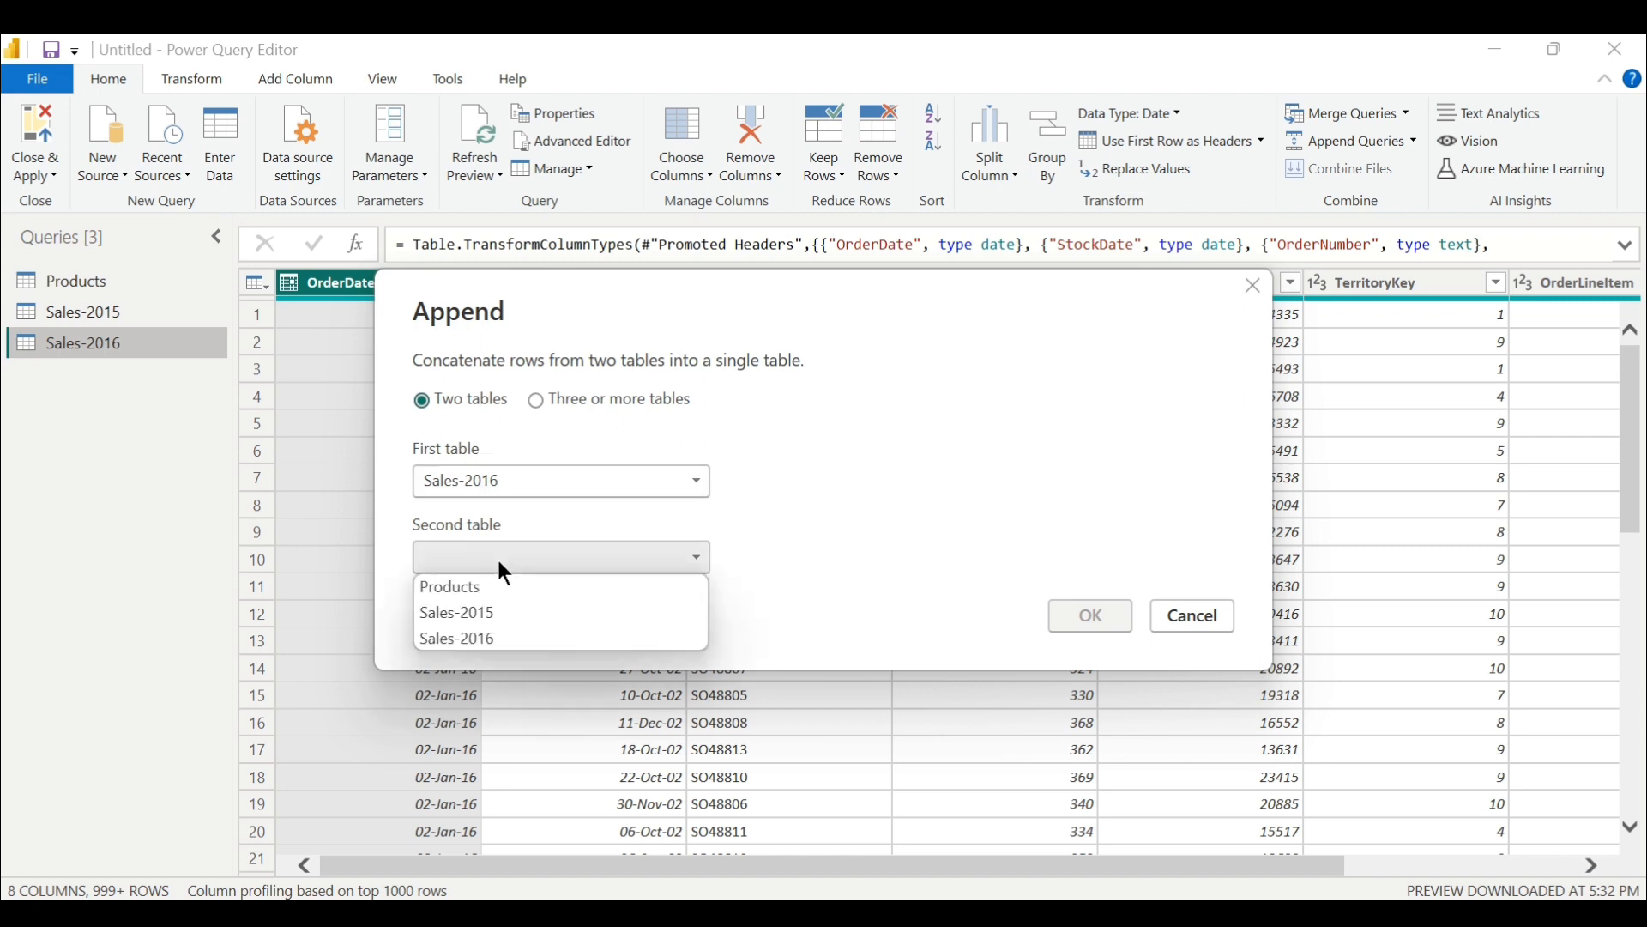
click(496, 615)
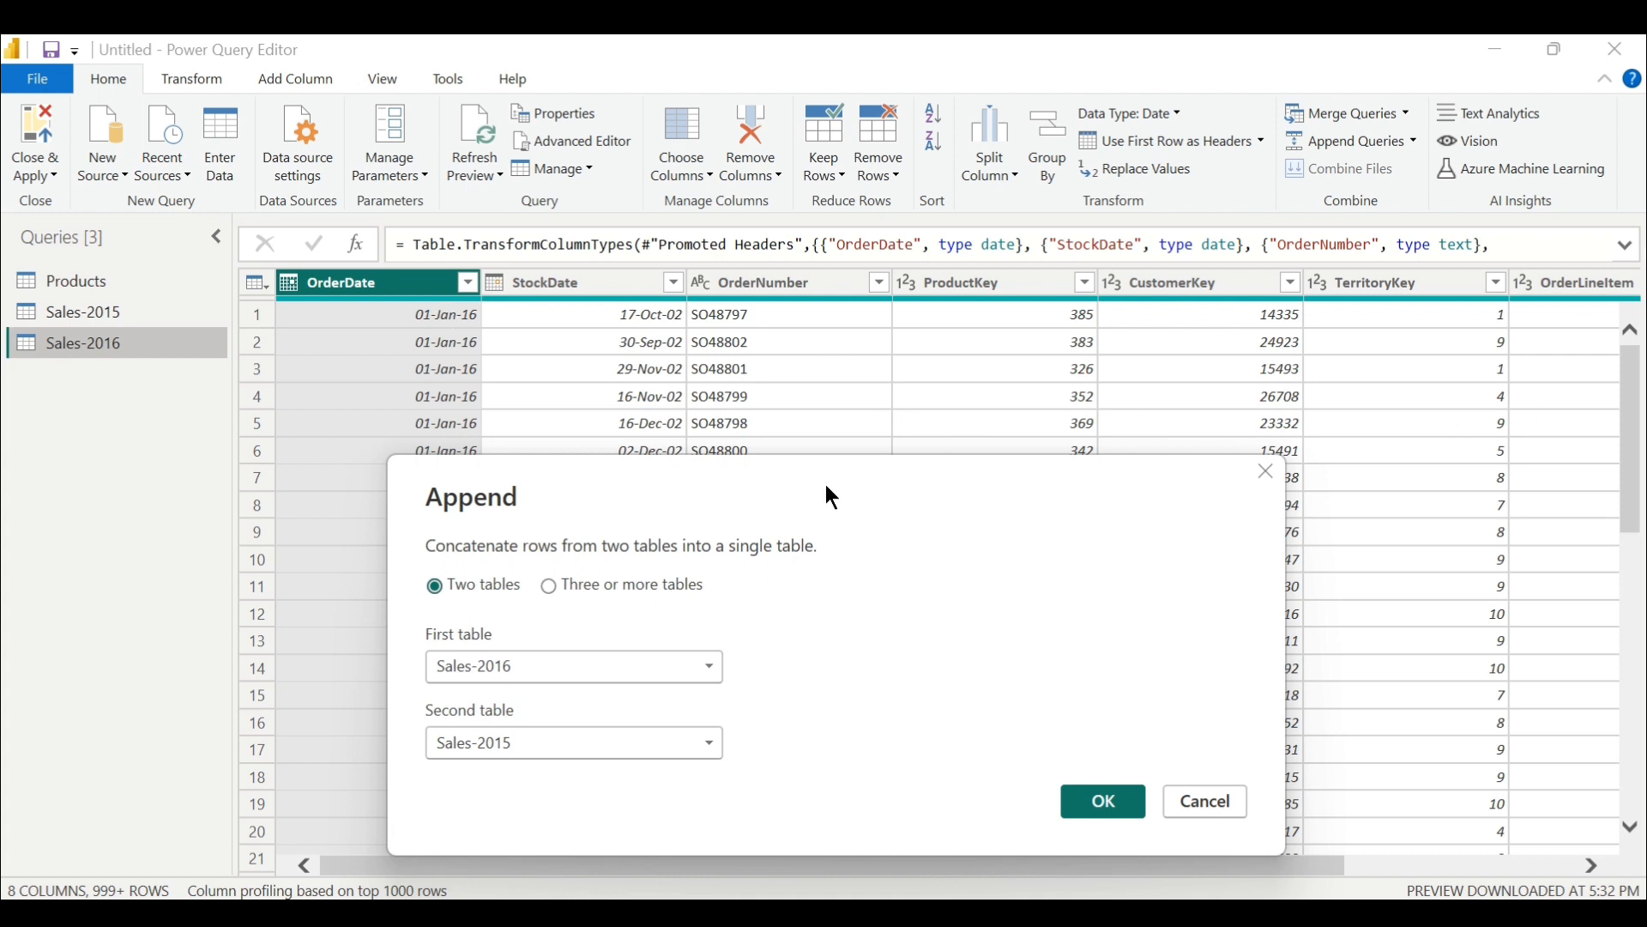
drag(810, 480, 816, 456)
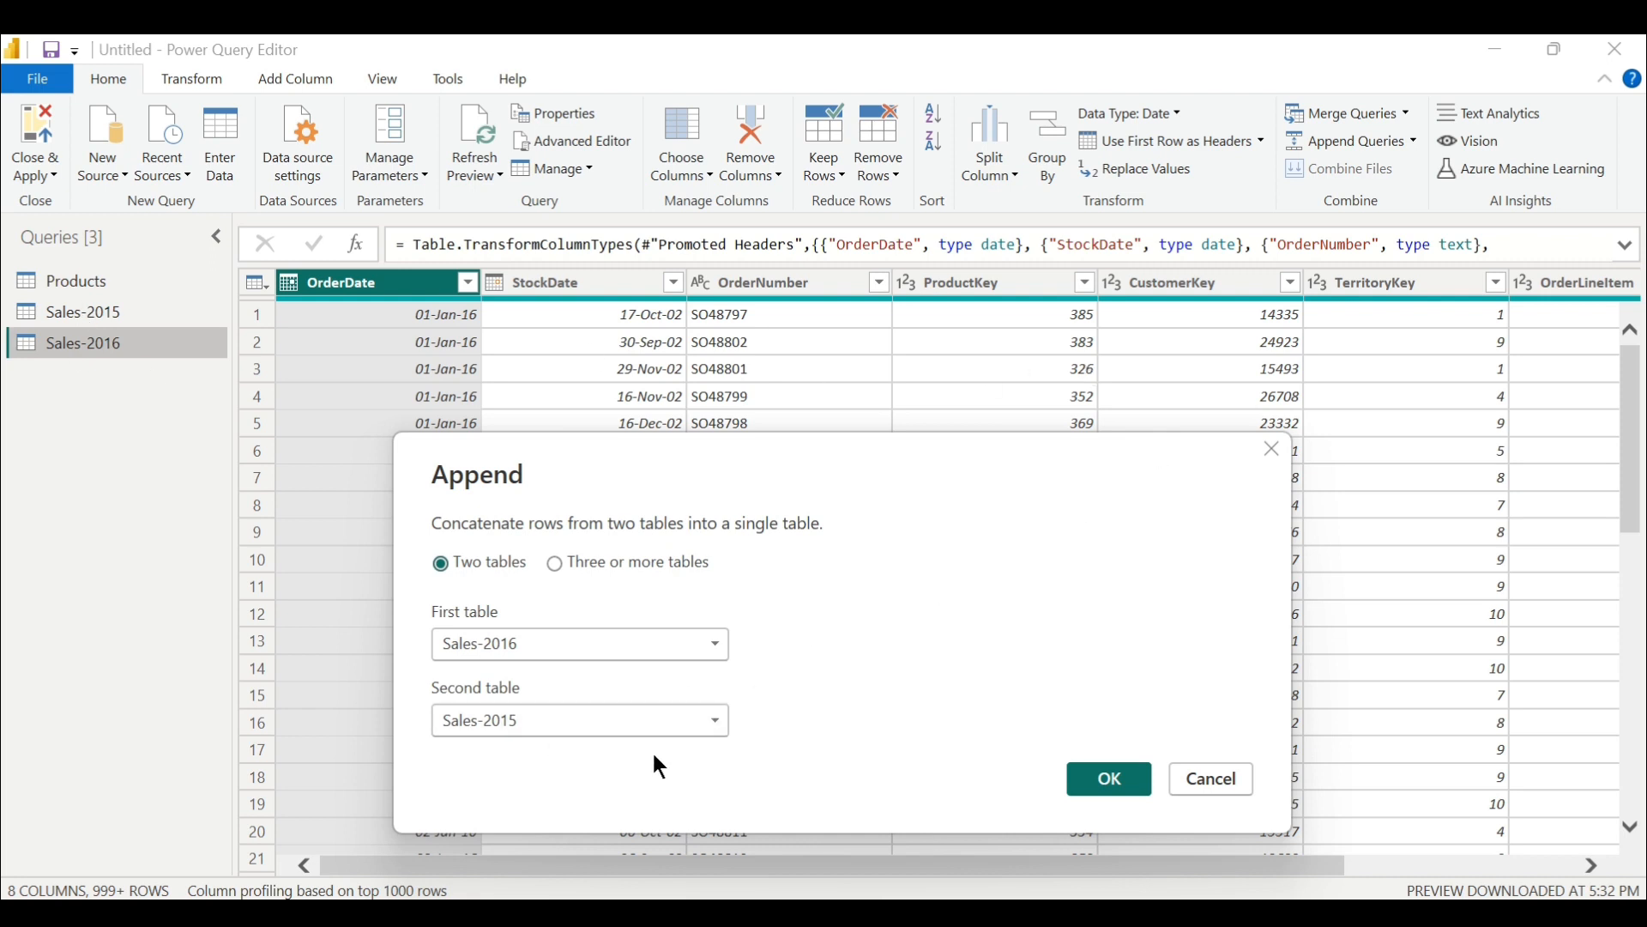
click(1110, 781)
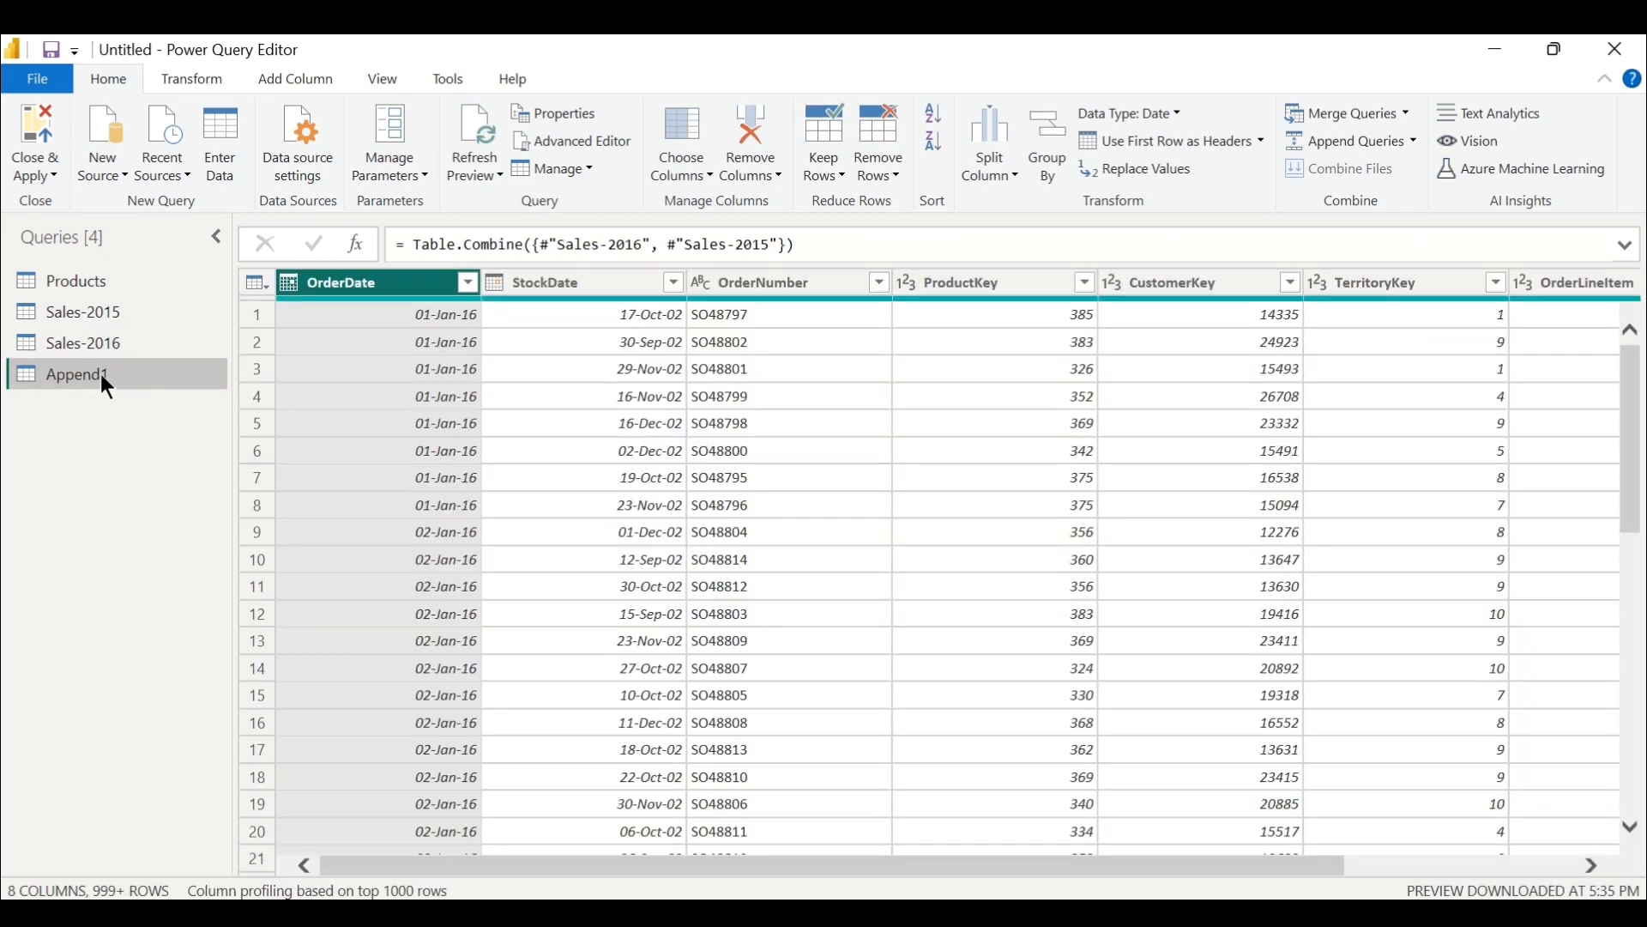
Check the complete list of OrderQuantity values in the appended query without filtering the rows.
drag(1186, 875, 1579, 829)
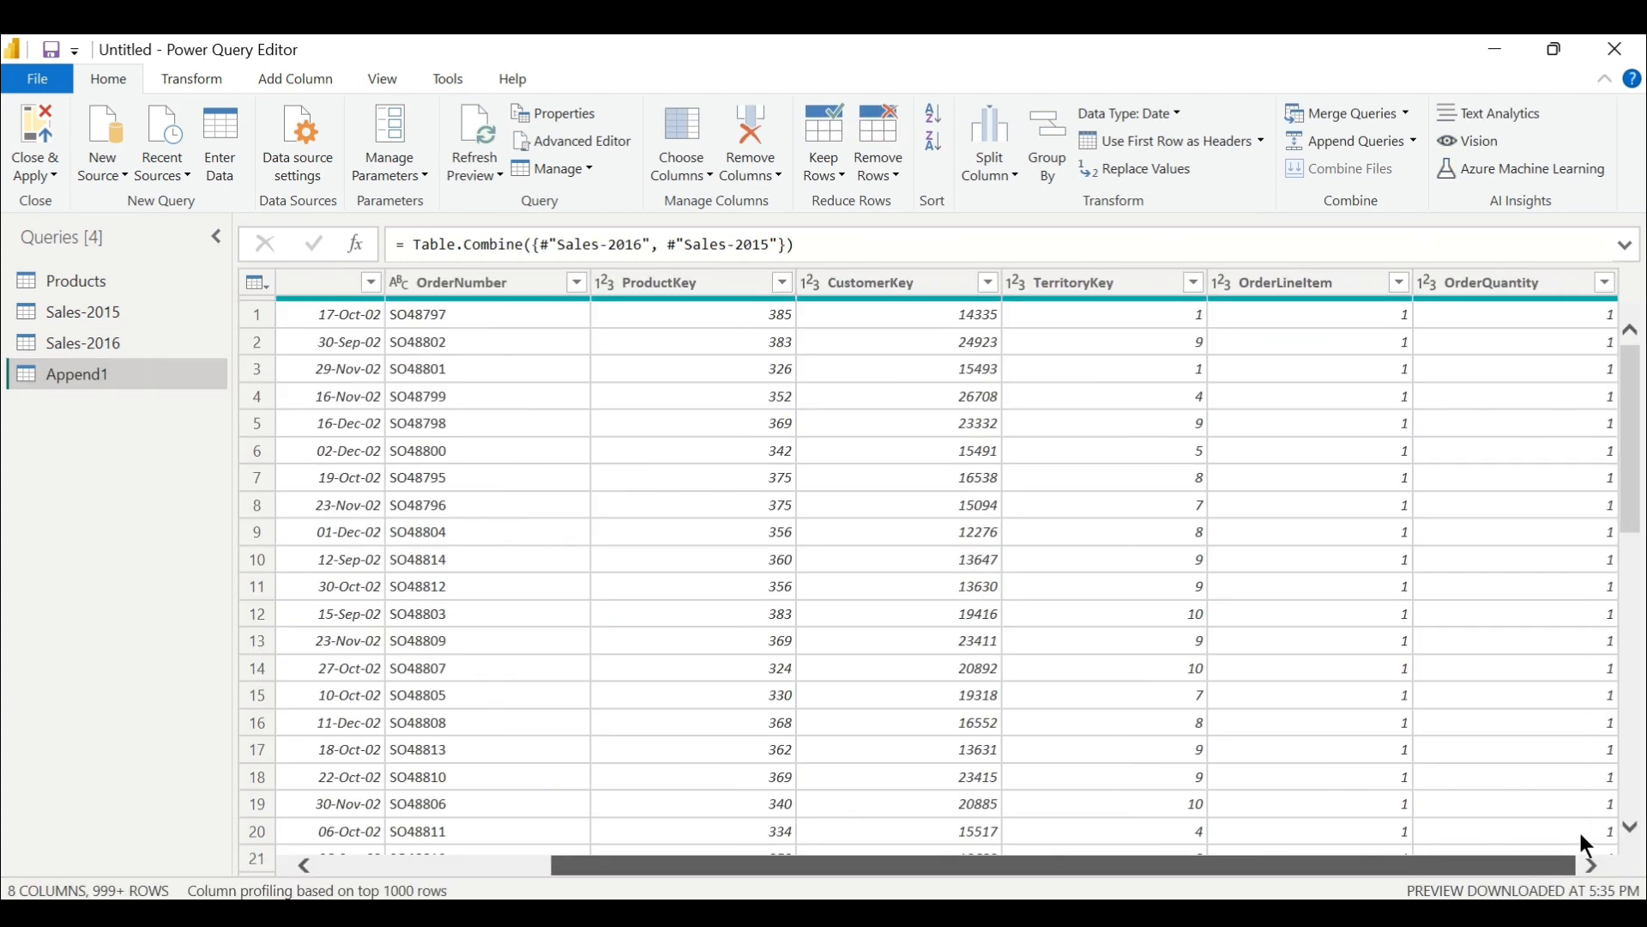
click(1604, 291)
click(1606, 285)
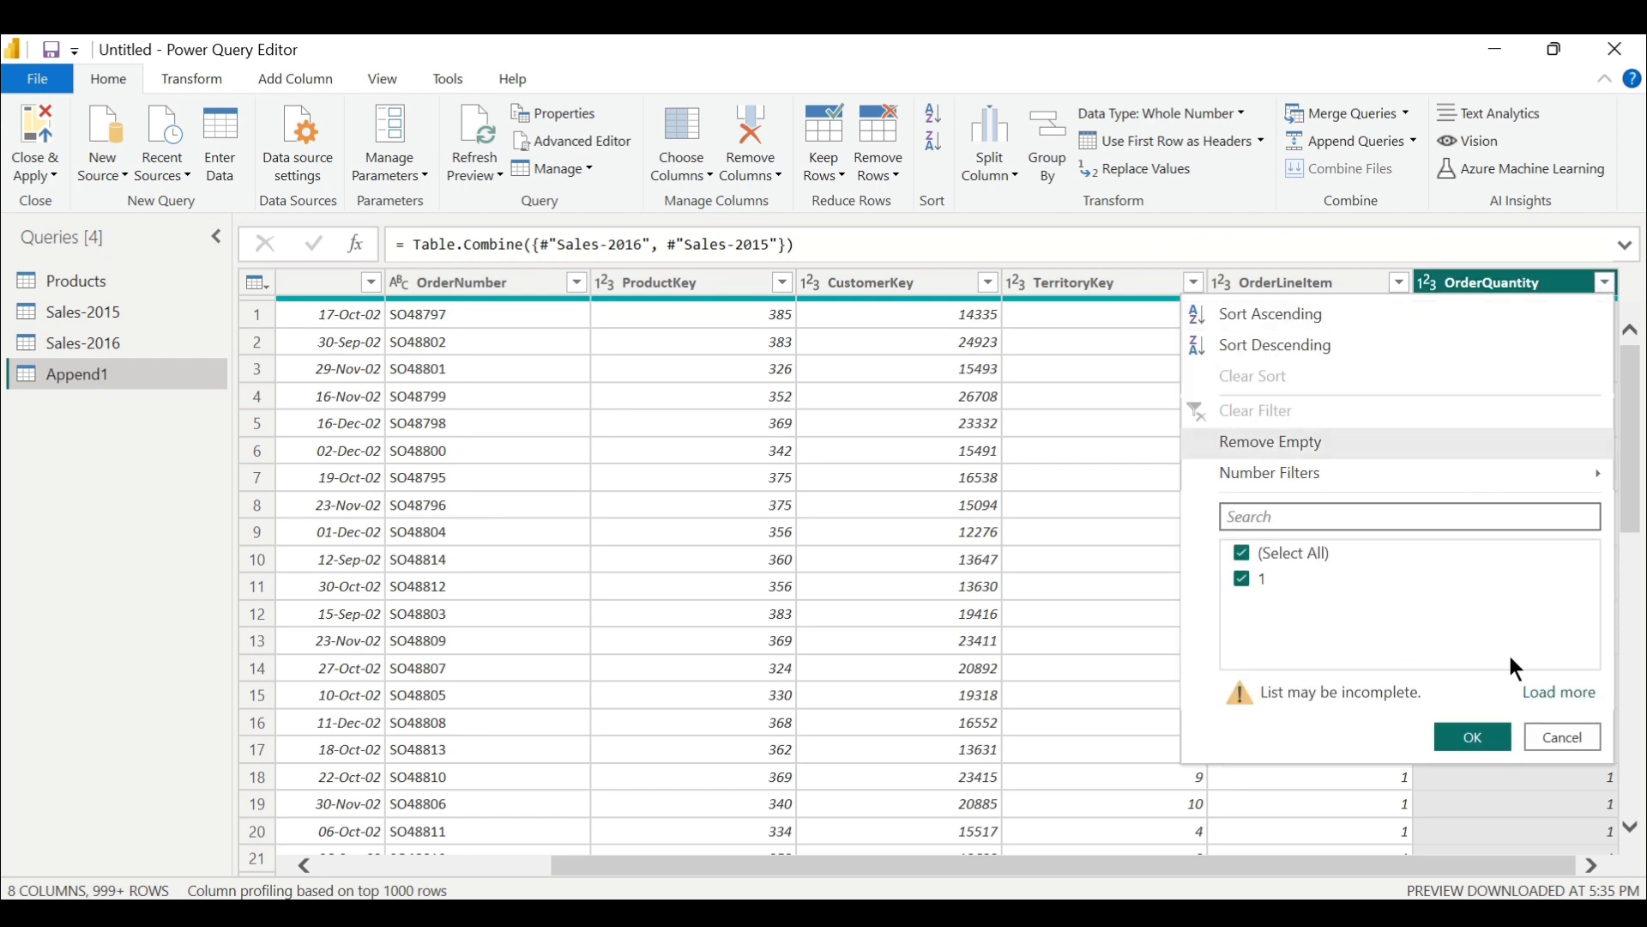
click(1536, 697)
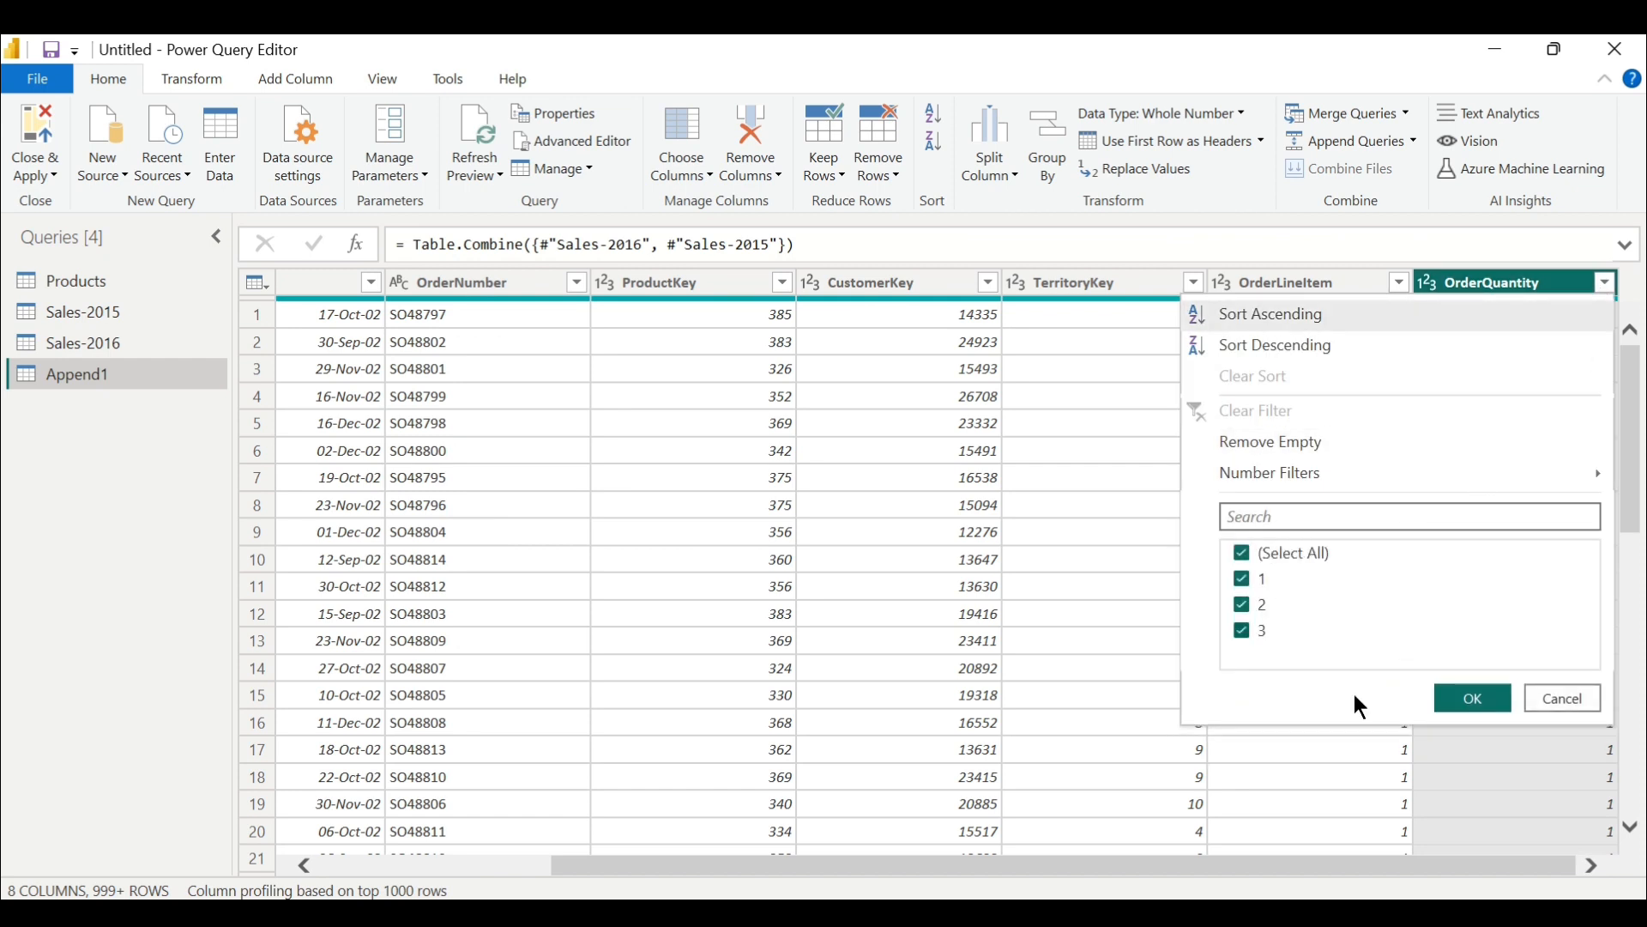
click(1559, 700)
Review the fully loaded list of OrderDate values in the appended query, from the earliest to the latest date, without filtering.
drag(1426, 867, 909, 893)
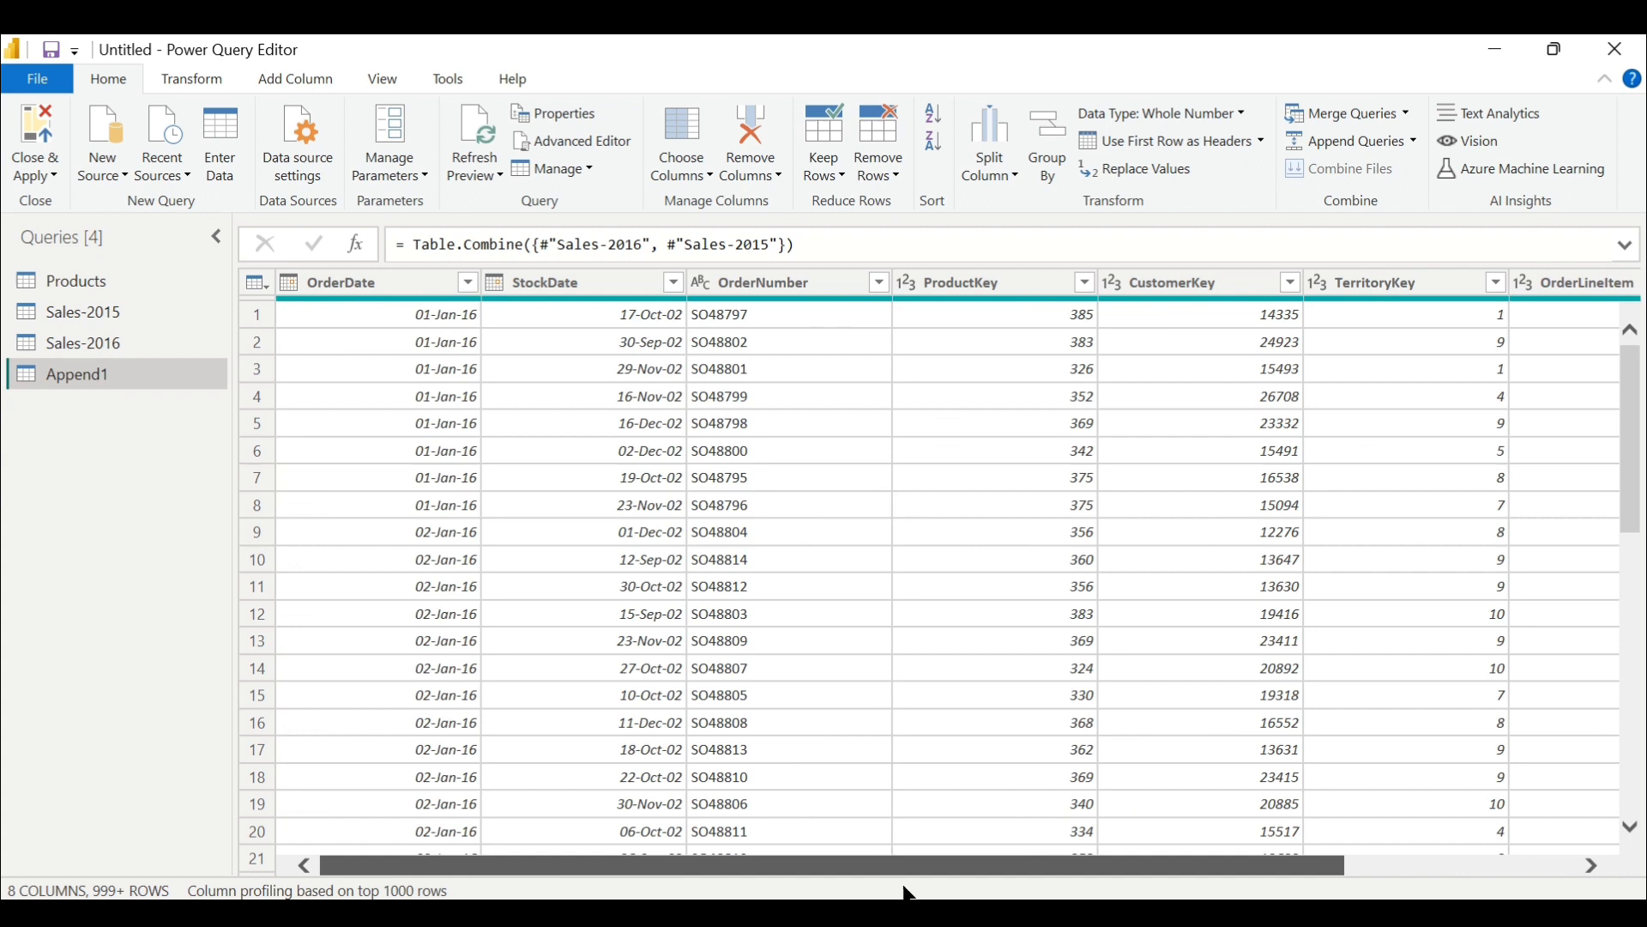
click(468, 283)
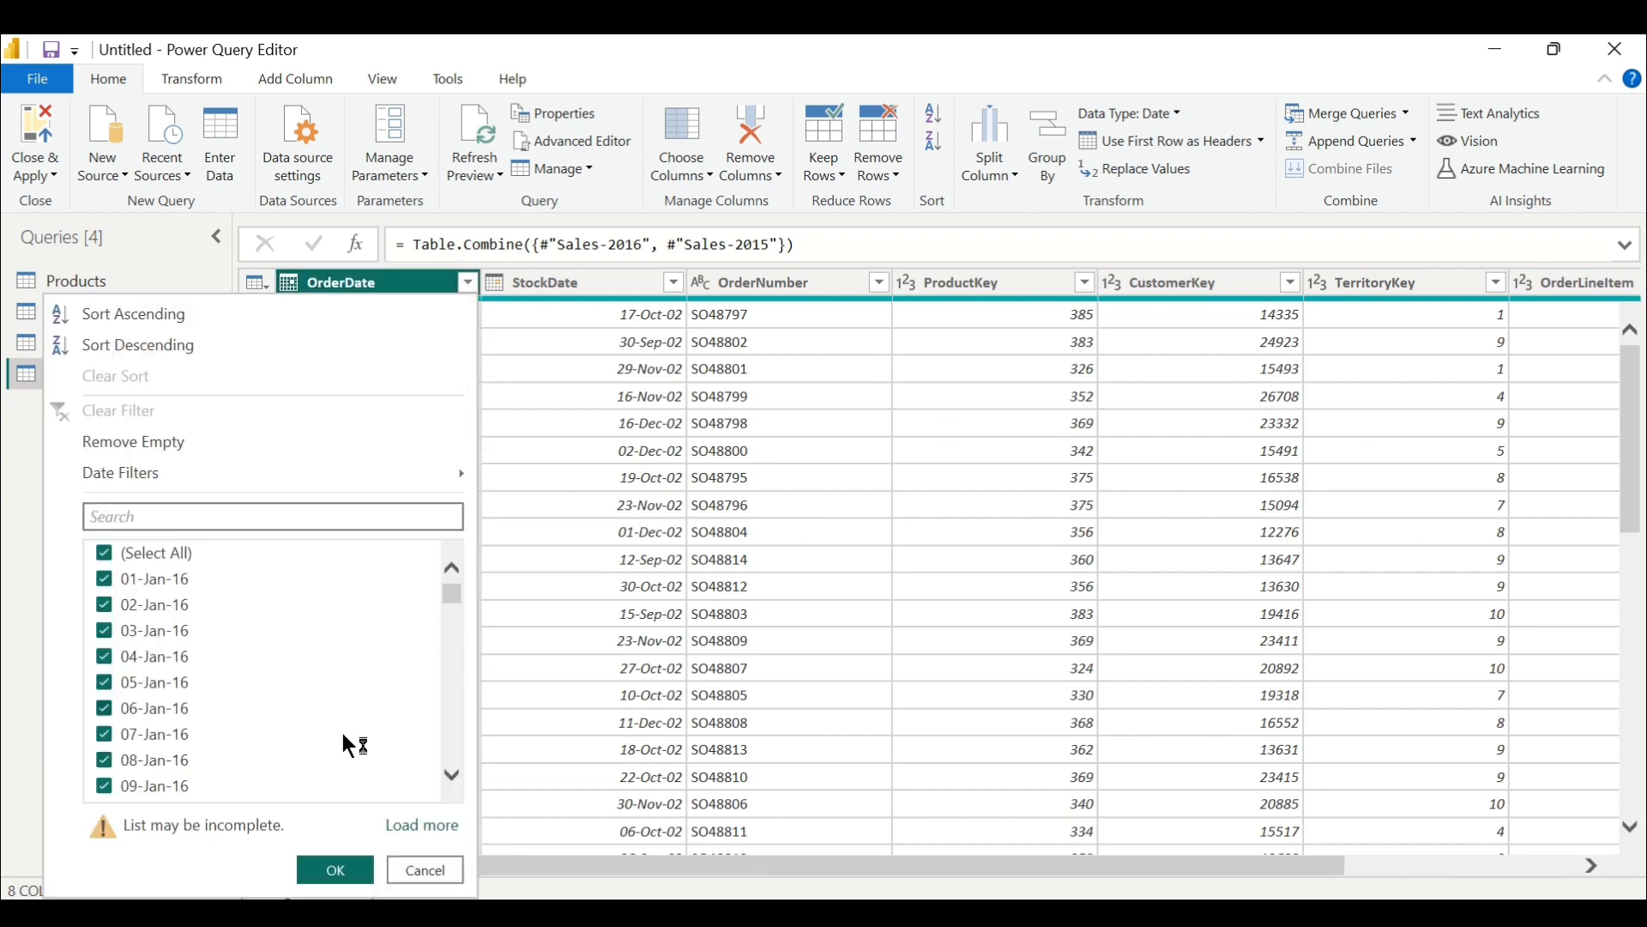
click(409, 828)
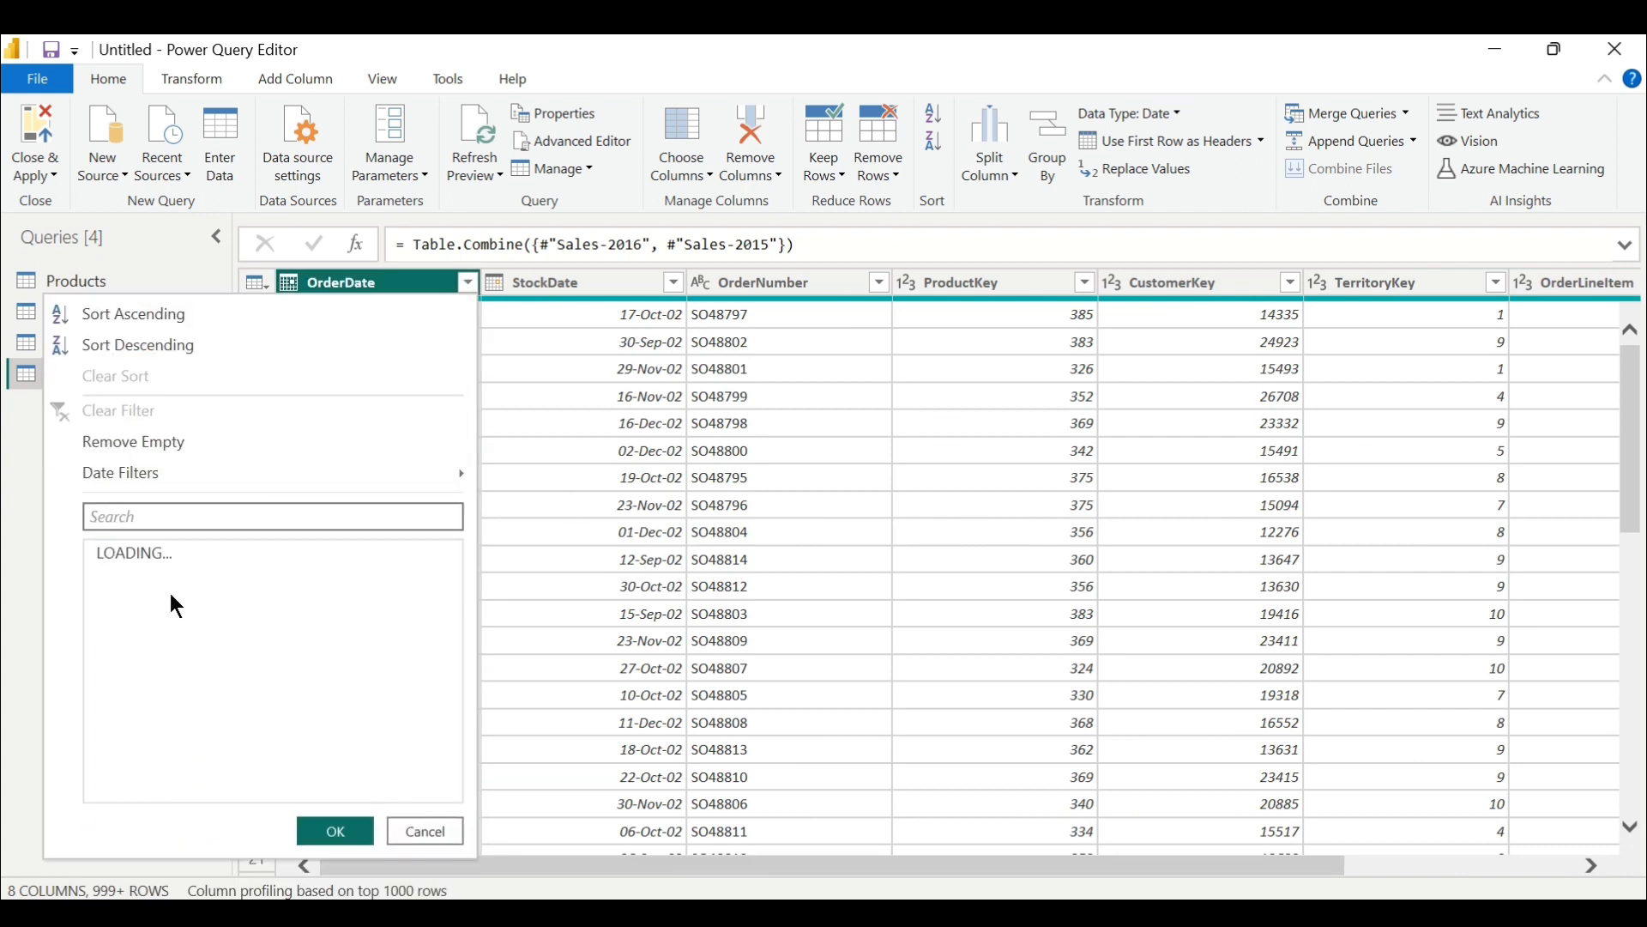
scroll(191, 592, down, 7)
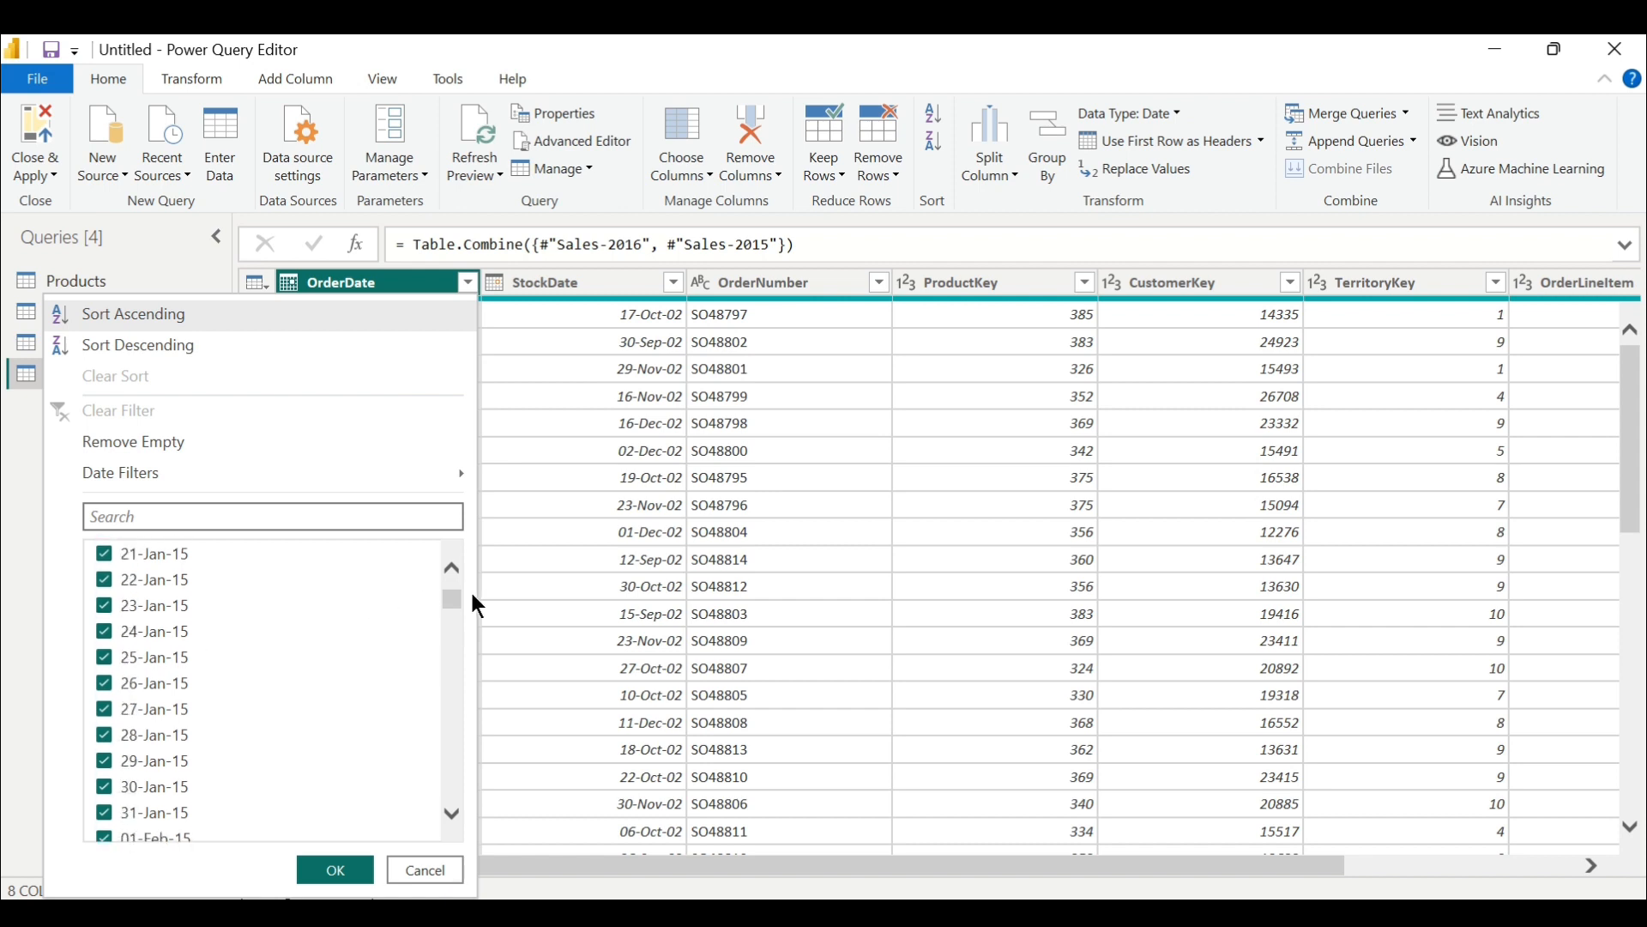
drag(453, 600, 448, 790)
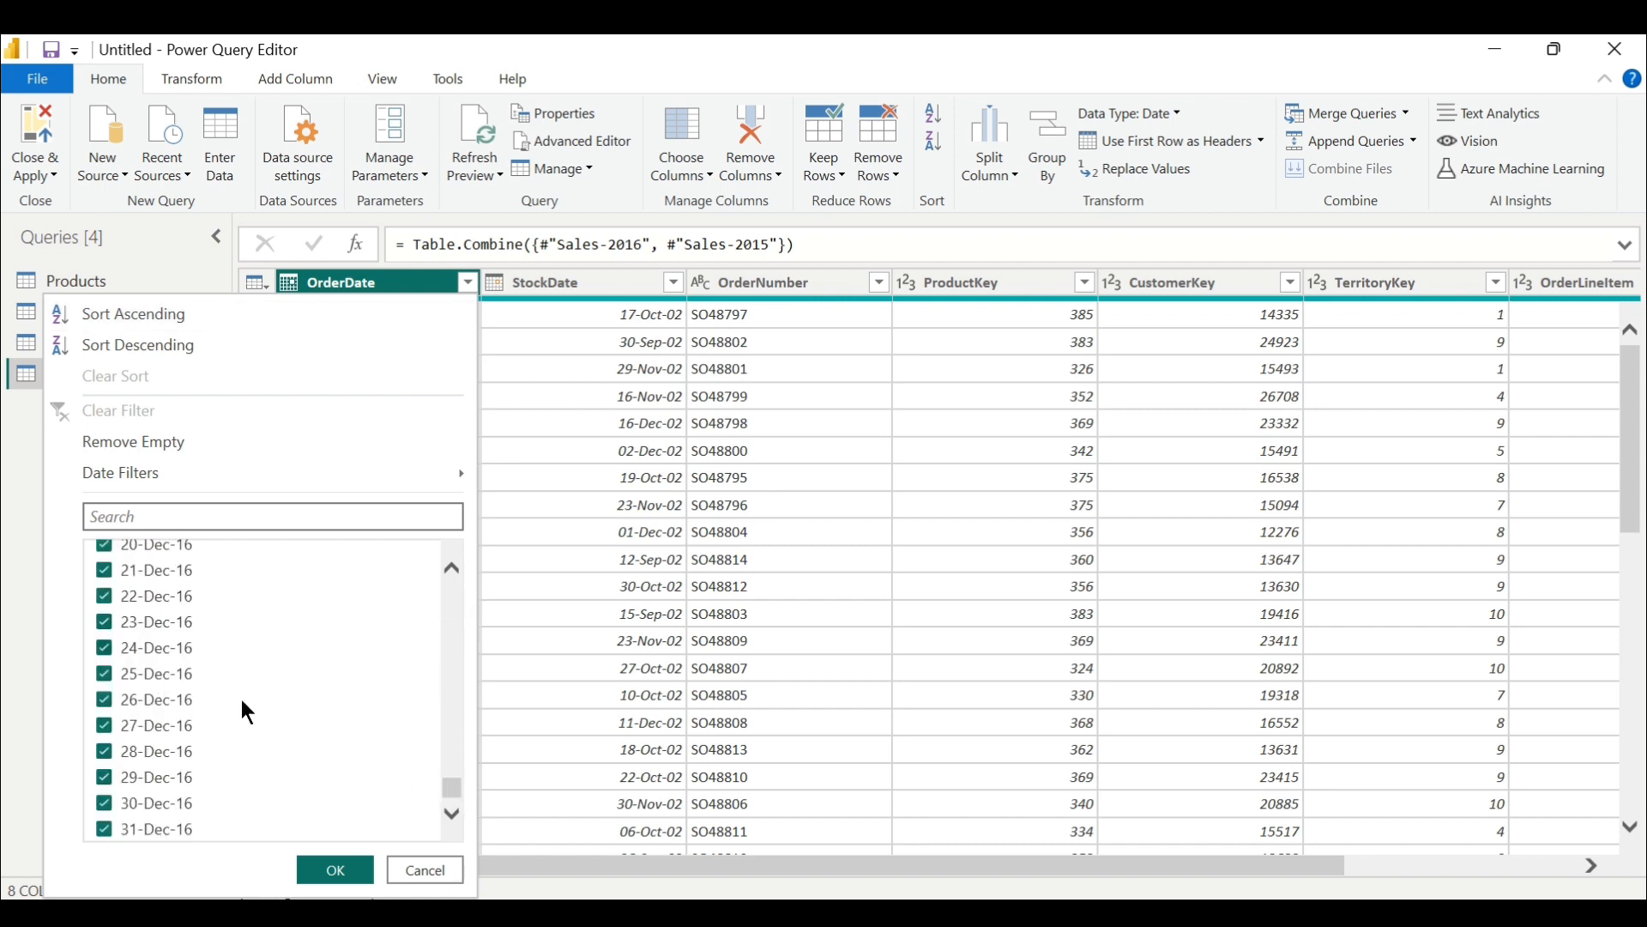
click(422, 870)
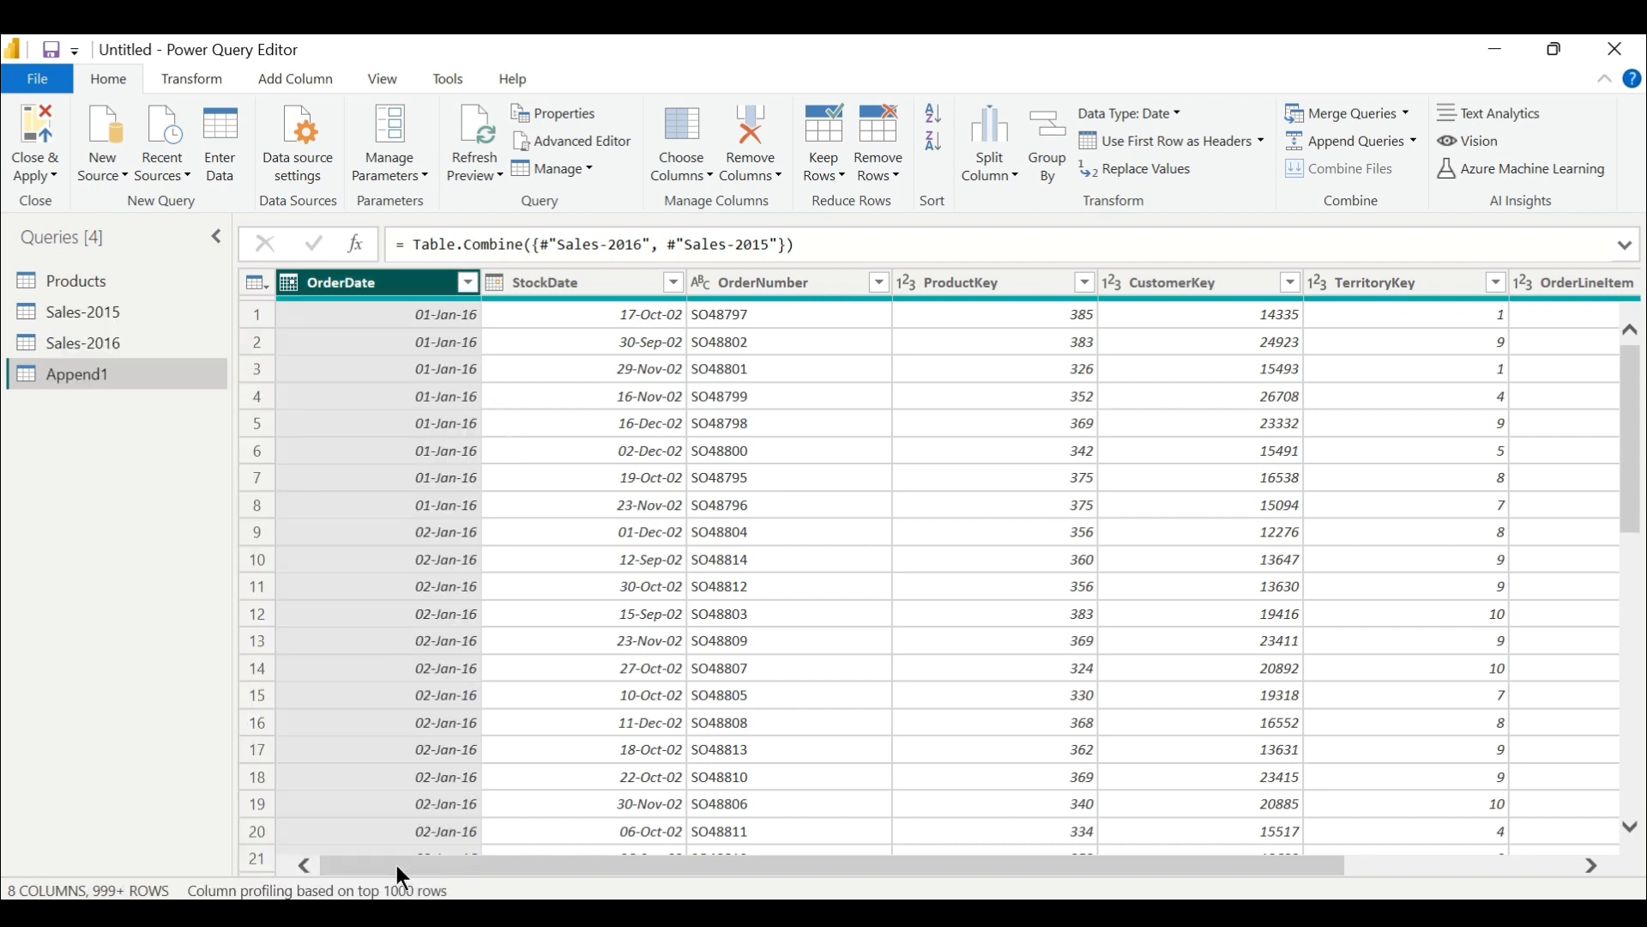
Base the column profiling of the appended query on the entire data set and look through its rows and columns.
click(396, 892)
click(395, 887)
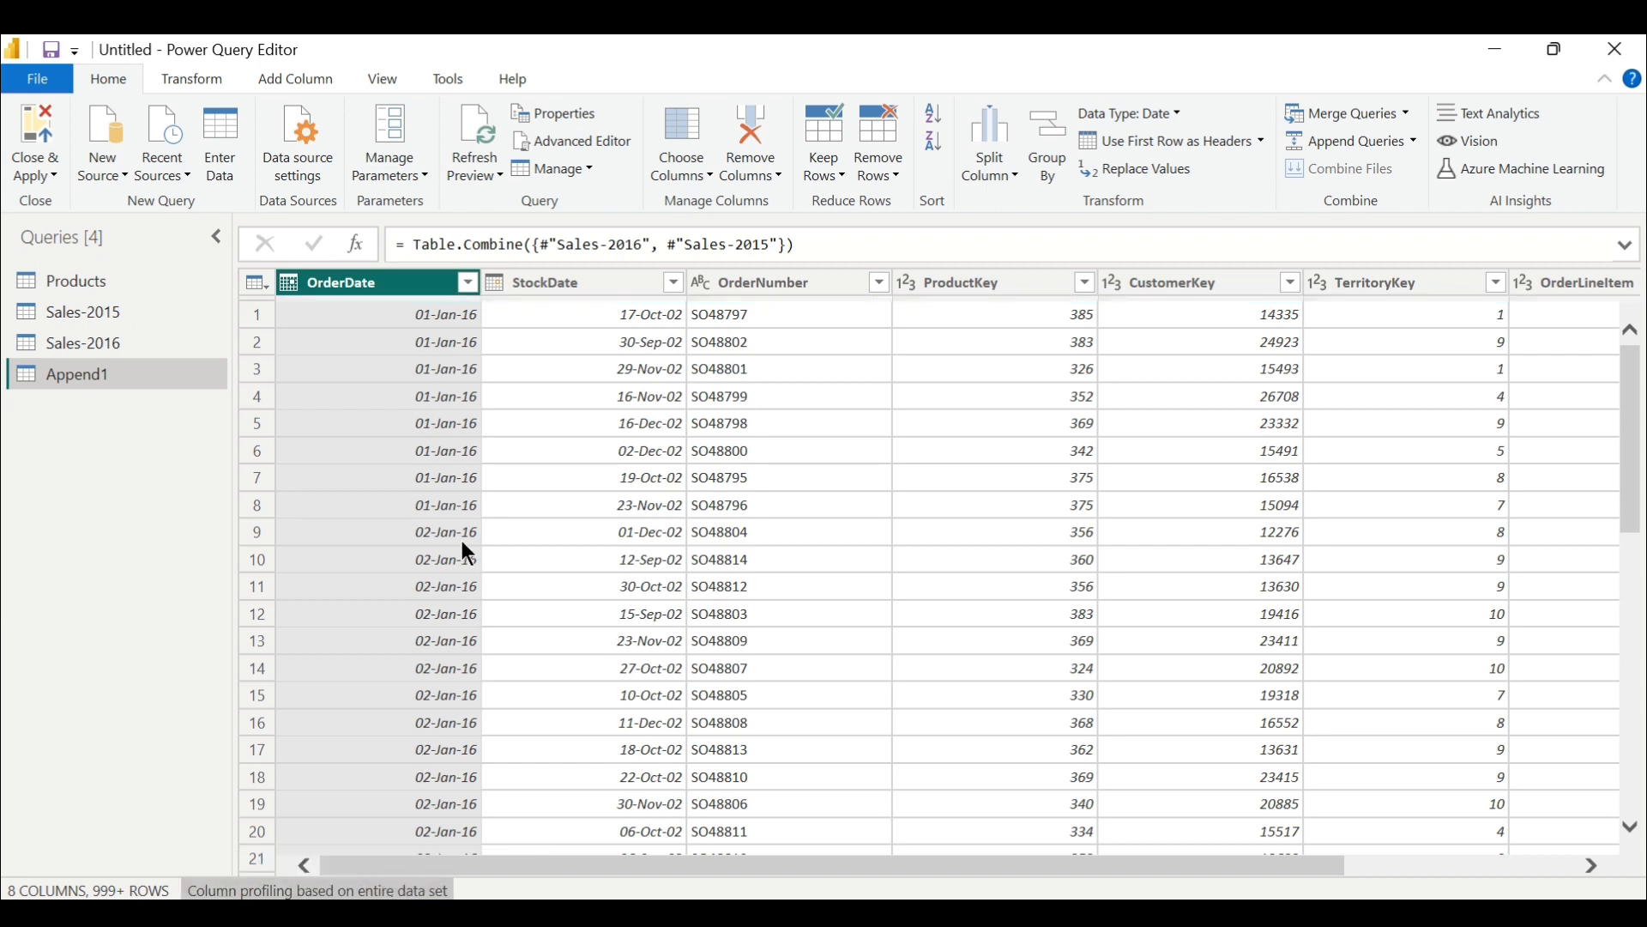
click(439, 410)
scroll(440, 493, down, 10)
scroll(437, 521, down, 10)
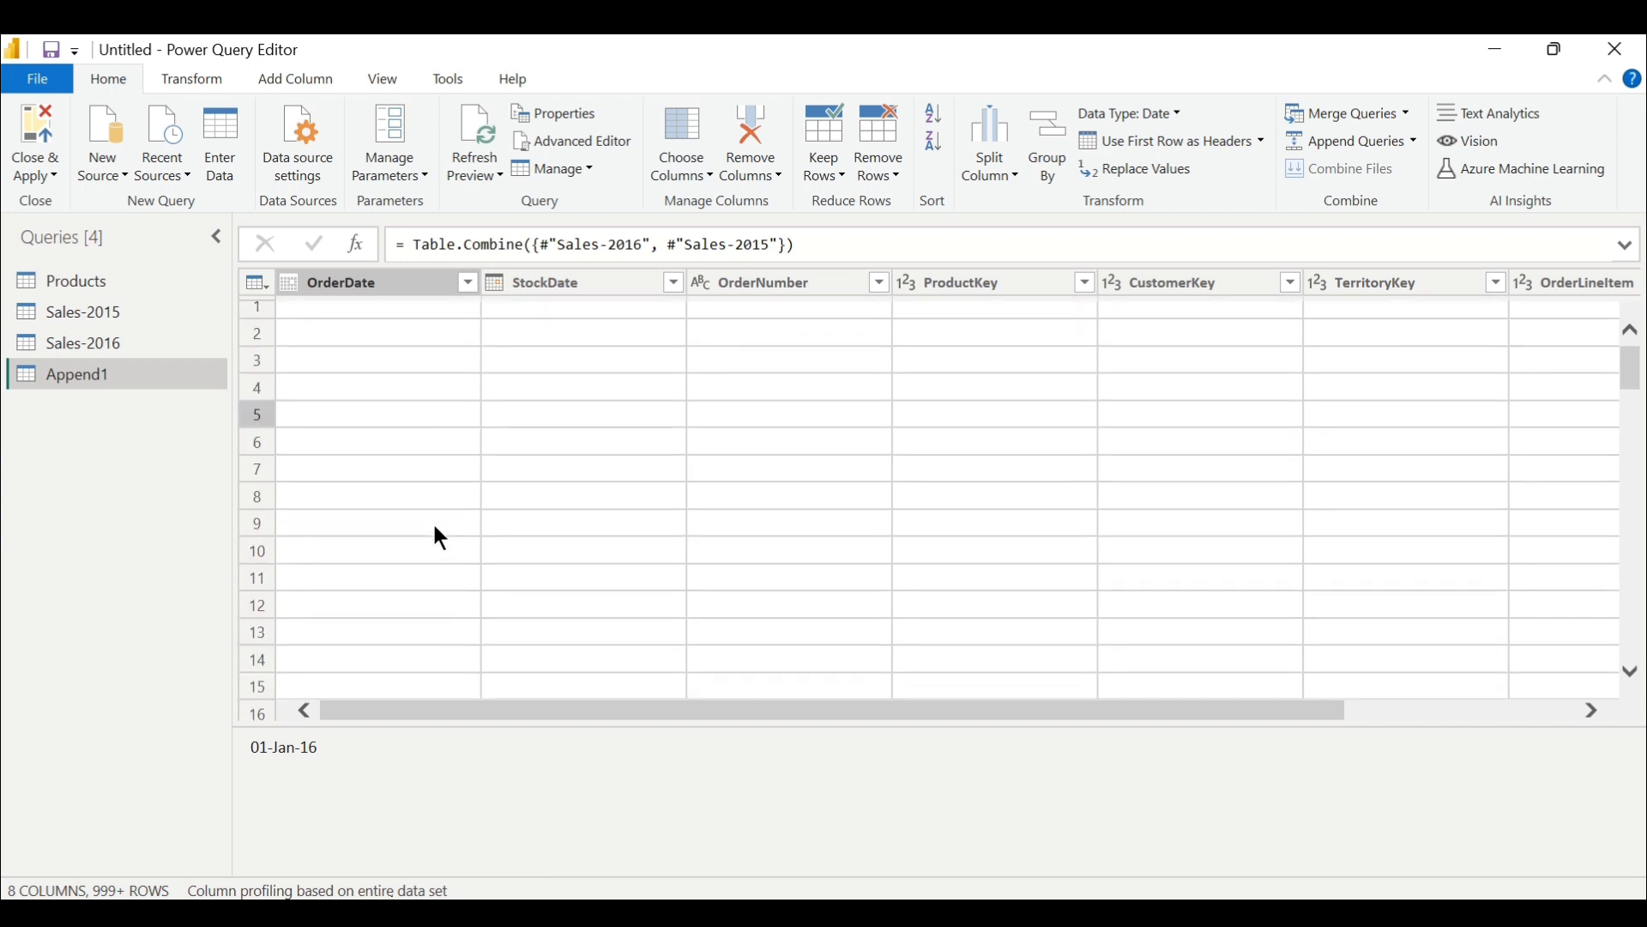
click(320, 894)
click(204, 758)
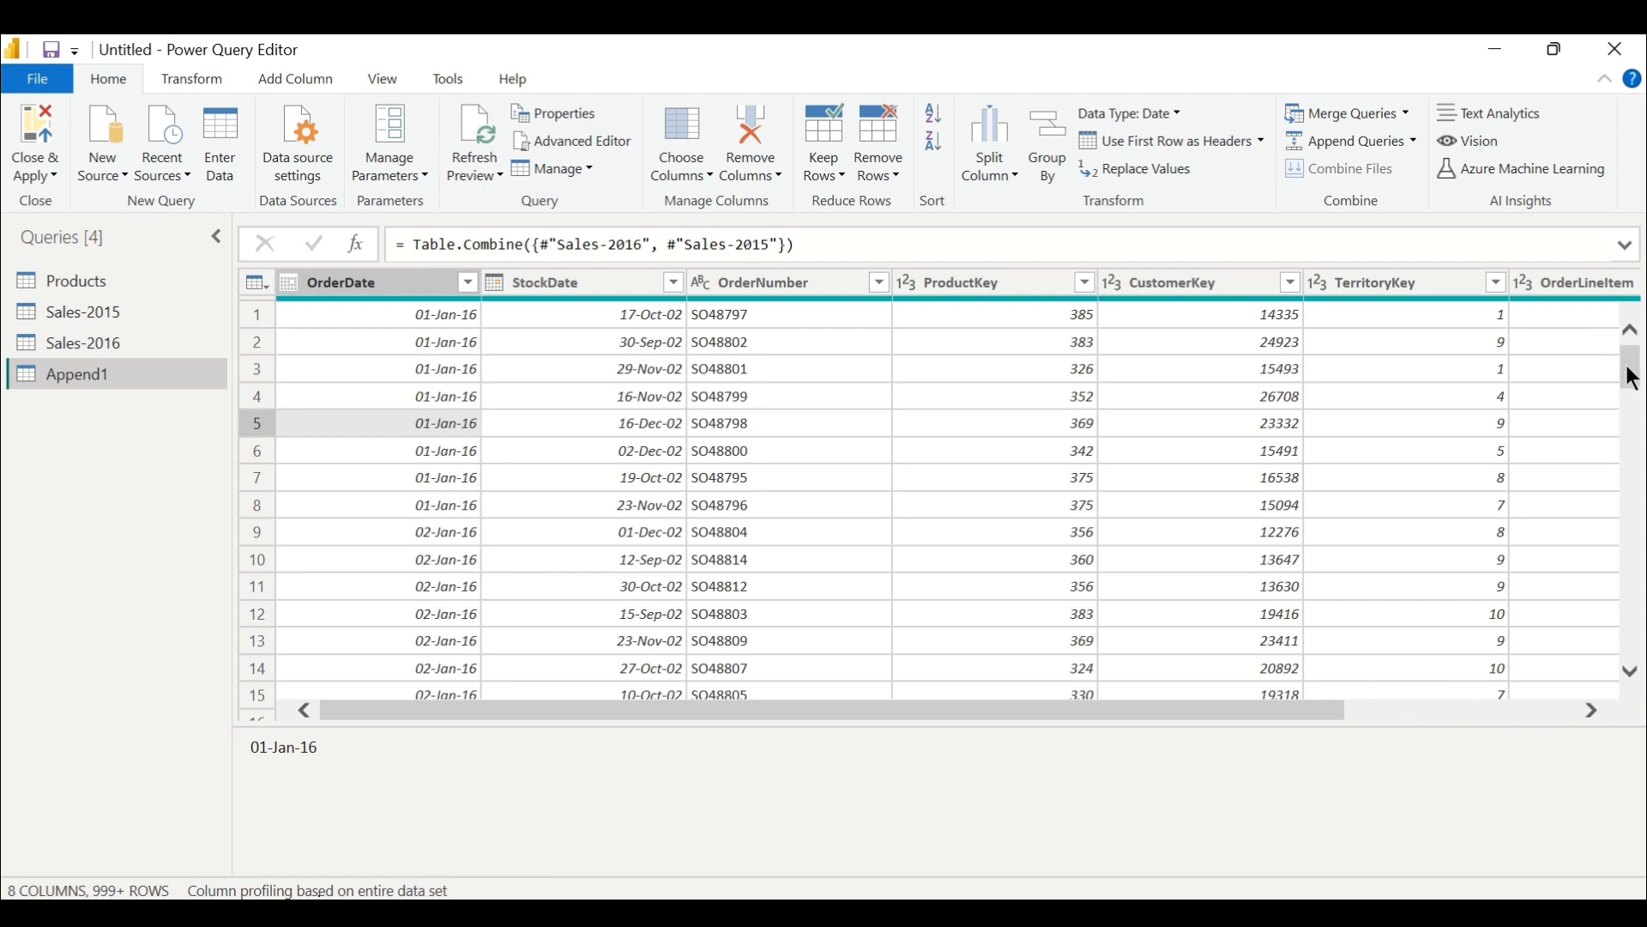
click(1592, 711)
click(1592, 711)
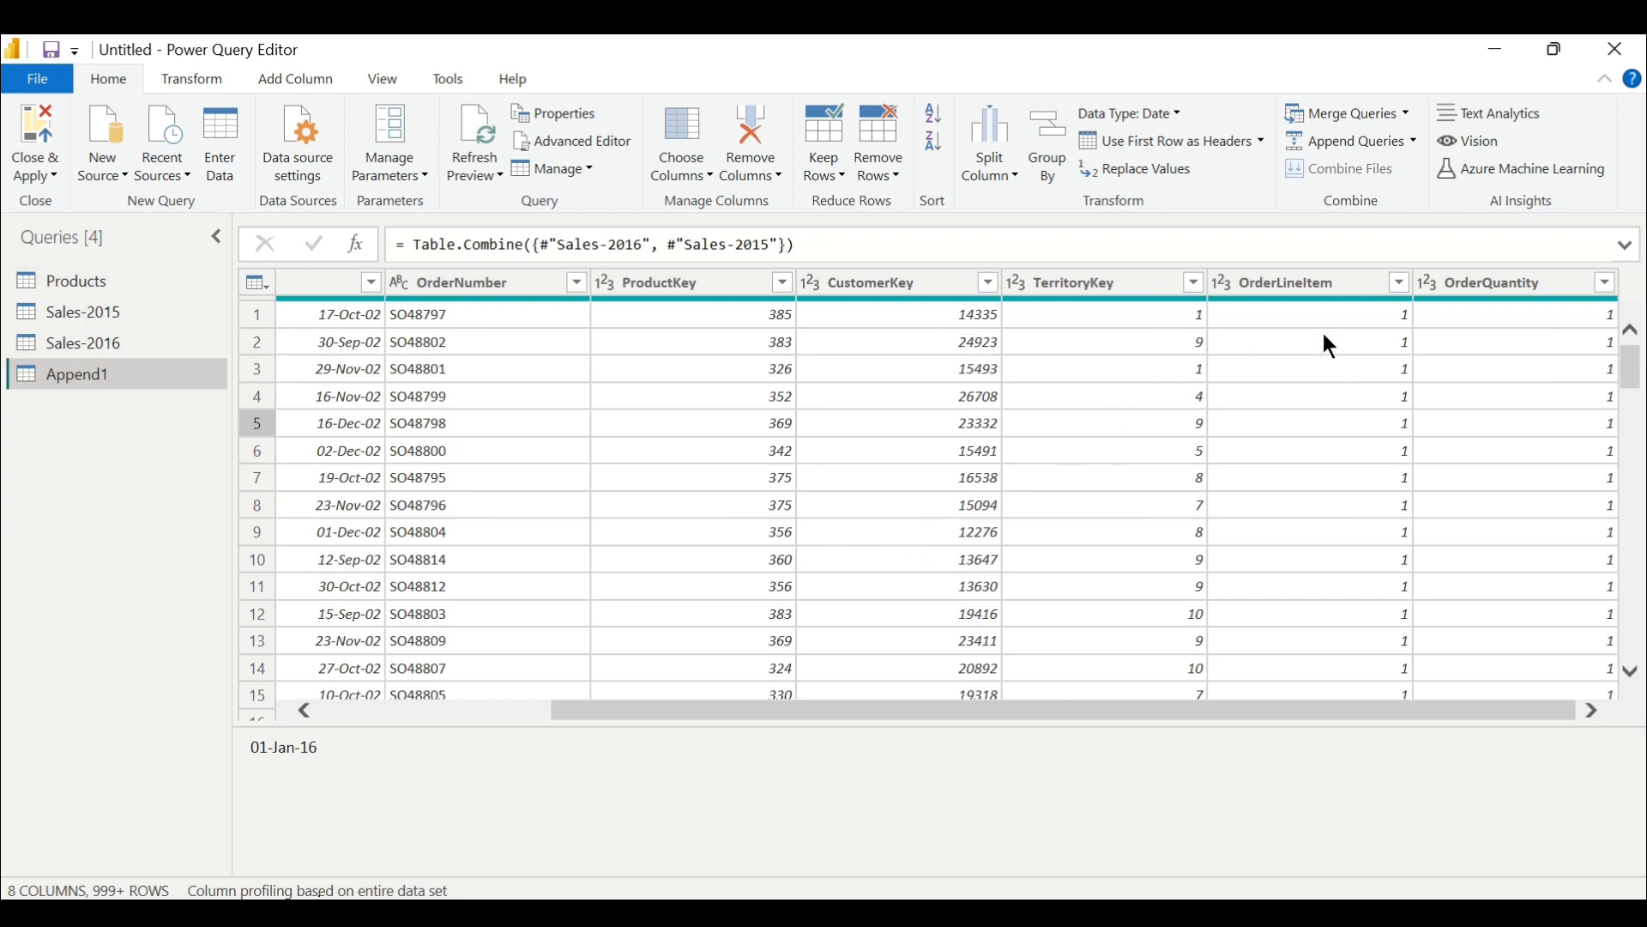
drag(743, 712, 355, 712)
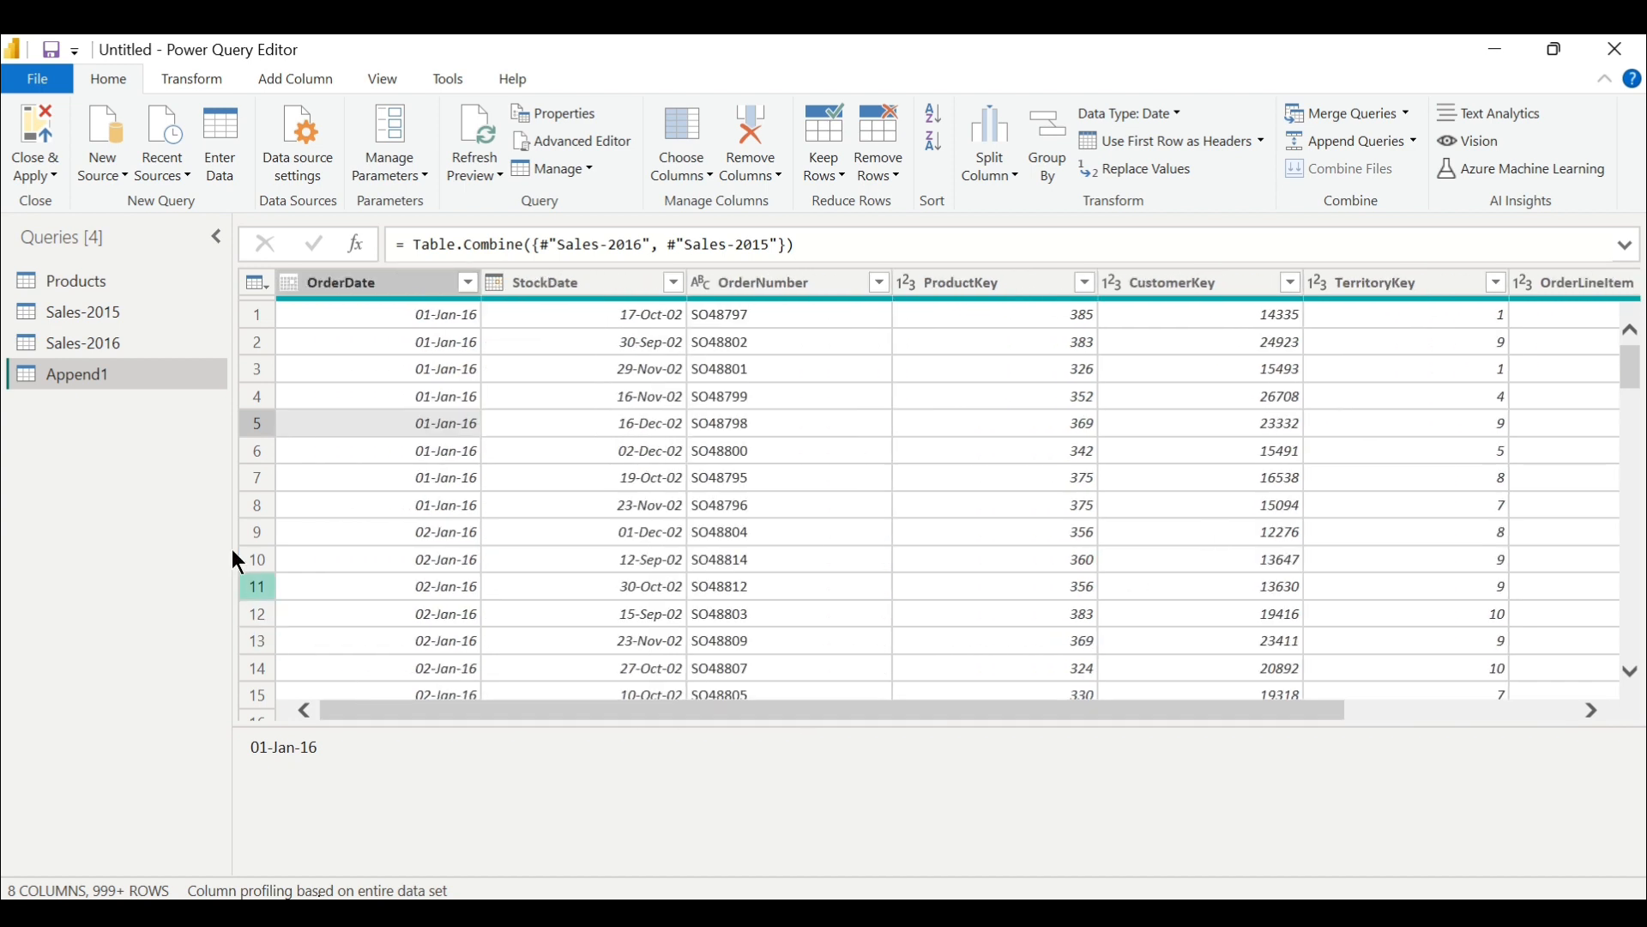
Delete the Append1, Sales-2016 and Sales-2015 queries, and close the query editor with the changes applied.
right_click(108, 373)
click(165, 441)
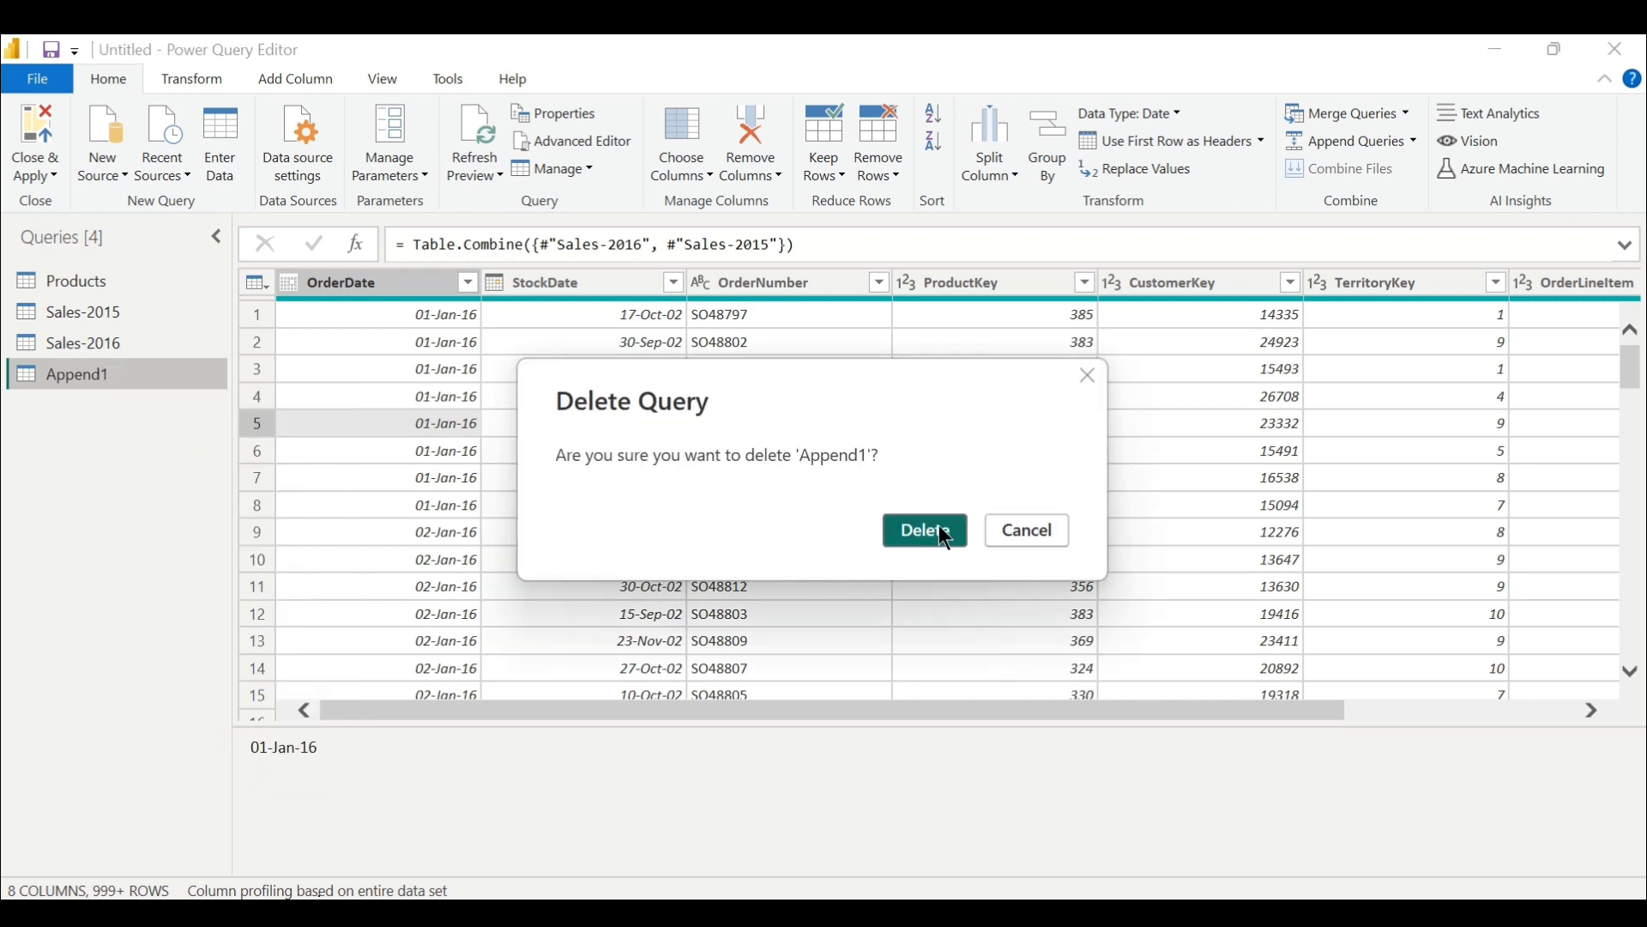
click(935, 529)
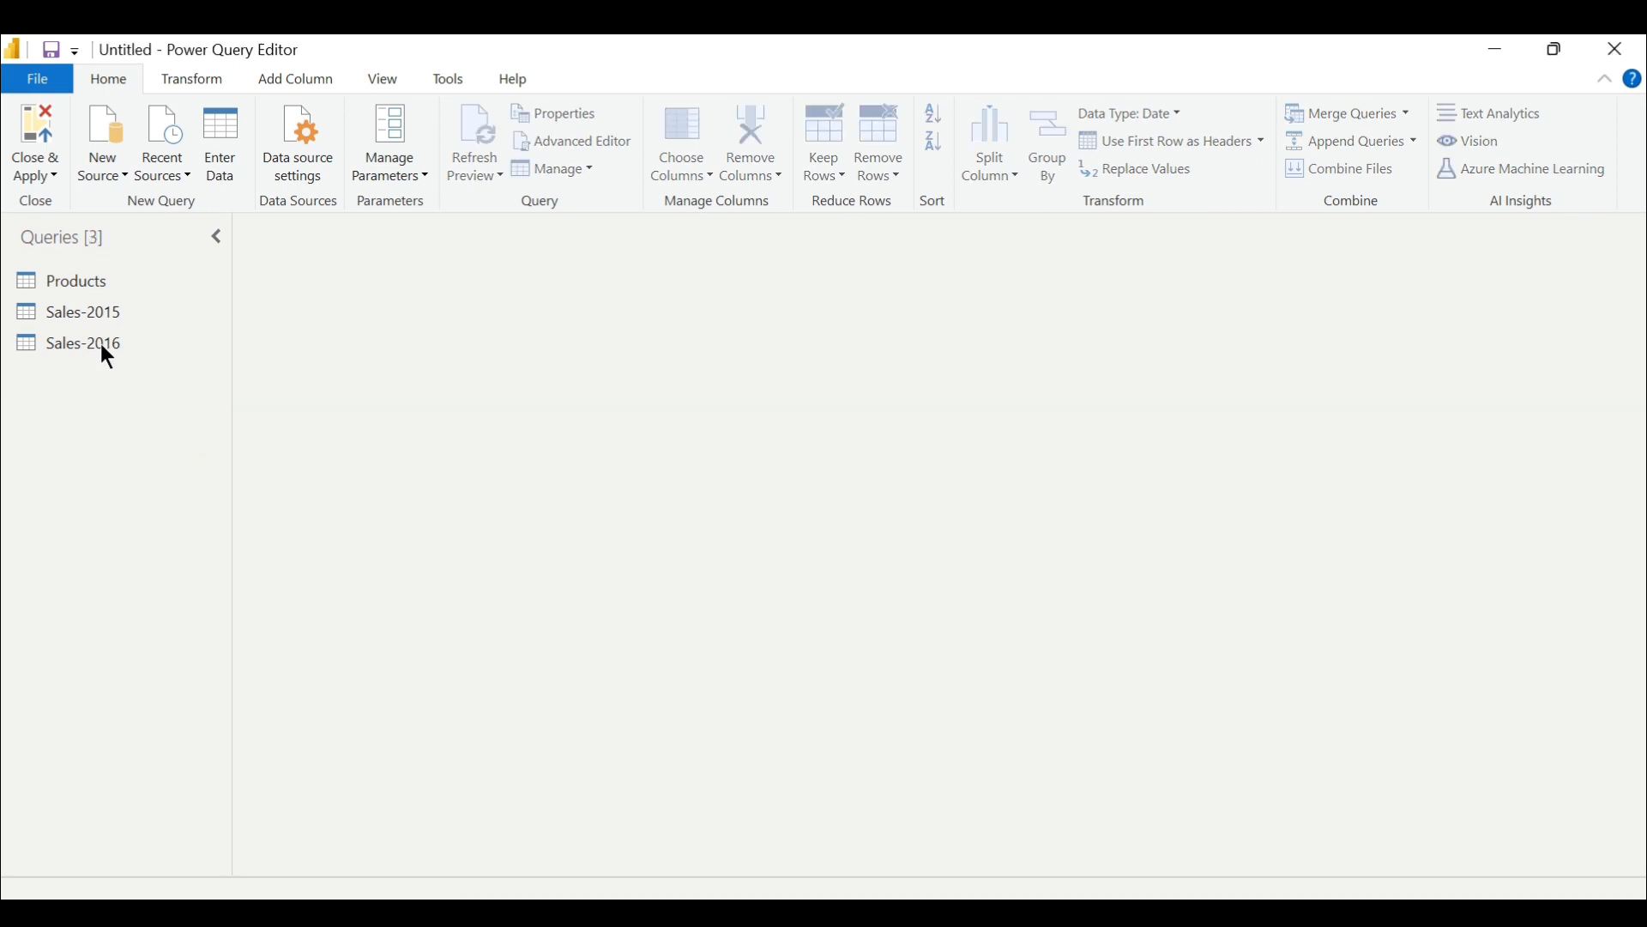
right_click(102, 345)
click(183, 417)
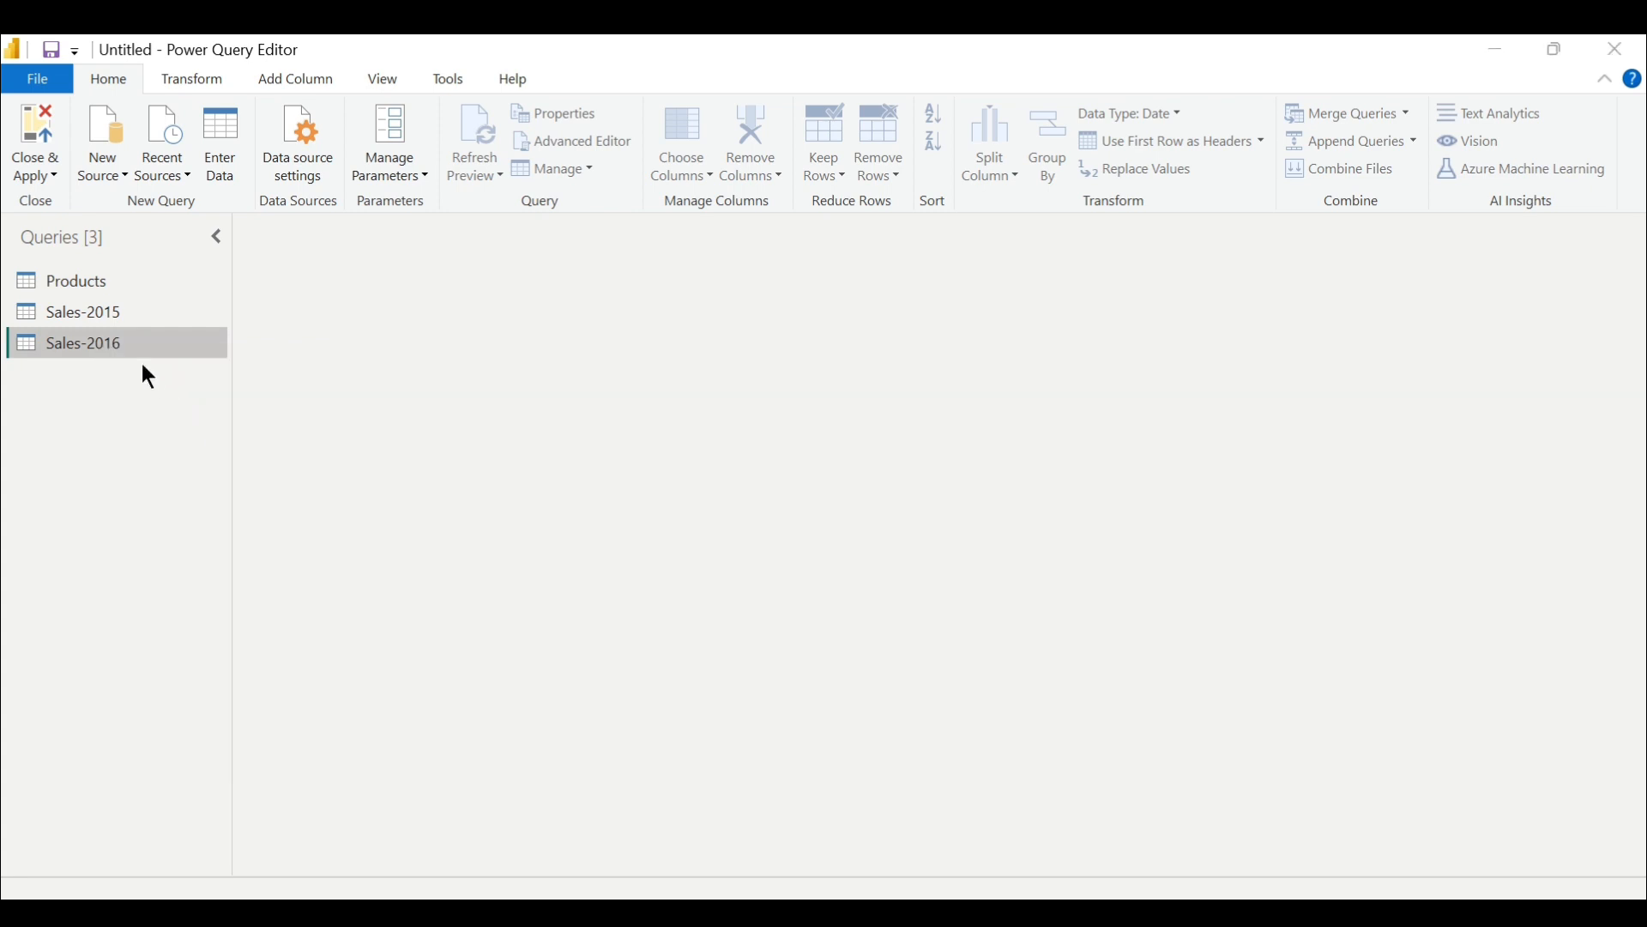
click(914, 534)
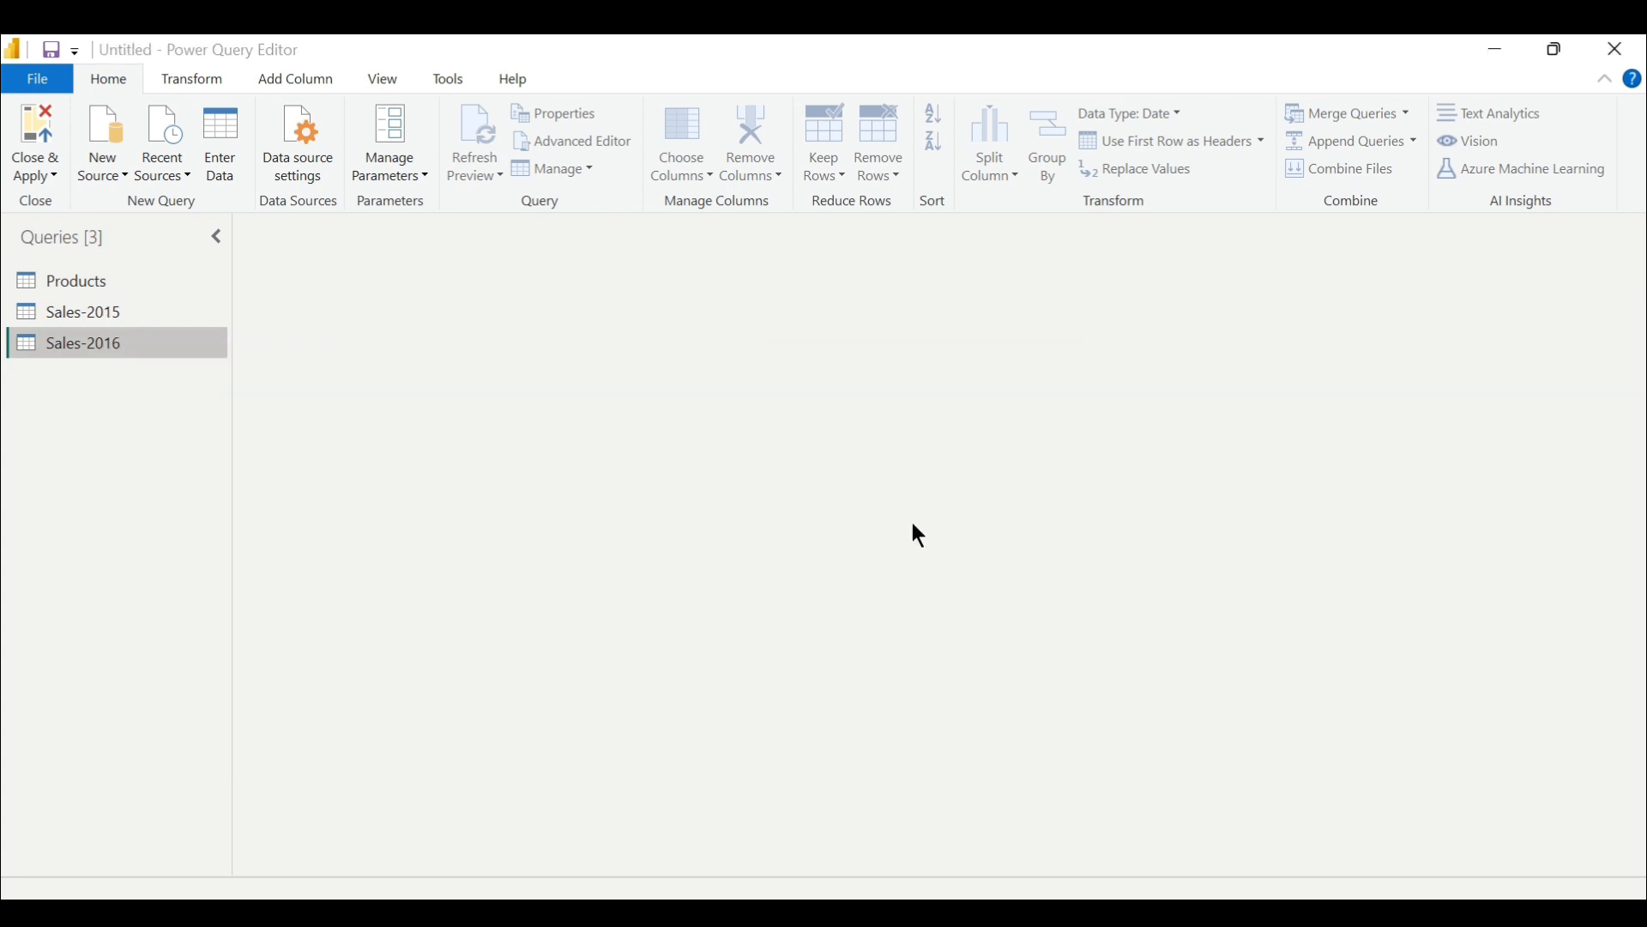
right_click(97, 316)
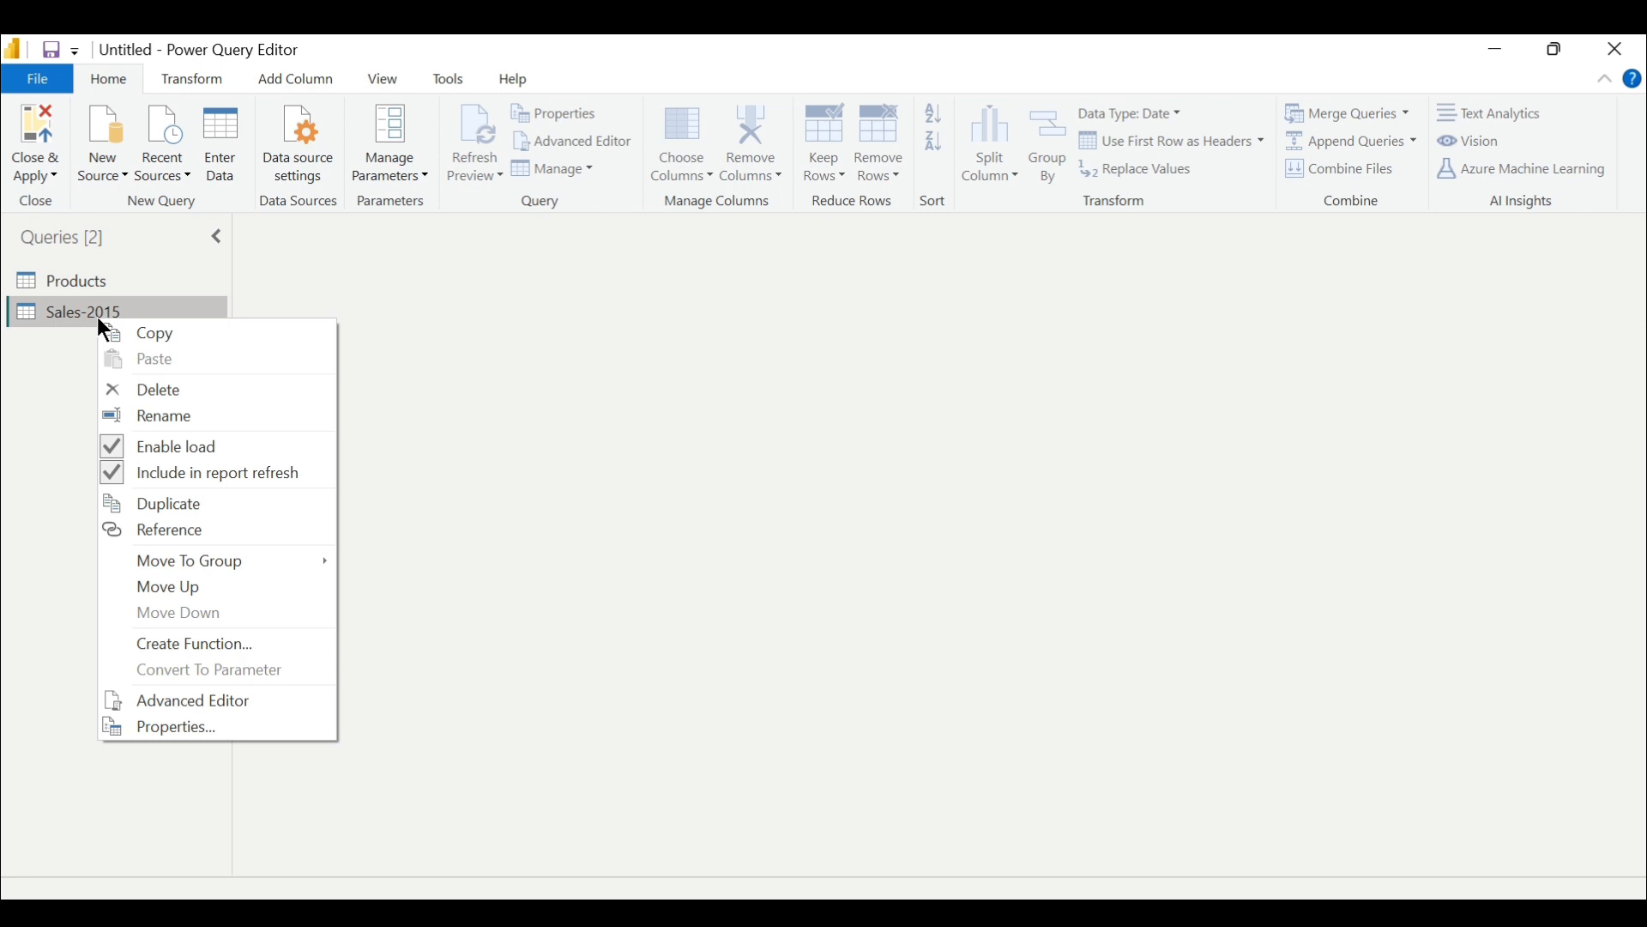
click(170, 390)
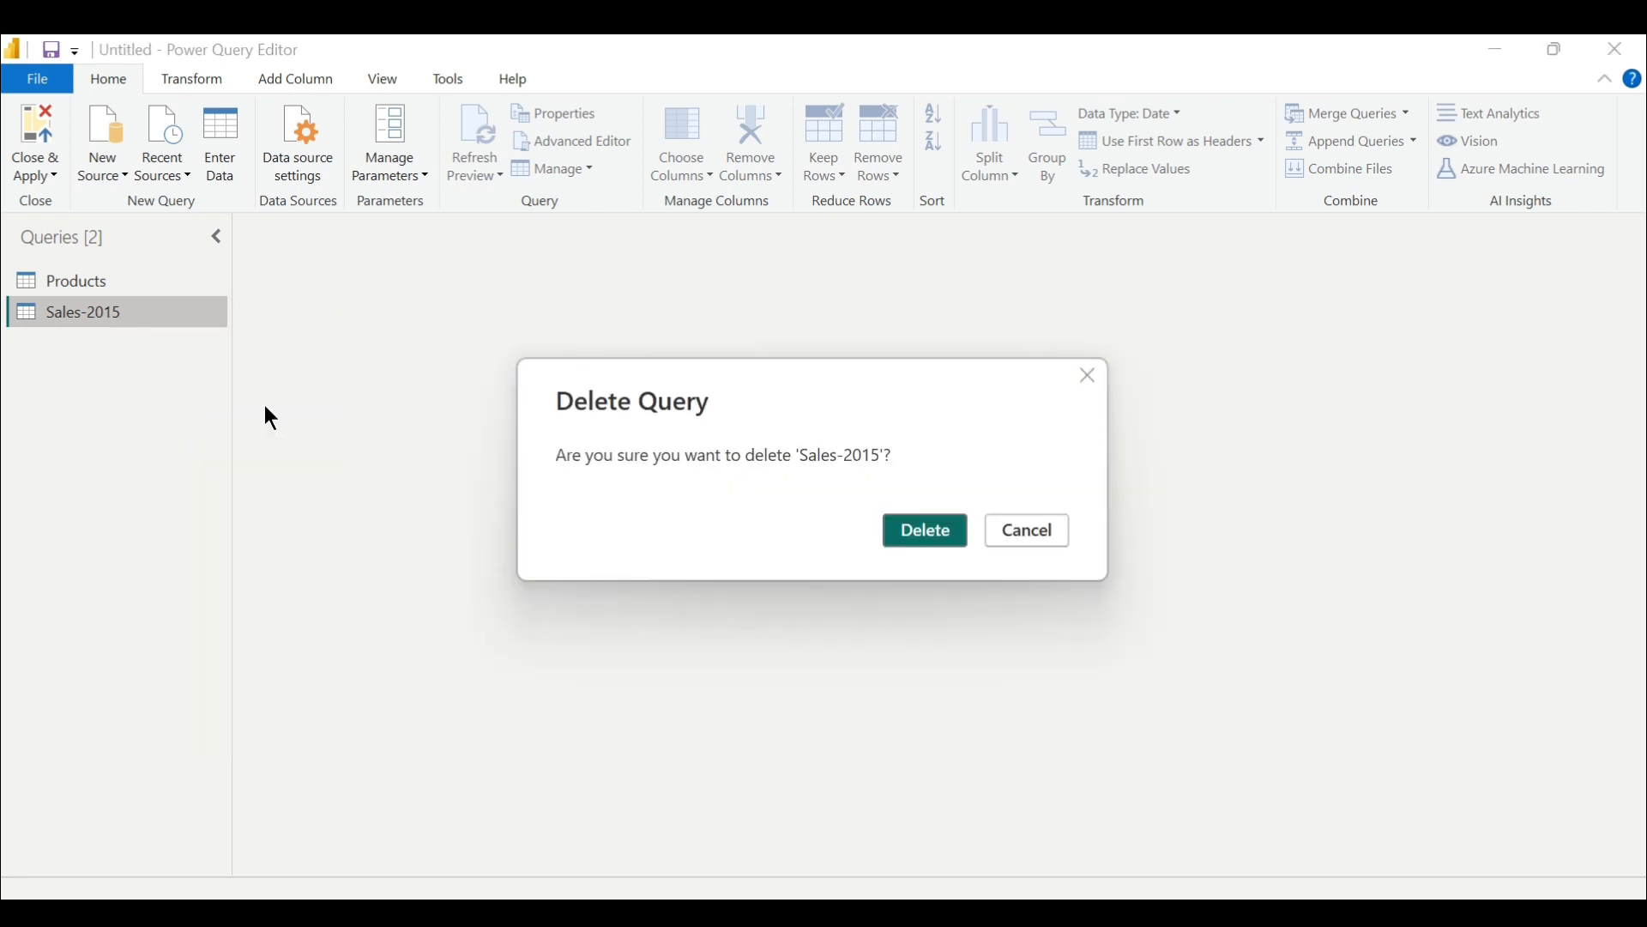
click(899, 533)
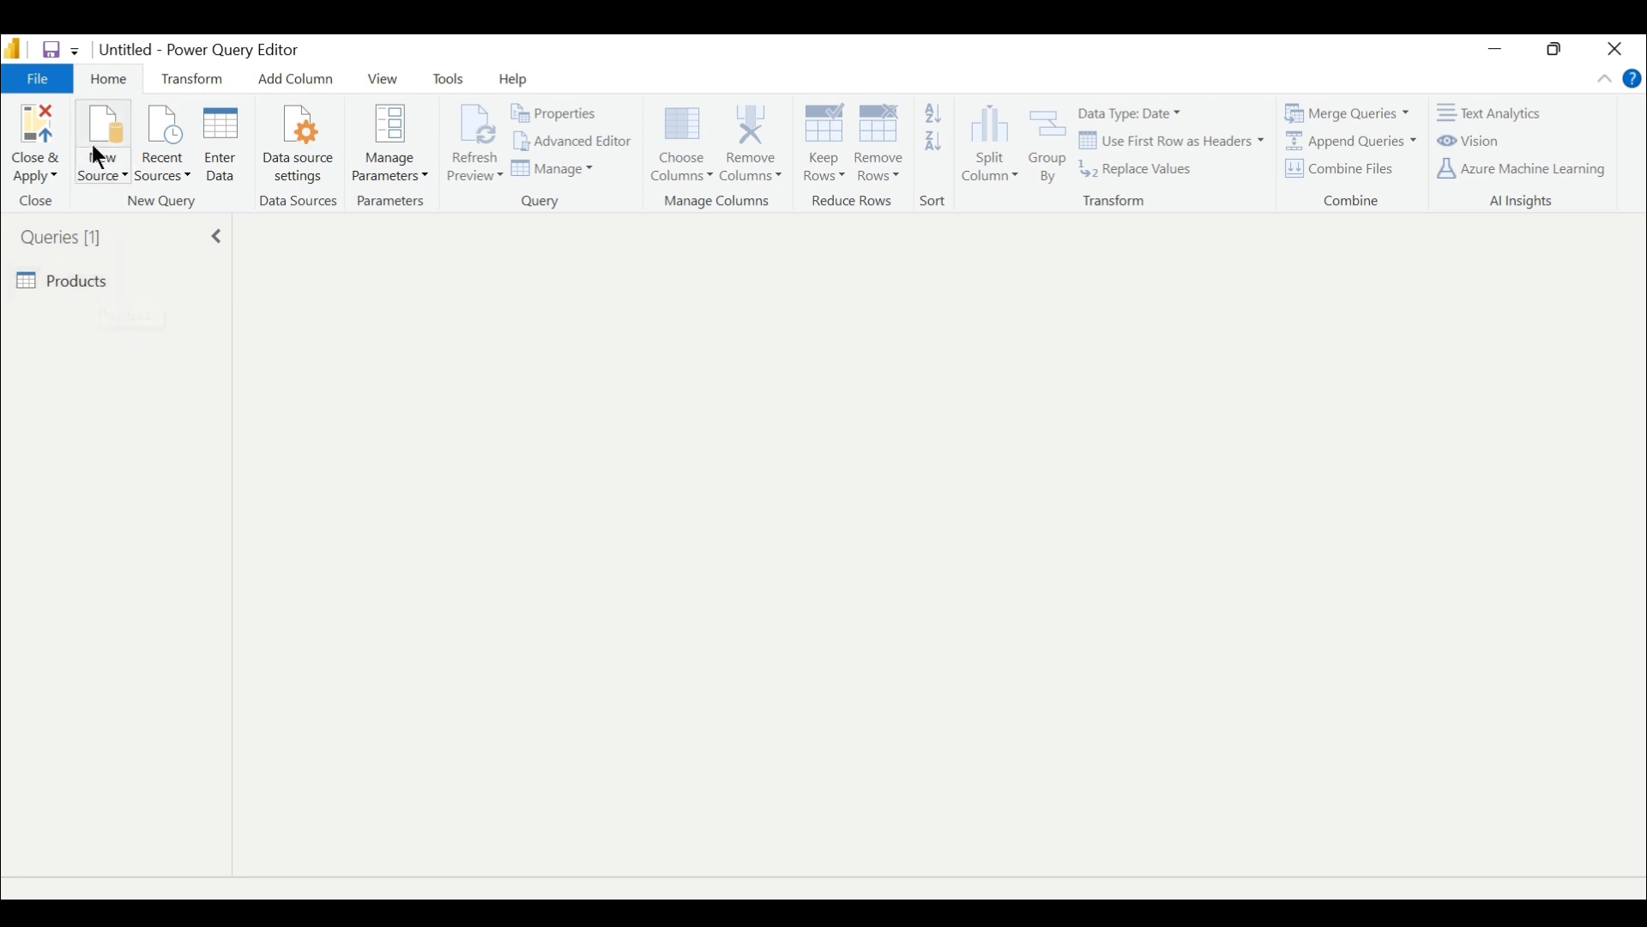
click(32, 182)
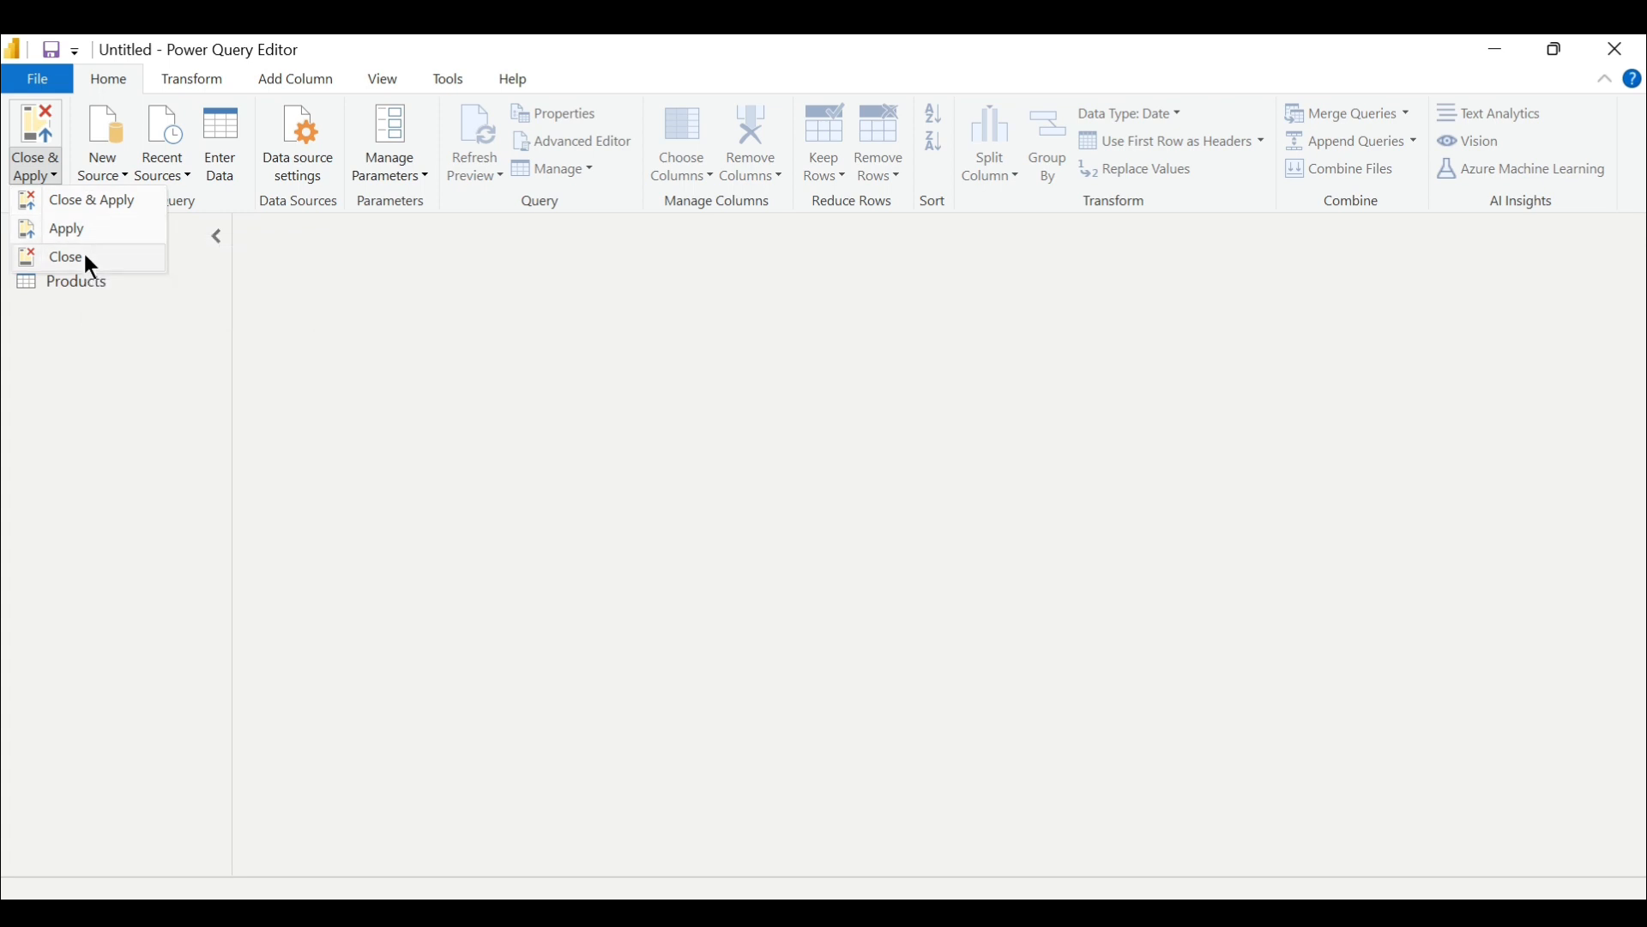
click(101, 206)
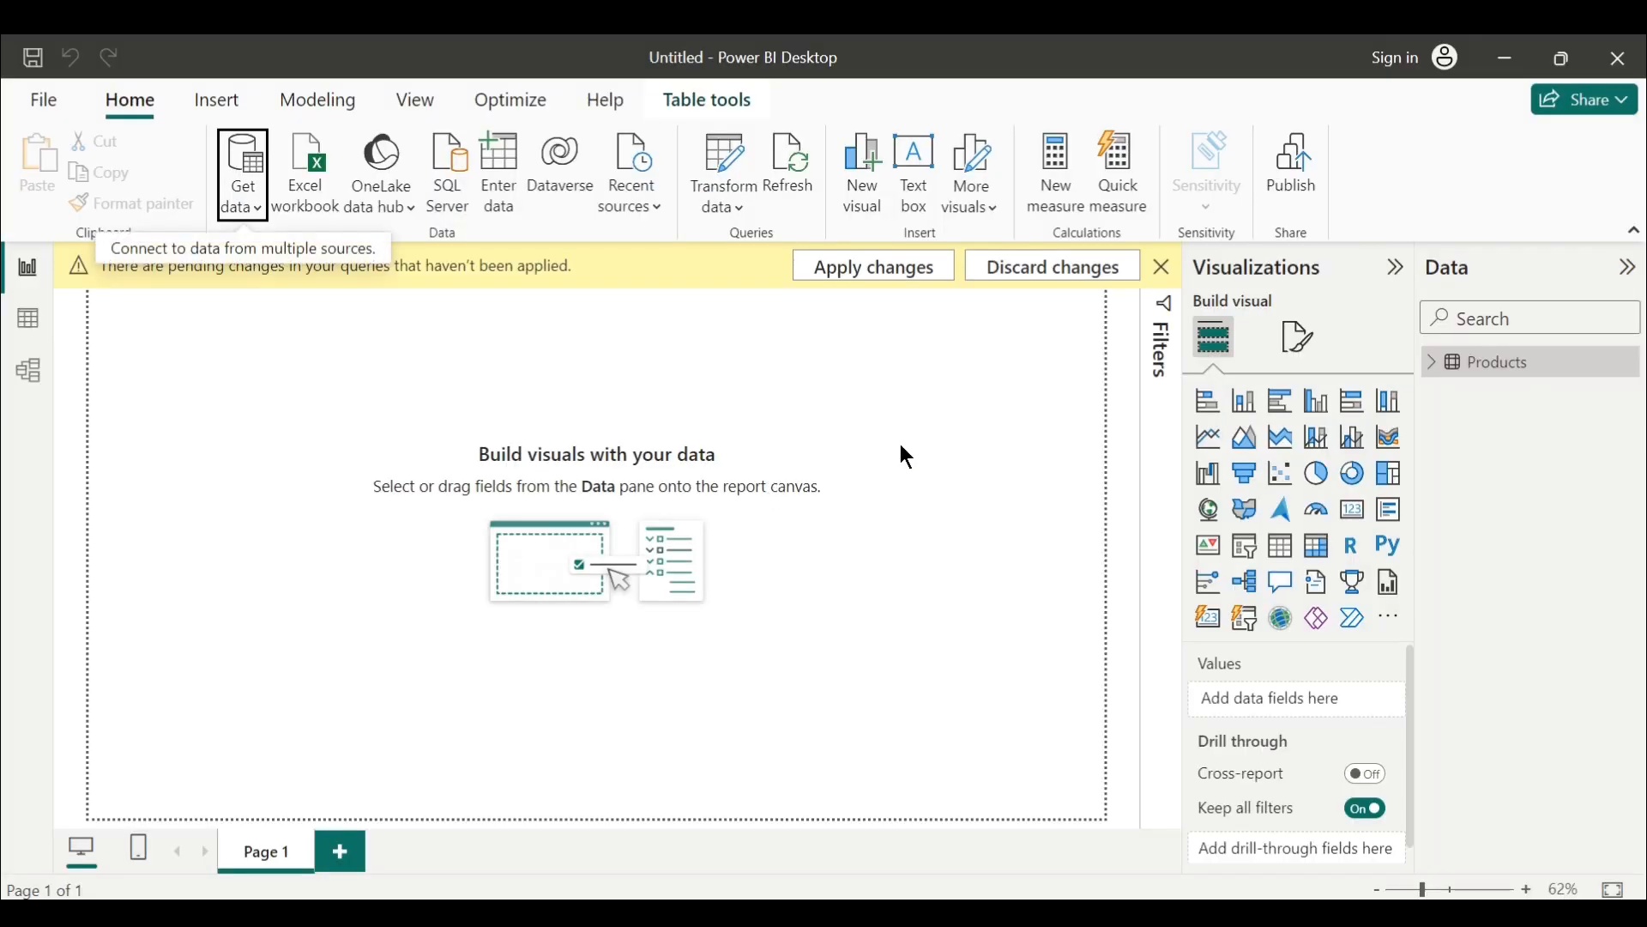
Start a new connection to a Folder data source from the file connectors.
click(252, 203)
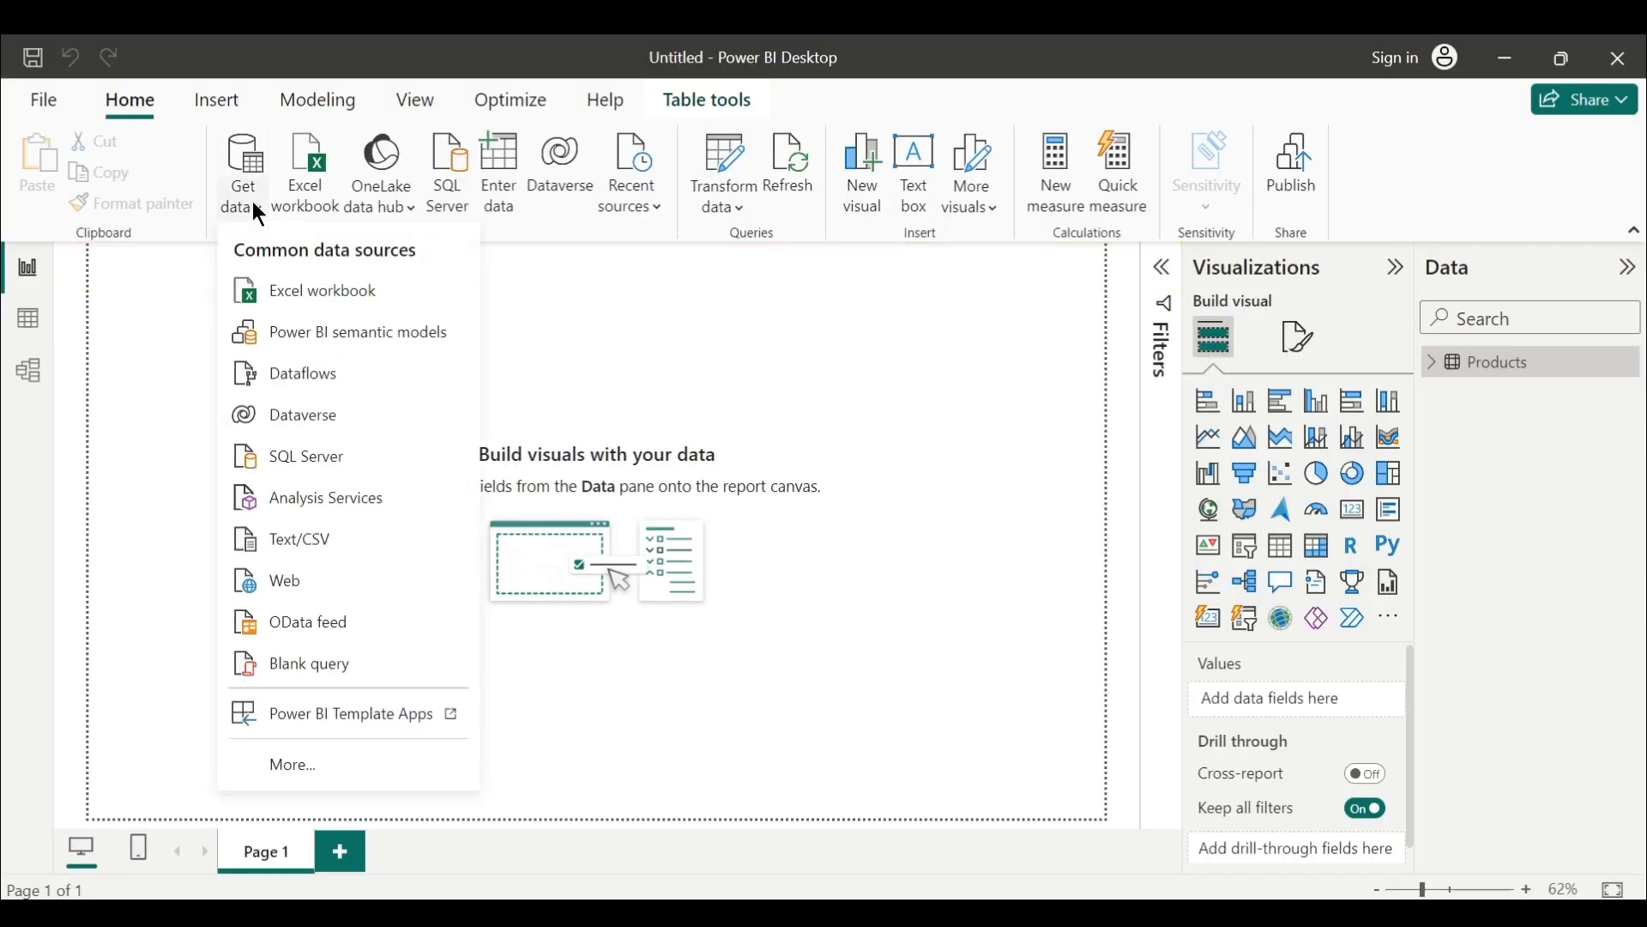
click(318, 776)
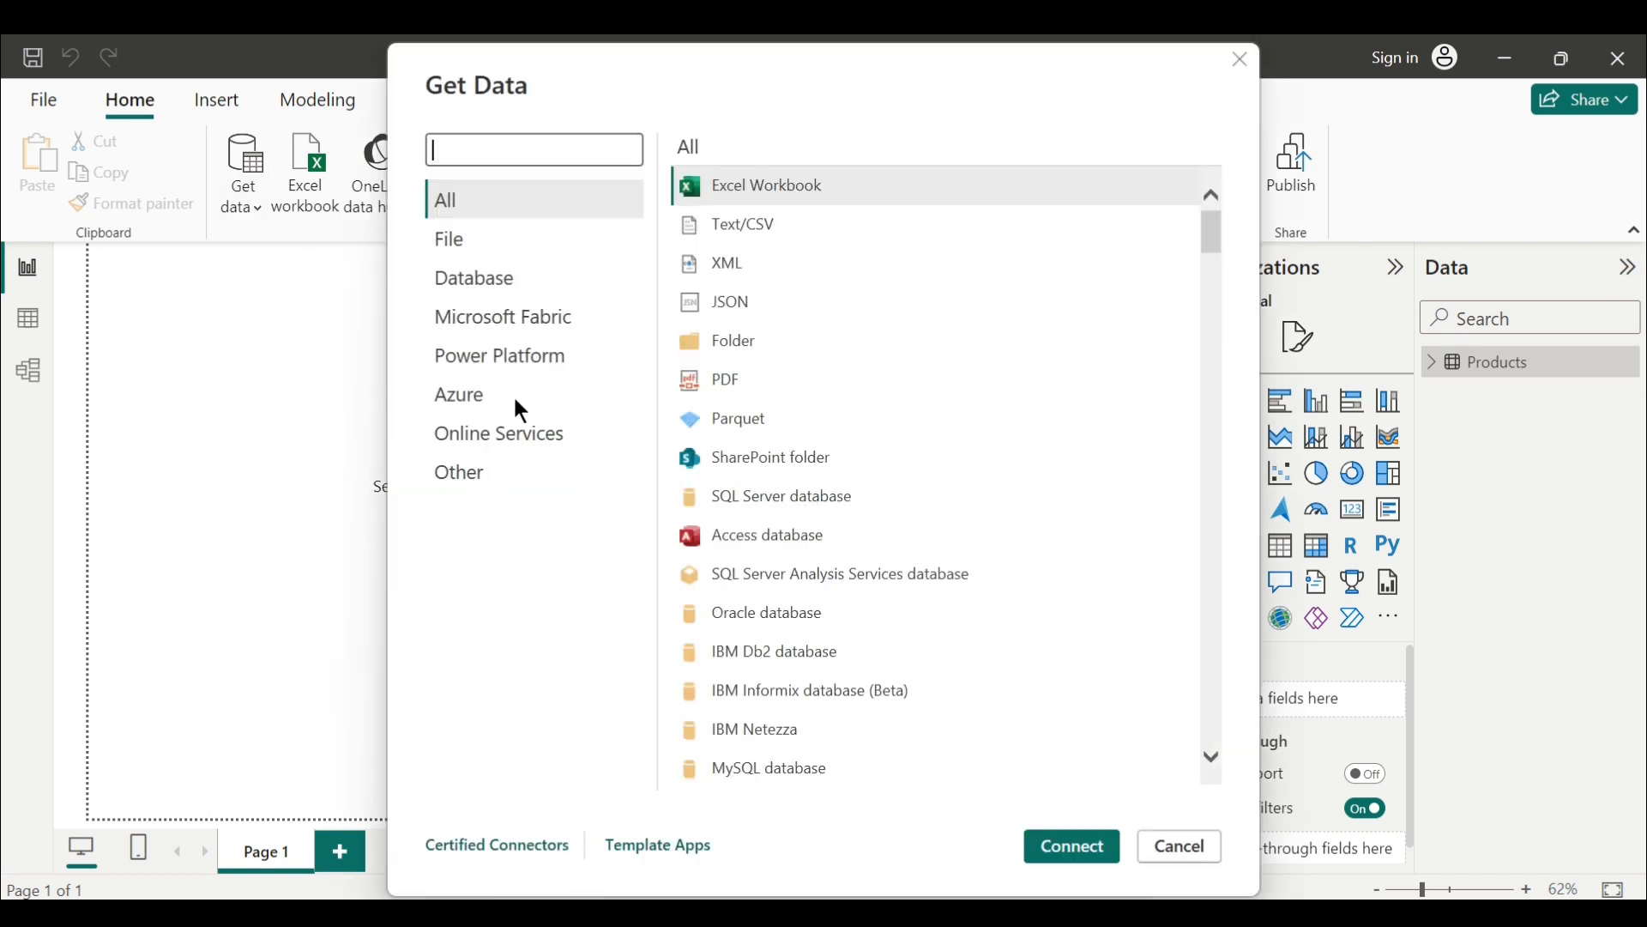
click(471, 248)
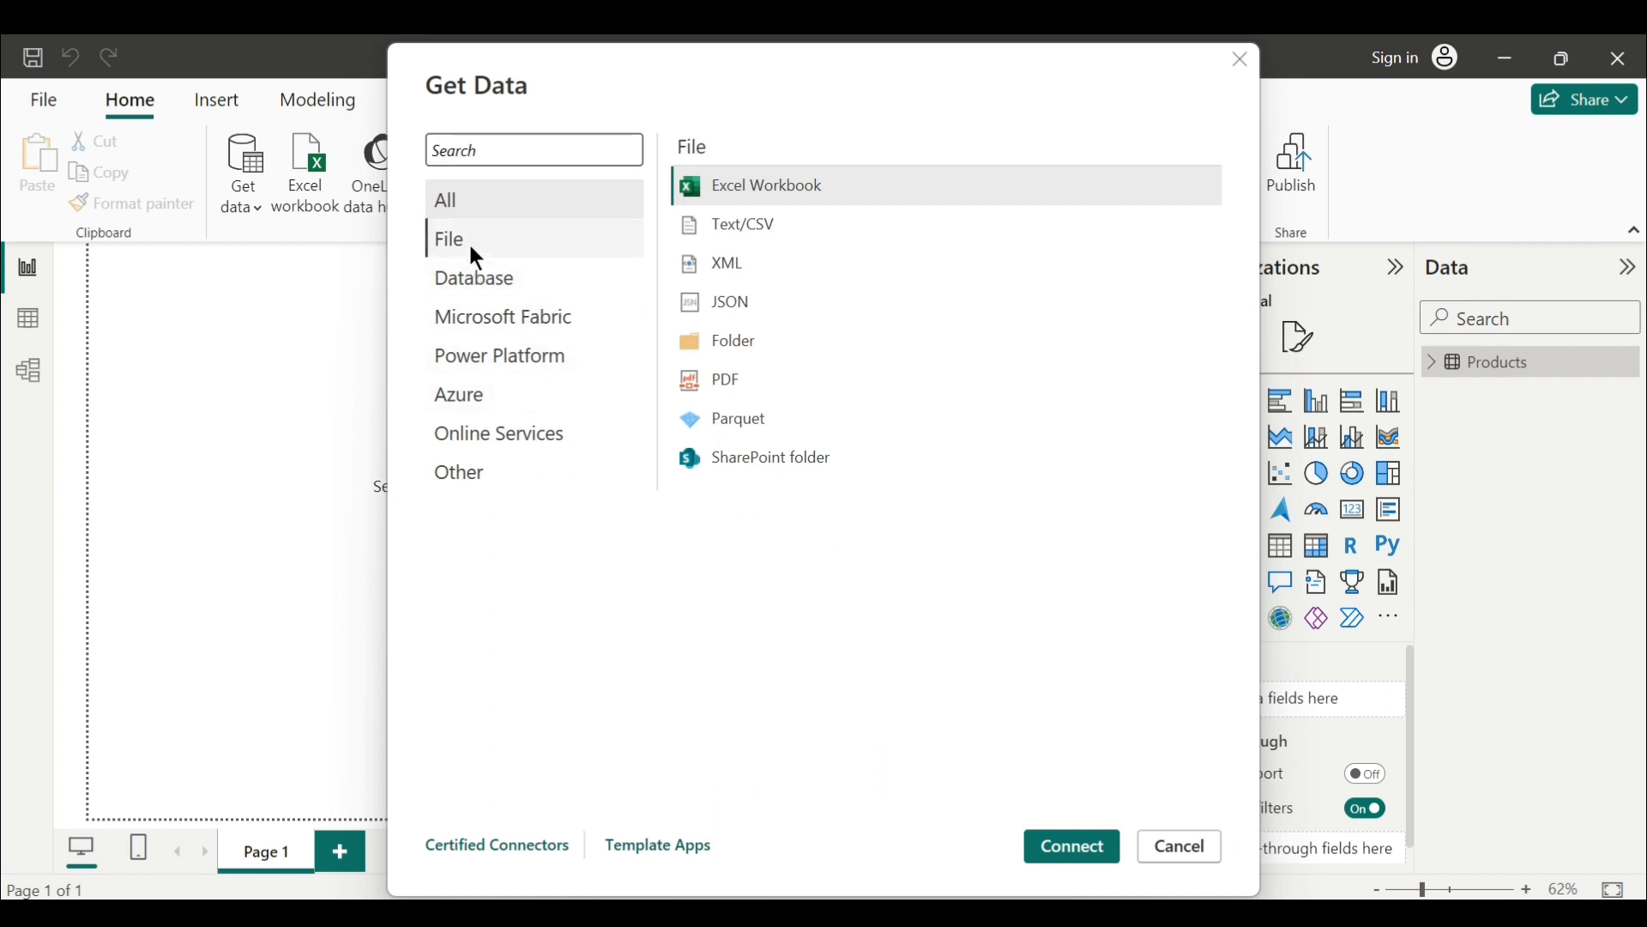
click(728, 350)
click(1077, 851)
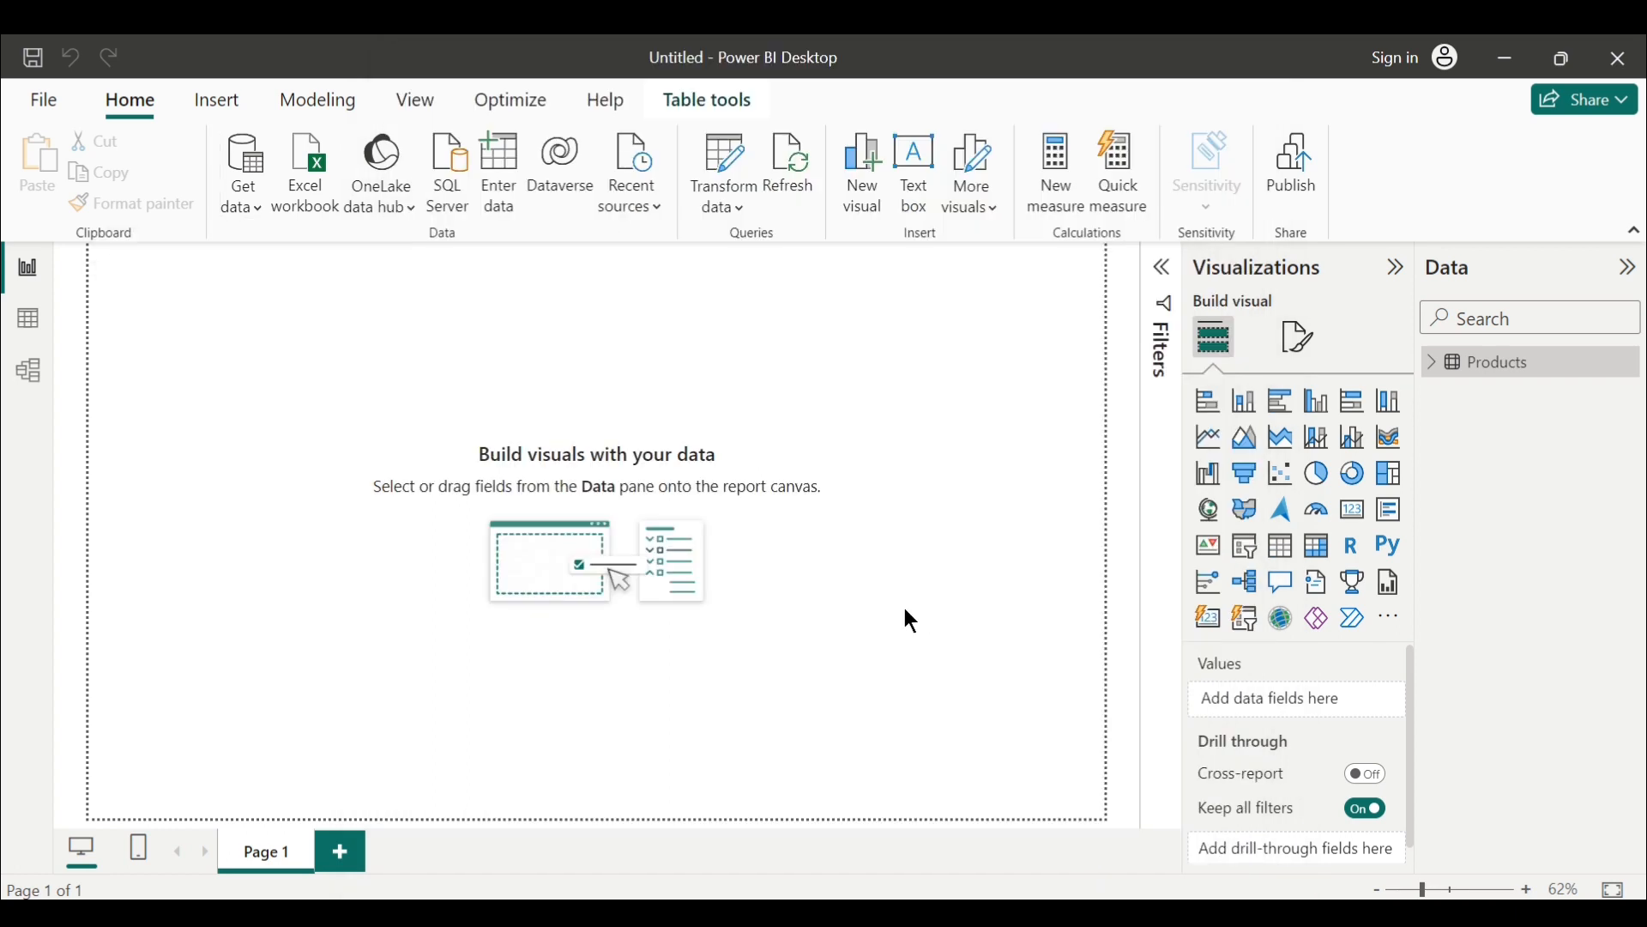
Browse for the folder path and expand the New Volume (D:) drive under This PC.
click(1053, 448)
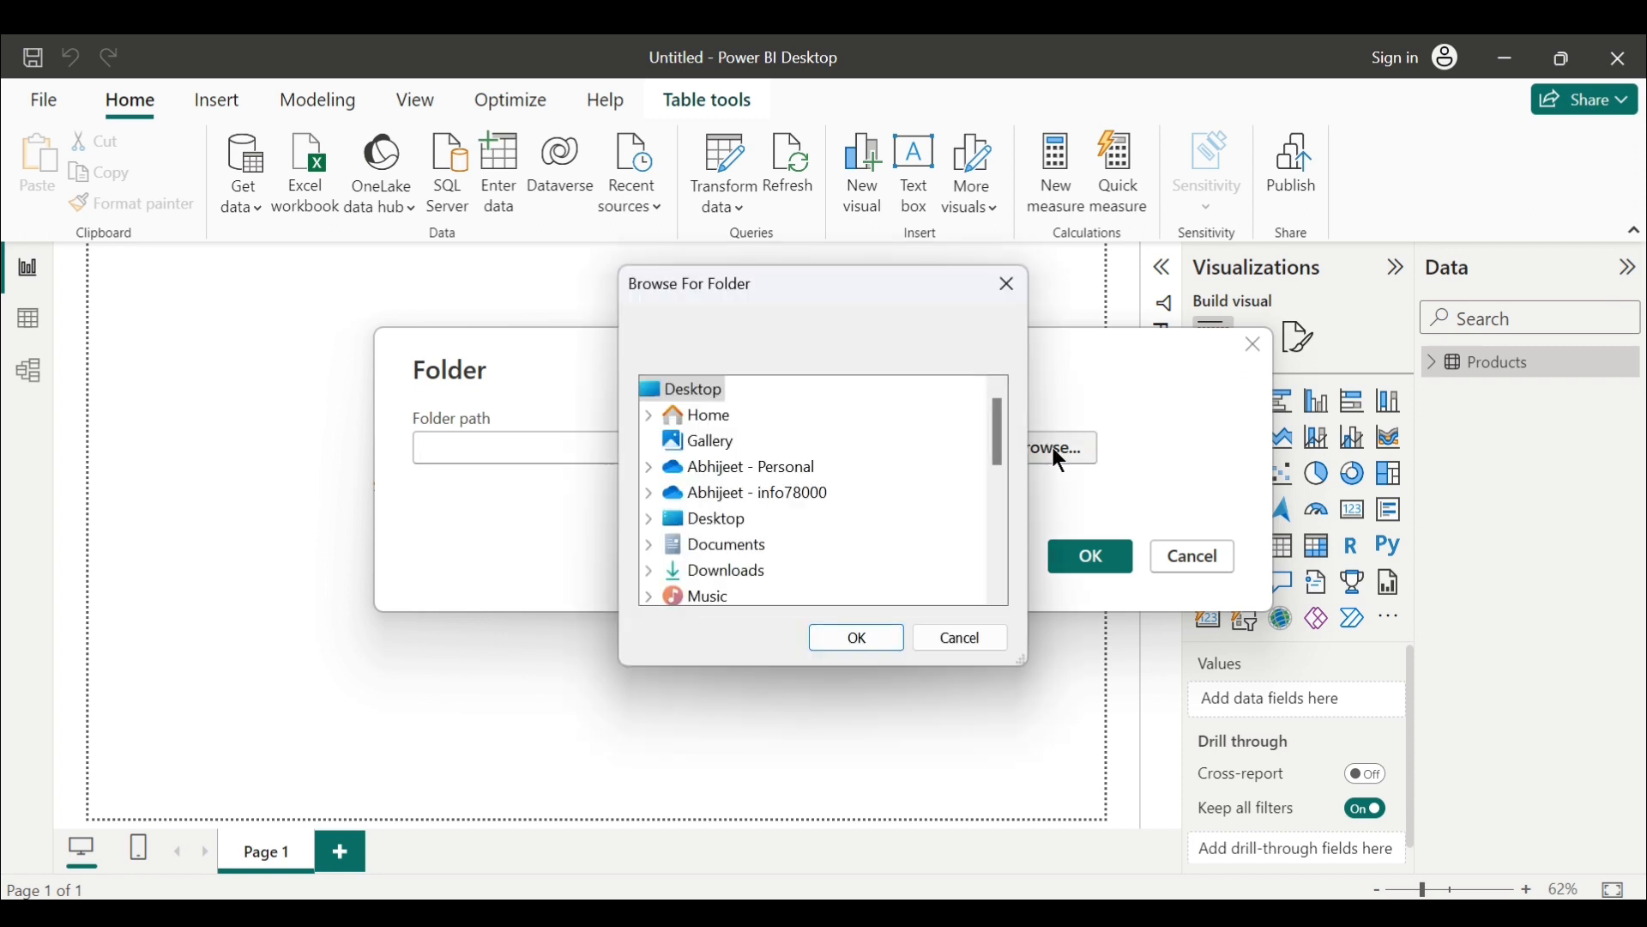
scroll(686, 532, down, 3)
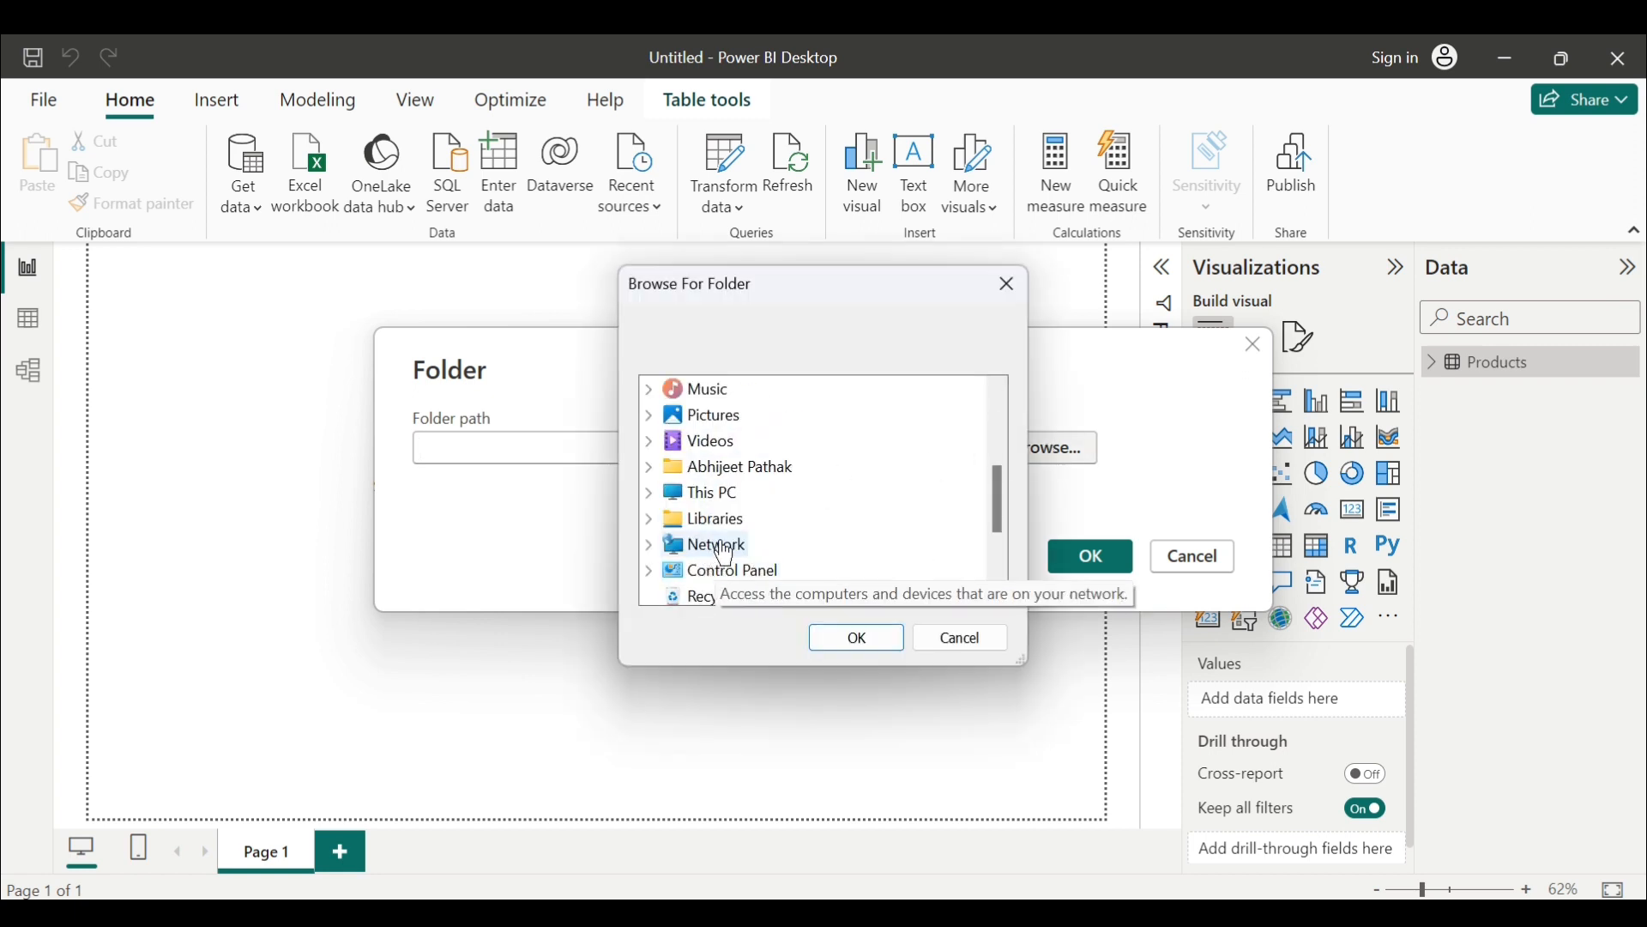
scroll(727, 569, down, 2)
scroll(728, 569, up, 5)
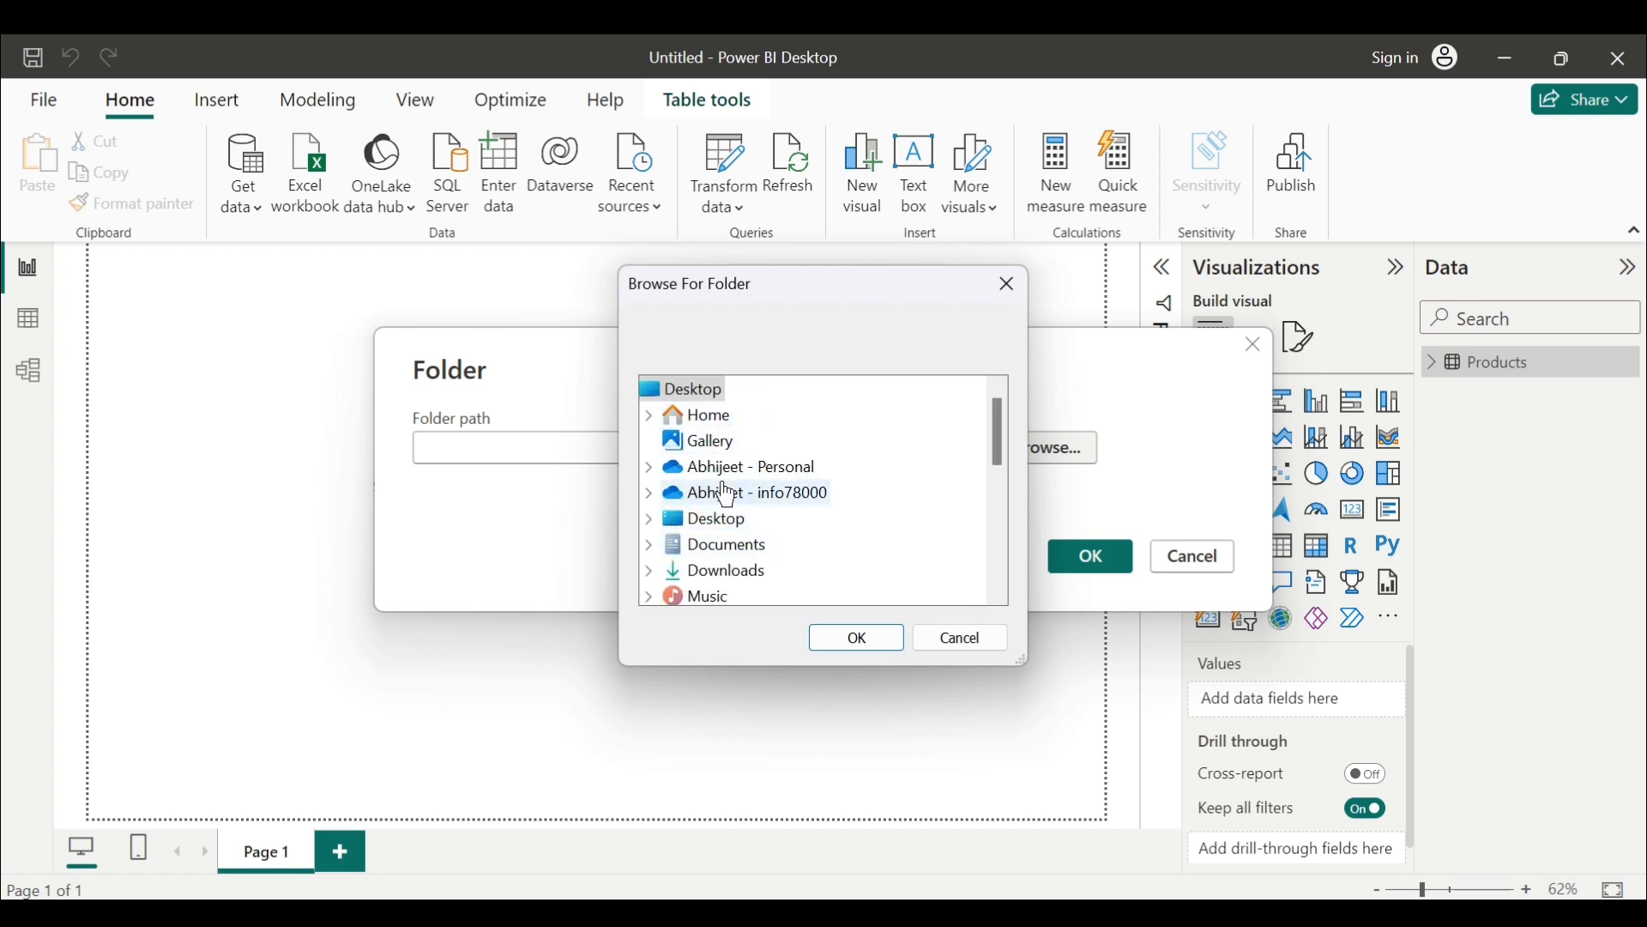
scroll(760, 521, down, 1)
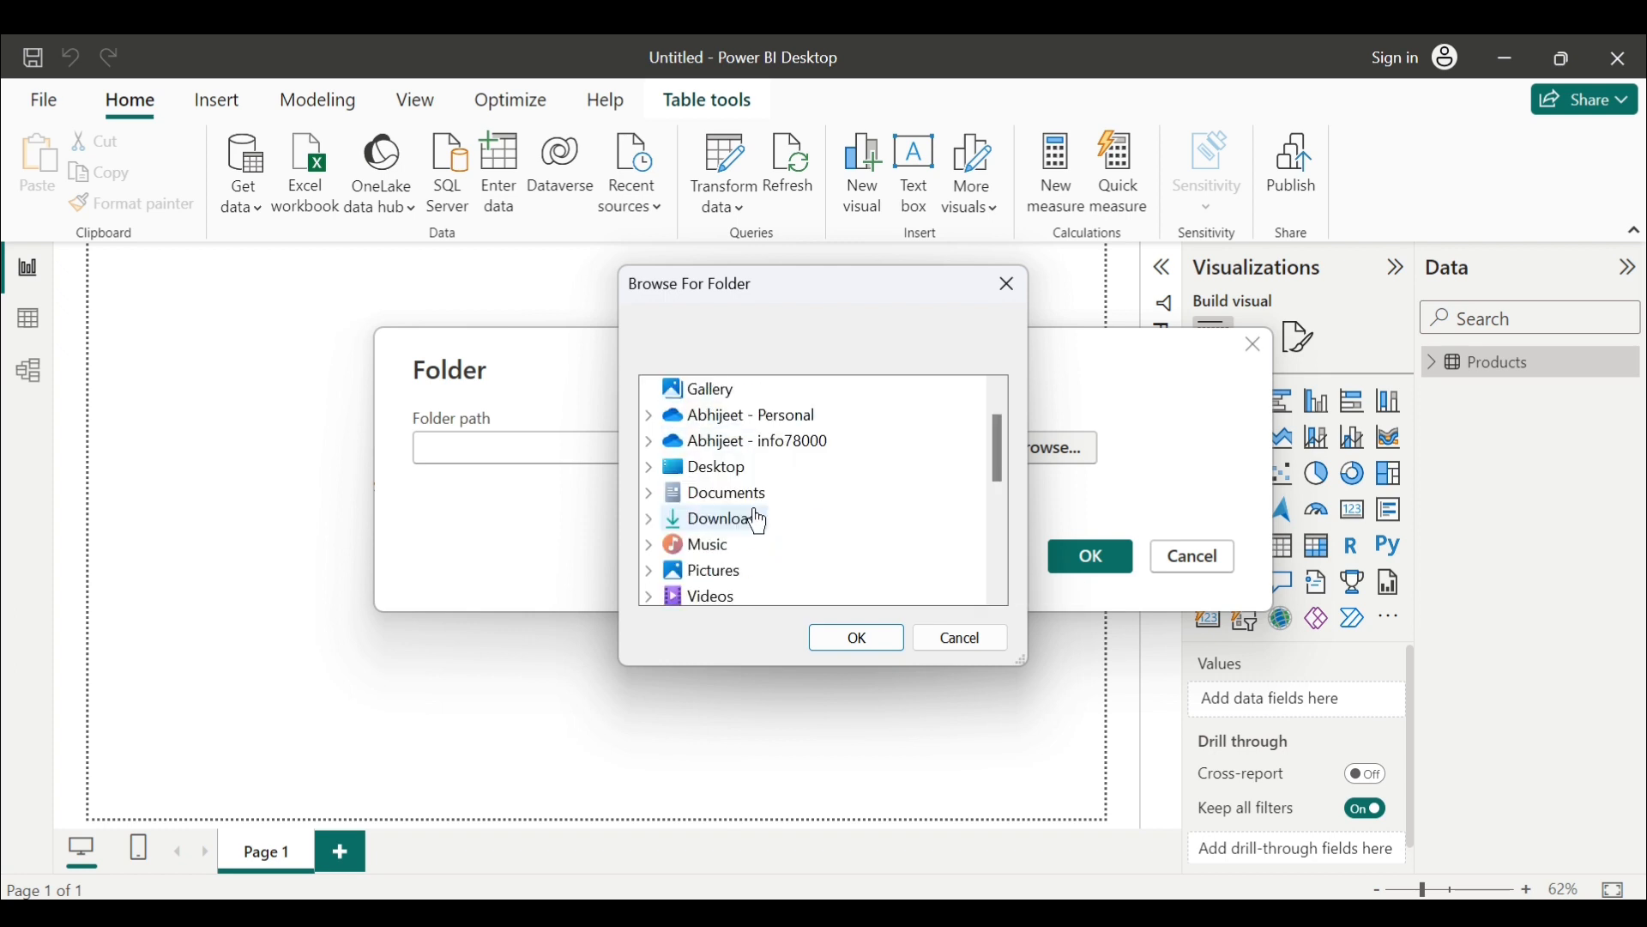
scroll(757, 532, down, 2)
double_click(731, 542)
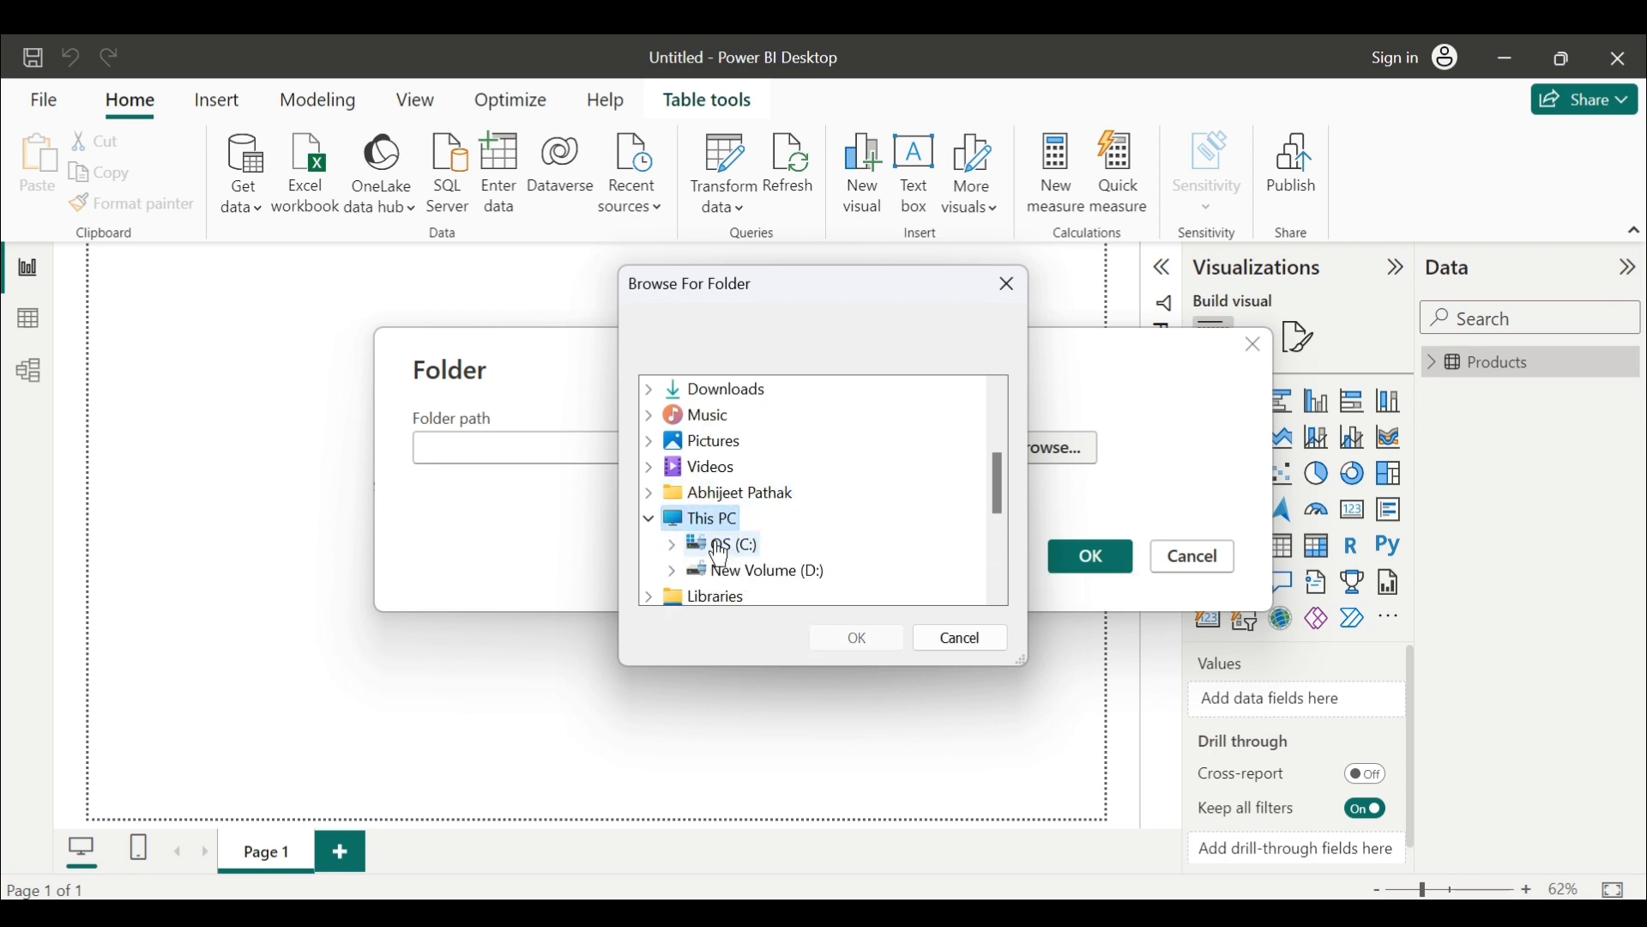
scroll(725, 540, down, 2)
double_click(776, 417)
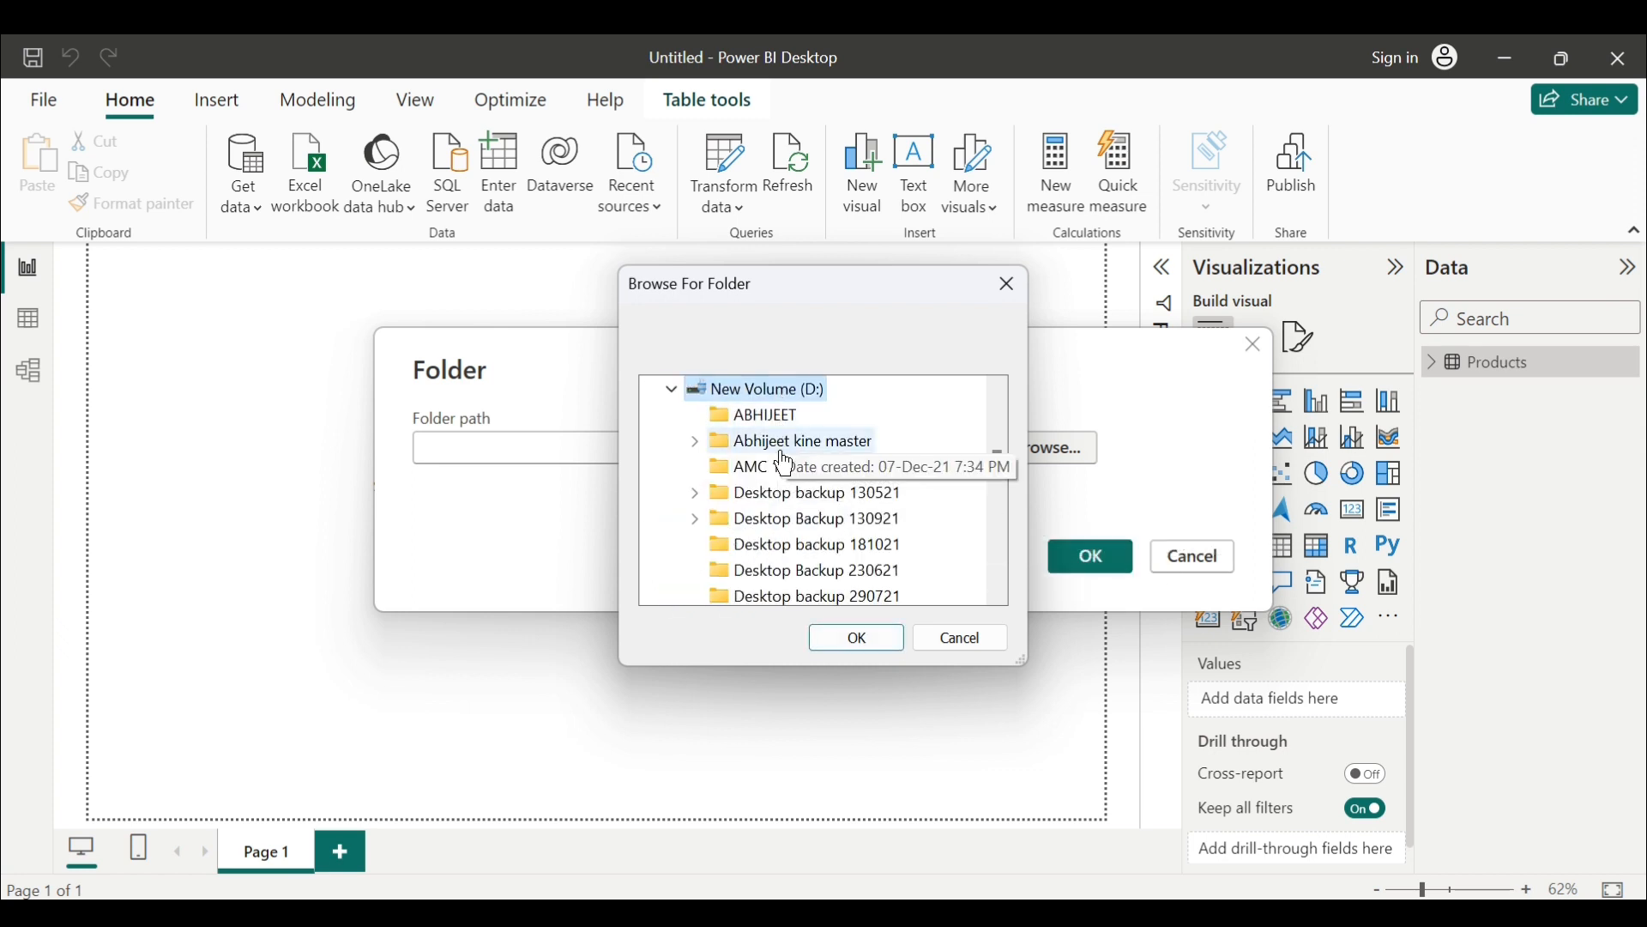
Expand the Youtube folder on drive D and its nested Excel Course folder to locate the Power bi folder.
scroll(763, 515, down, 10)
scroll(779, 558, up, 3)
scroll(798, 549, down, 1)
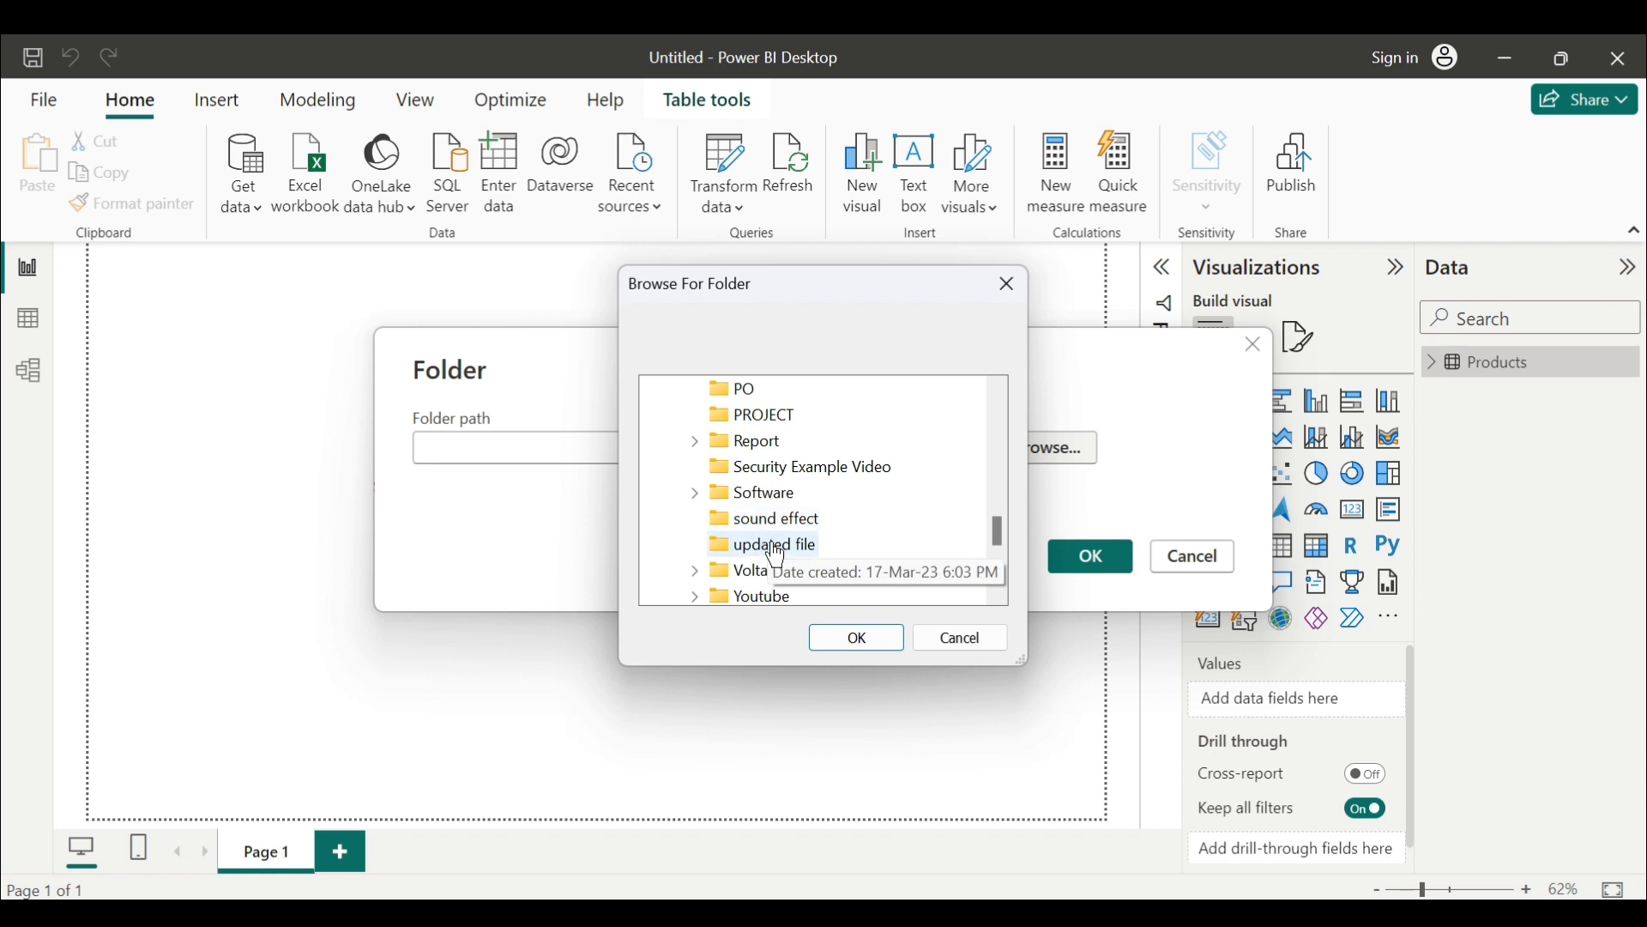
double_click(768, 598)
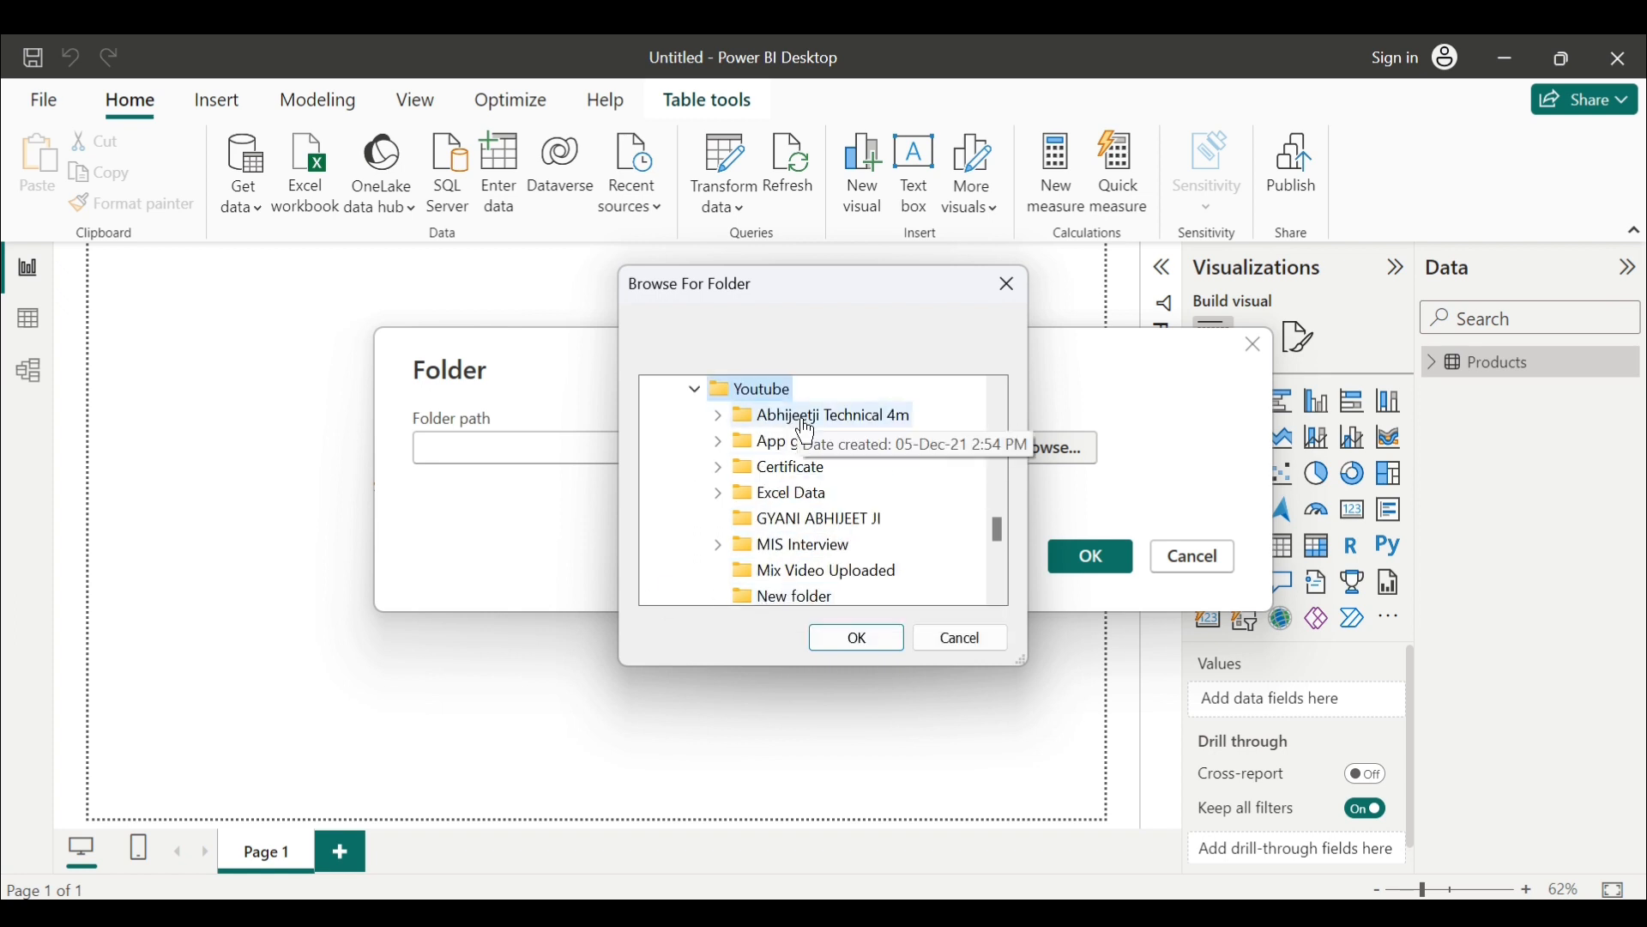
double_click(806, 422)
double_click(832, 466)
scroll(839, 481, down, 5)
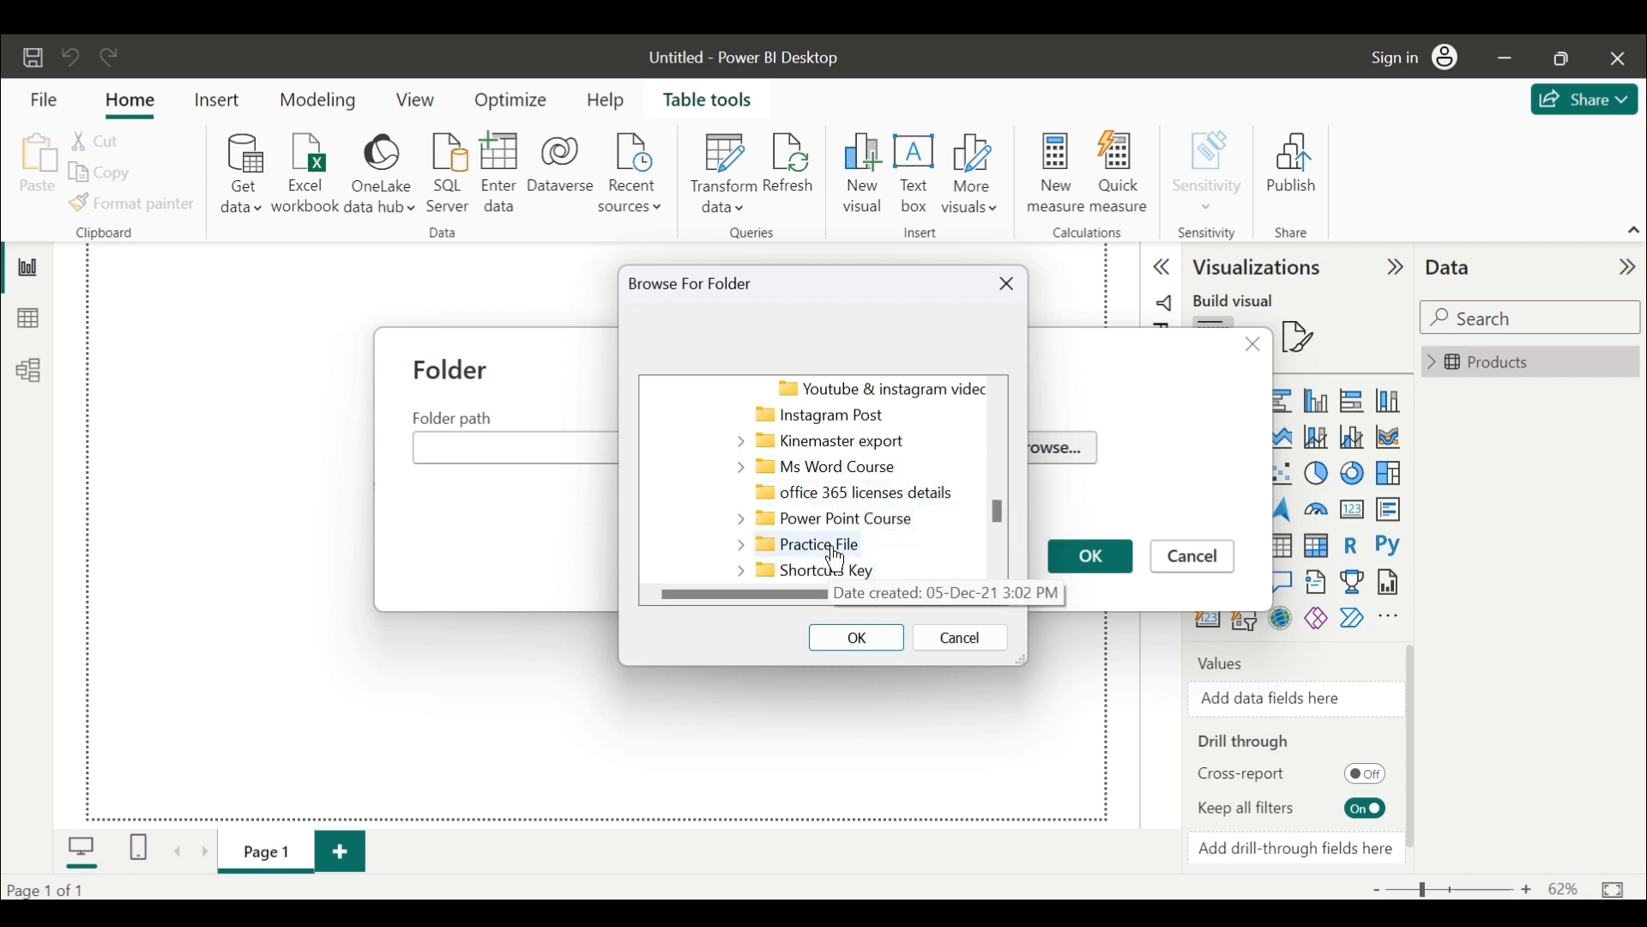
scroll(837, 560, down, 3)
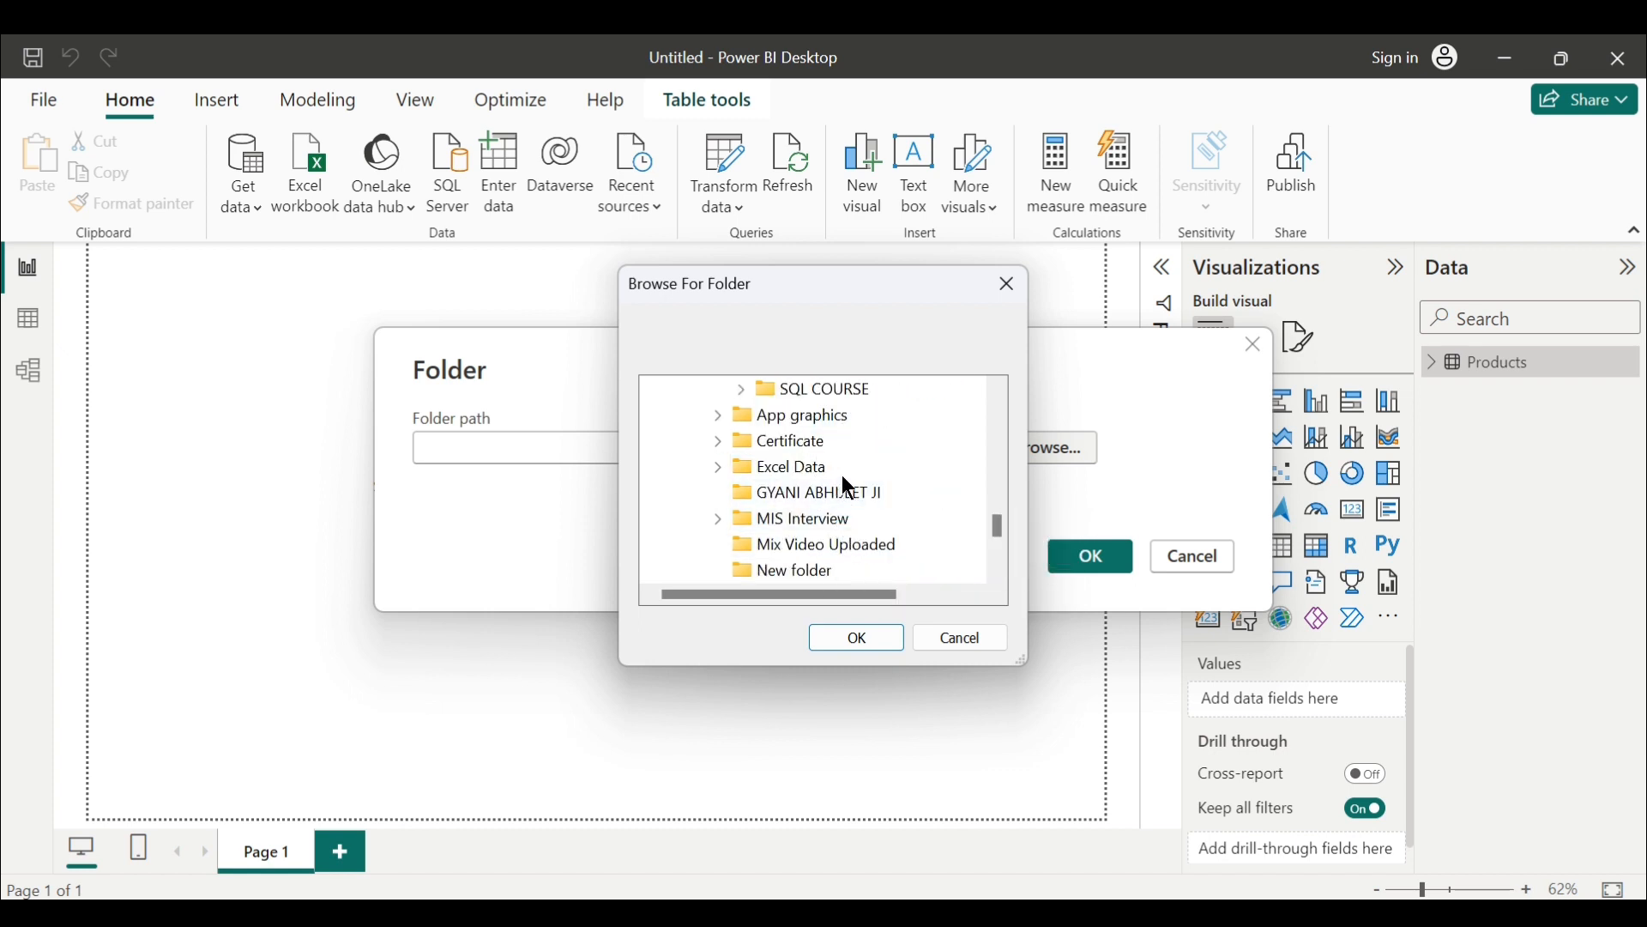
scroll(858, 479, up, 1)
scroll(858, 476, up, 4)
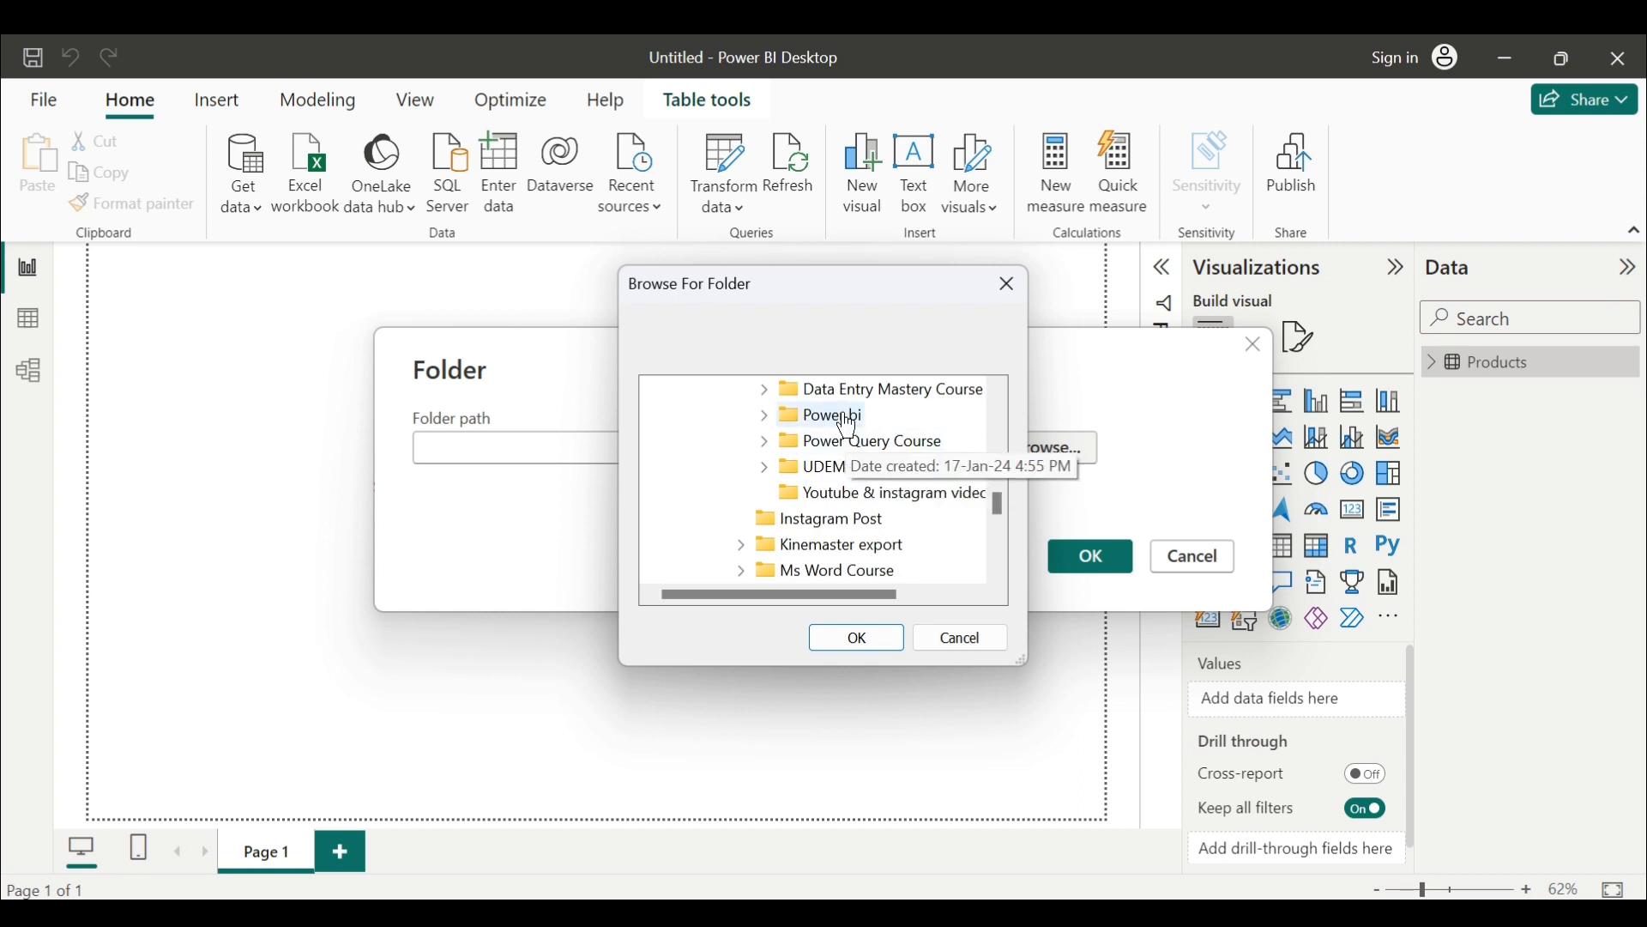
Connect to the Master Sales FY folder under Power bi\Resources\Master+Sales+FY and load its file list into the query editor for transformation.
double_click(847, 420)
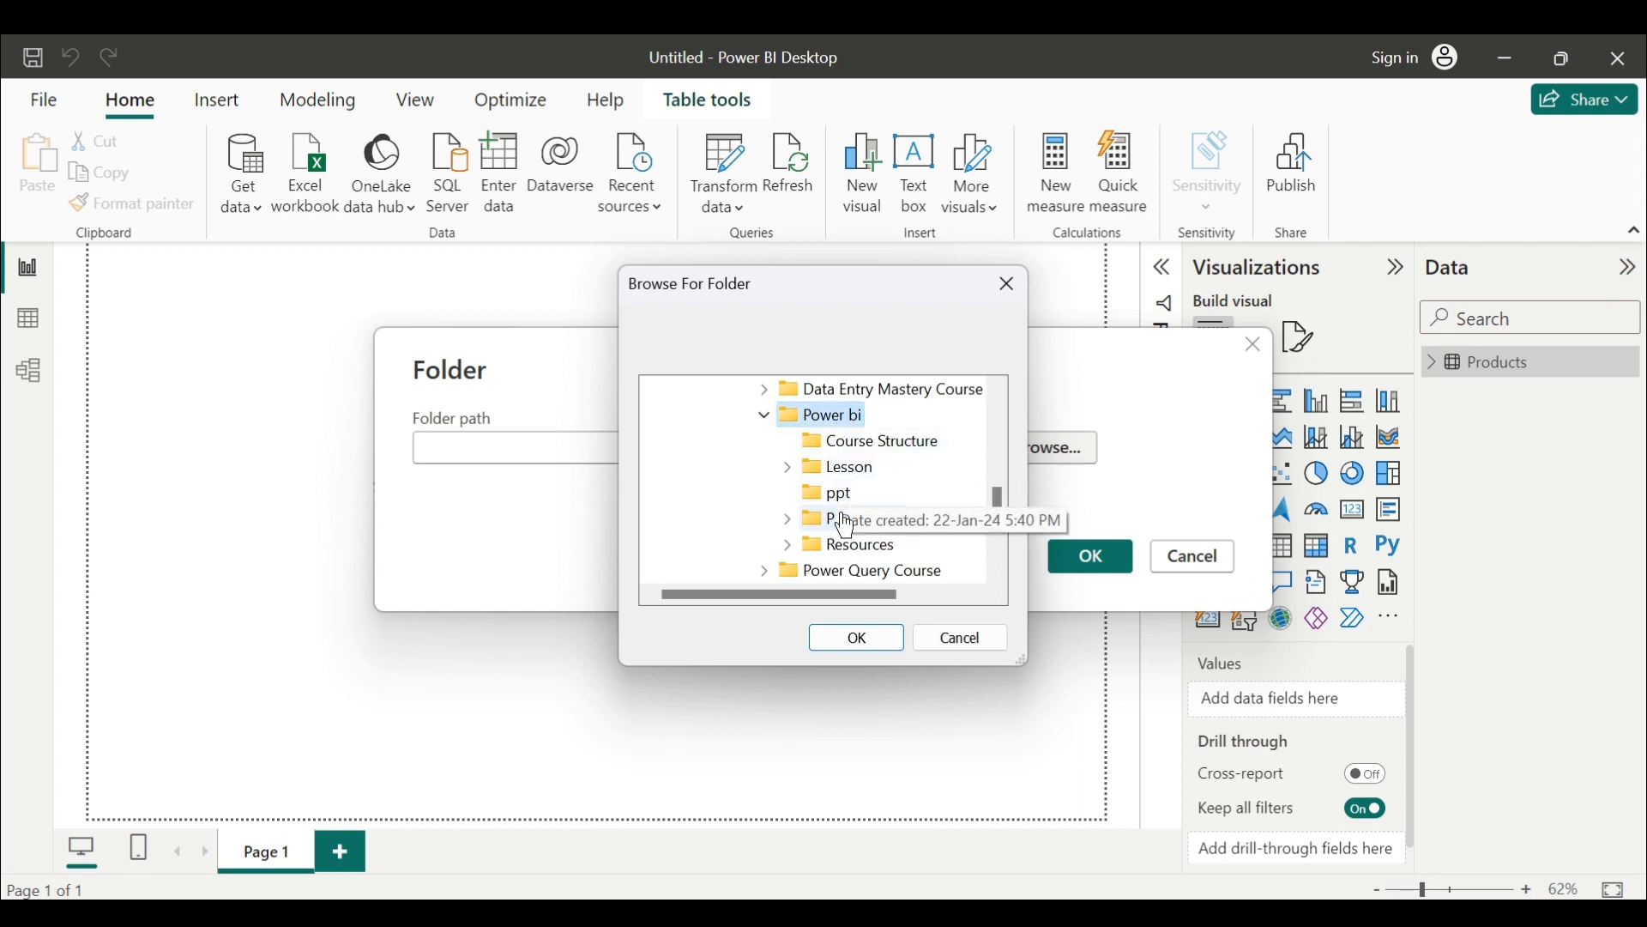
click(855, 549)
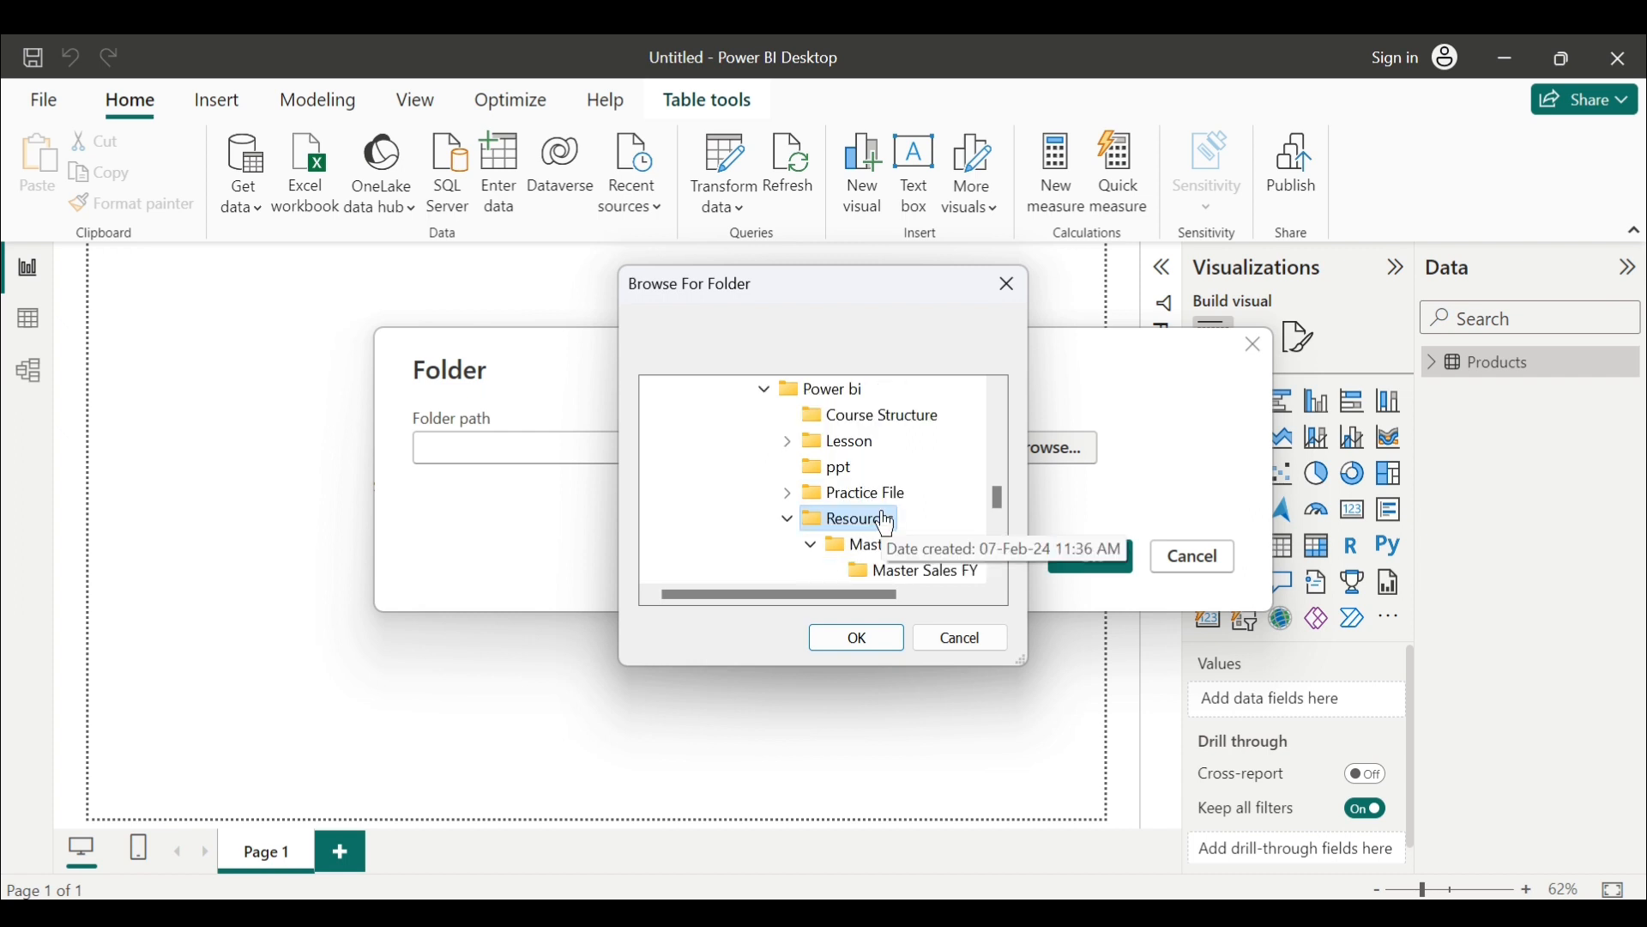
click(918, 577)
drag(995, 494, 1000, 500)
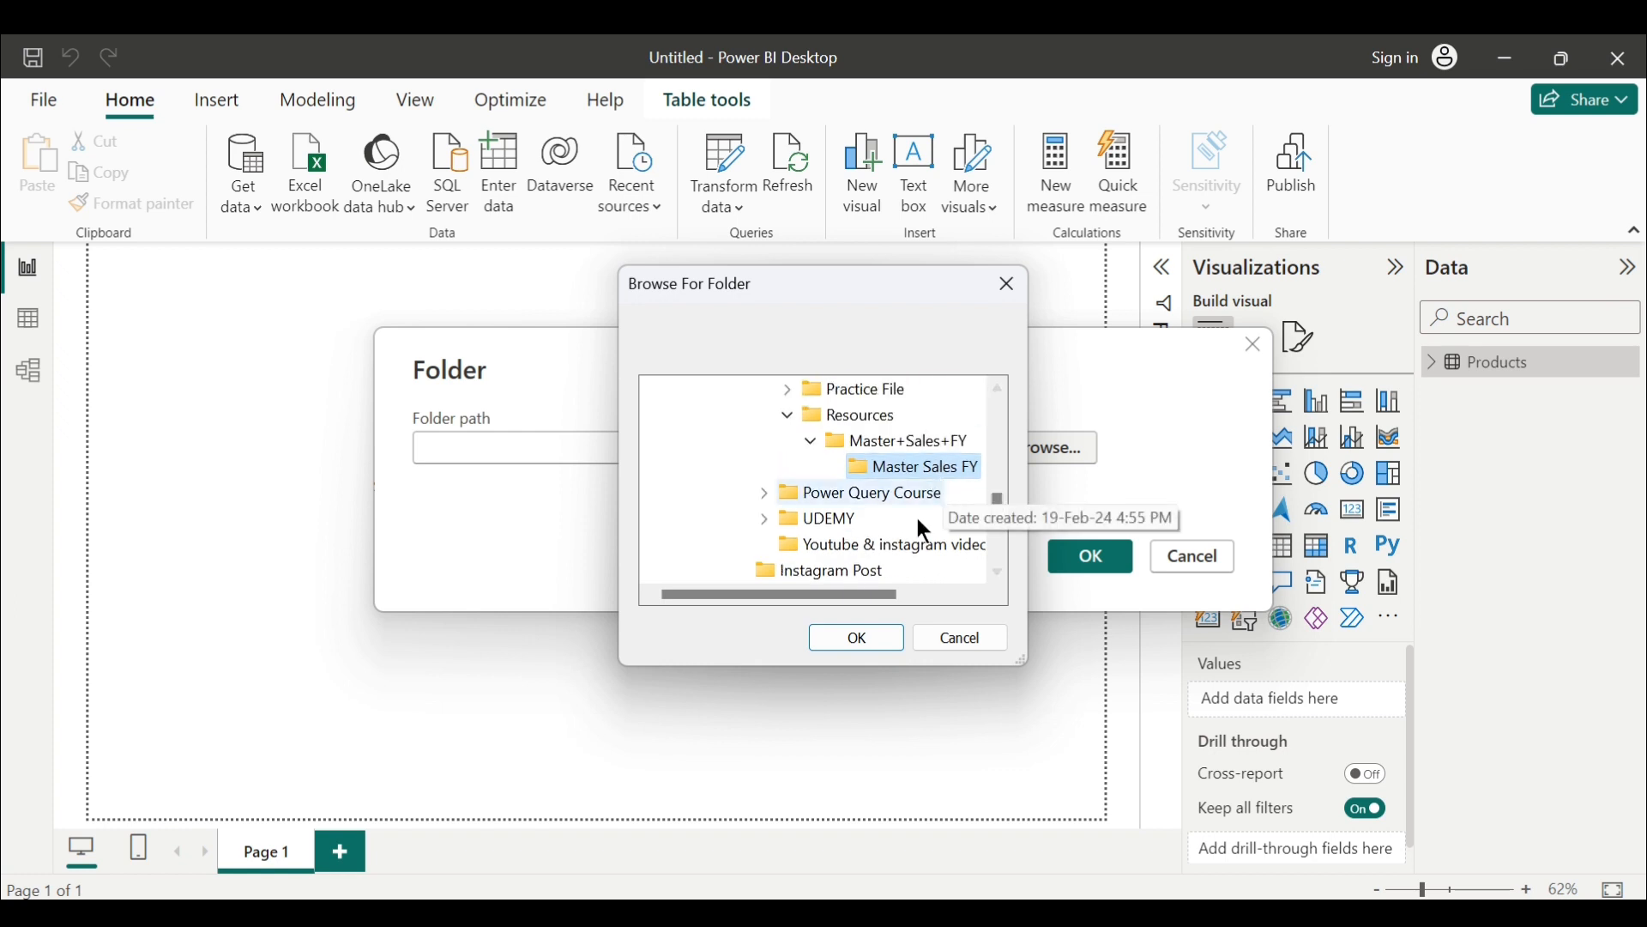
click(862, 642)
click(1111, 557)
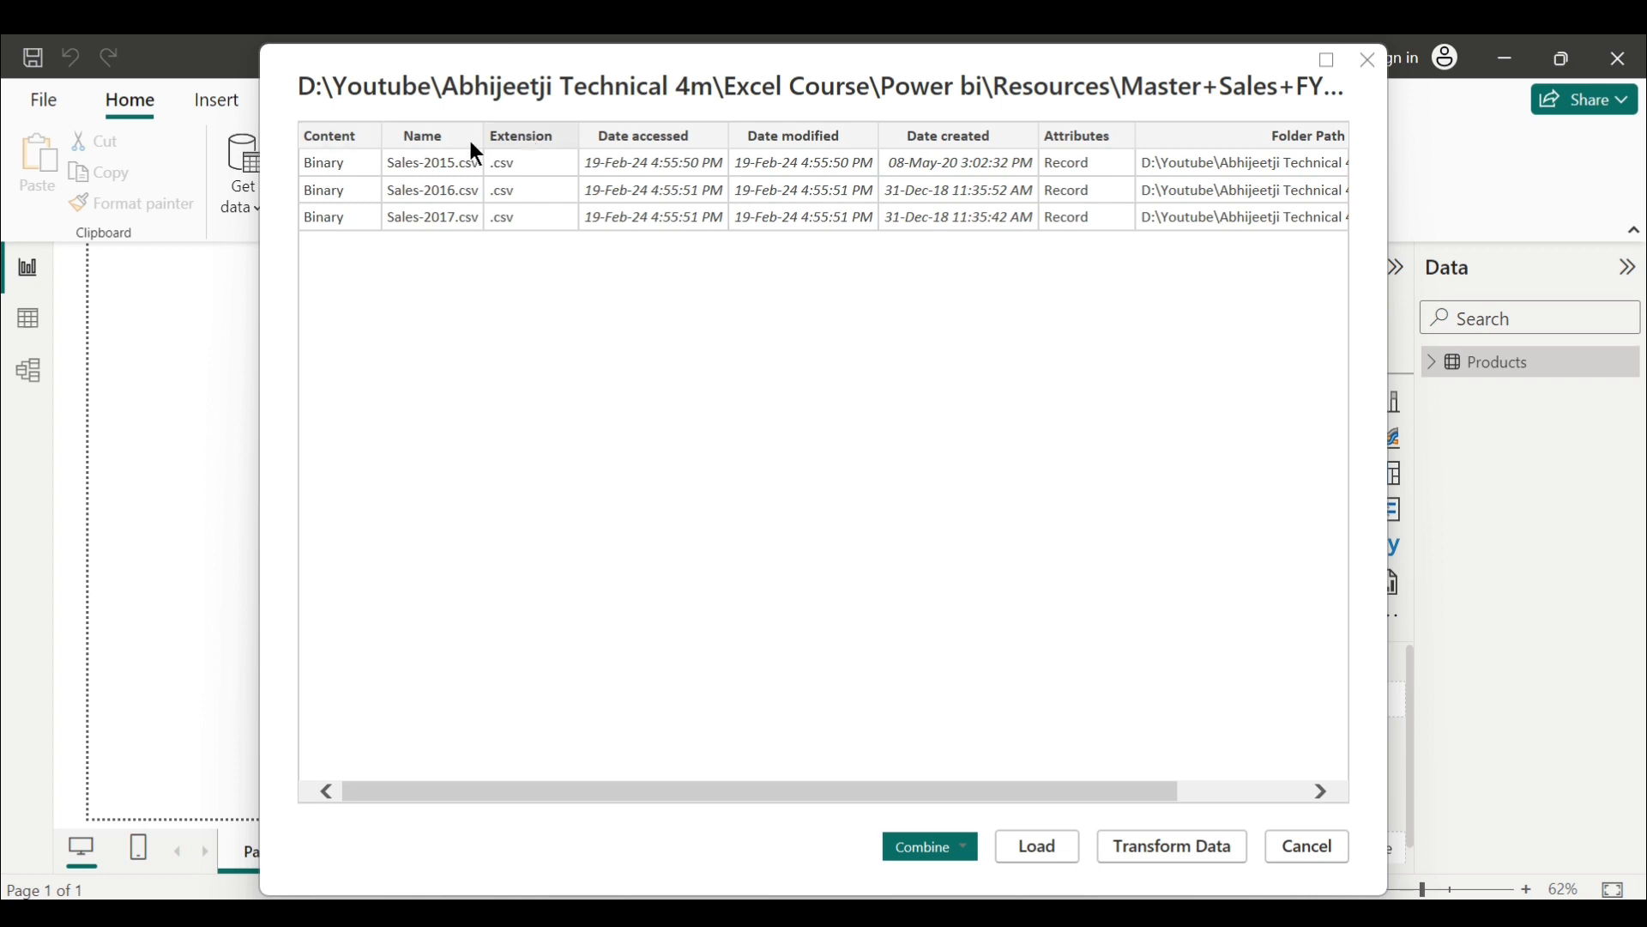
click(1188, 846)
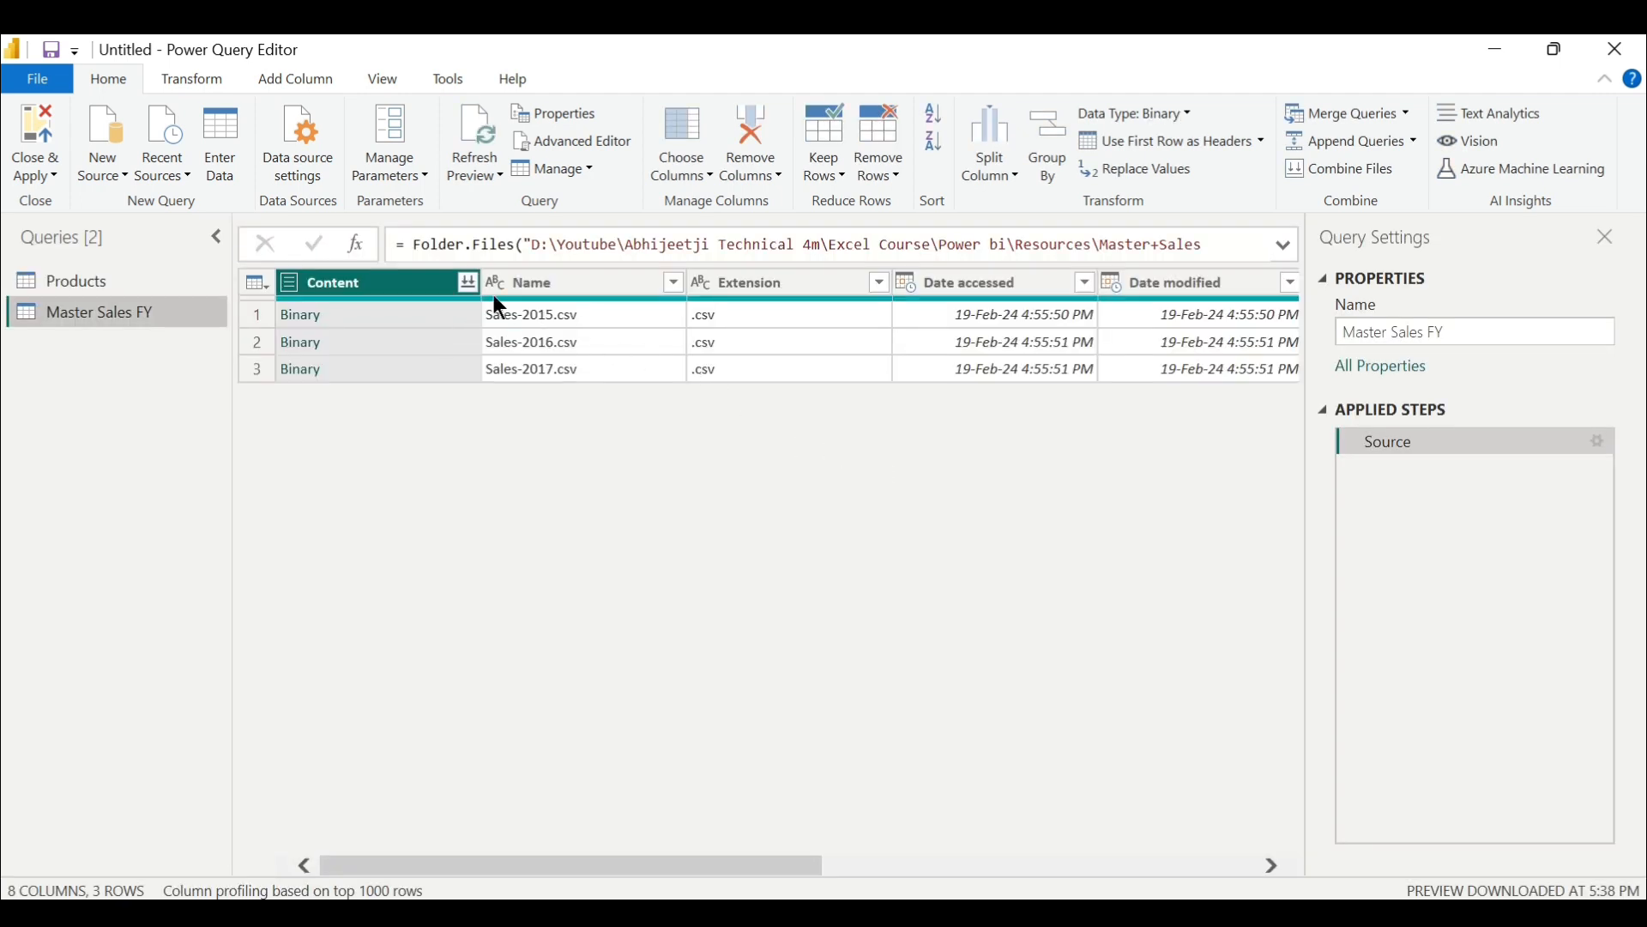
drag(777, 866, 567, 793)
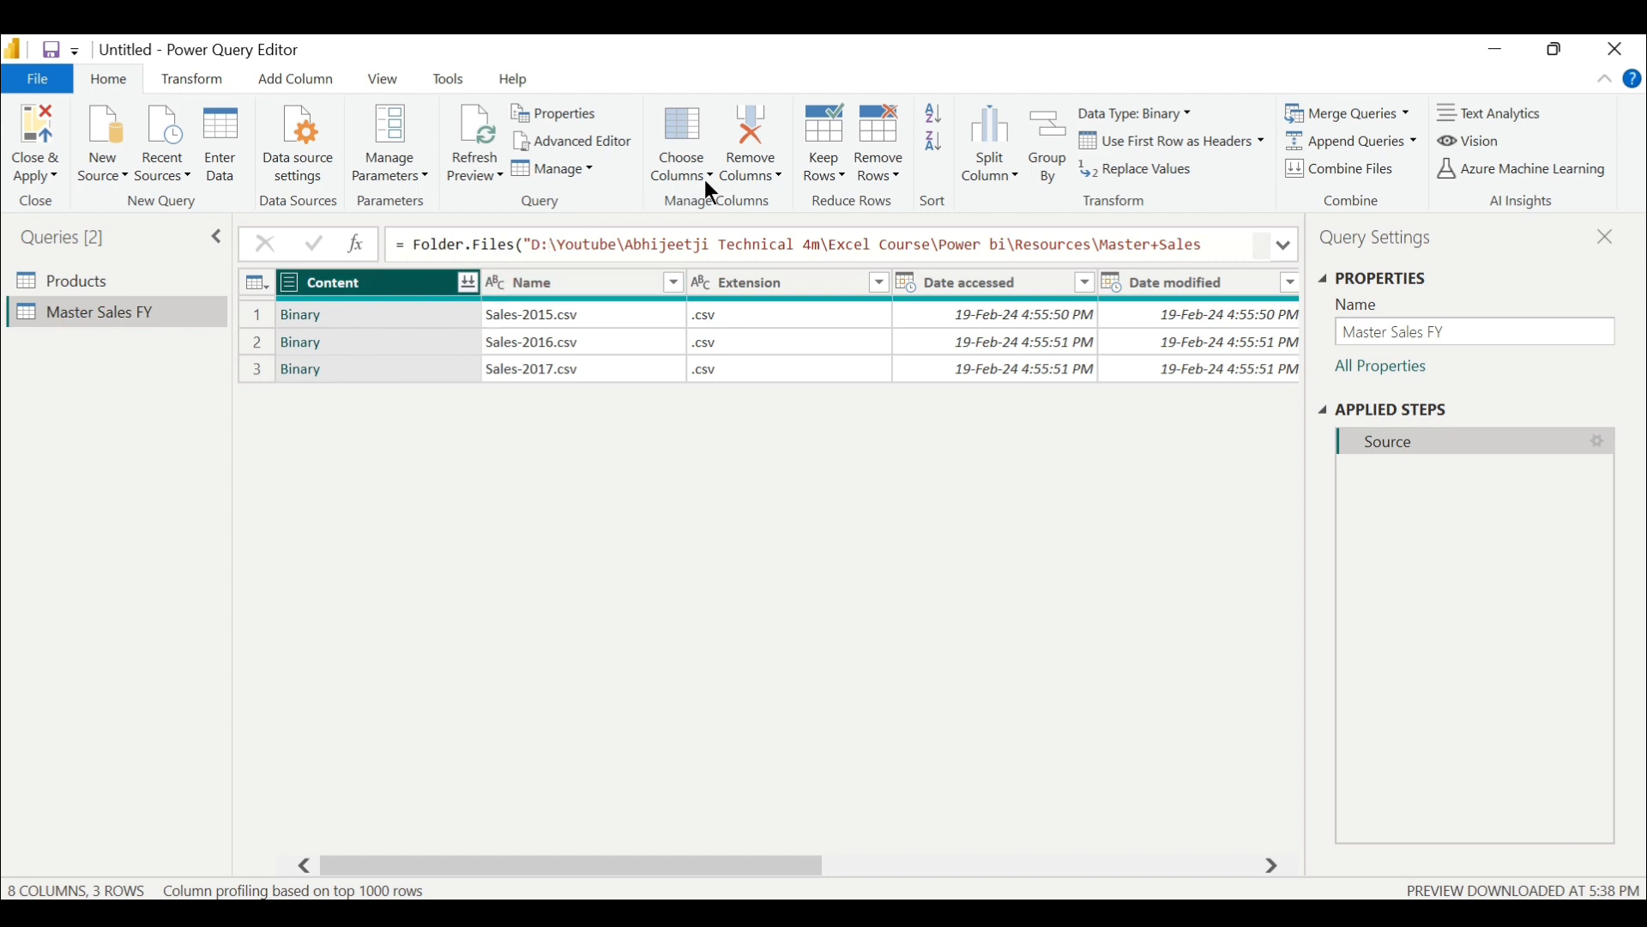
Keep only the Content column of Master Sales FY and combine its files, using the first file as sample and comma as delimiter.
click(770, 177)
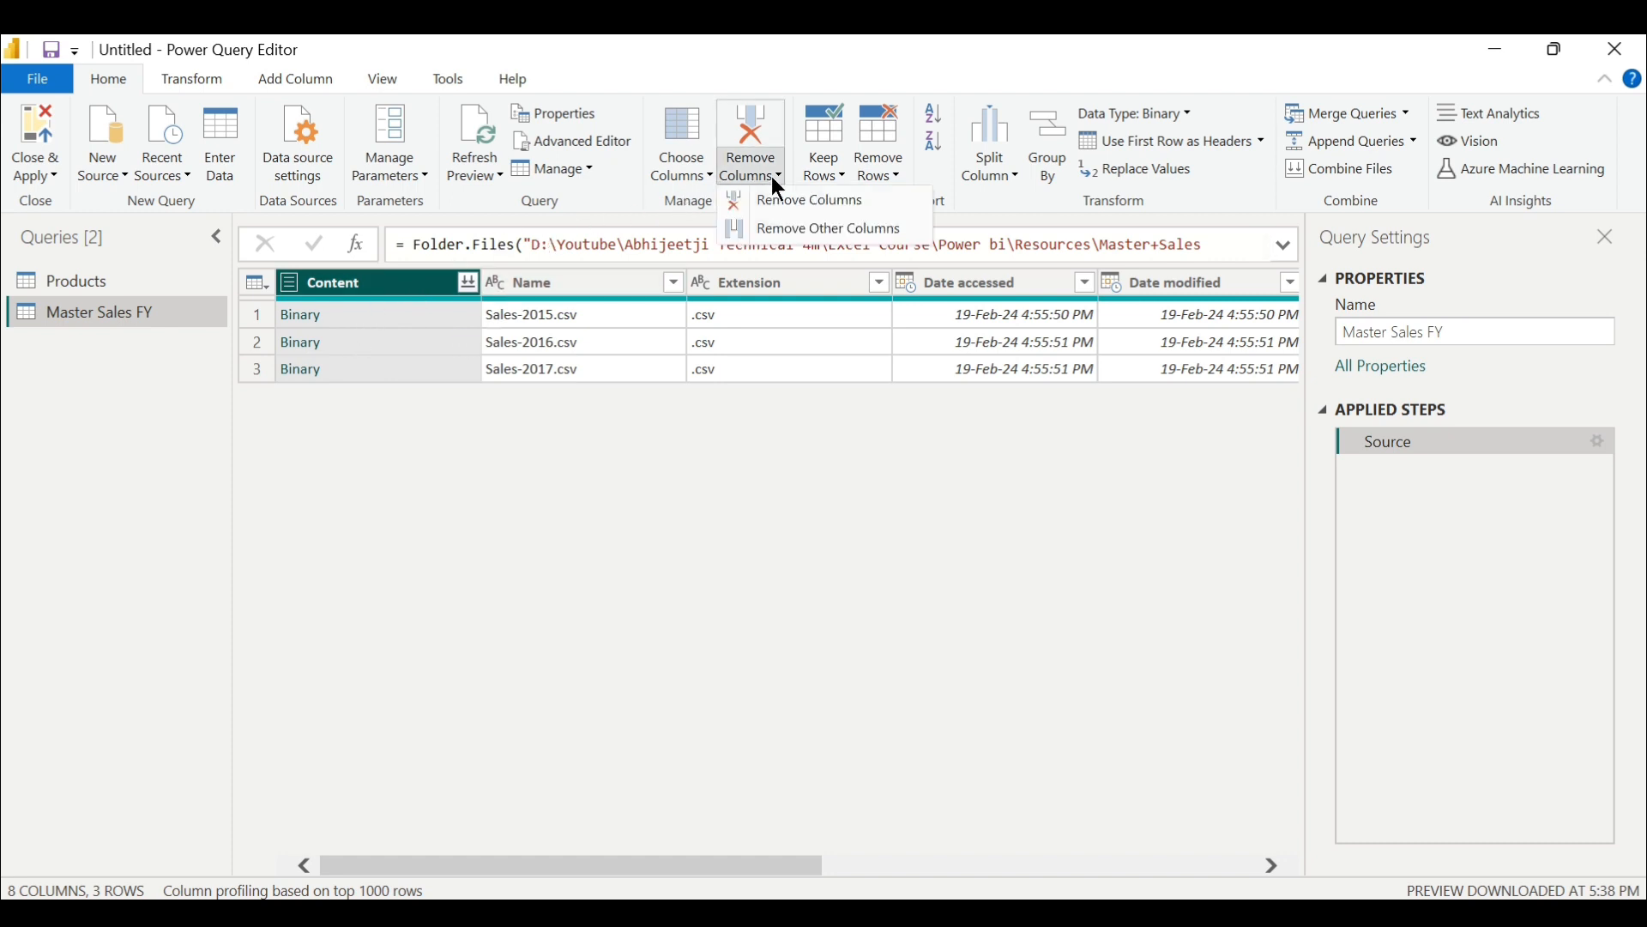
click(793, 228)
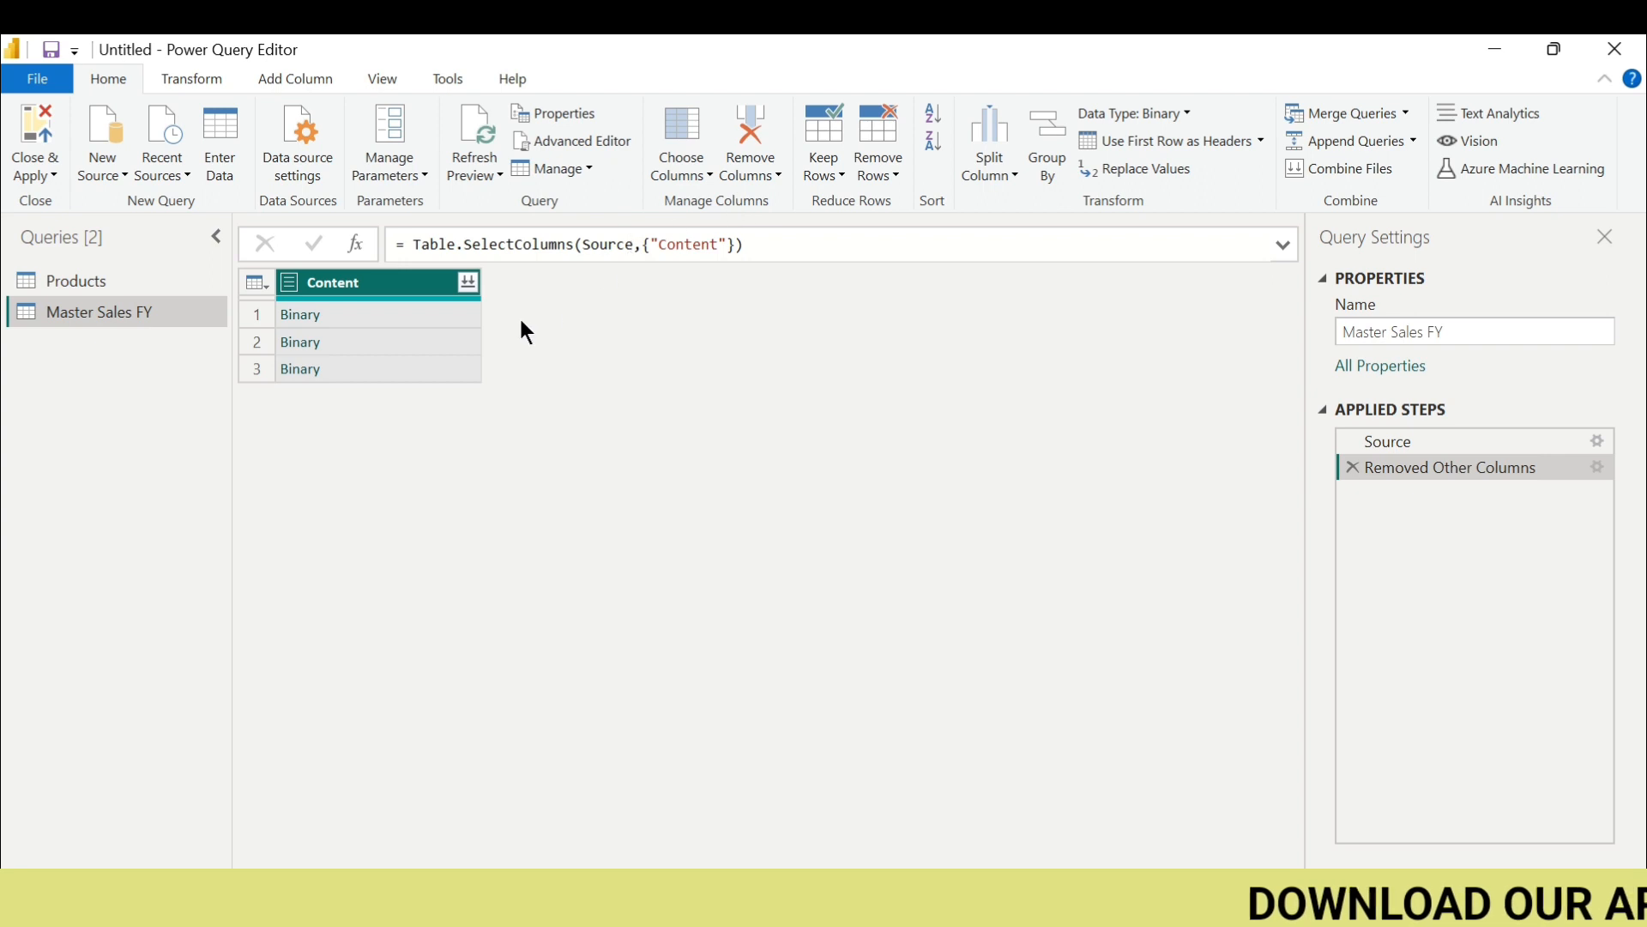
click(467, 283)
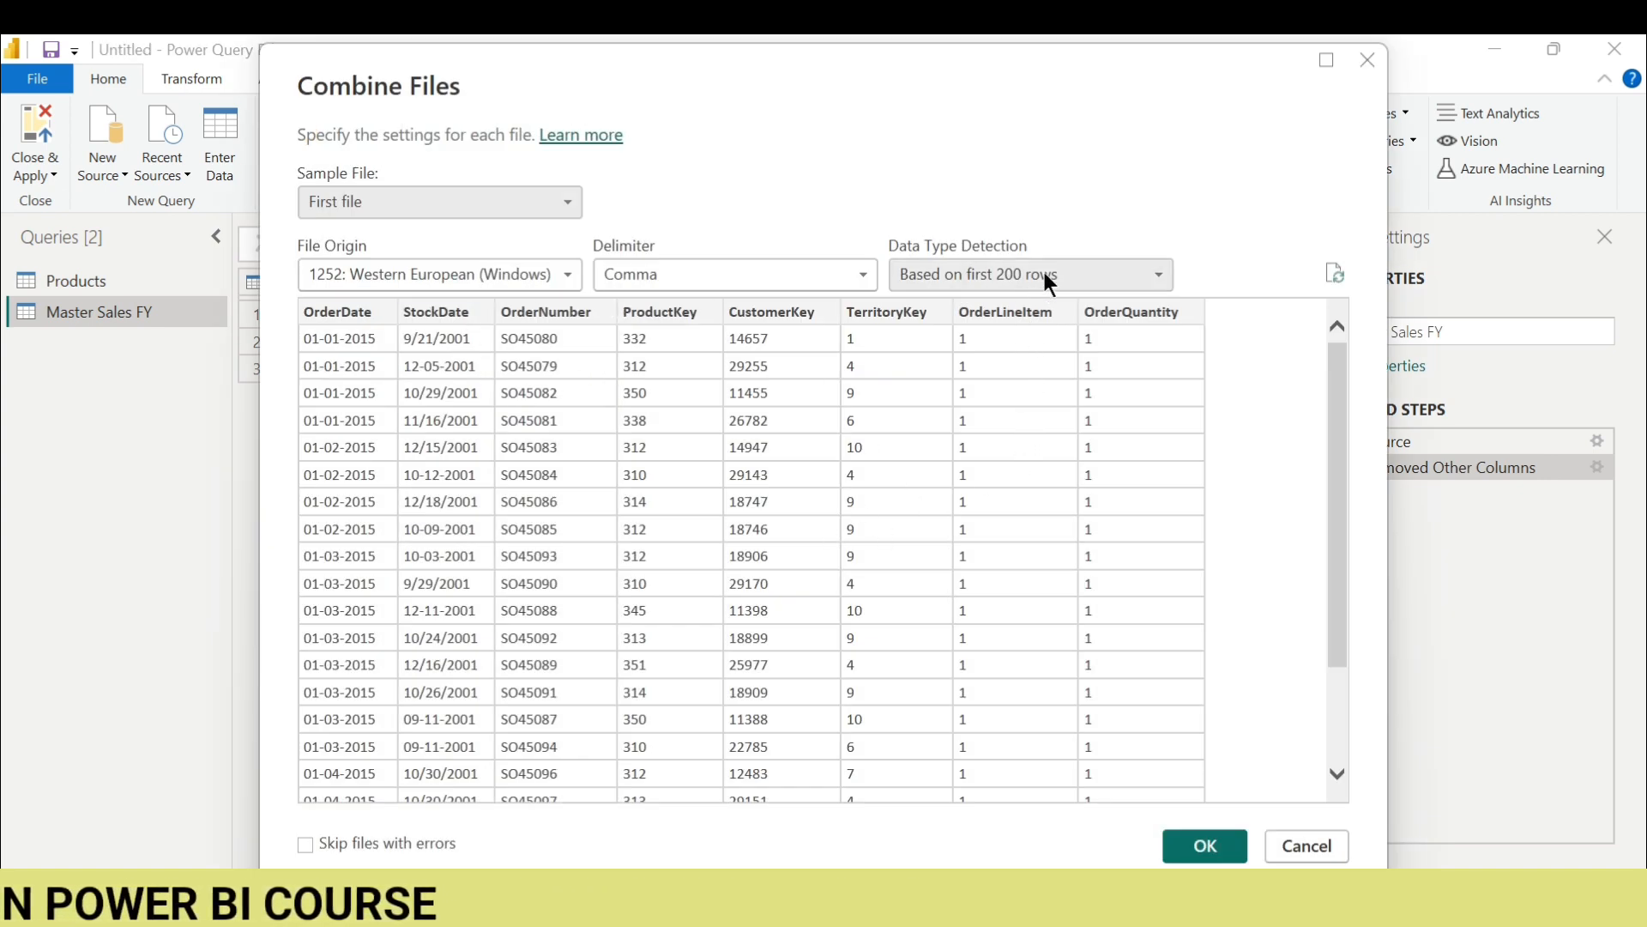
click(1205, 846)
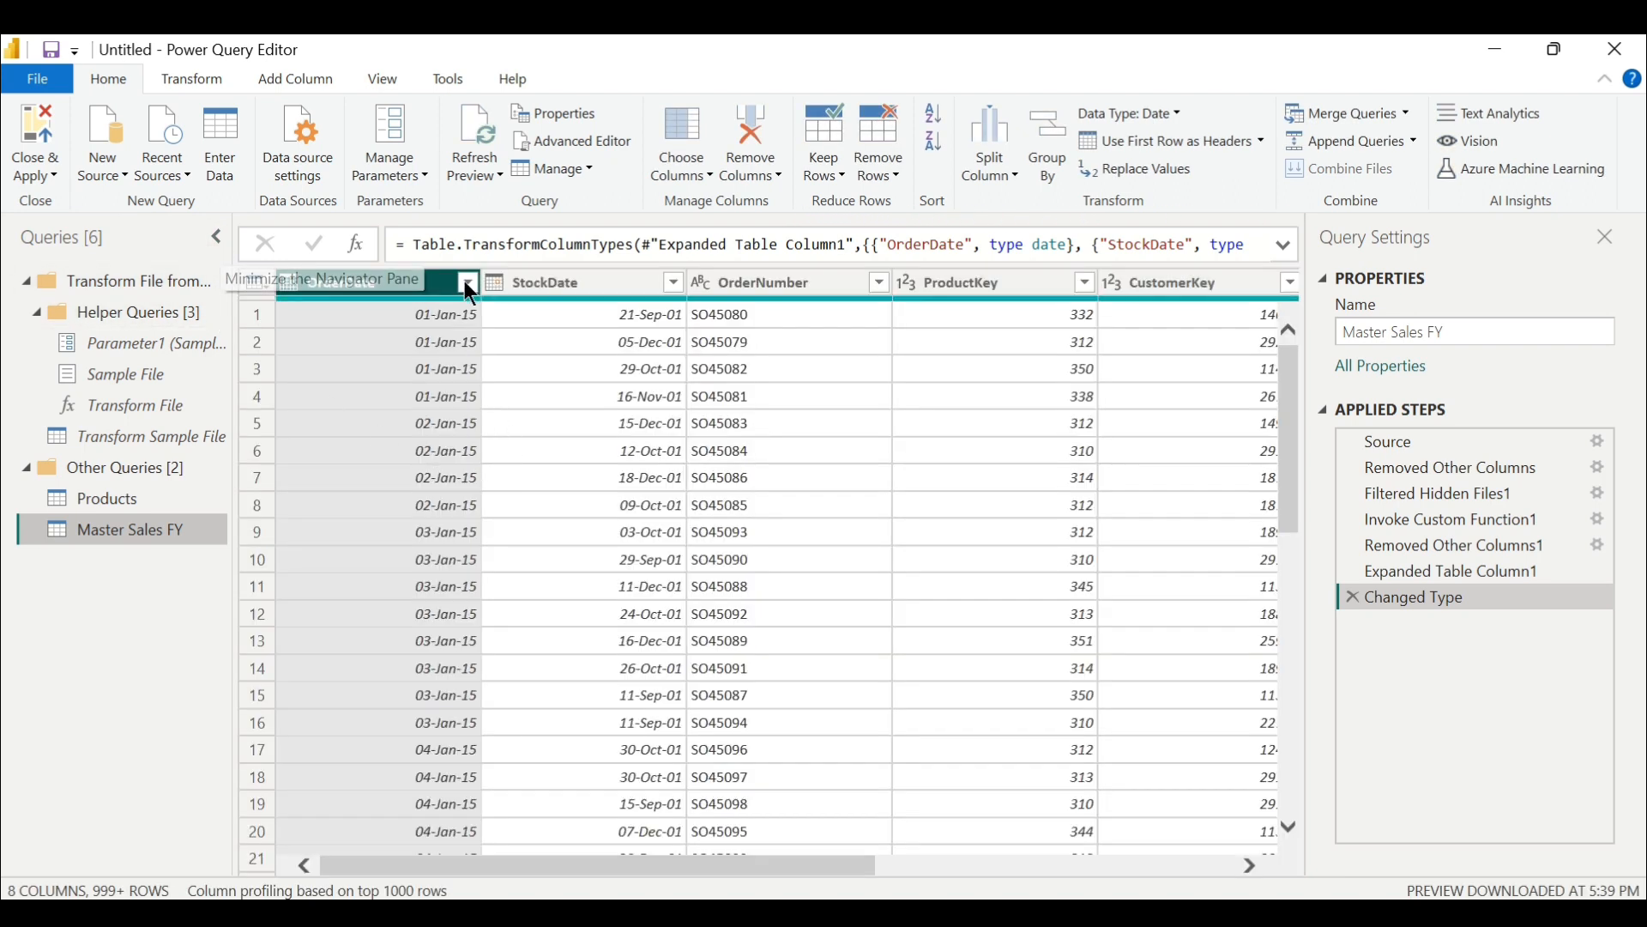
Load the full list of OrderDate filter values, look through the dates, and leave the column unfiltered.
click(468, 283)
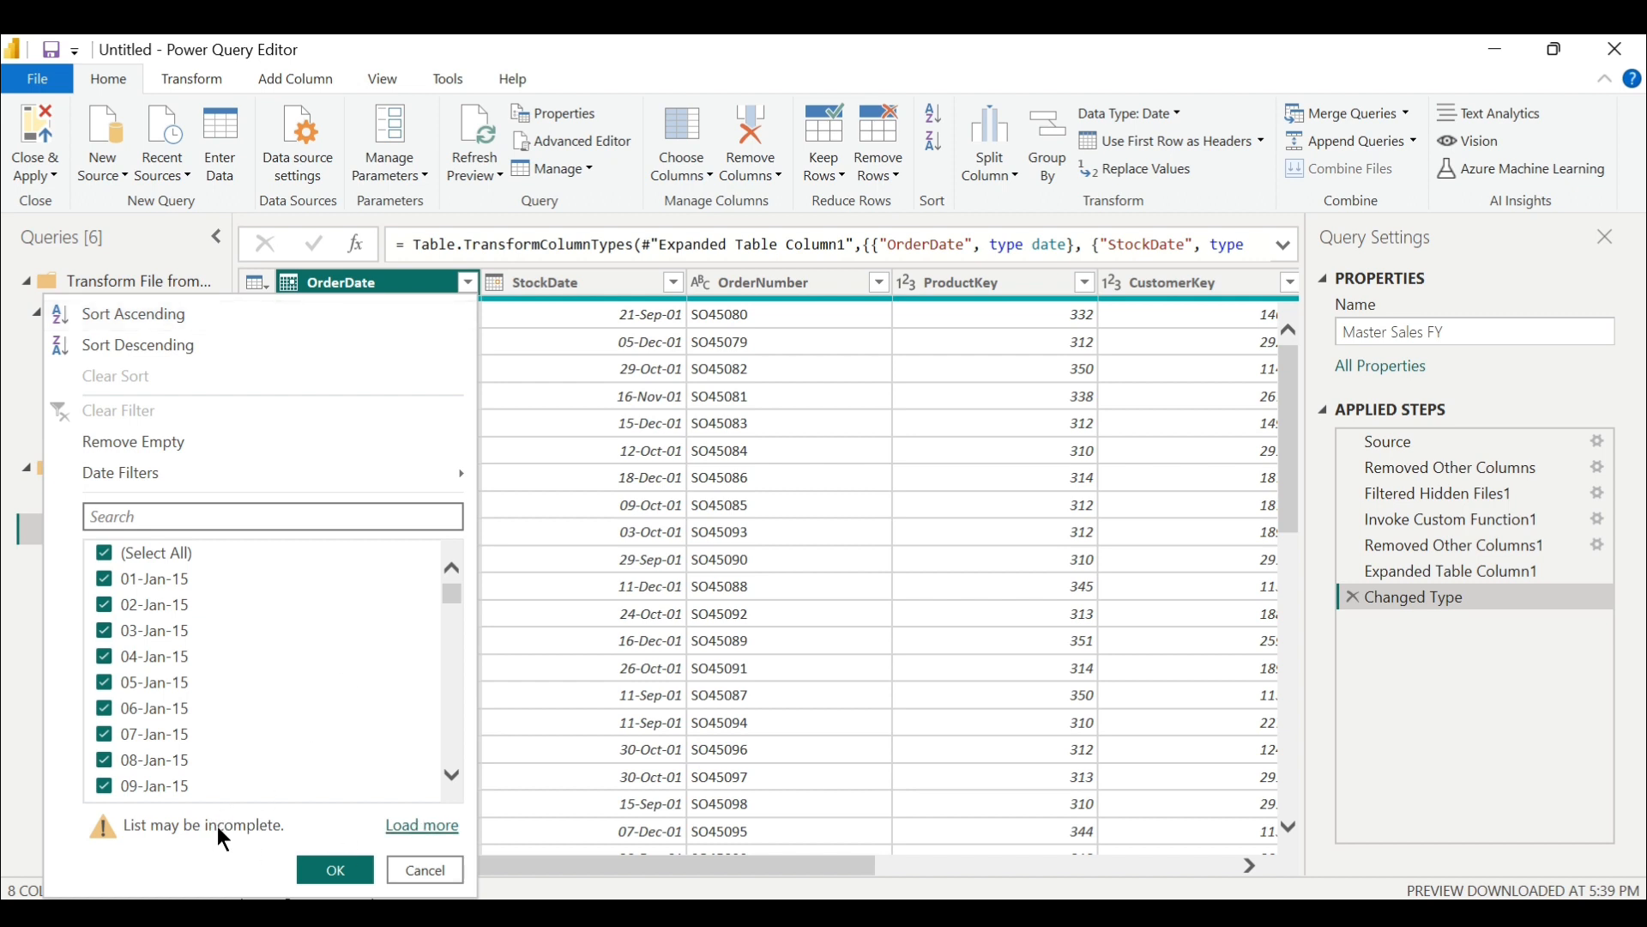
click(403, 828)
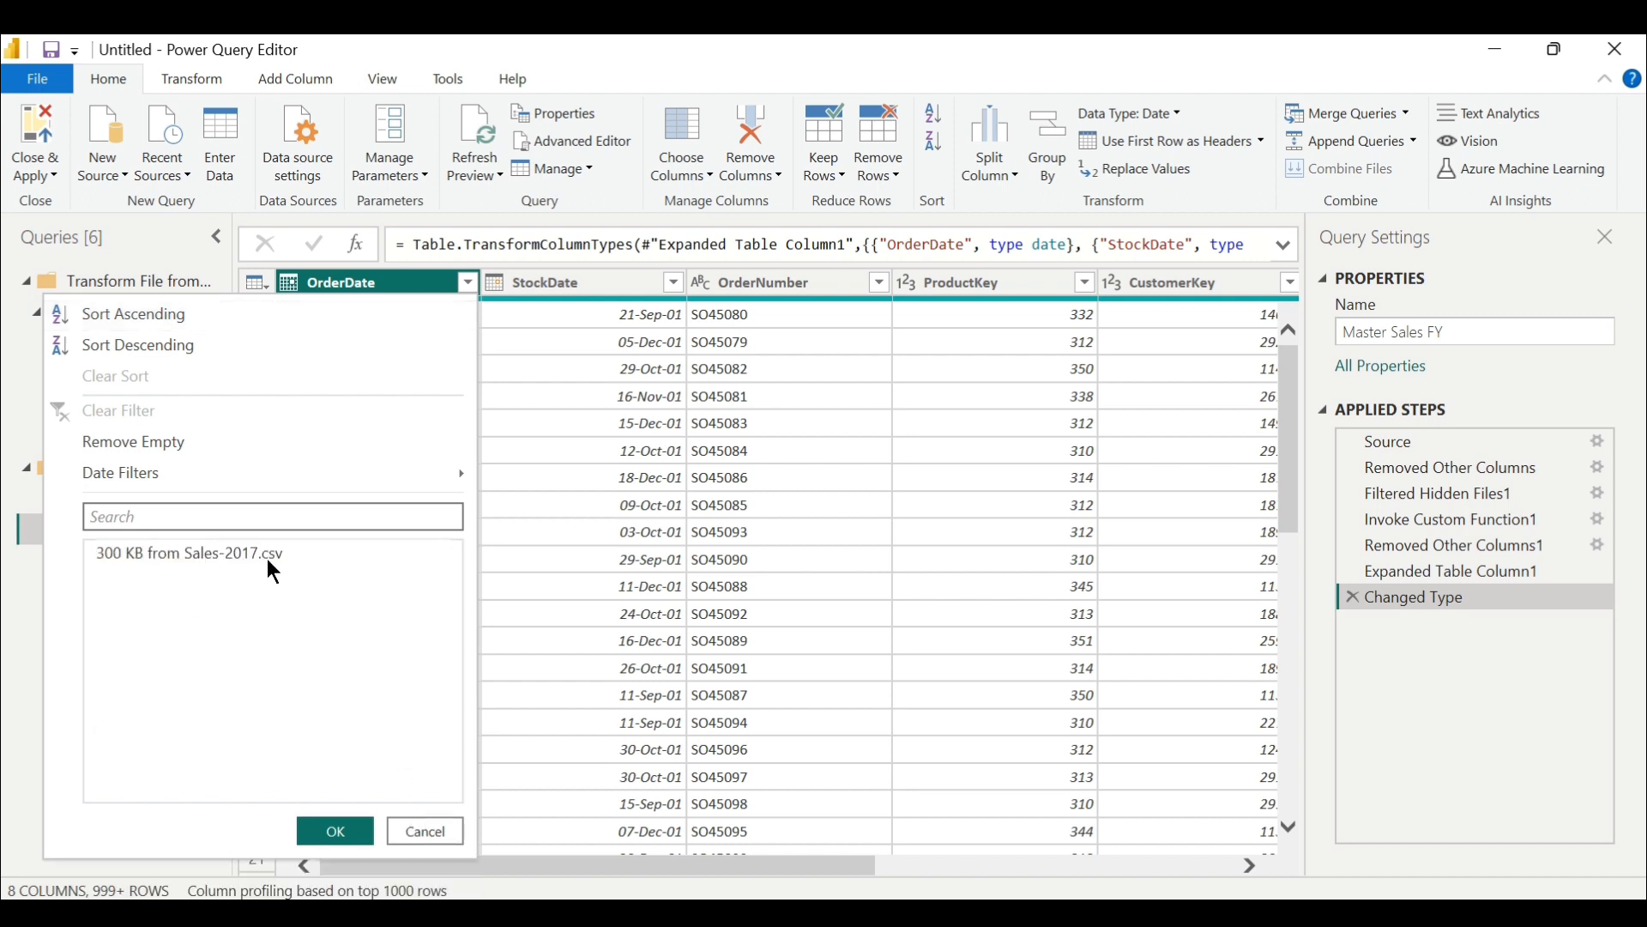
drag(453, 596, 451, 704)
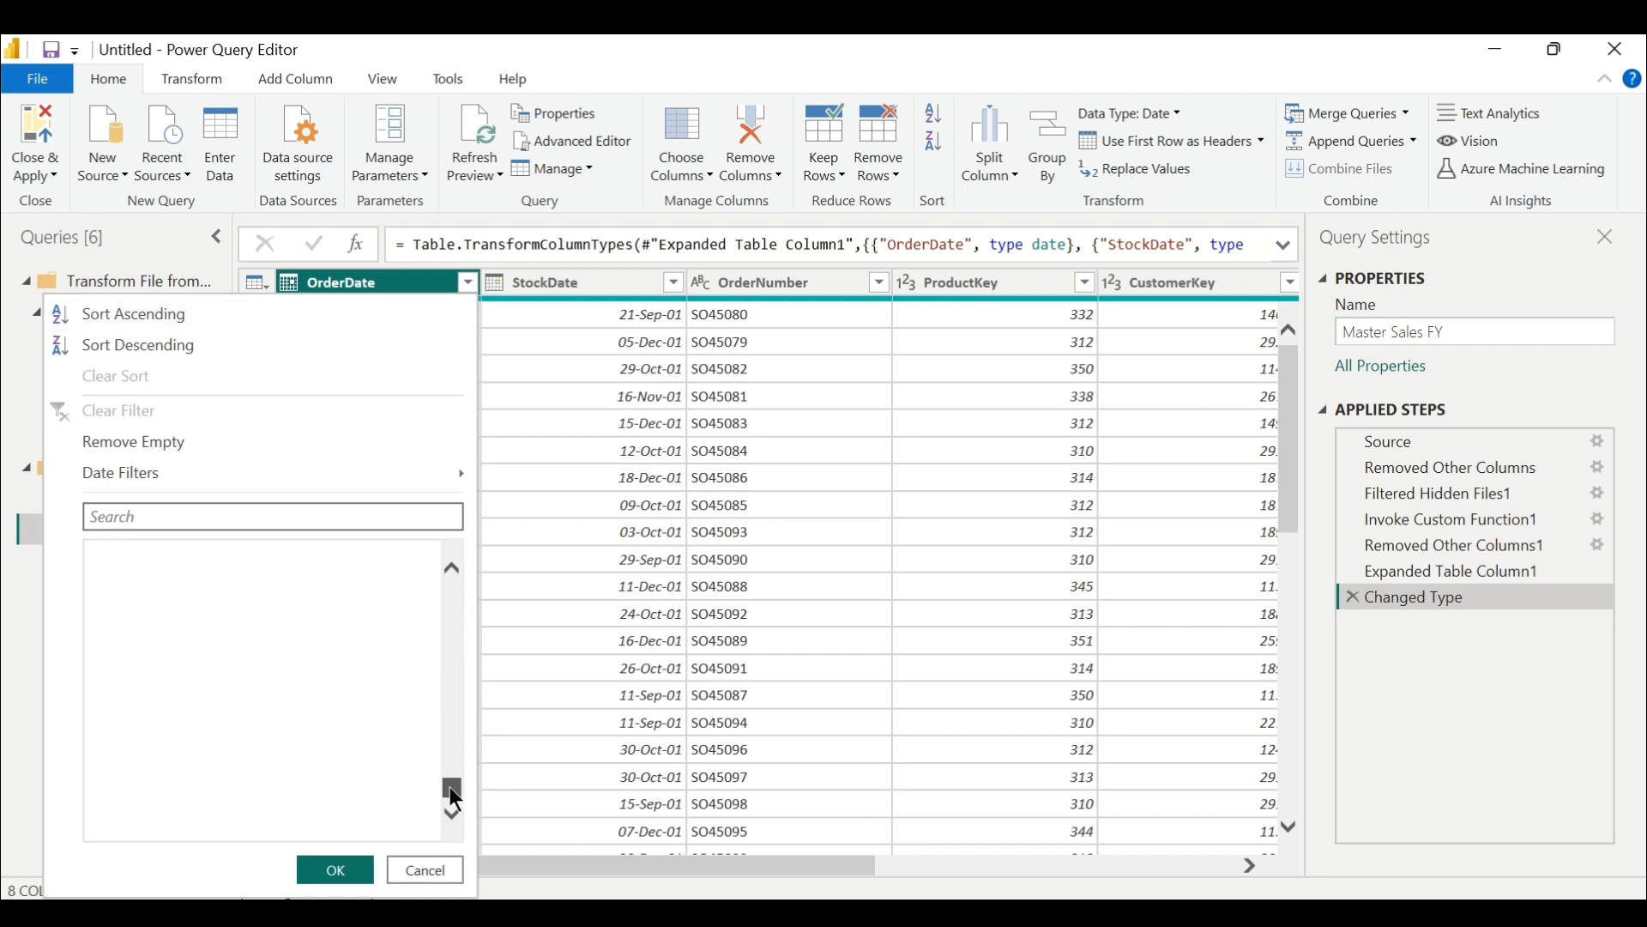
click(425, 869)
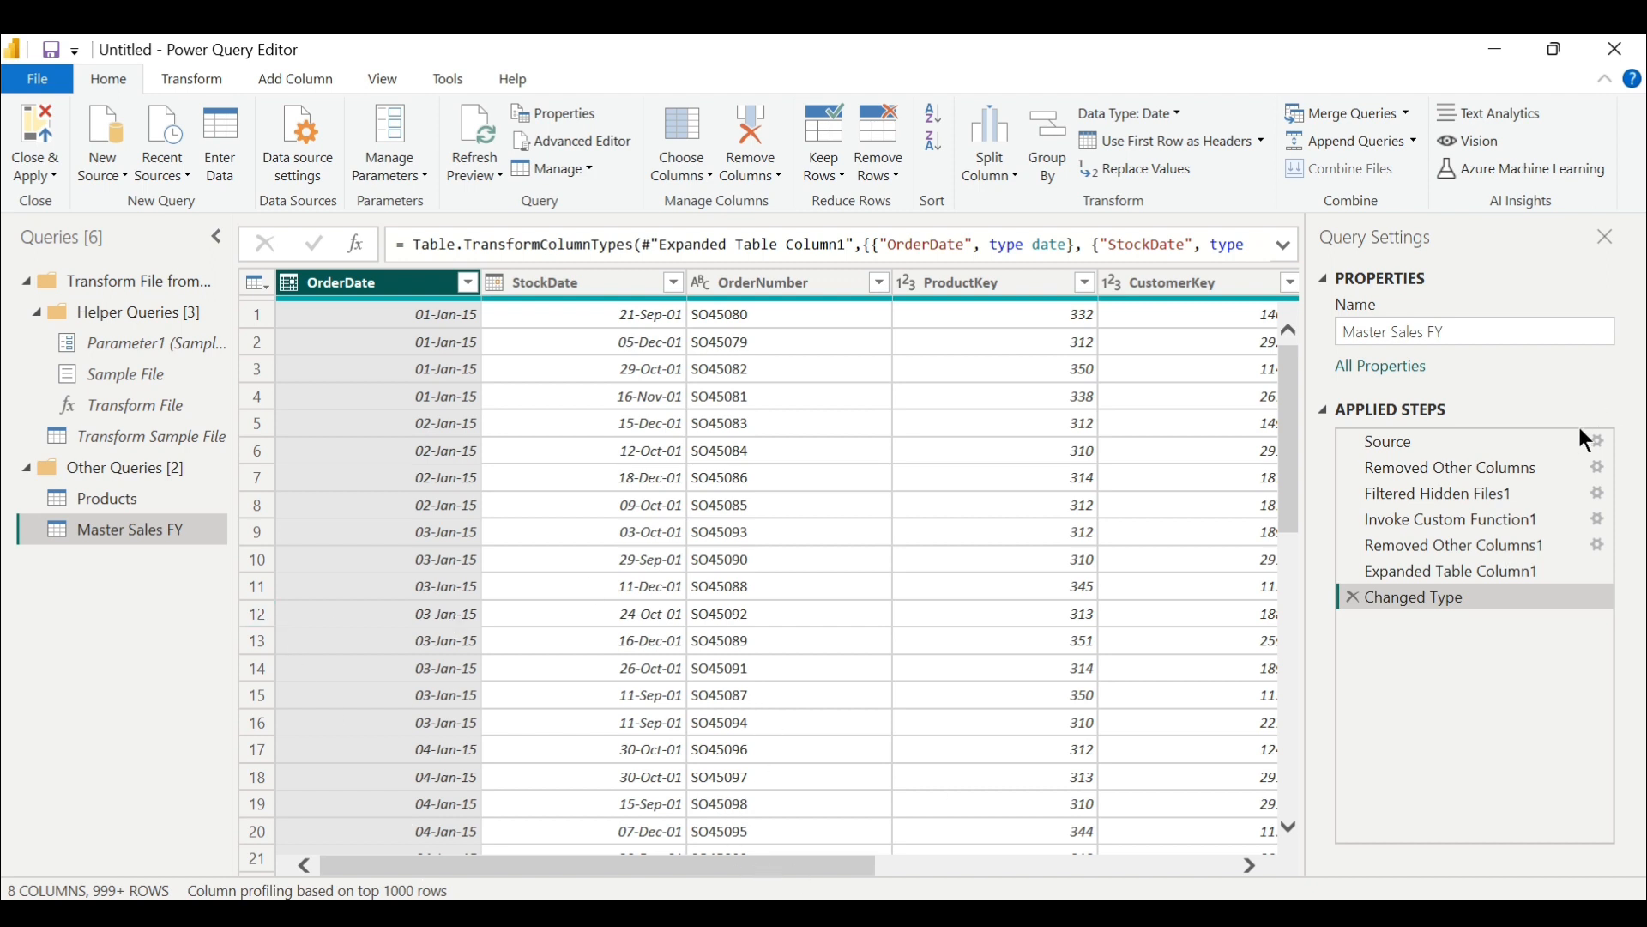
Close the Query Settings pane and look across the columns of the combined Master Sales FY table.
click(1604, 236)
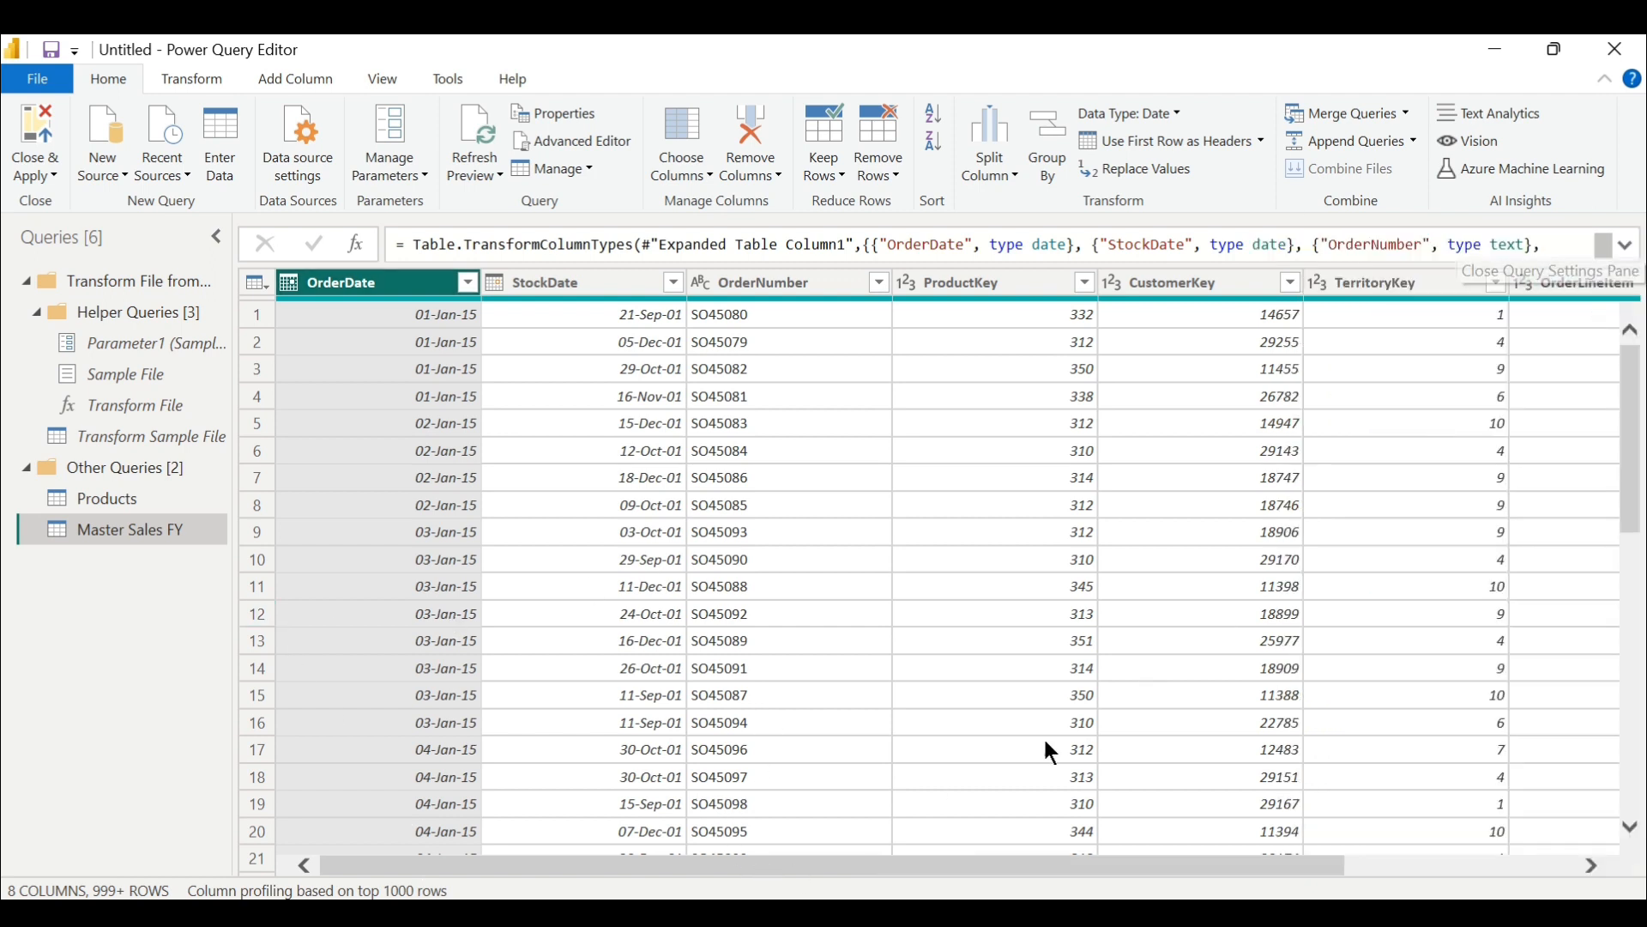
drag(929, 863, 1328, 856)
drag(1180, 842, 885, 826)
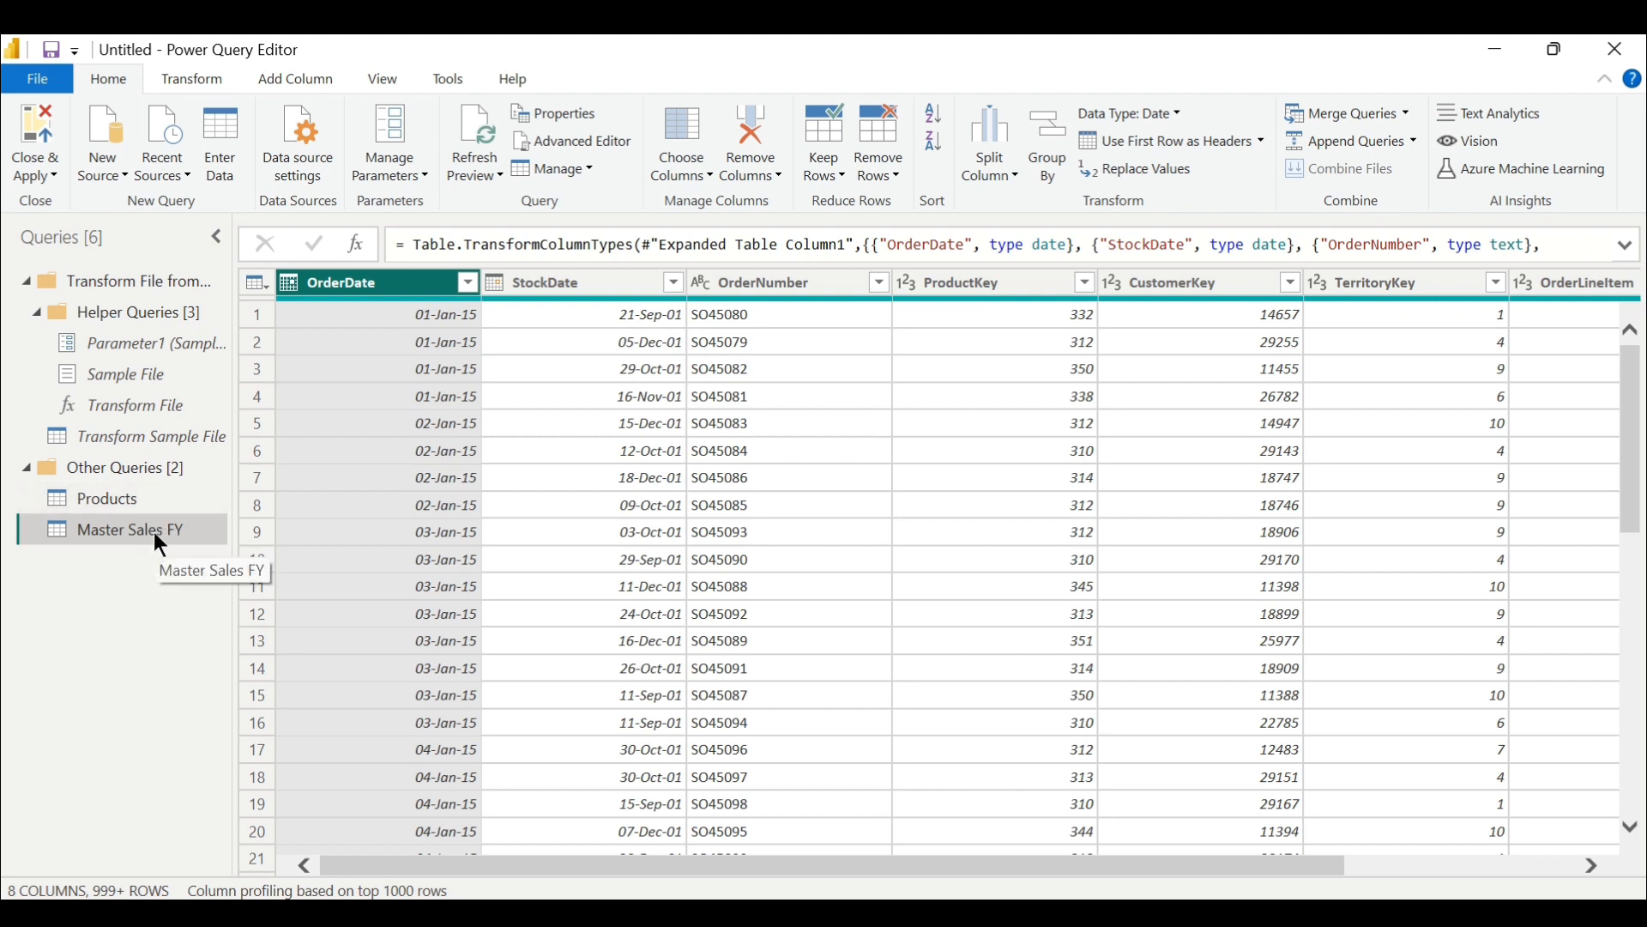
Check the filter values of the OrderQuantity column in Master Sales FY and leave it unfiltered.
click(1408, 117)
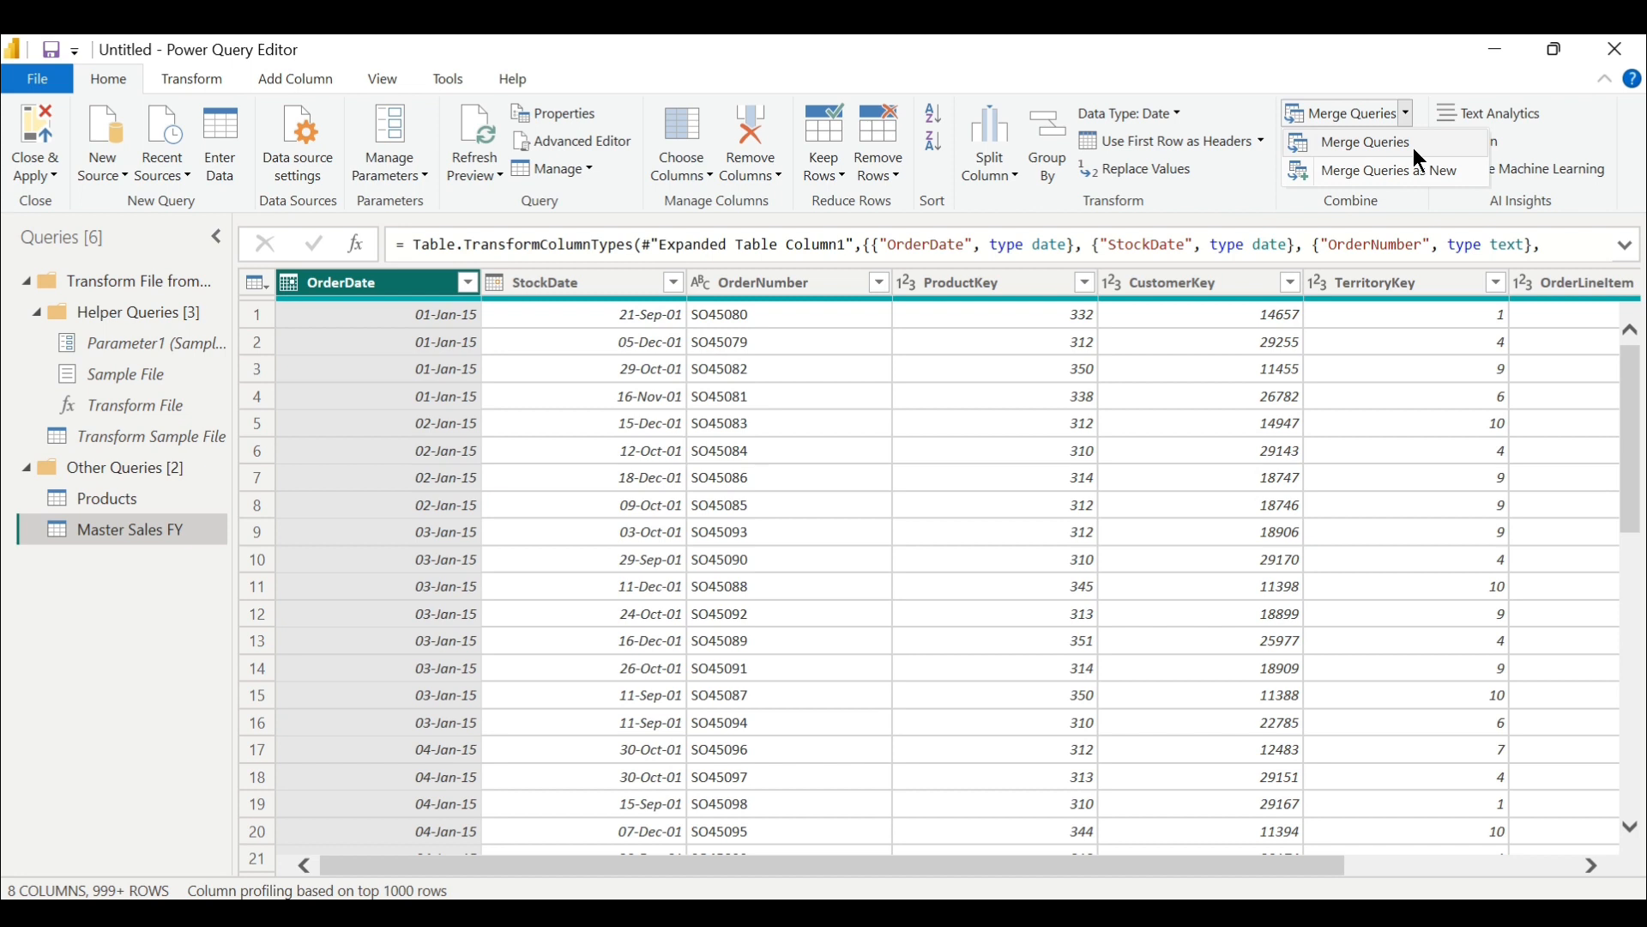
click(1051, 863)
drag(1052, 863, 1584, 538)
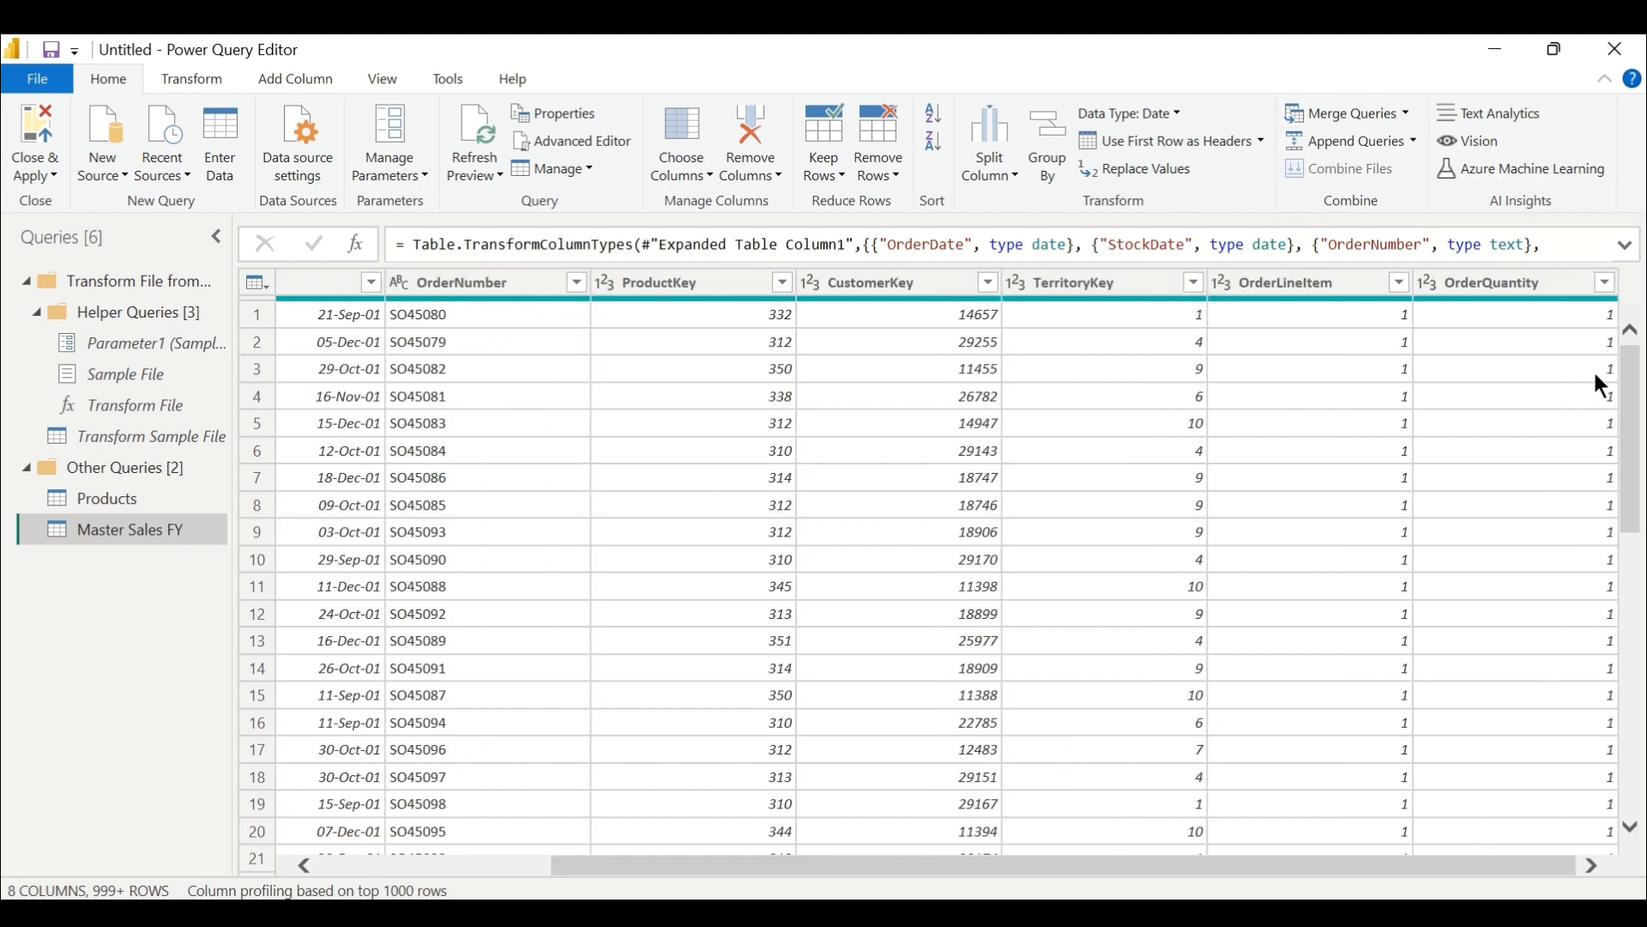
click(1605, 285)
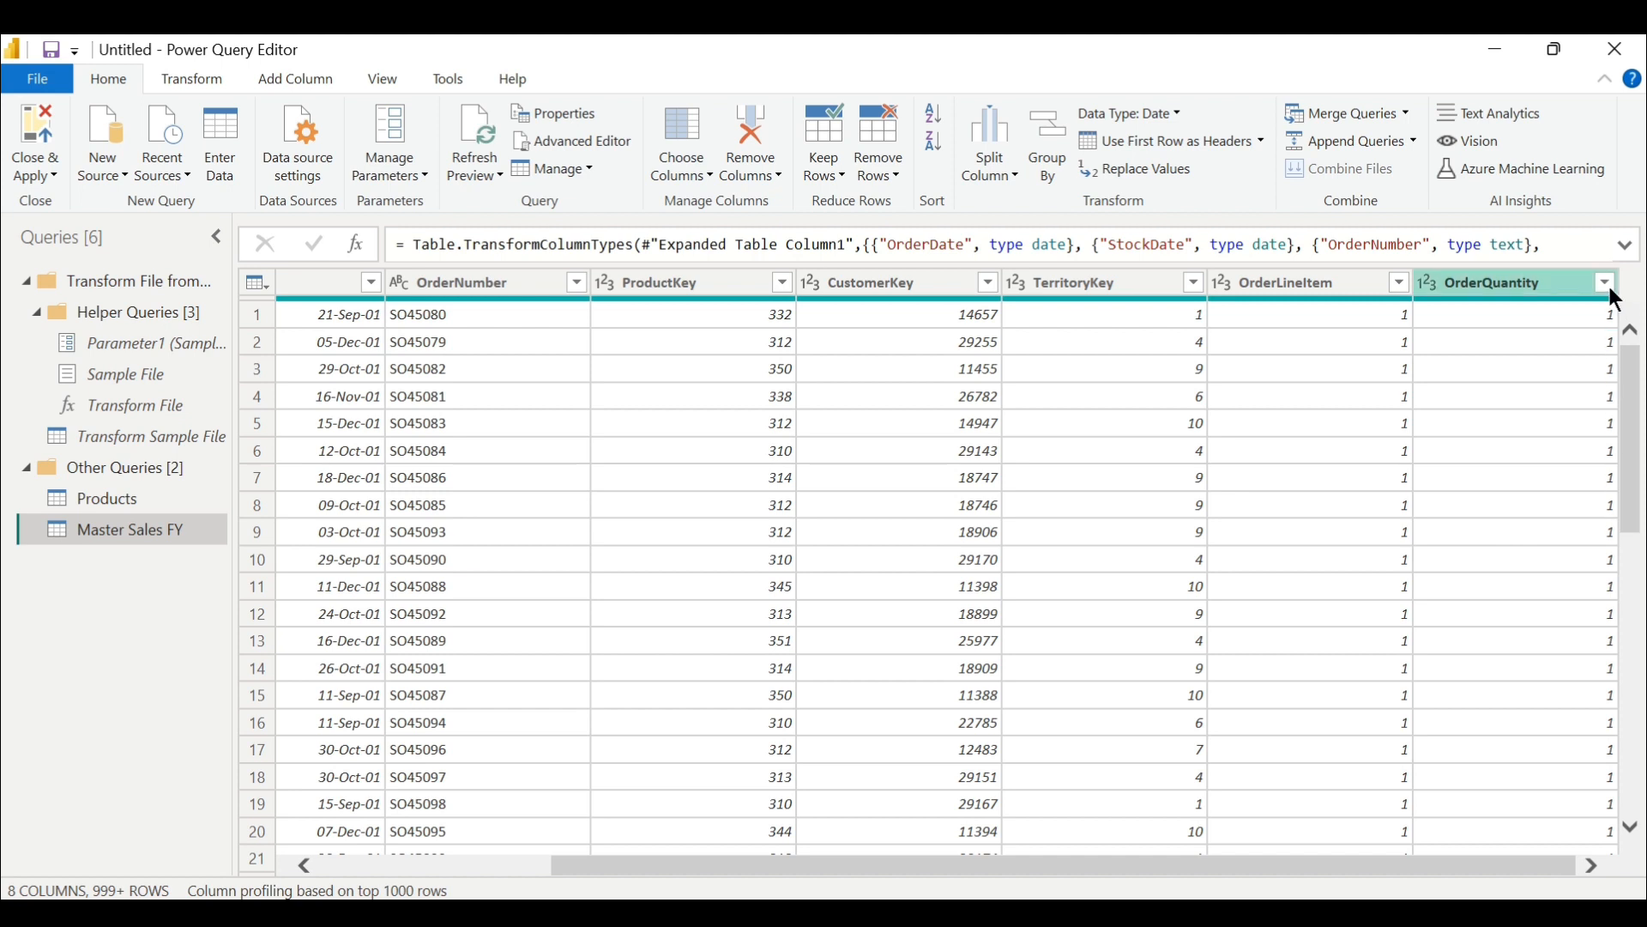
click(1544, 682)
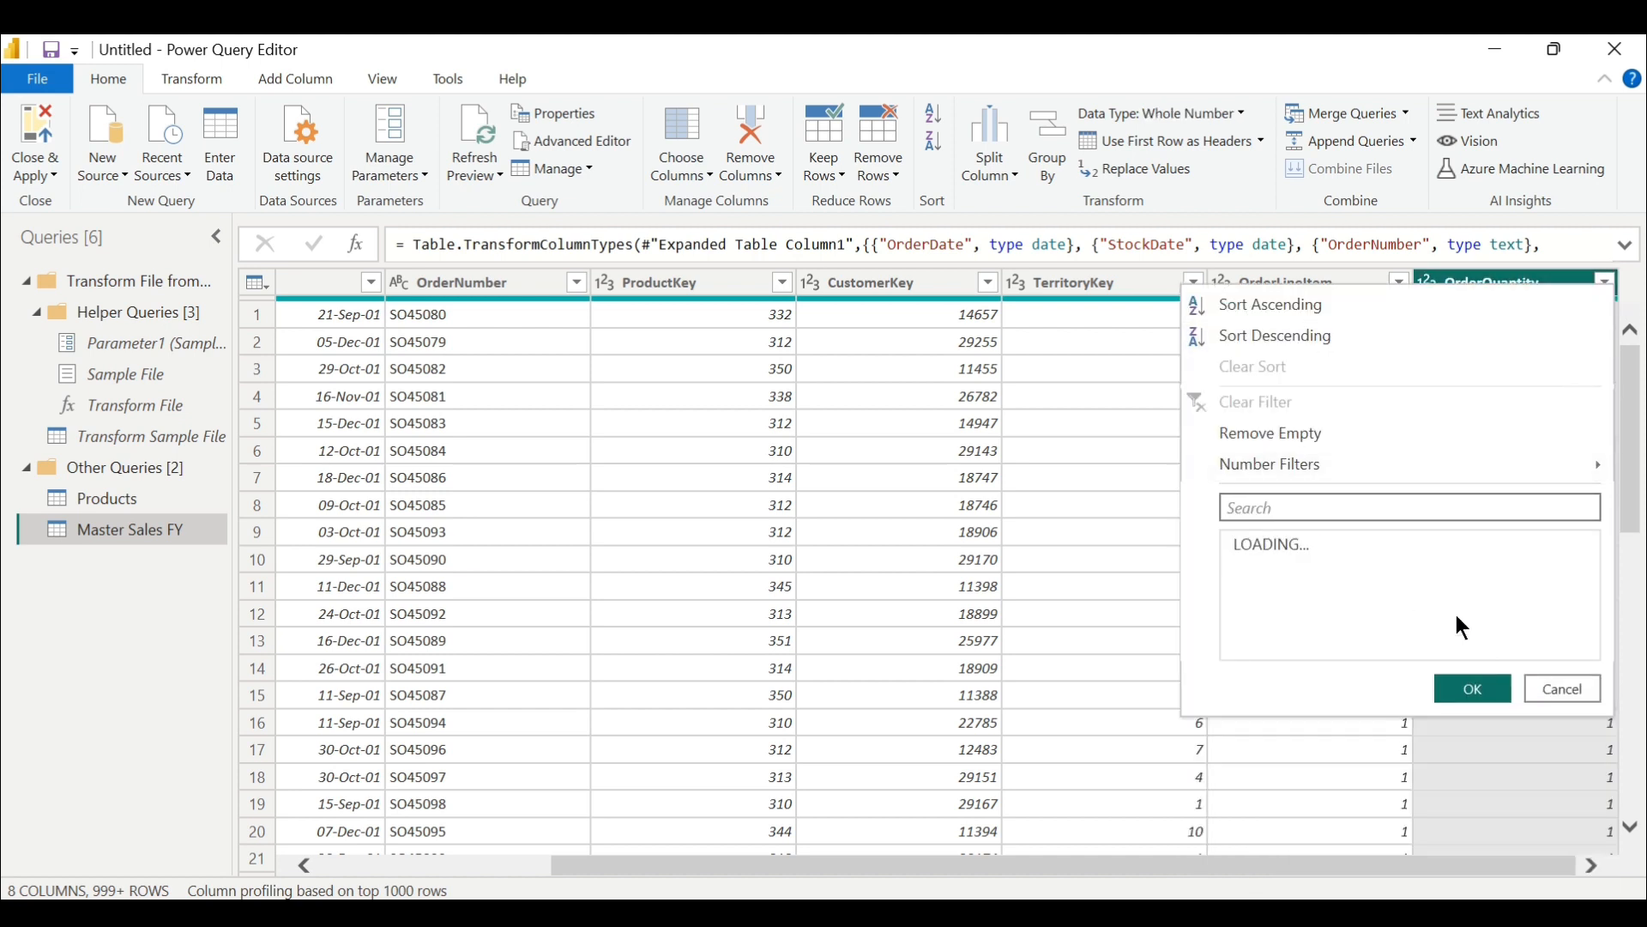
click(1550, 682)
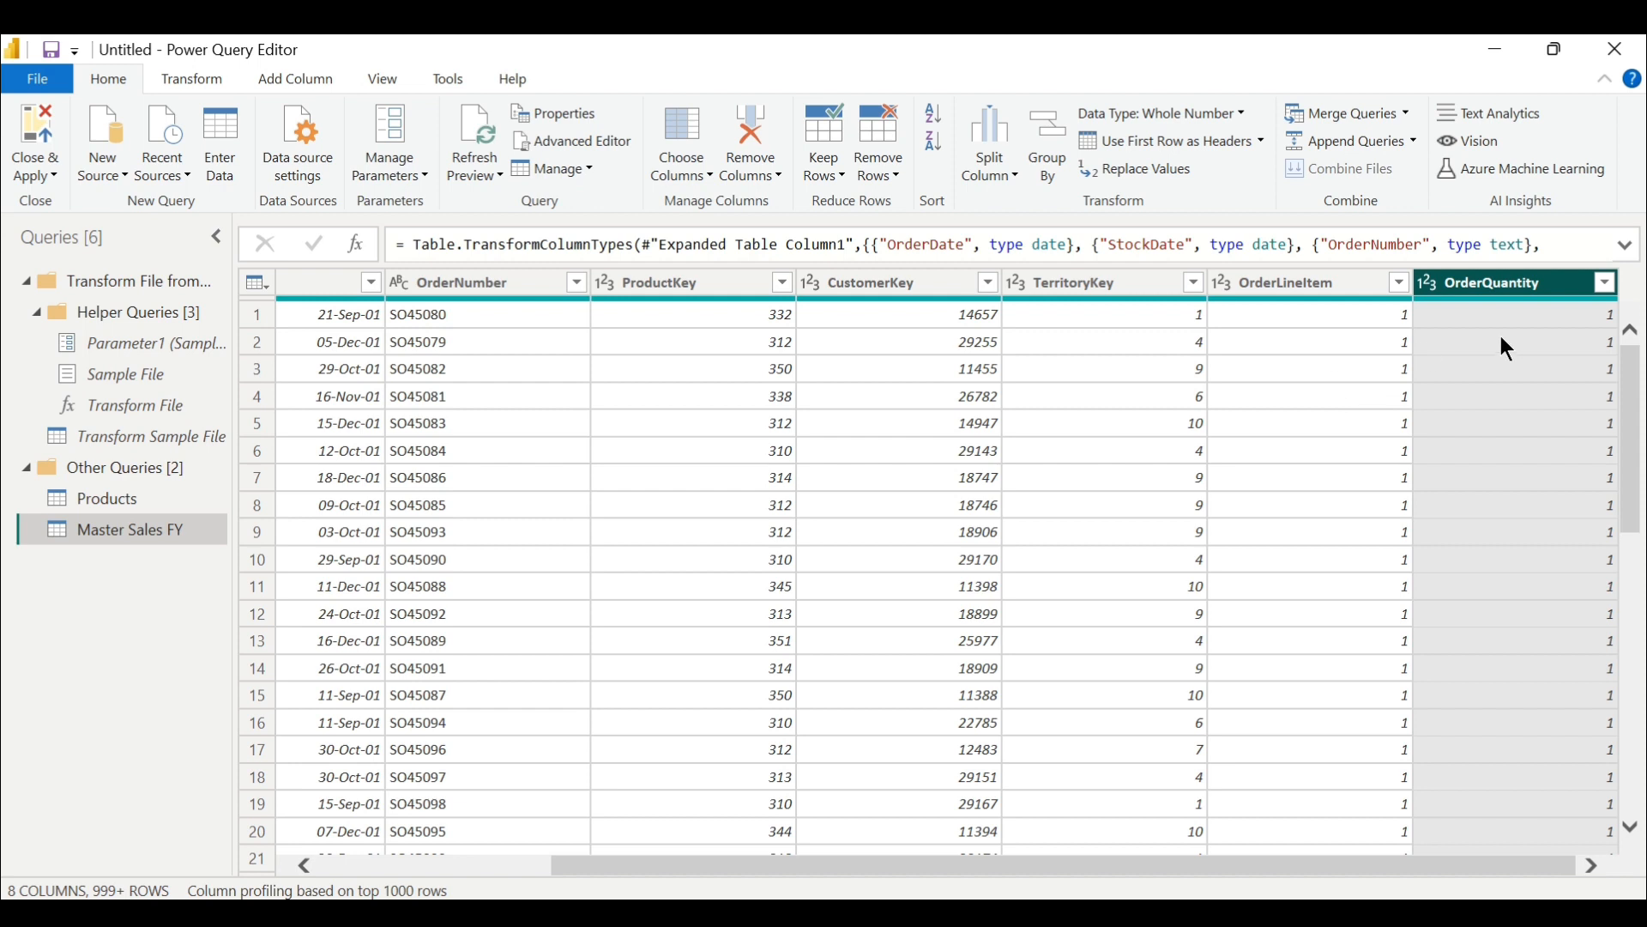
Apply the pending query changes to the data model and close the query editor.
click(43, 168)
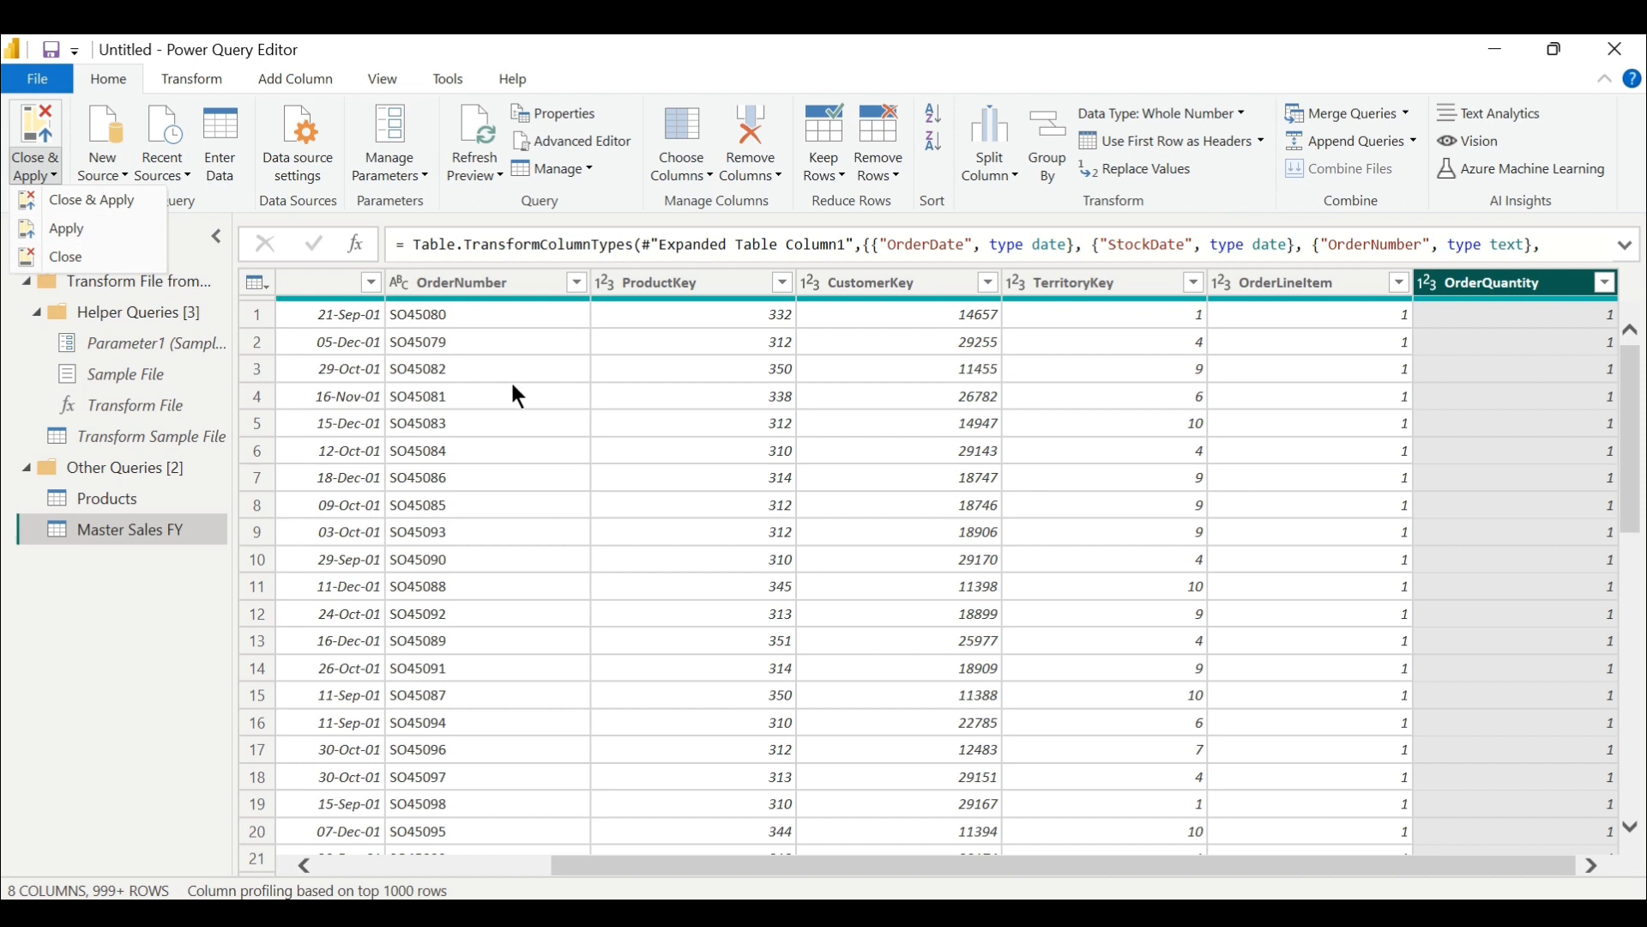
click(84, 226)
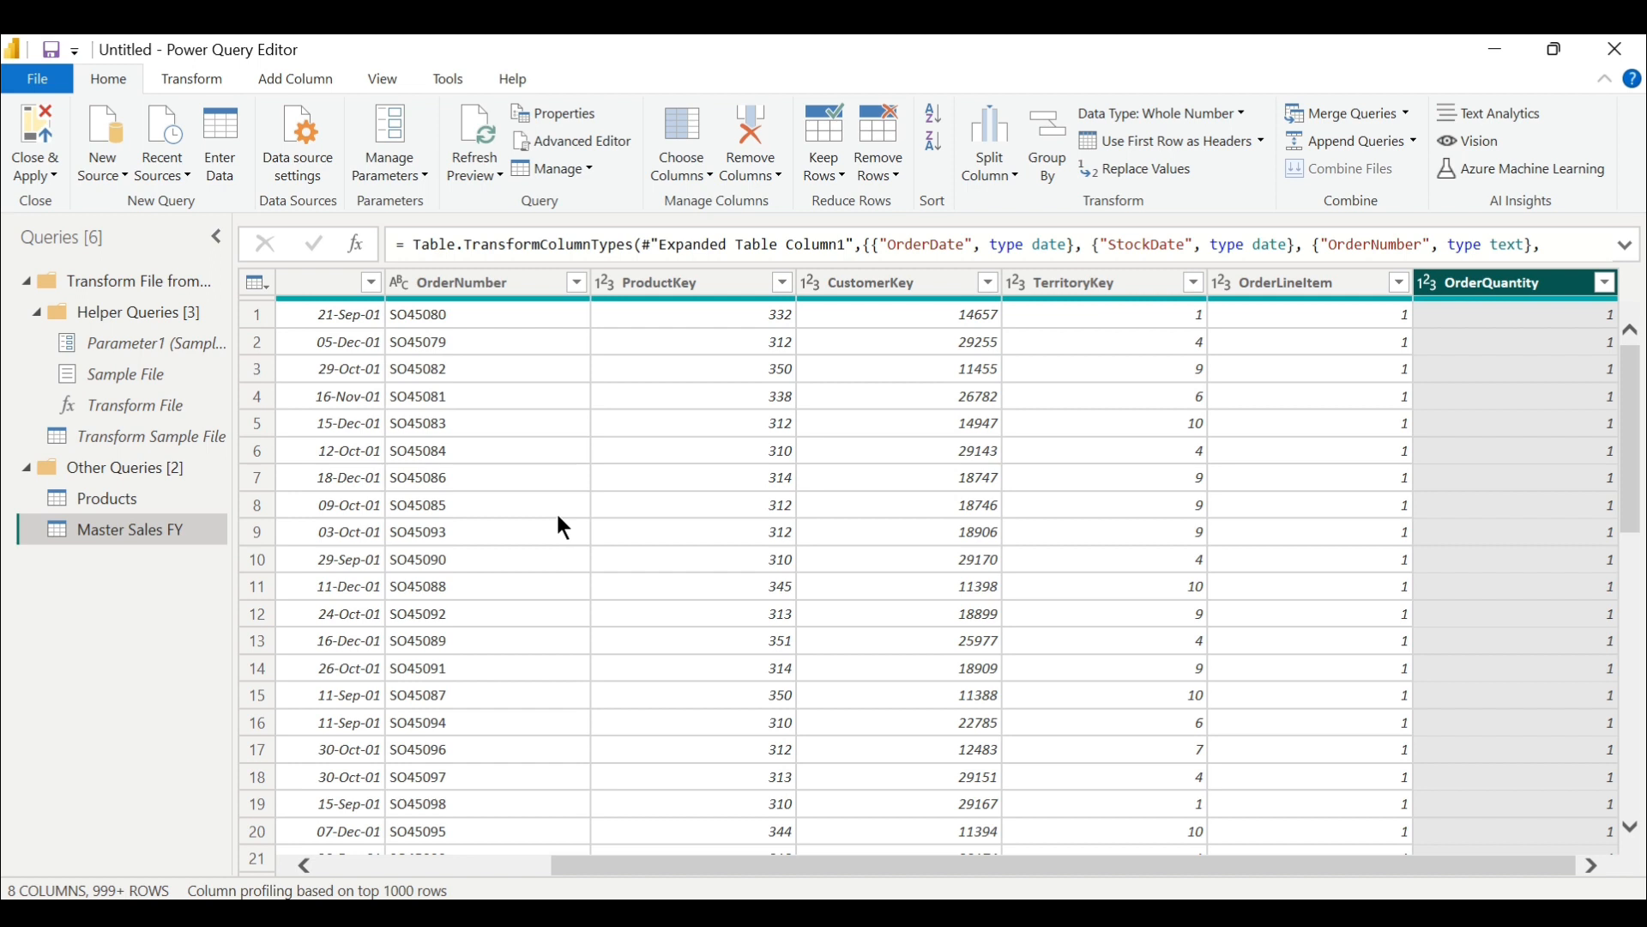
click(51, 175)
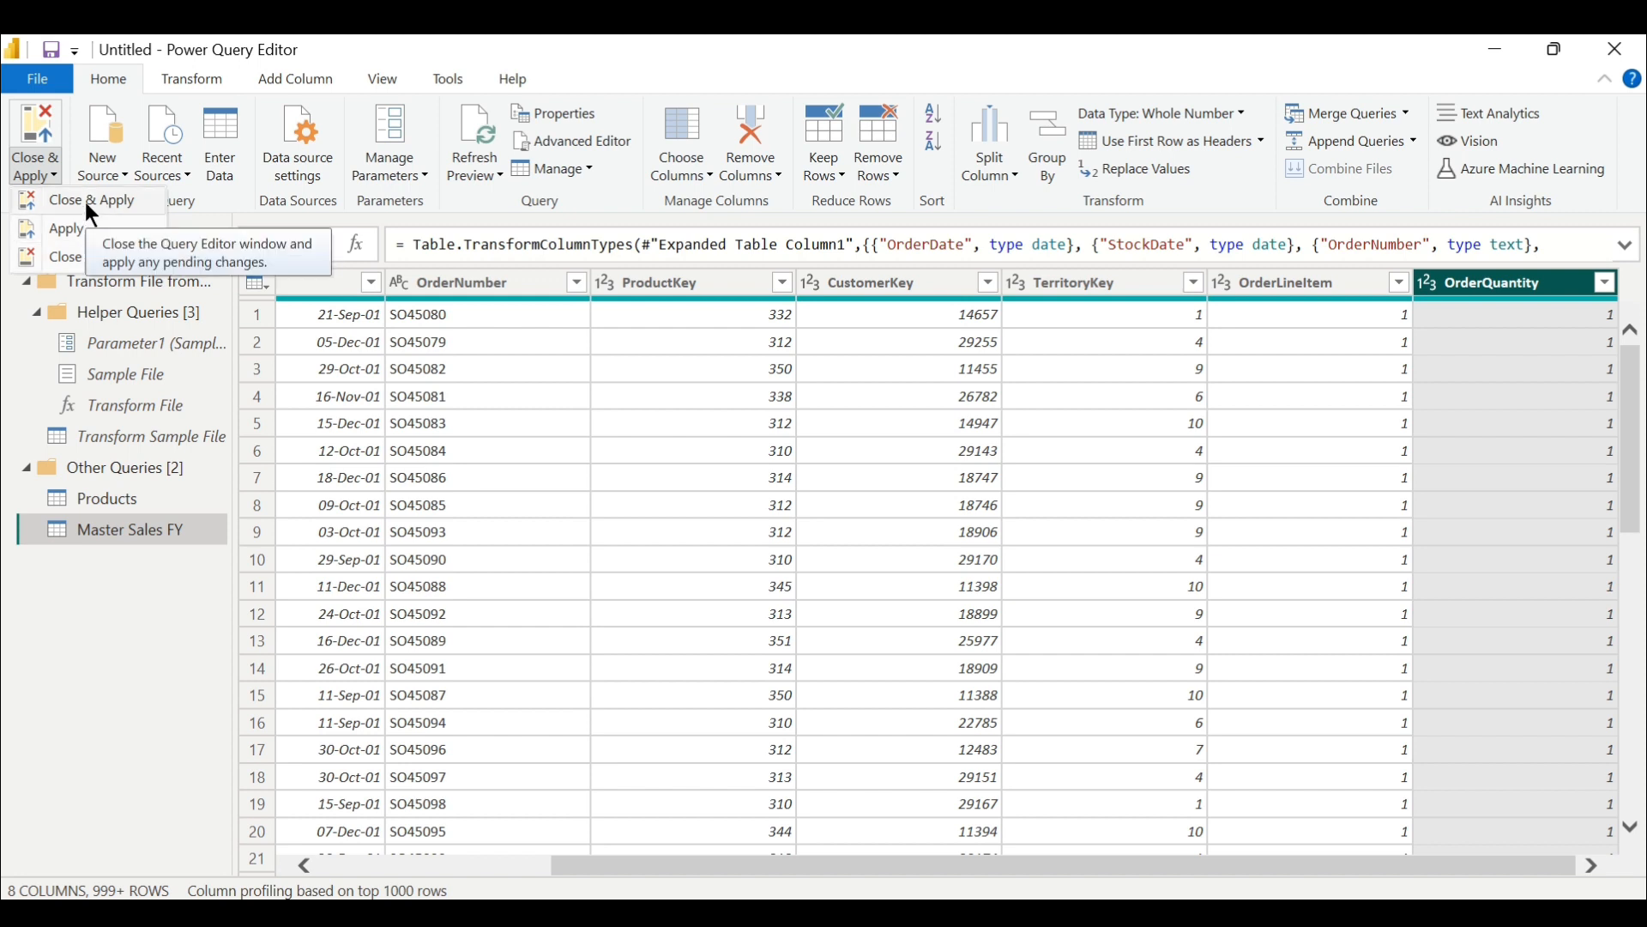
click(83, 265)
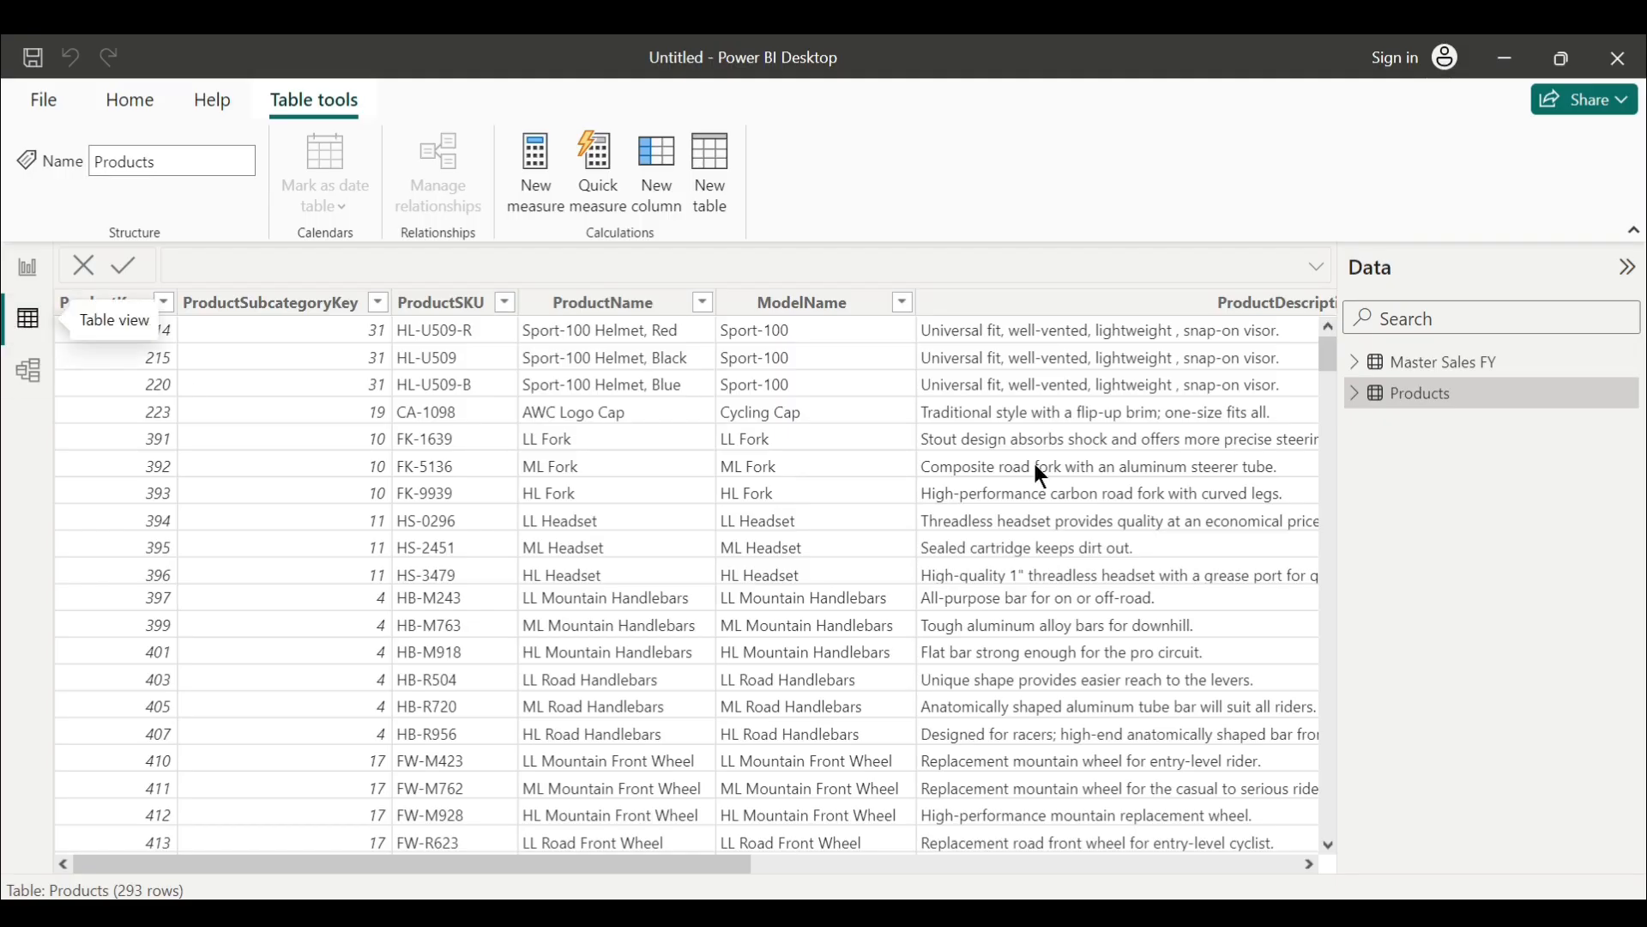
Show the Master Sales FY table in Power BI Desktop and examine which years its OrderDate filter values cover.
click(1461, 372)
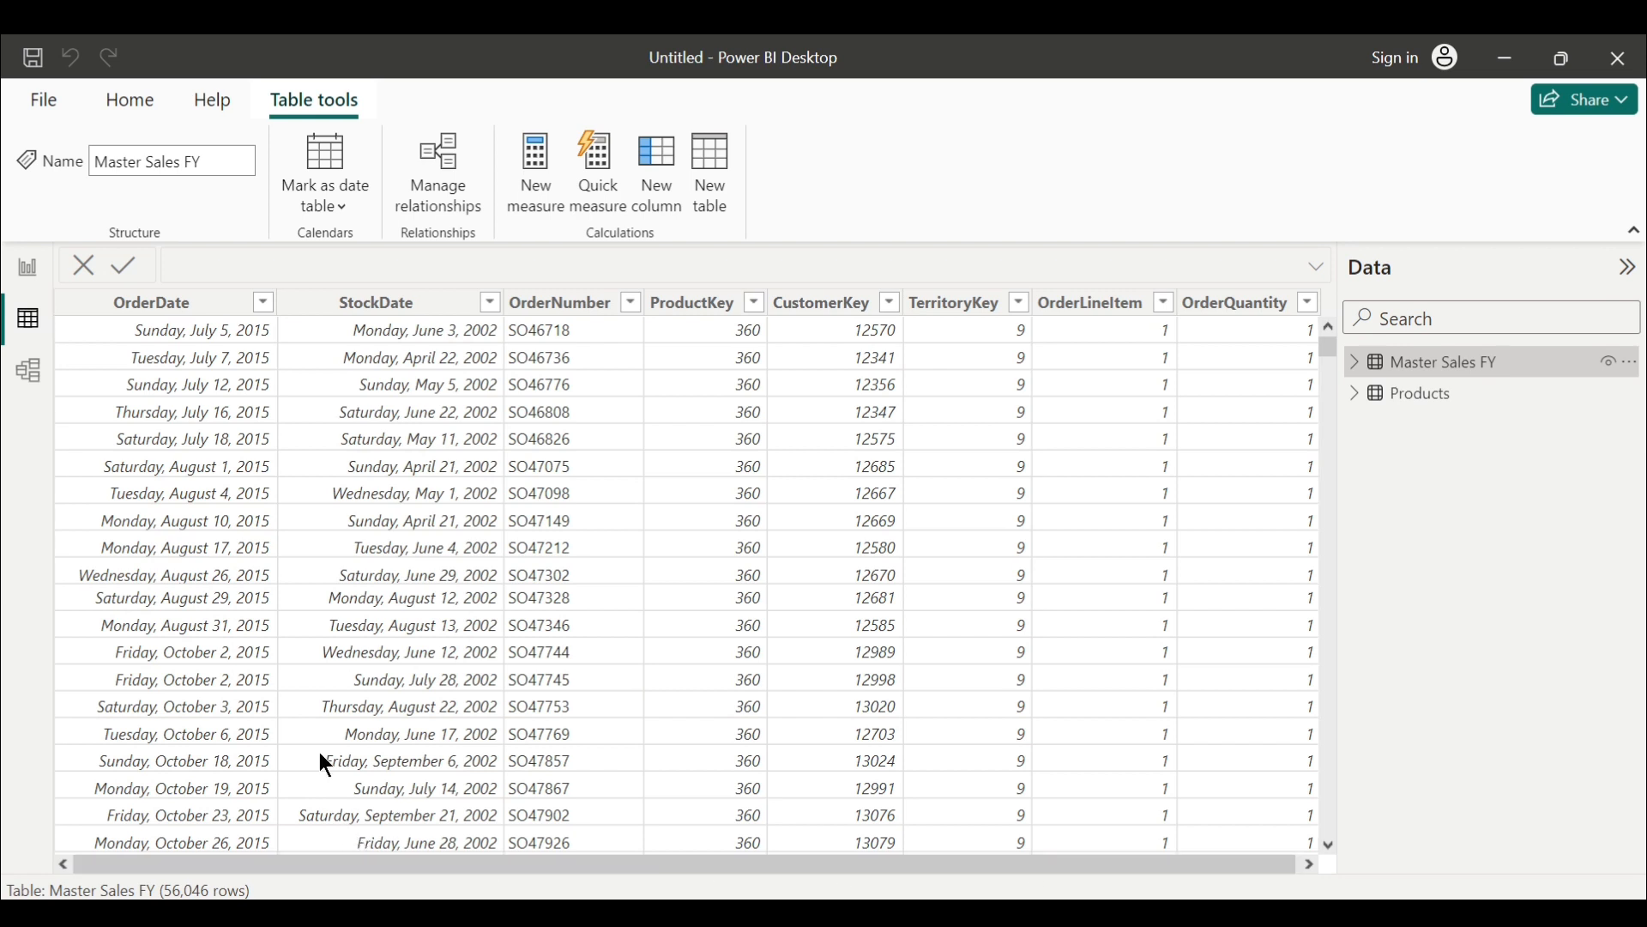
click(263, 303)
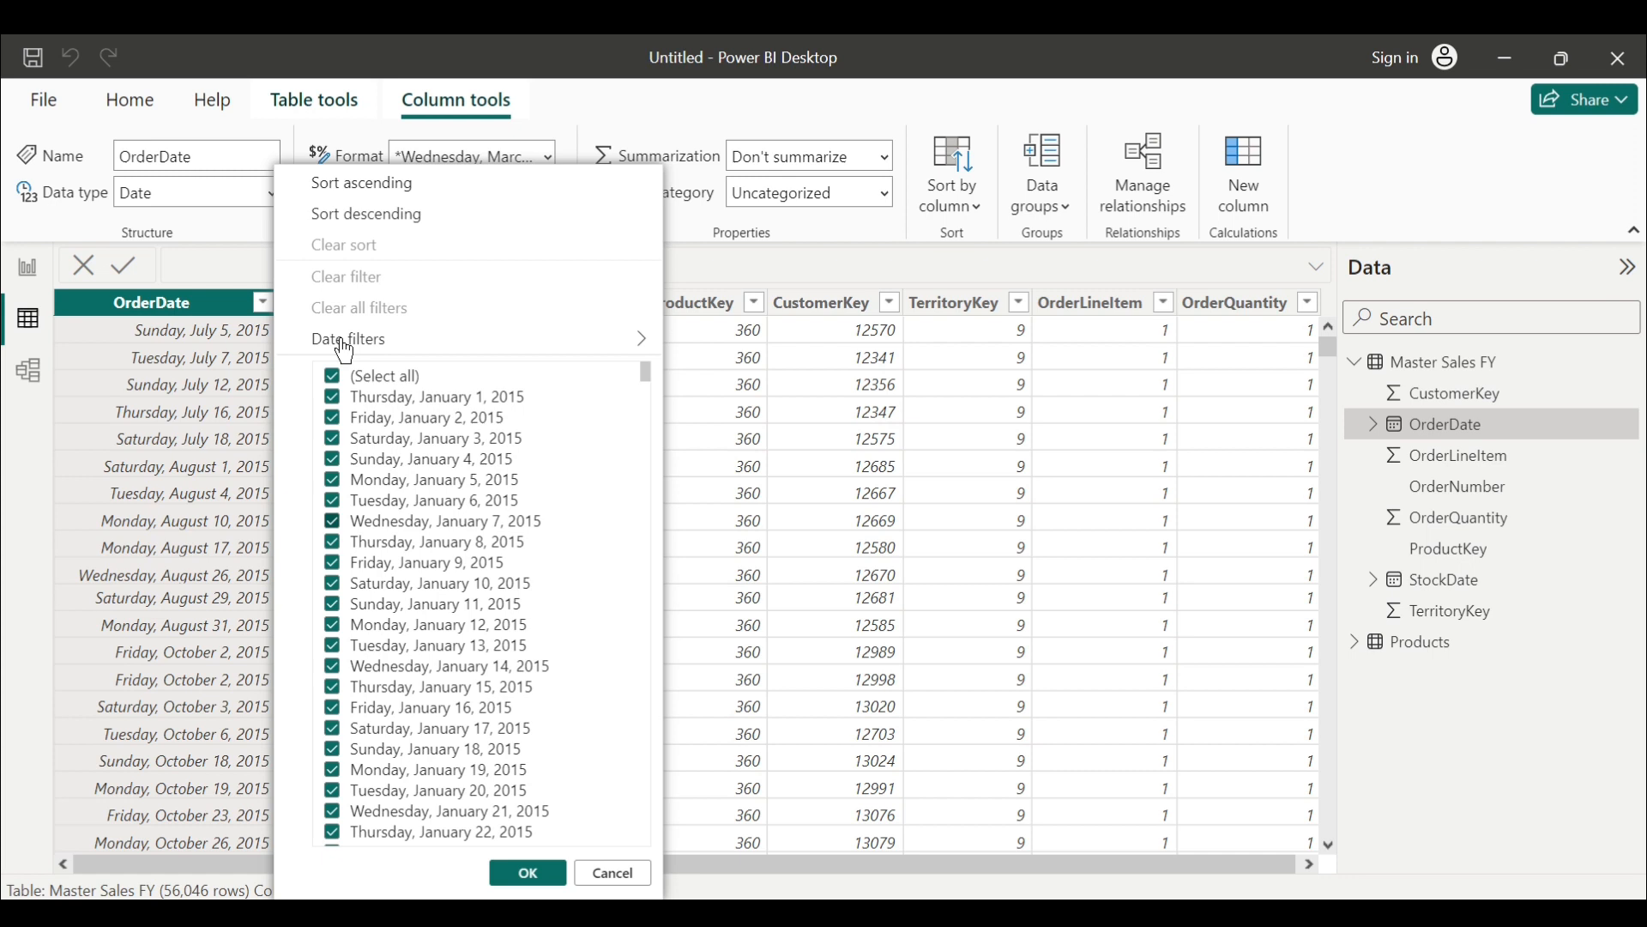
scroll(652, 363, down, 7)
drag(646, 381, 629, 831)
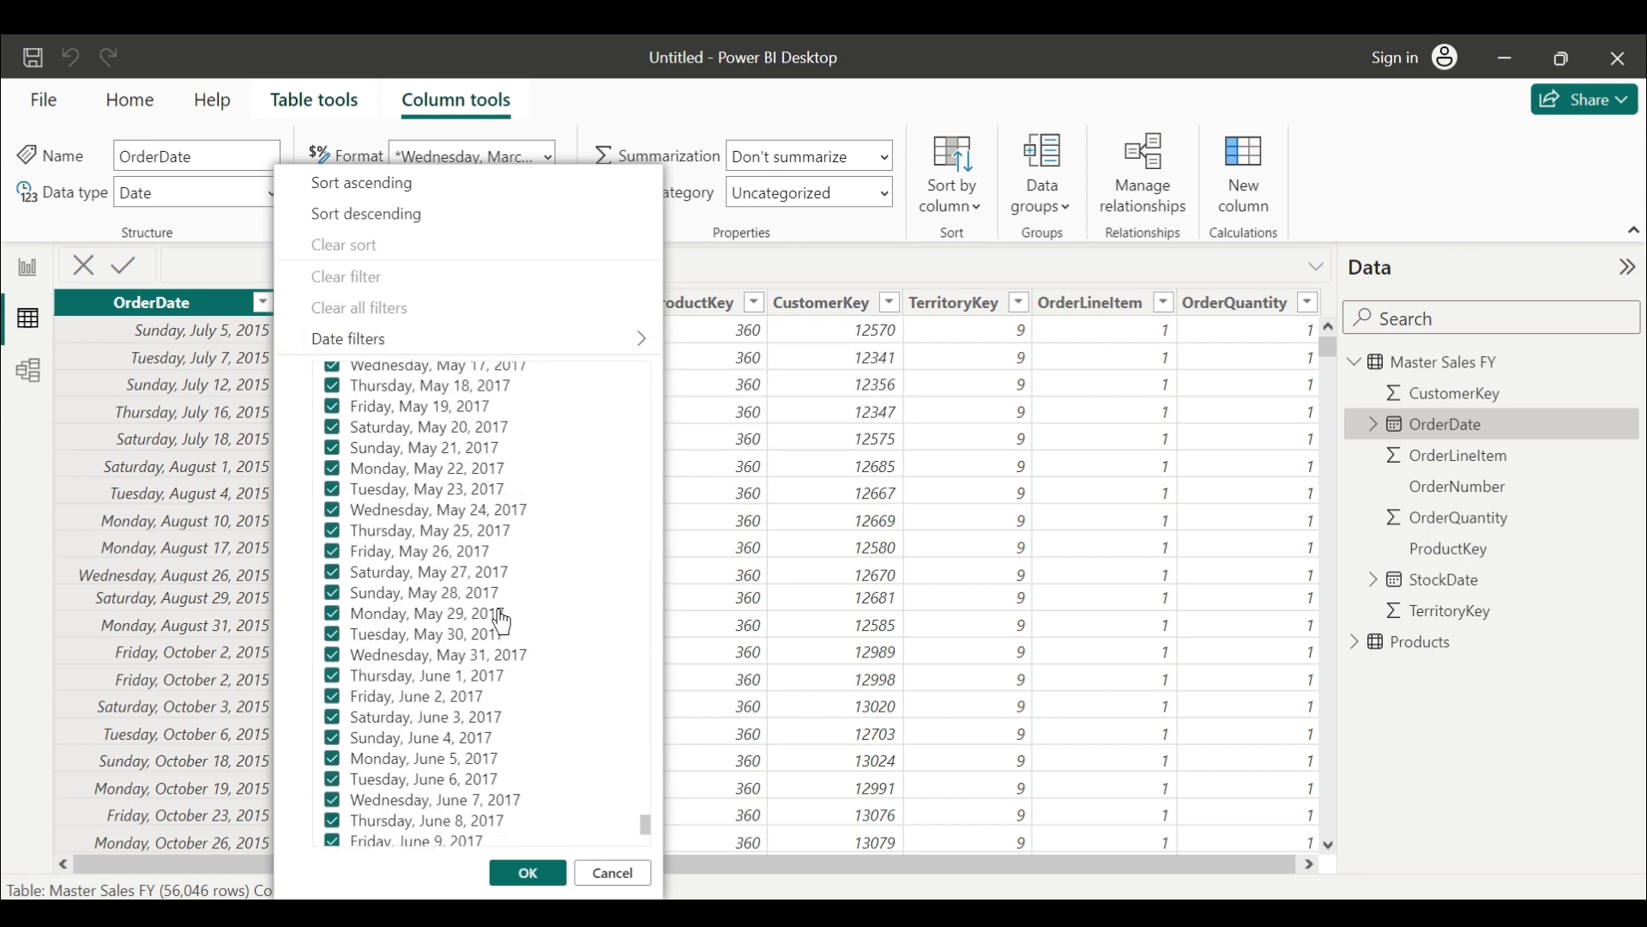